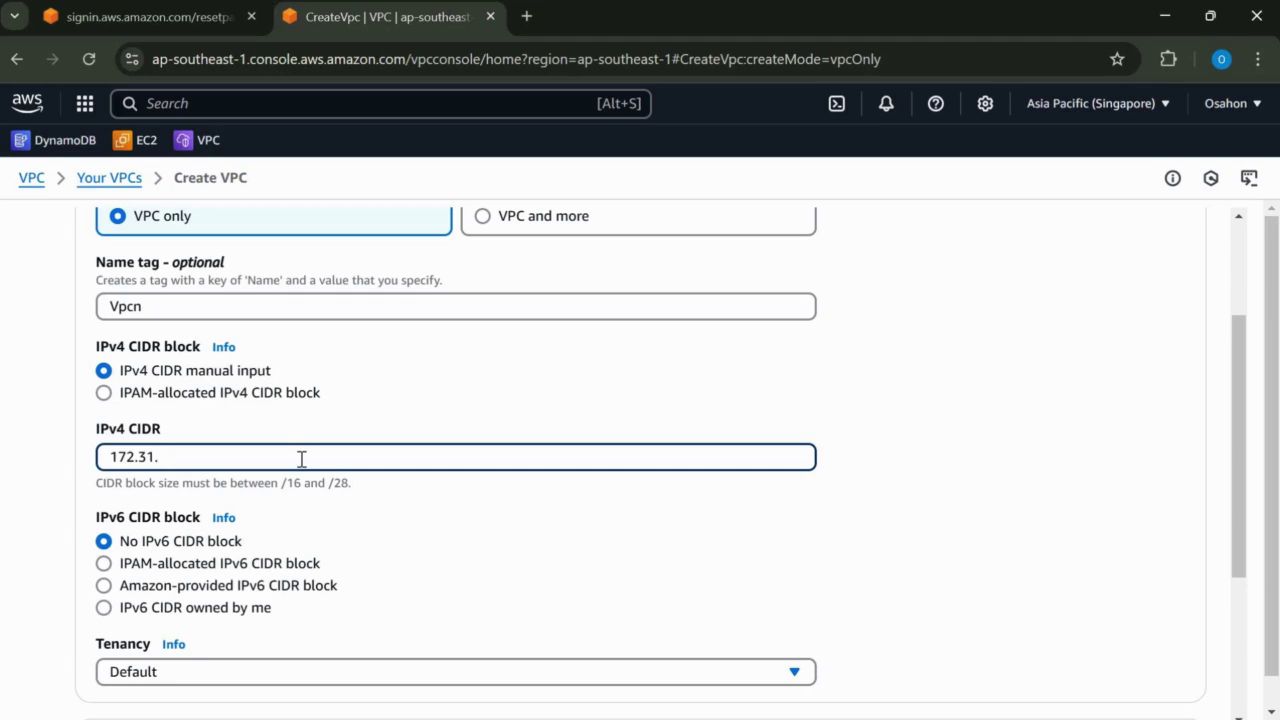
Complete the IPv4 CIDR as 172.31.0.0/16 and create the VPC named Vpcn.
{"action": "type", "text": ".0/16"}
{"action": "left_click", "coordinate": [1172, 408]}
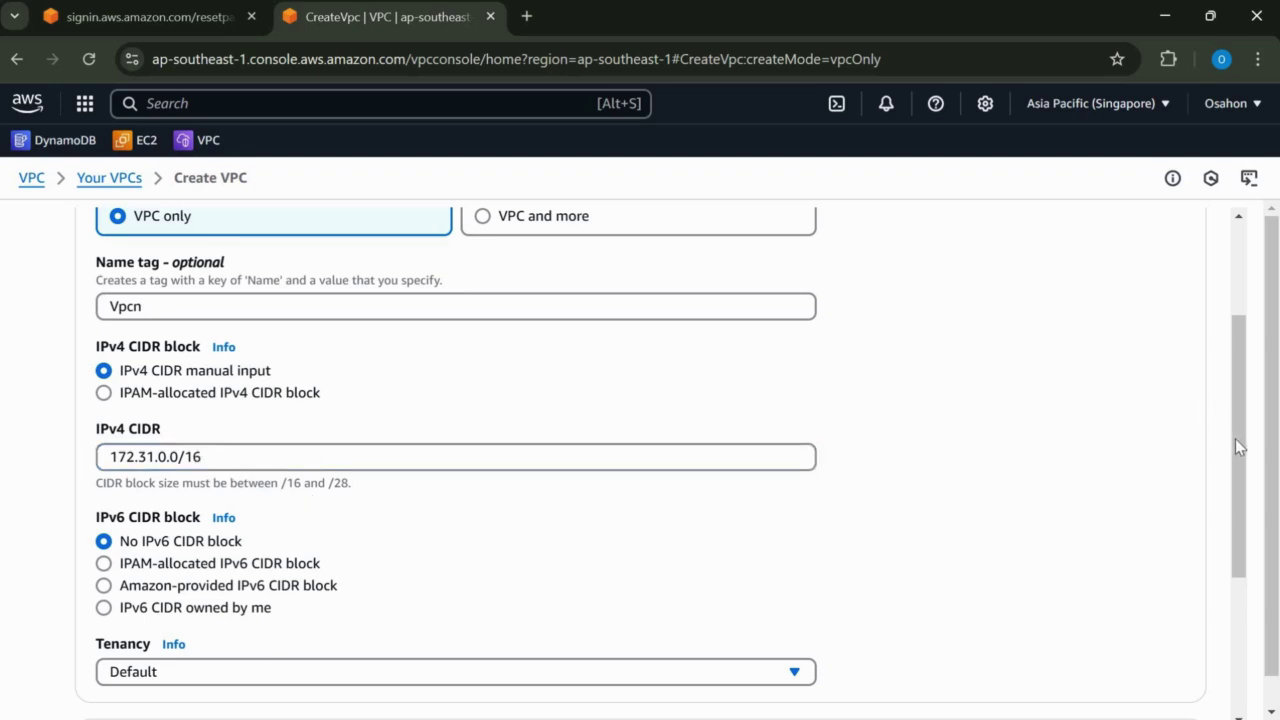
{"action": "left_click_drag", "start_coordinate": [1234, 448], "coordinate": [1233, 478]}
{"action": "scroll", "coordinate": [1233, 478], "scroll_direction": "down", "scroll_amount": 1}
{"action": "scroll", "coordinate": [1232, 435], "scroll_direction": "down", "scroll_amount": 1}
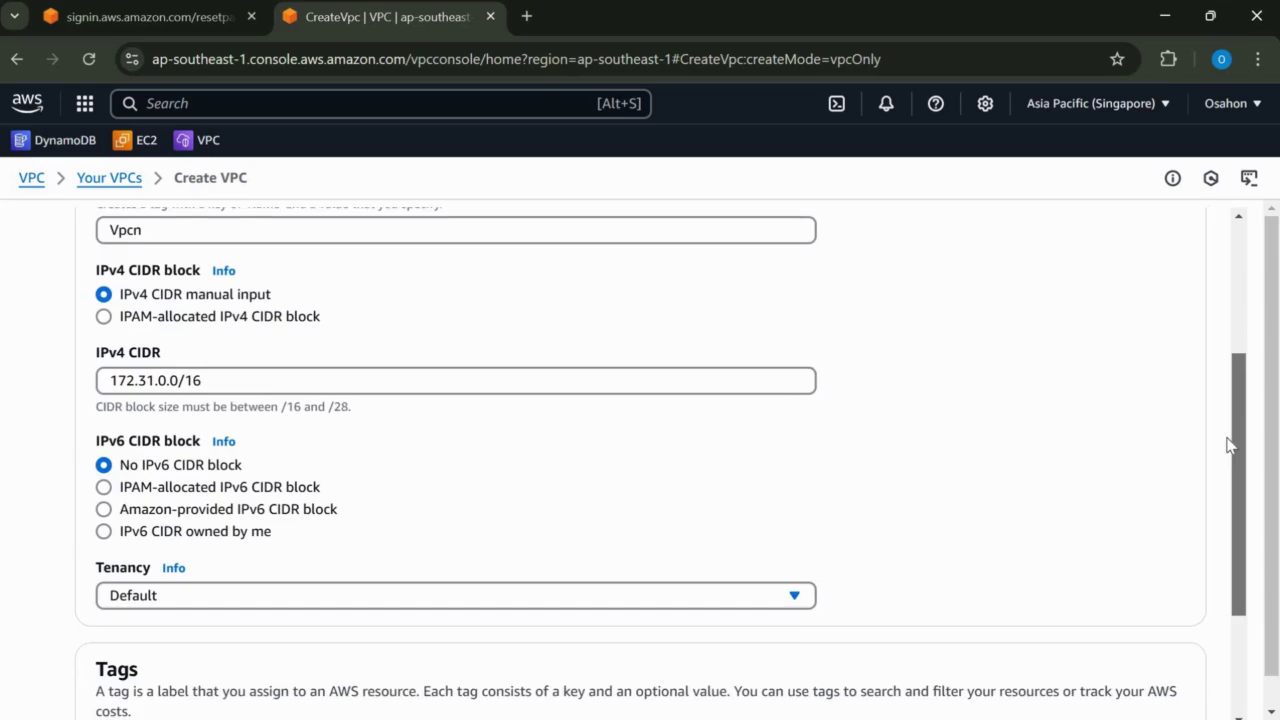
{"action": "scroll", "coordinate": [1230, 445], "scroll_direction": "up", "scroll_amount": 2}
{"action": "scroll", "coordinate": [1223, 477], "scroll_direction": "down", "scroll_amount": 3}
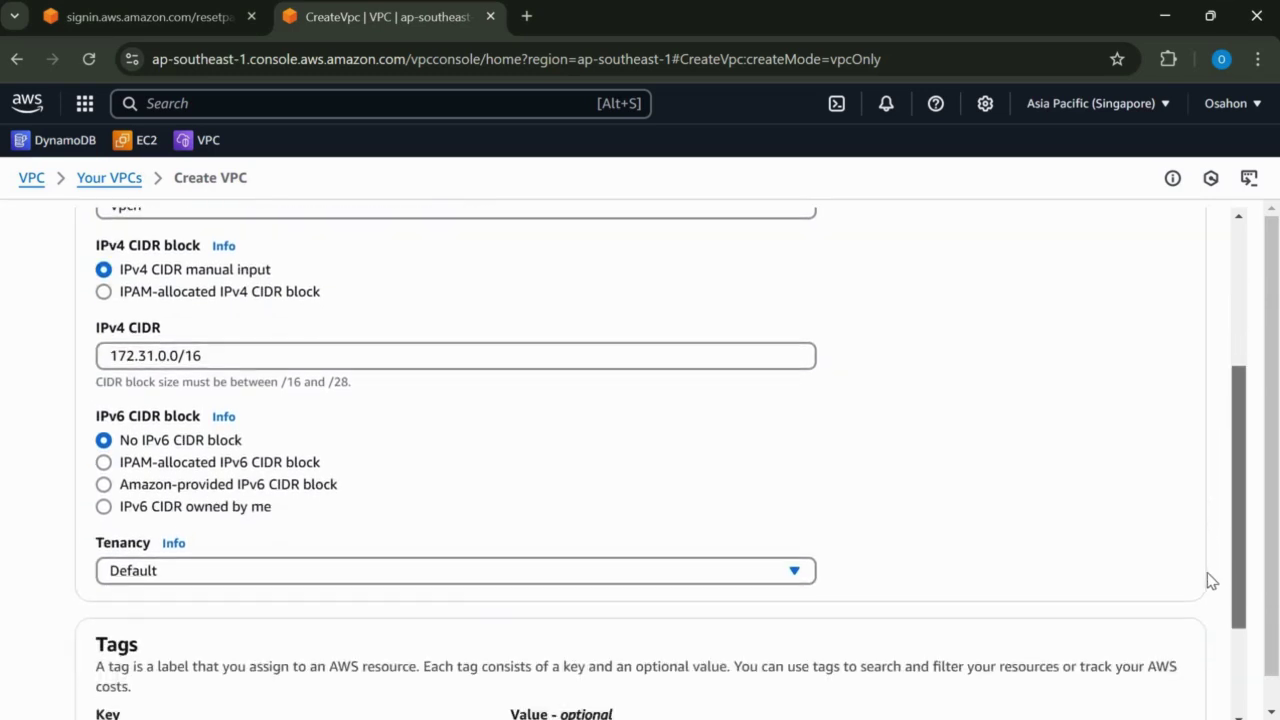
{"action": "scroll", "coordinate": [1210, 580], "scroll_direction": "down", "scroll_amount": 2}
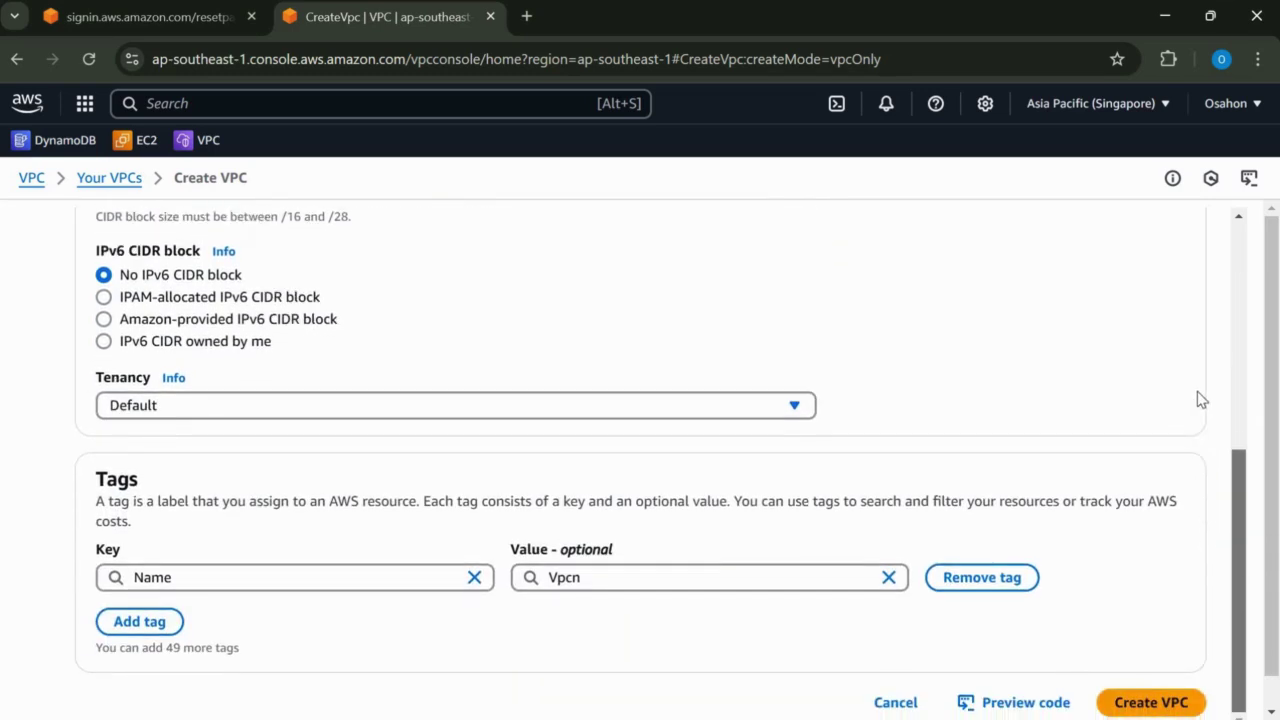
{"action": "scroll", "coordinate": [1197, 380], "scroll_direction": "up", "scroll_amount": 5}
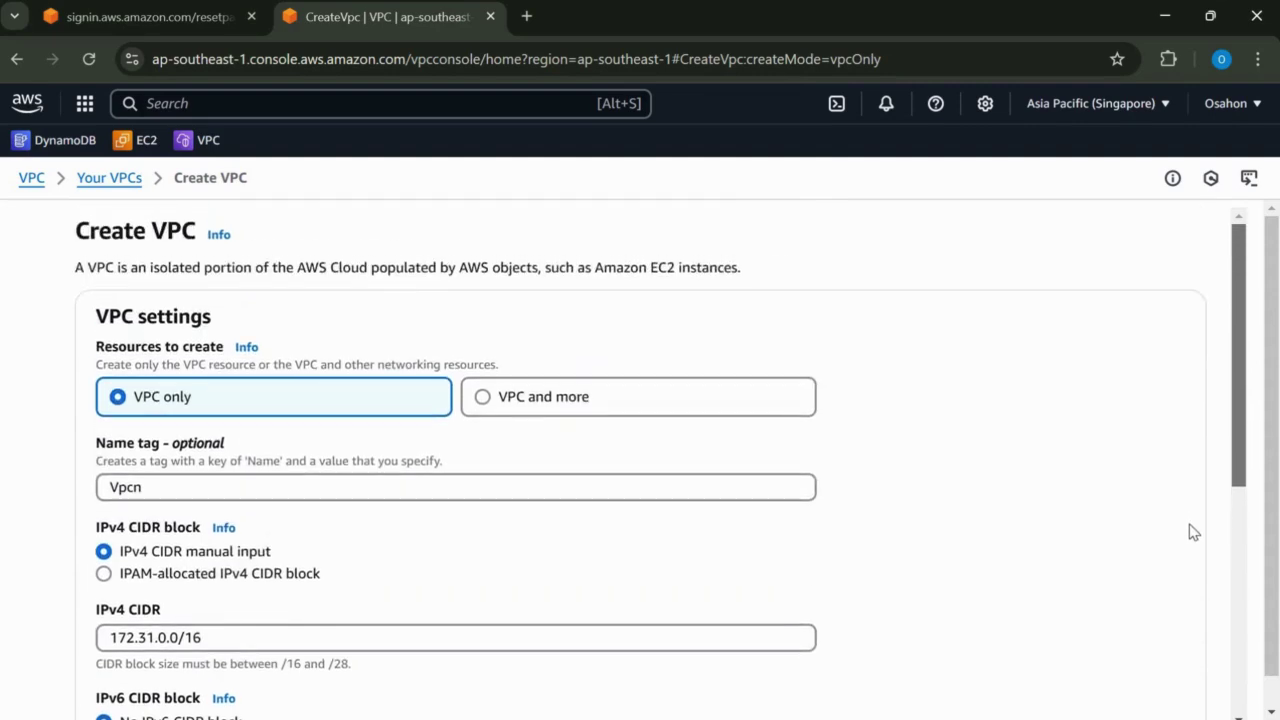
{"action": "scroll", "coordinate": [1191, 545], "scroll_direction": "down", "scroll_amount": 4}
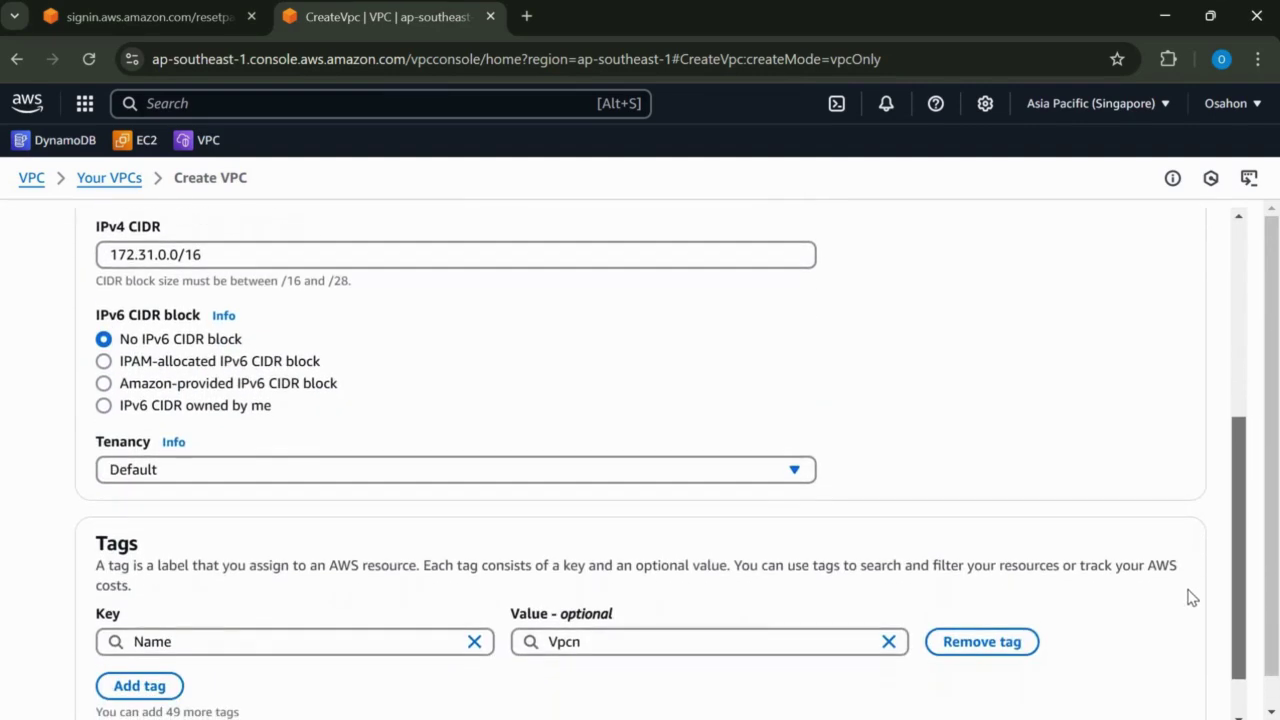
{"action": "scroll", "coordinate": [1160, 690], "scroll_direction": "down", "scroll_amount": 1}
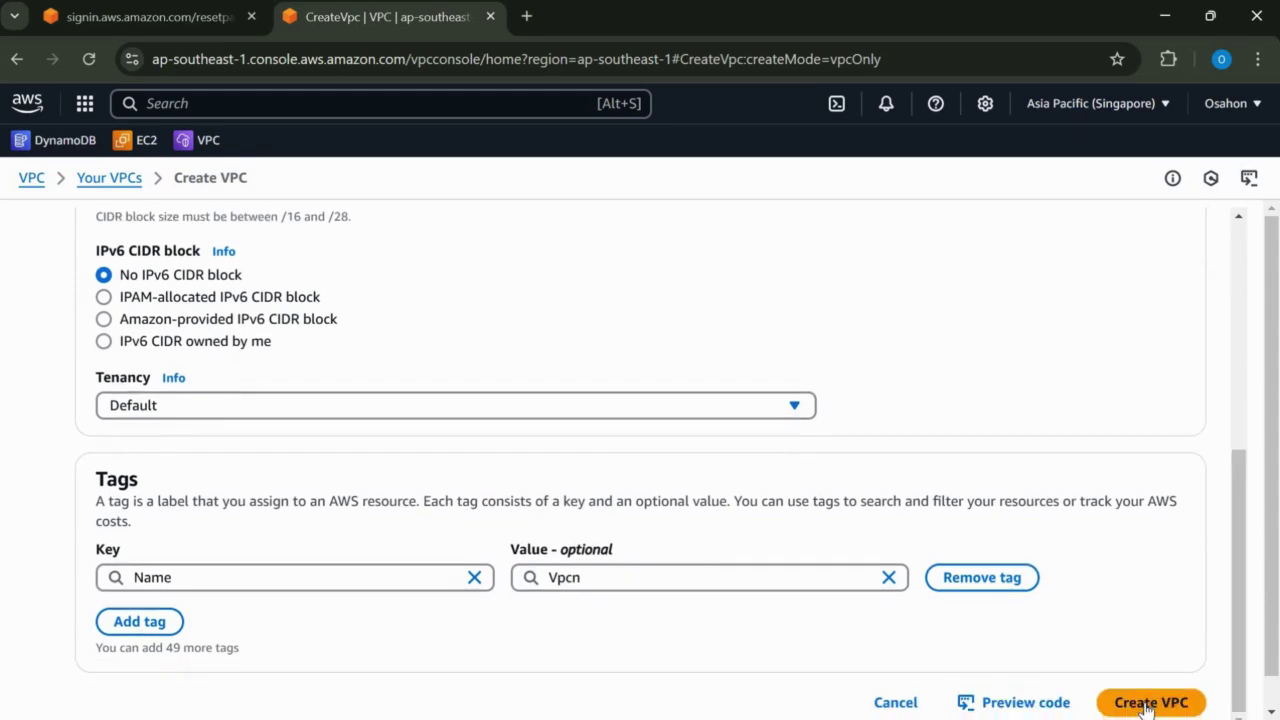
{"action": "left_click", "coordinate": [1147, 705]}
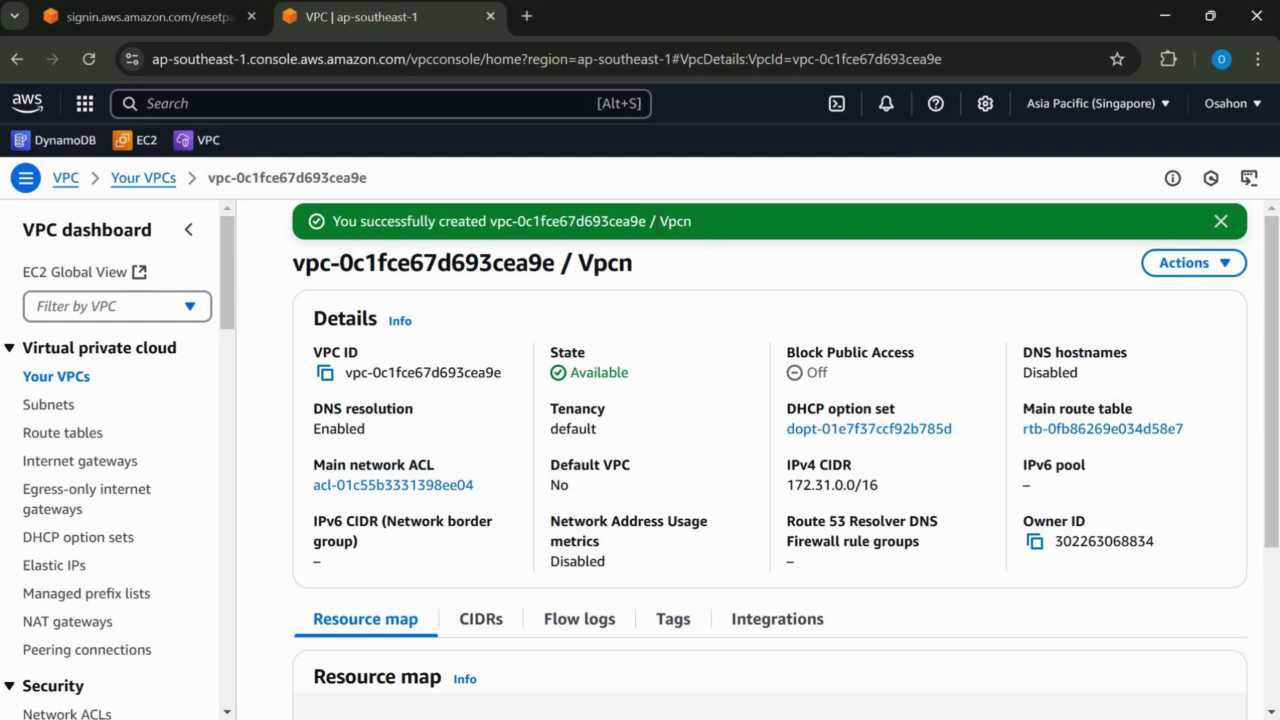
Open the new VPC's main route table, refresh the list, and name the route table Vpcn.
{"action": "double_click", "coordinate": [678, 221]}
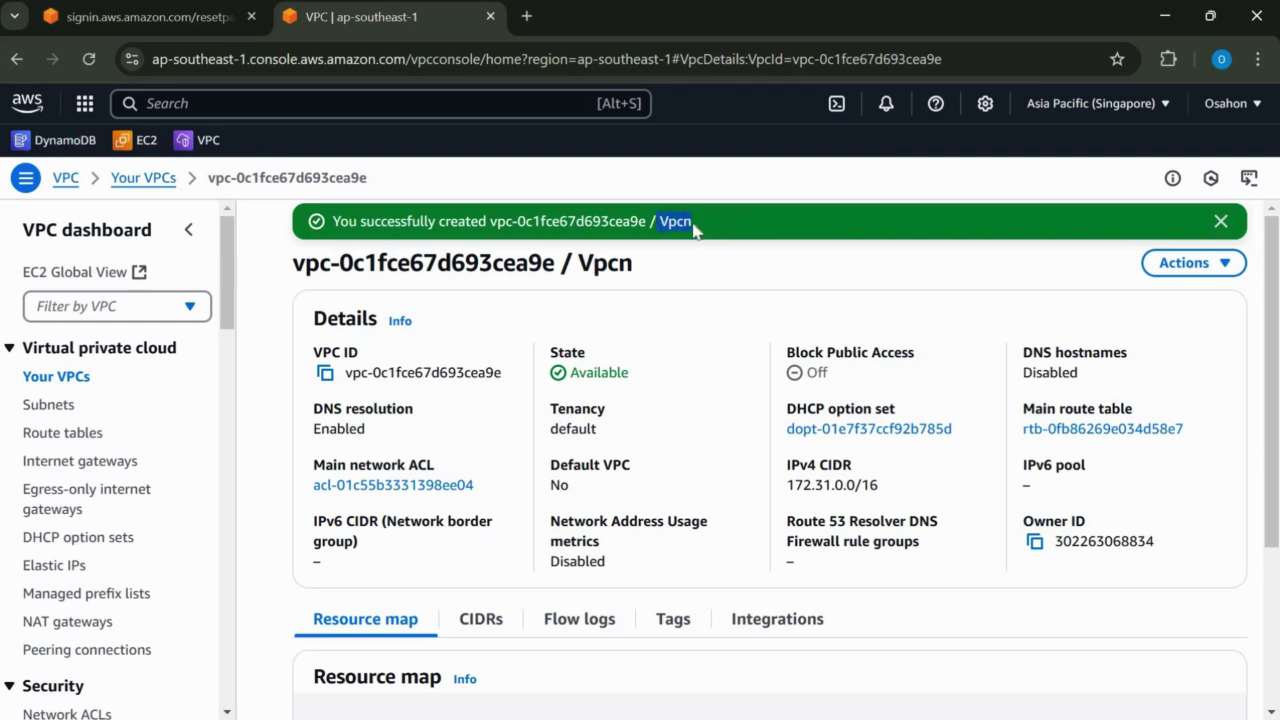
{"action": "left_click", "coordinate": [1077, 437]}
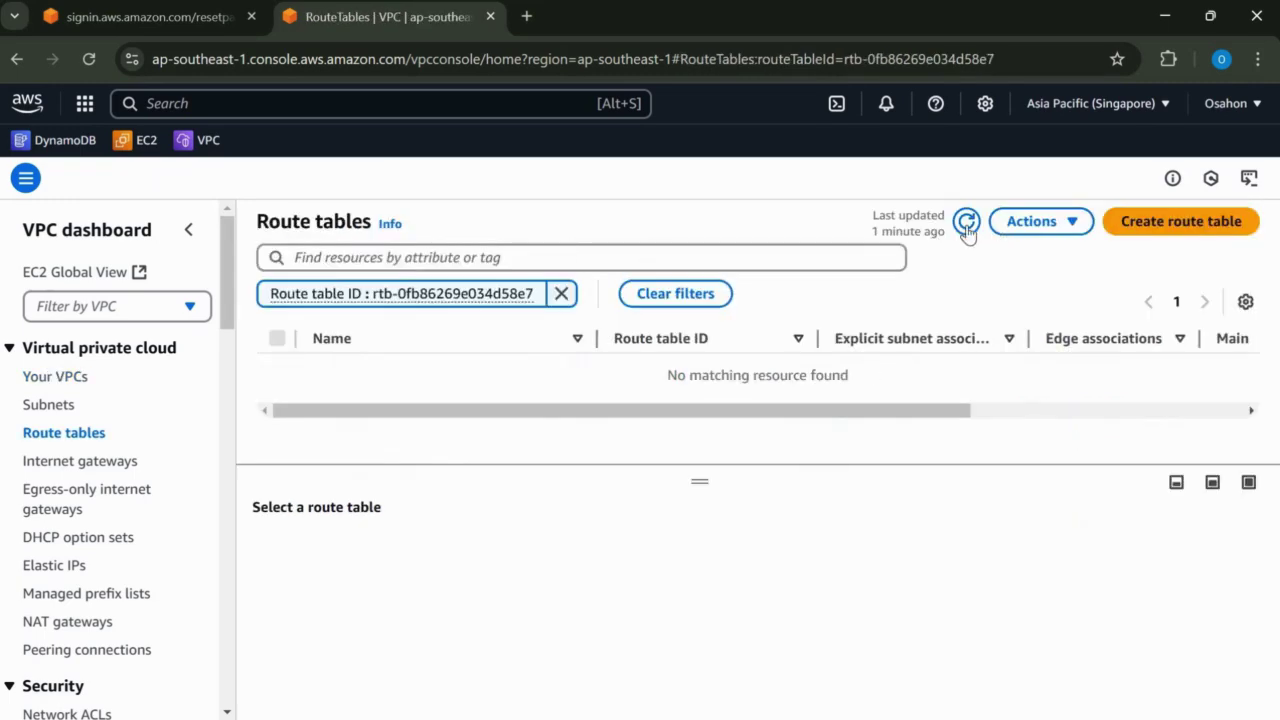
{"action": "left_click", "coordinate": [965, 224]}
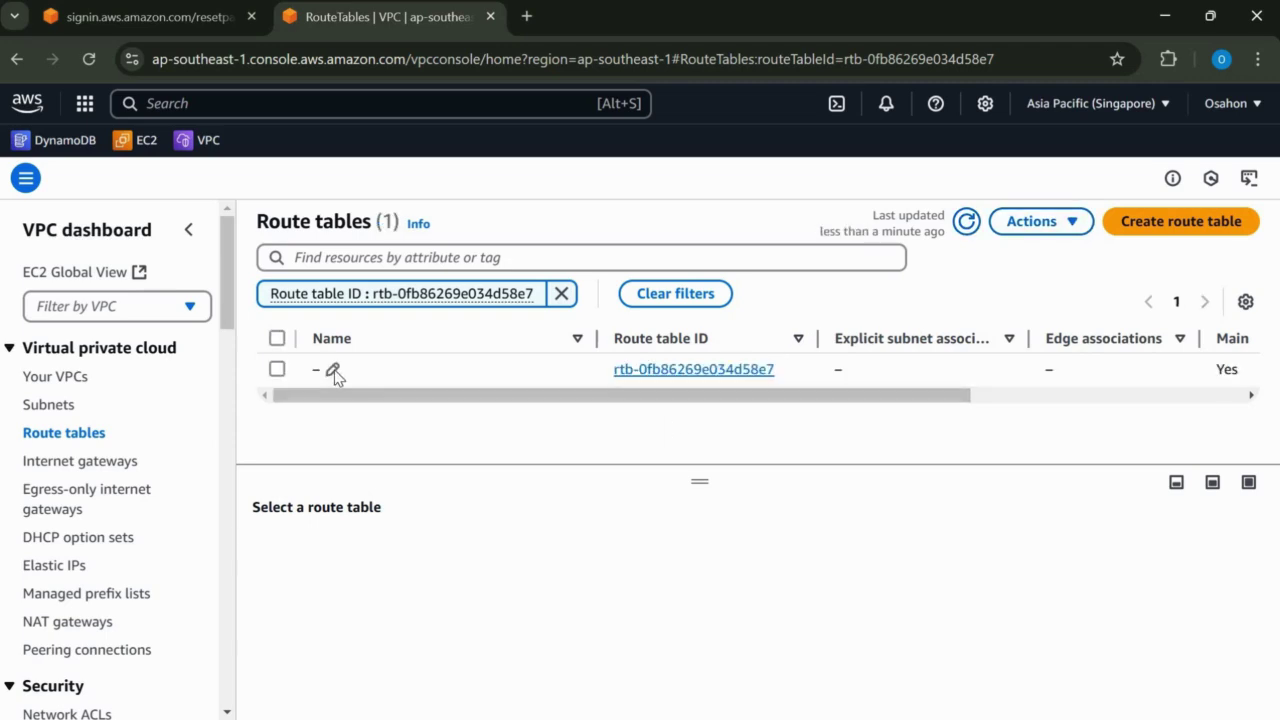
{"action": "left_click", "coordinate": [332, 369]}
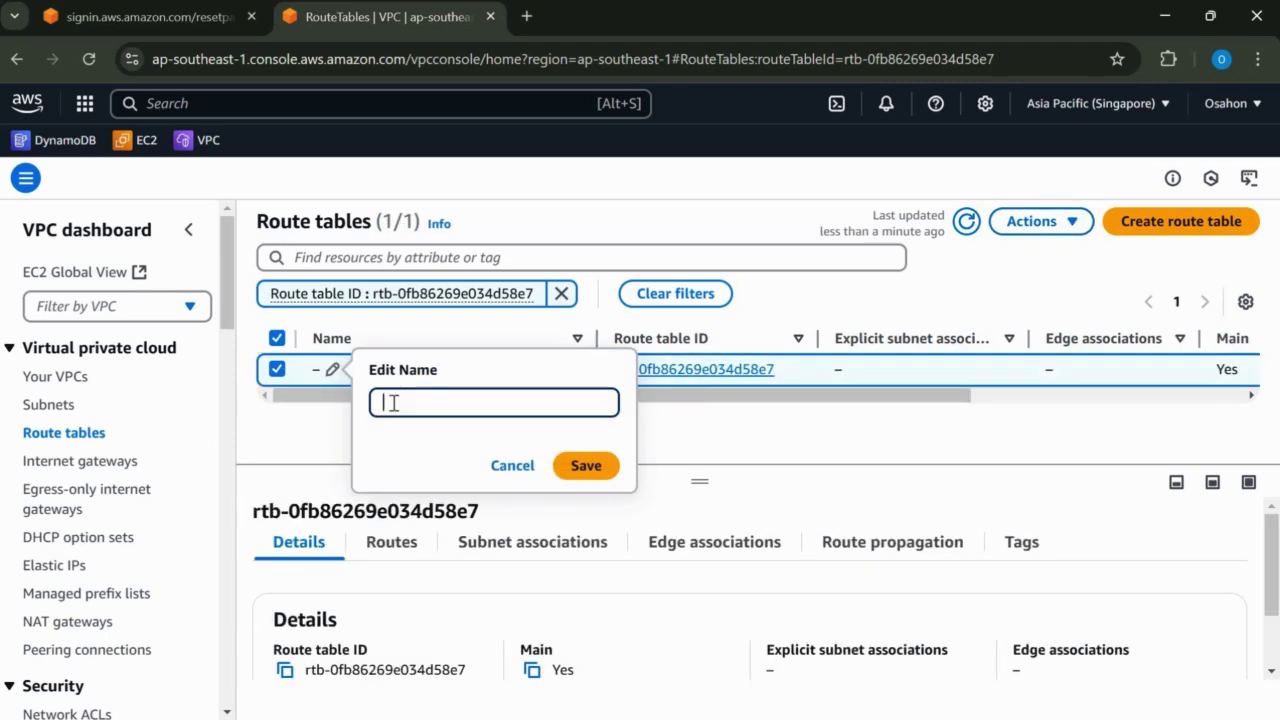
{"action": "type", "text": "Vpcn"}
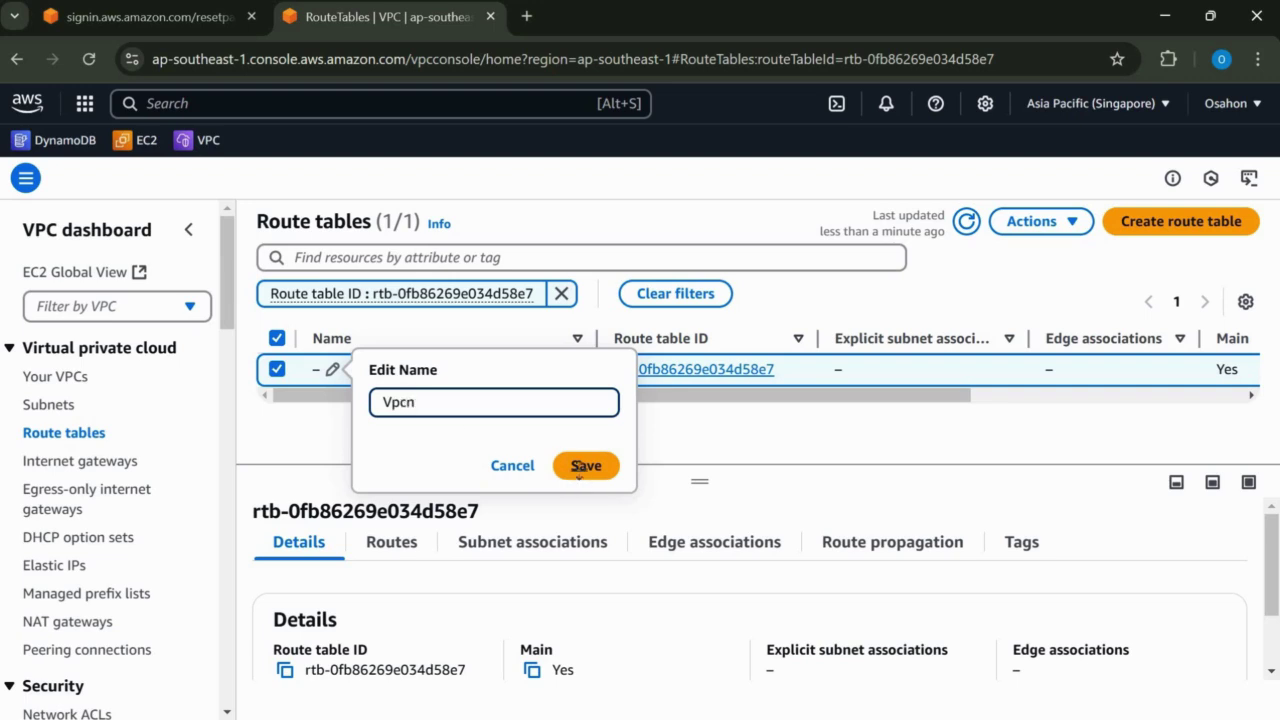
{"action": "left_click", "coordinate": [580, 466]}
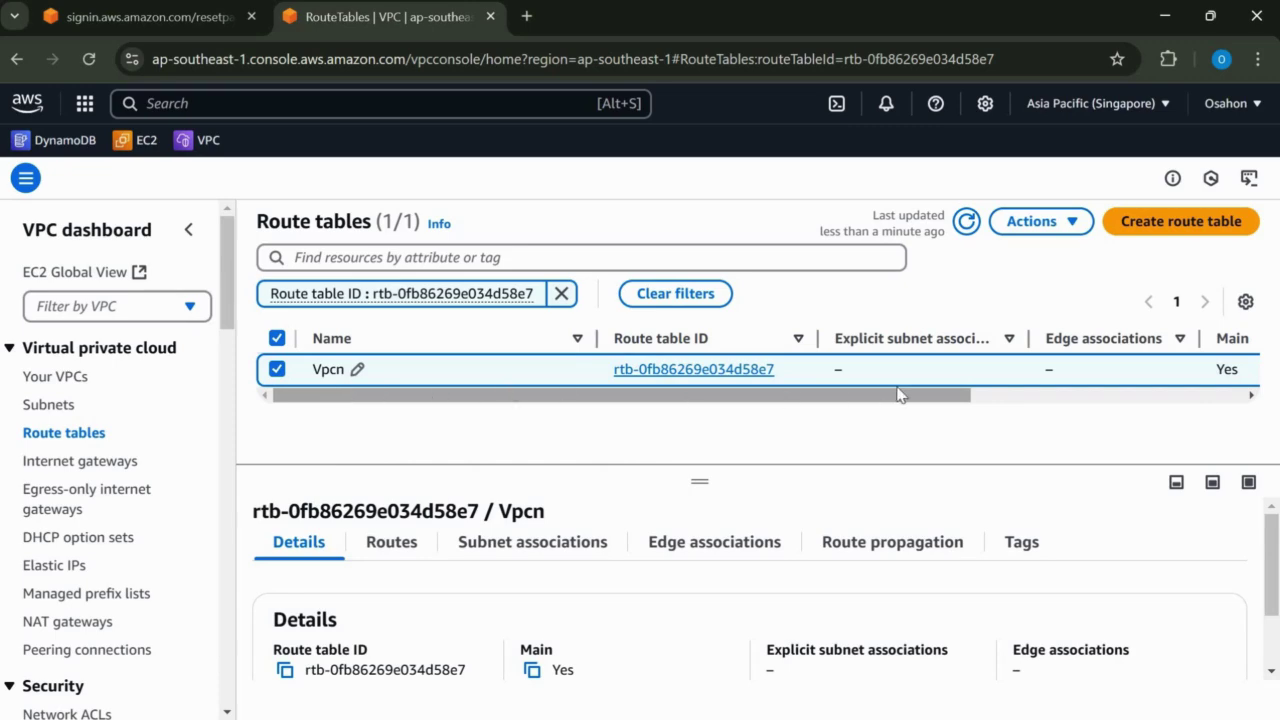
{"action": "scroll", "coordinate": [424, 436], "scroll_direction": "right", "scroll_amount": 3}
{"action": "scroll", "coordinate": [423, 434], "scroll_direction": "right", "scroll_amount": 2}
{"action": "scroll", "coordinate": [430, 440], "scroll_direction": "left", "scroll_amount": 5}
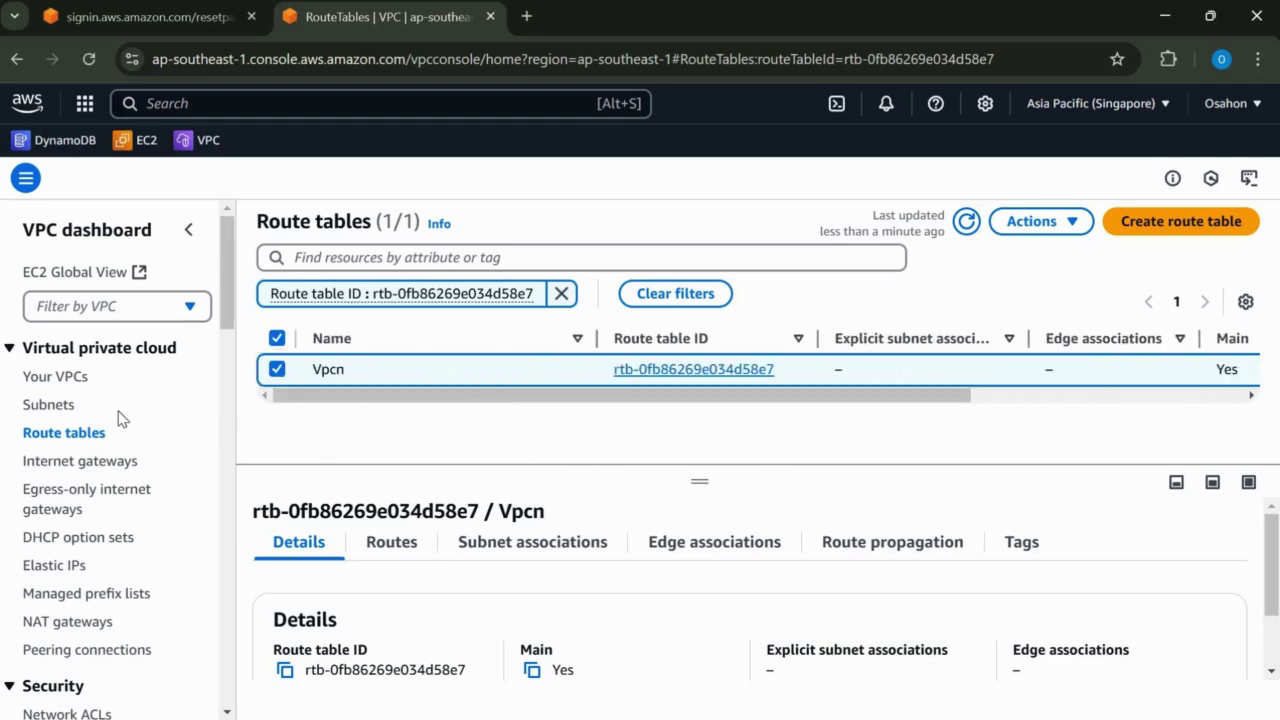
Start creating a subnet and choose the Vpcn VPC for it.
{"action": "left_click", "coordinate": [50, 405]}
{"action": "left_click", "coordinate": [1188, 229]}
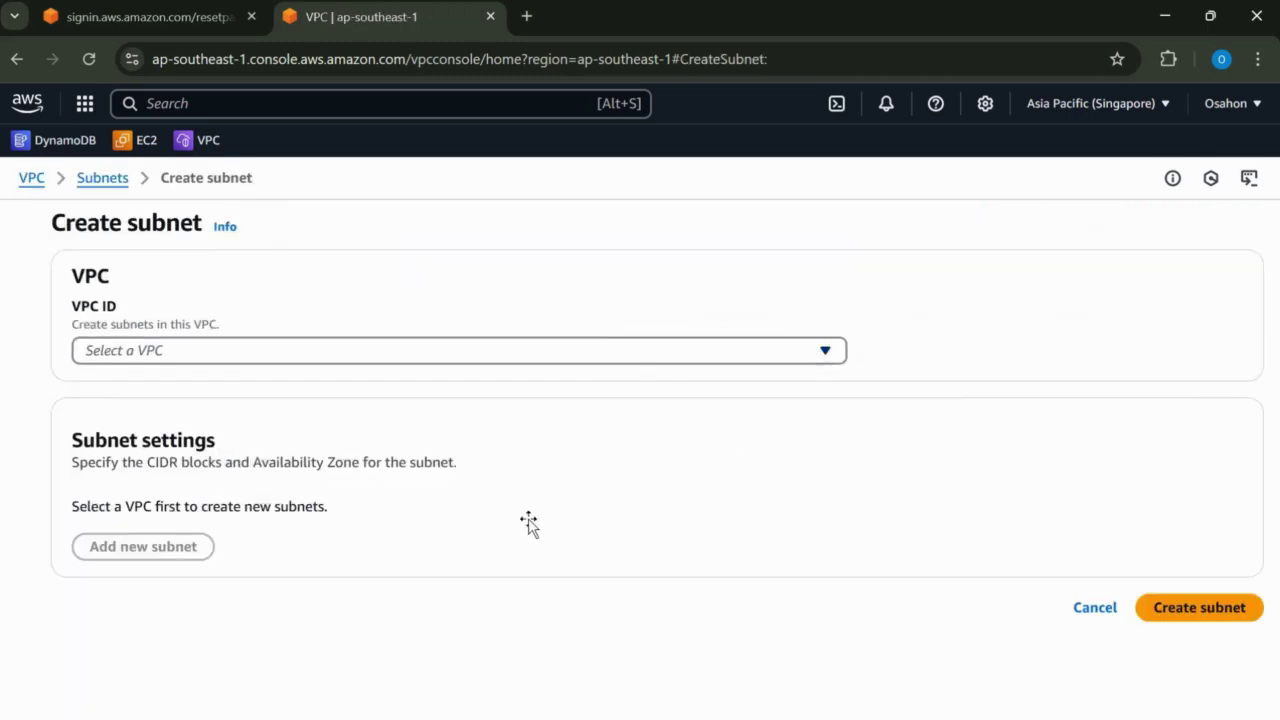
{"action": "key", "text": "alt+Tab"}
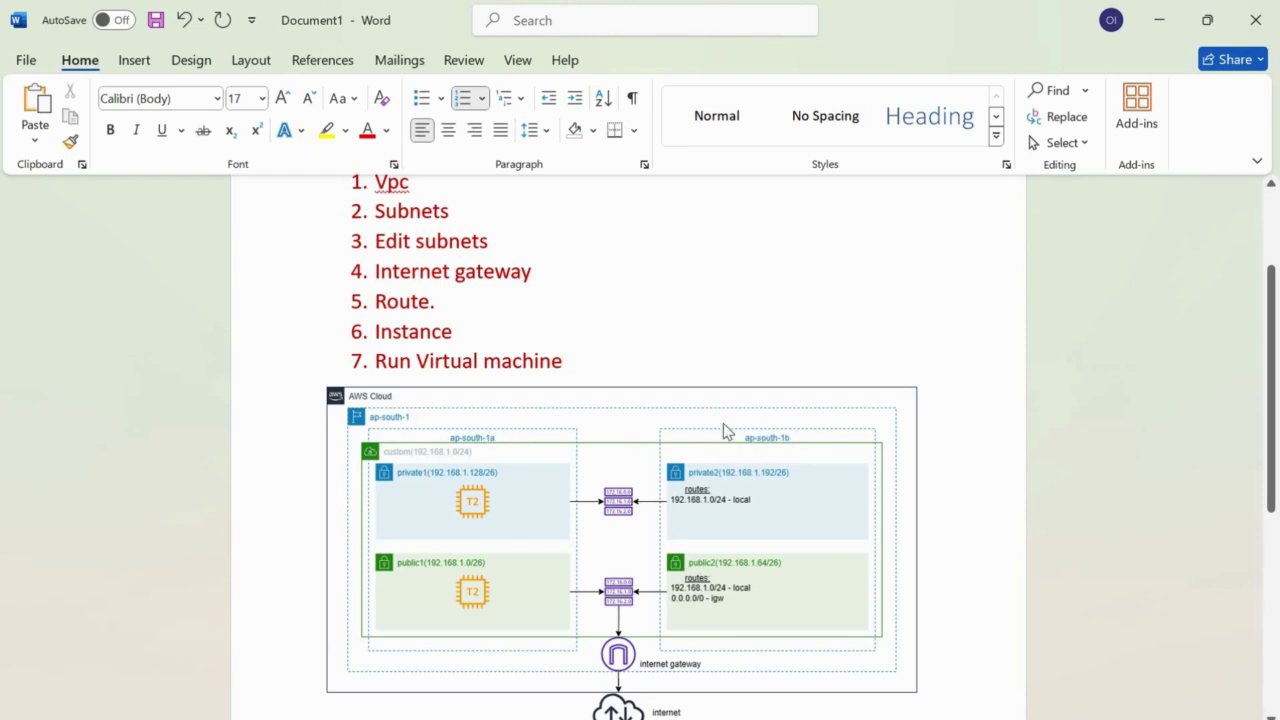
{"action": "key", "text": "alt+Tab"}
{"action": "left_click", "coordinate": [817, 360]}
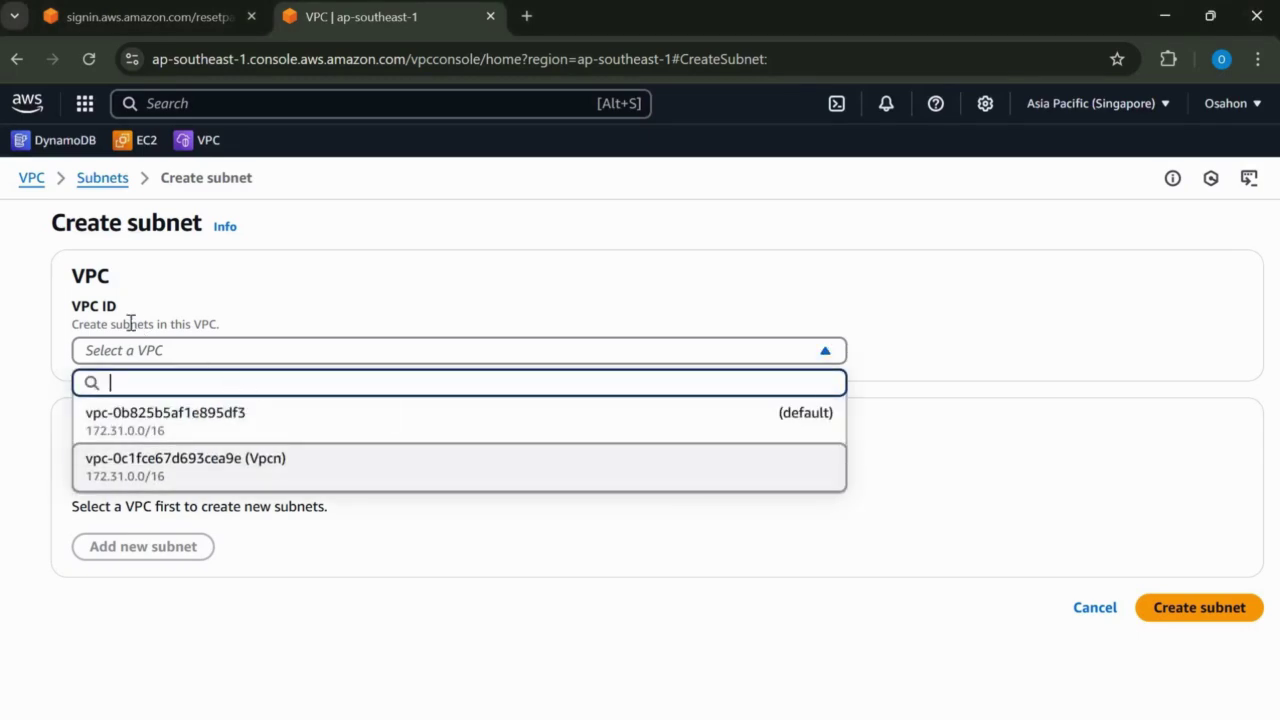
{"action": "key", "text": "Return"}
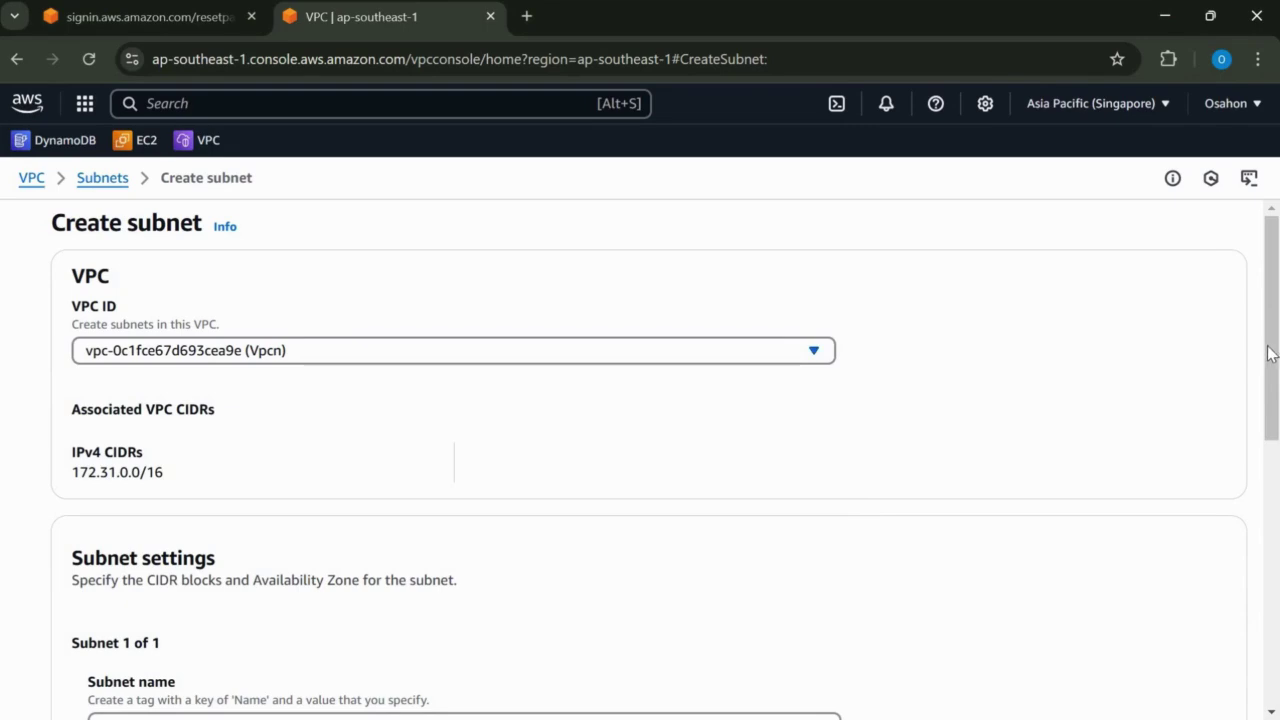
Name the first subnet Public and place it in availability zone ap-southeast-1a.
{"action": "scroll", "coordinate": [808, 448], "scroll_direction": "down", "scroll_amount": 1}
{"action": "scroll", "coordinate": [446, 417], "scroll_direction": "down", "scroll_amount": 2}
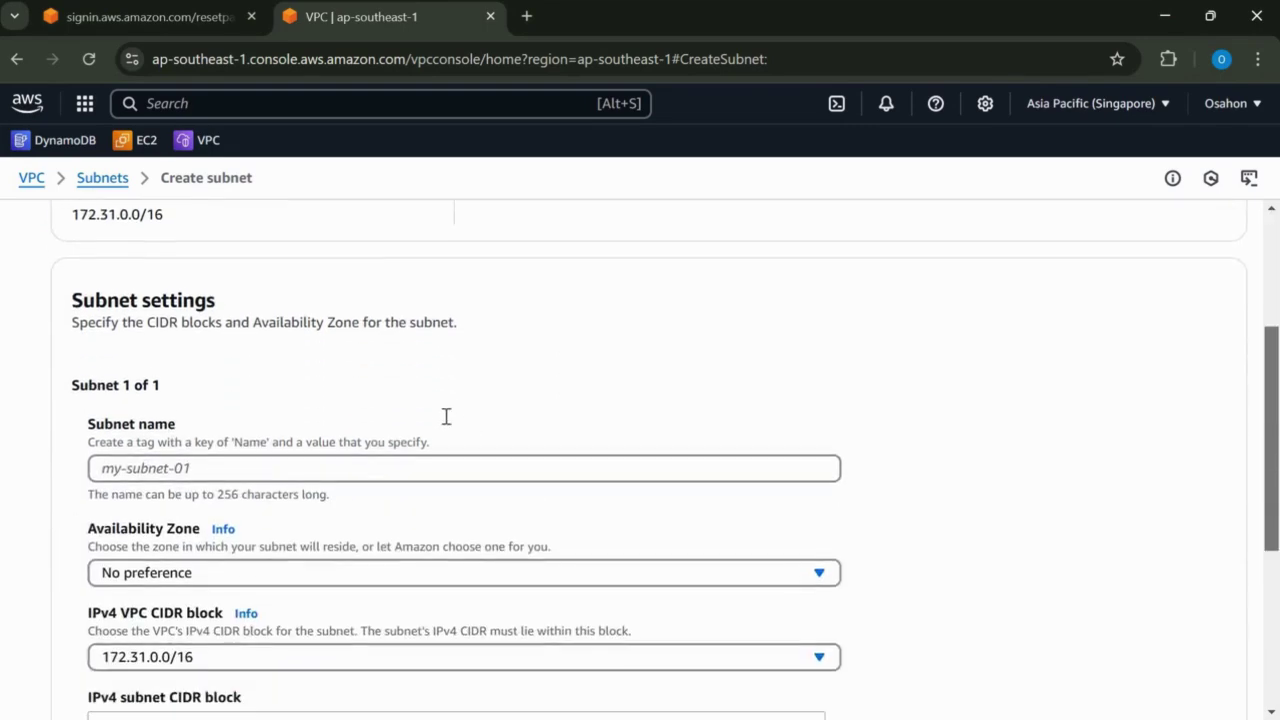
{"action": "left_click", "coordinate": [433, 408]}
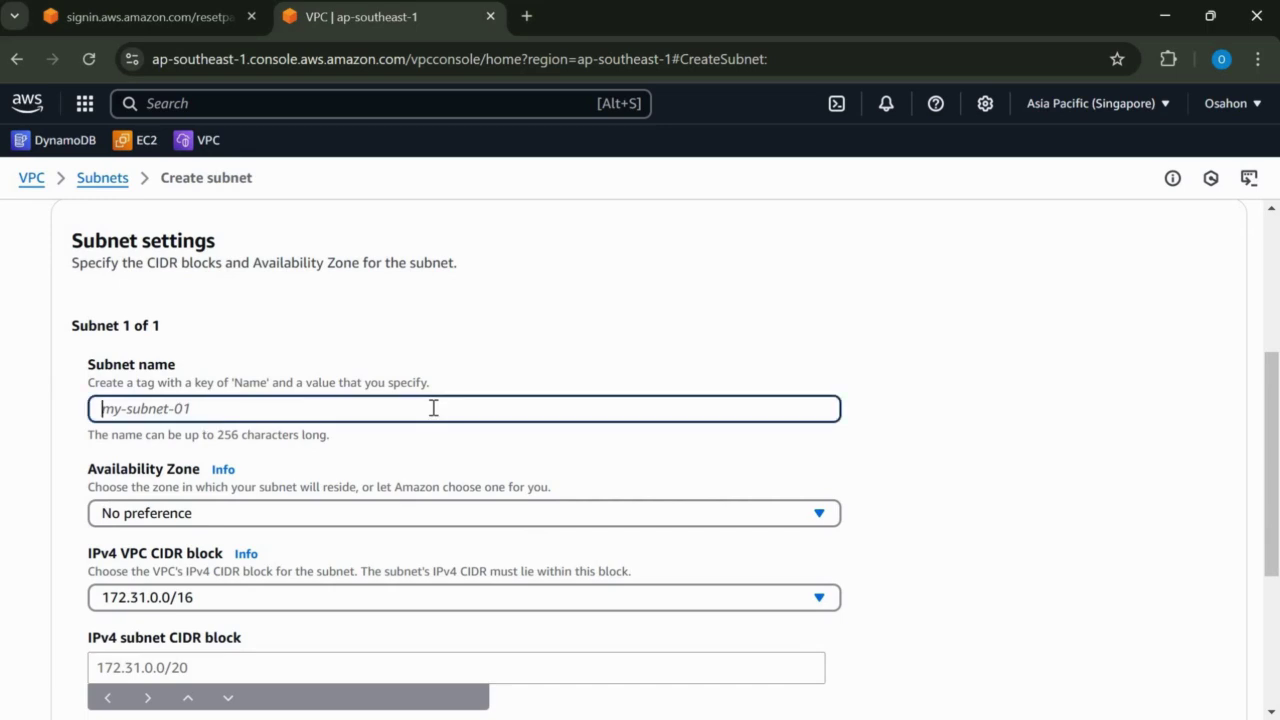
{"action": "type", "text": "P"}
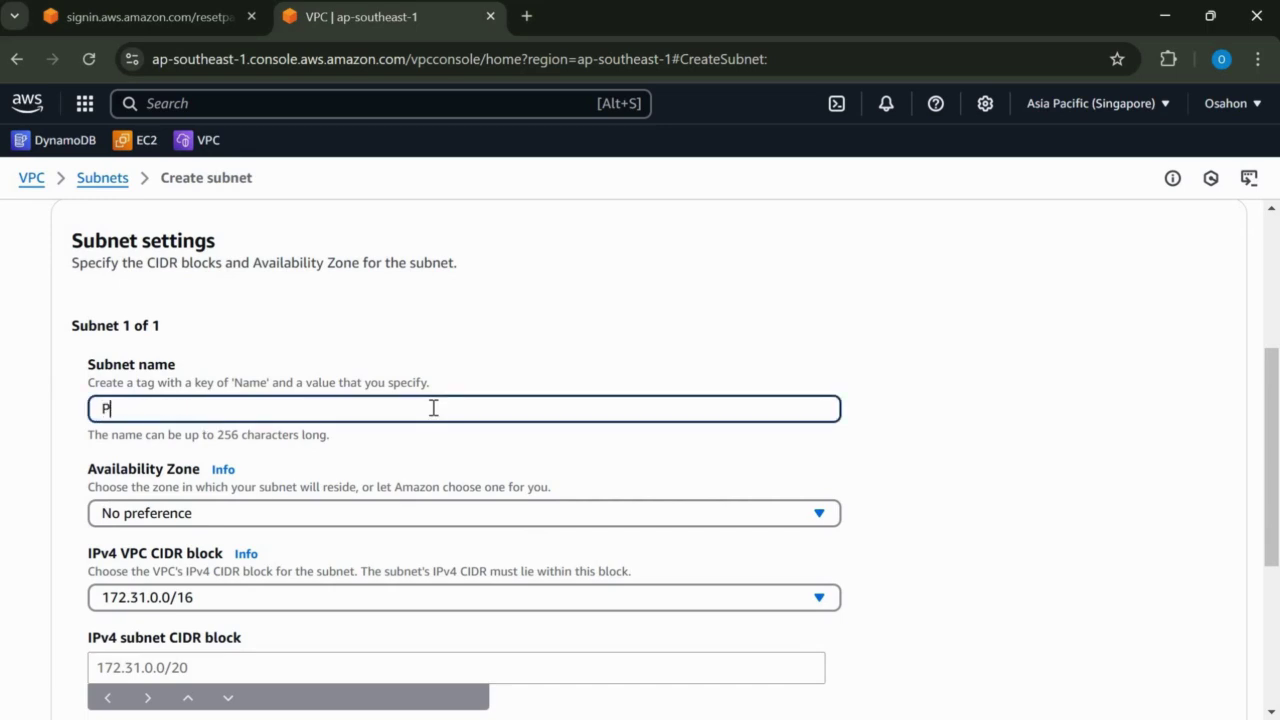
{"action": "type", "text": "ublic"}
{"action": "left_click", "coordinate": [276, 520]}
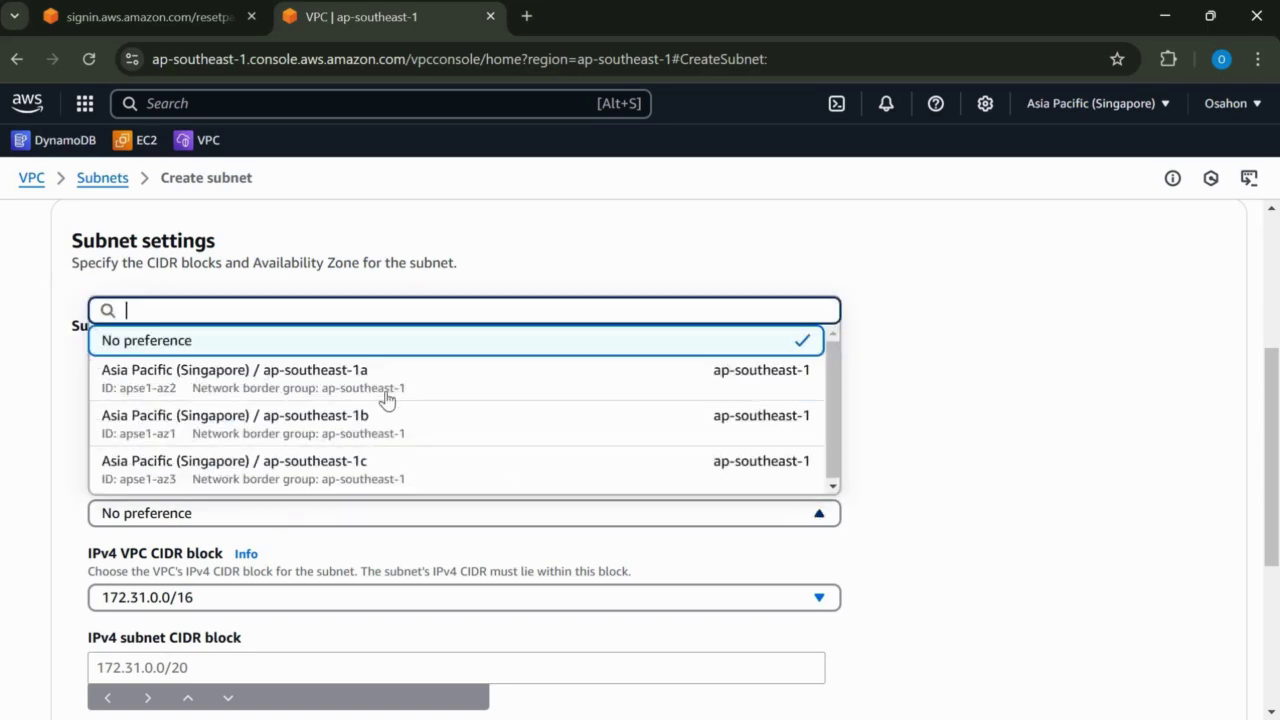
{"action": "key", "text": "Return"}
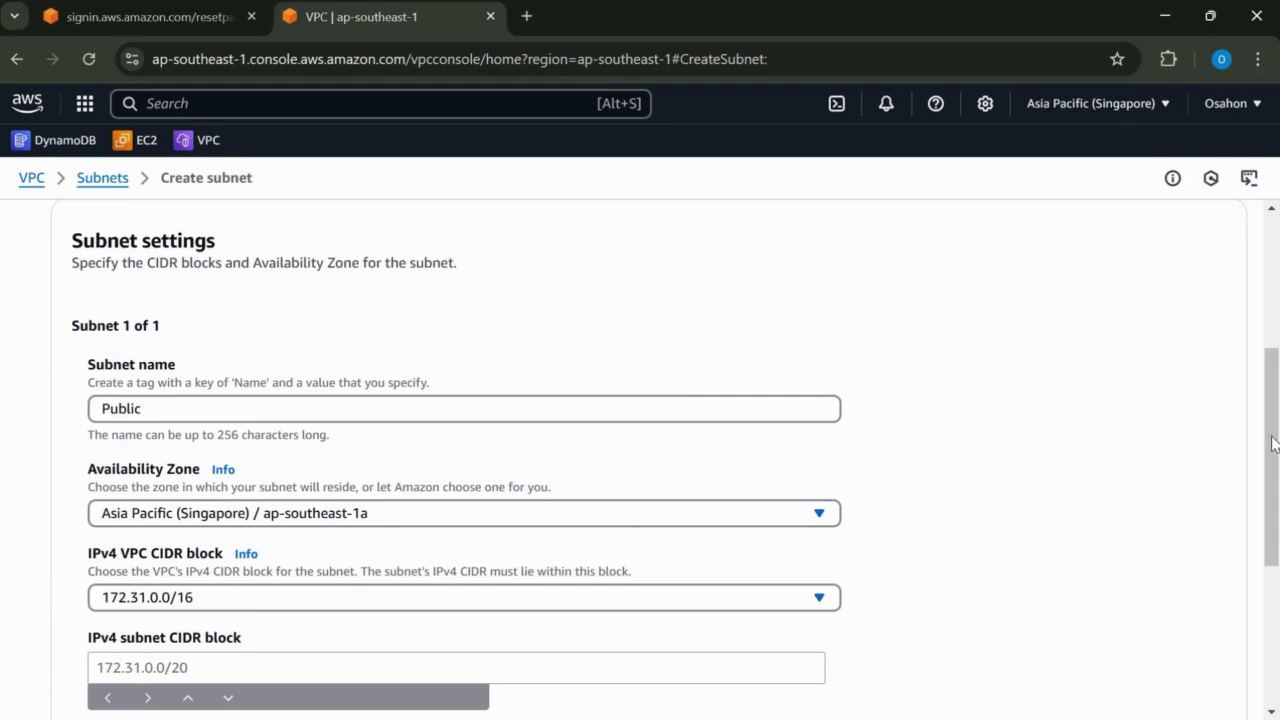
Set the Public subnet's IPv4 CIDR block to 172.31.0.16/20.
{"action": "scroll", "coordinate": [205, 472], "scroll_direction": "down", "scroll_amount": 2}
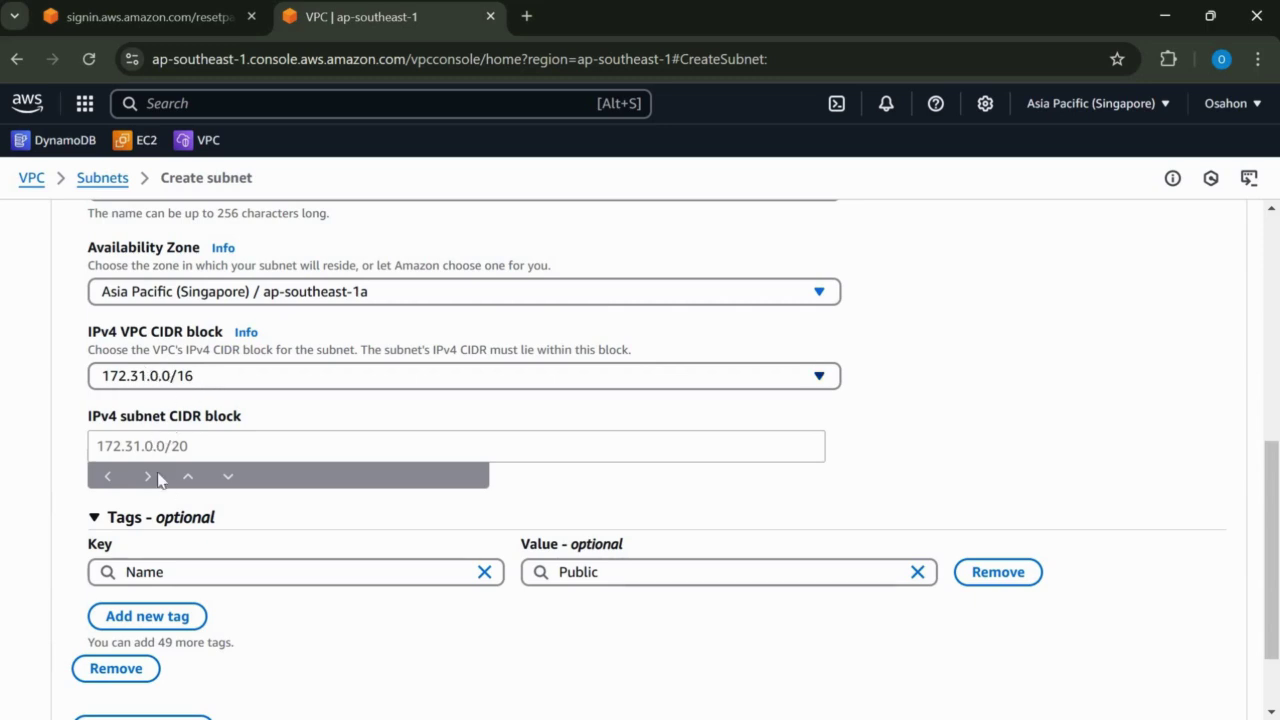
{"action": "left_click", "coordinate": [110, 444]}
{"action": "type", "text": "172"}
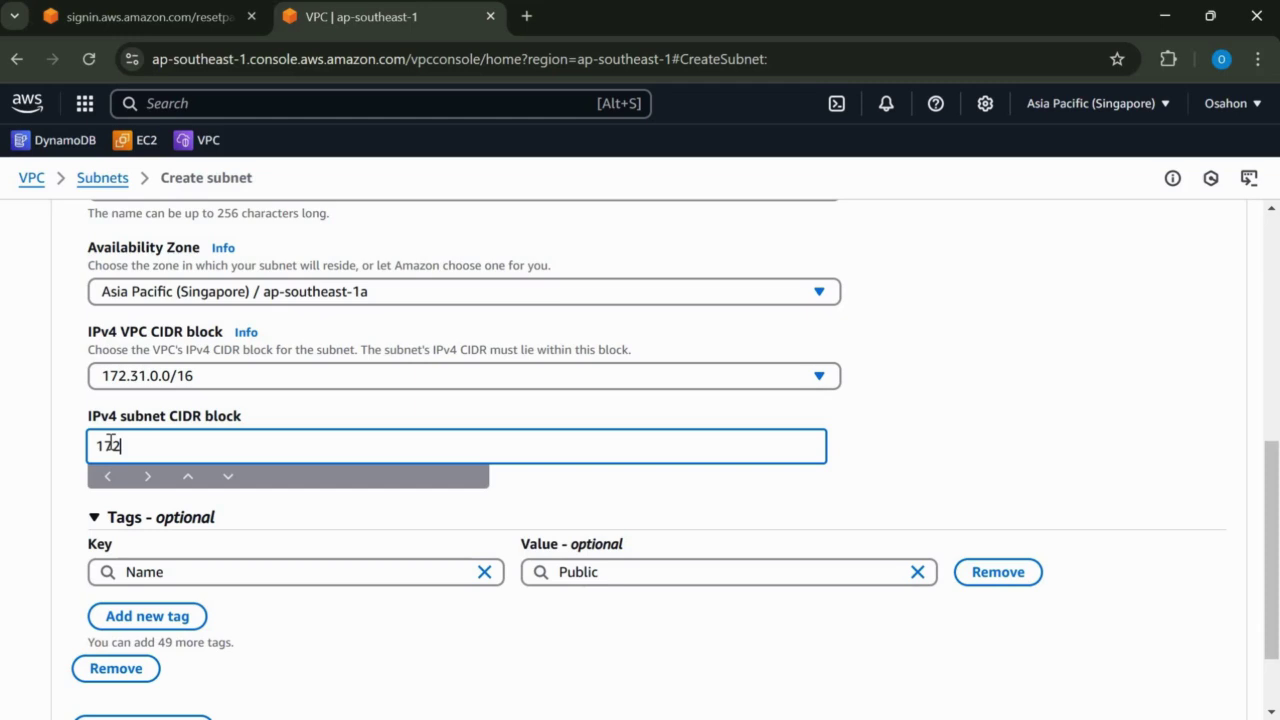
{"action": "type", "text": ".31.0.16/20"}
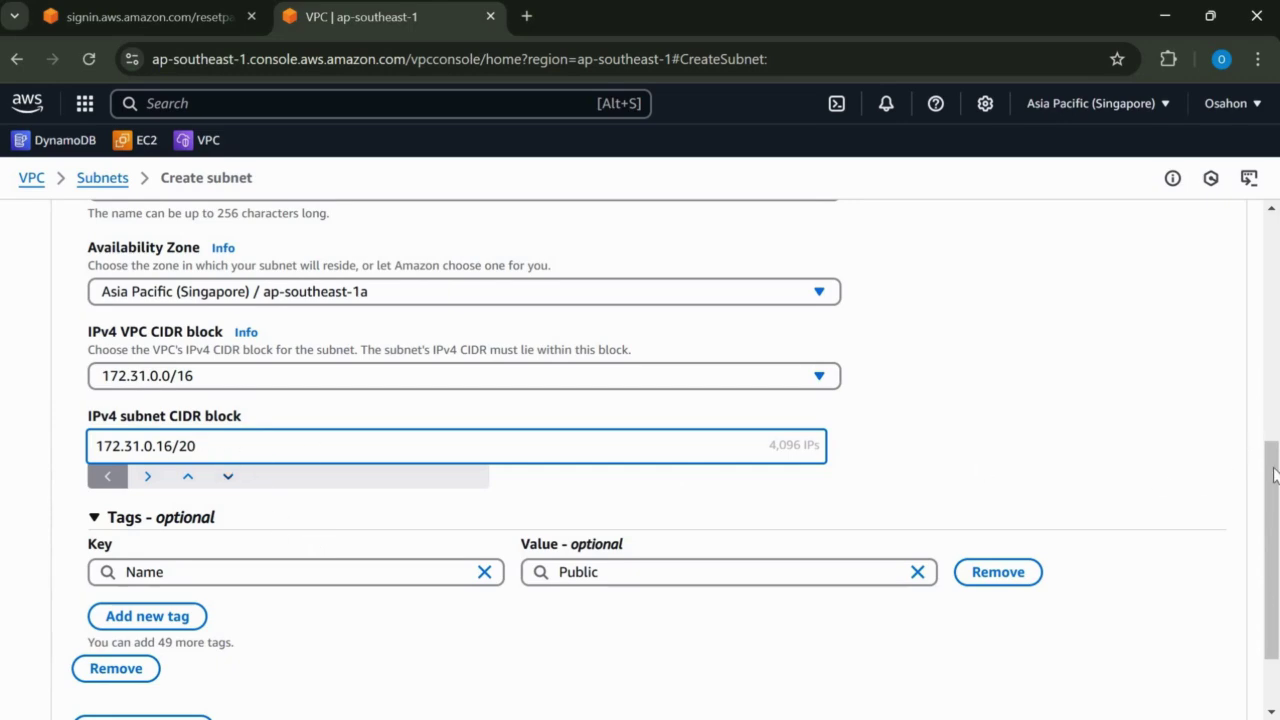
Add a second subnet named Private in availability zone ap-southeast-1a.
{"action": "left_click_drag", "start_coordinate": [1273, 520], "coordinate": [157, 630]}
{"action": "left_click", "coordinate": [157, 630]}
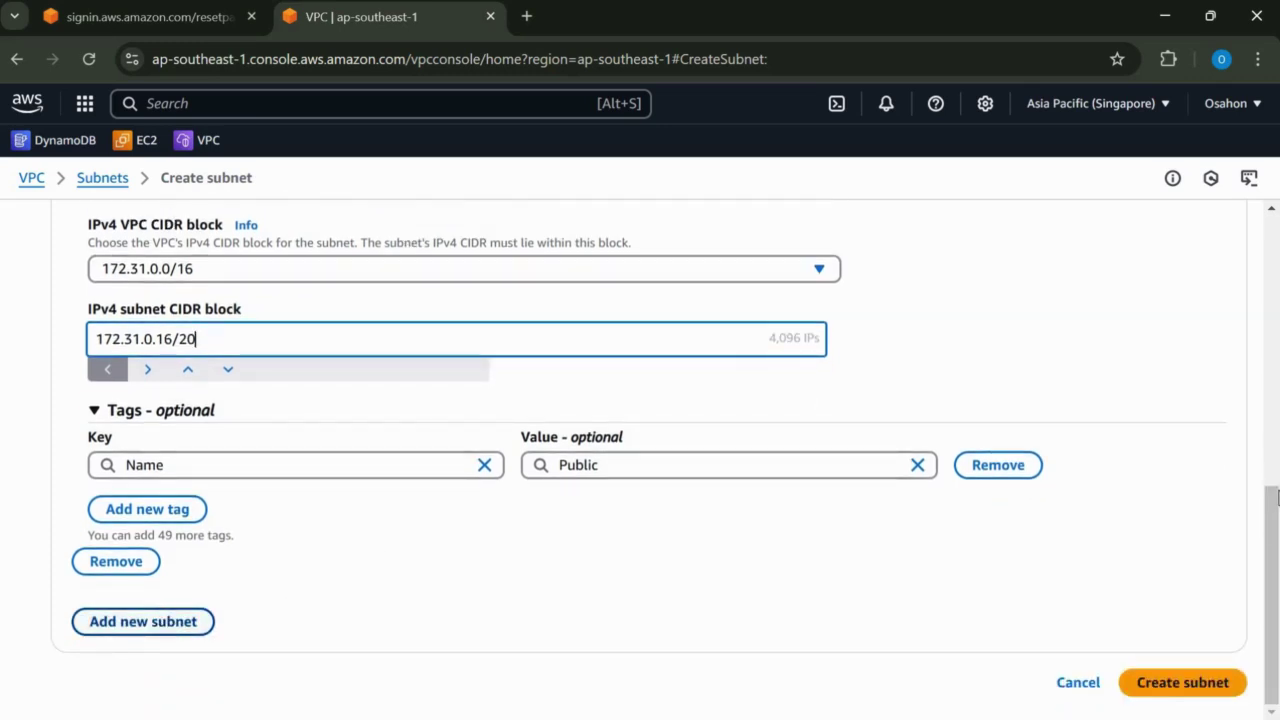
{"action": "scroll", "coordinate": [503, 509], "scroll_direction": "down", "scroll_amount": 2}
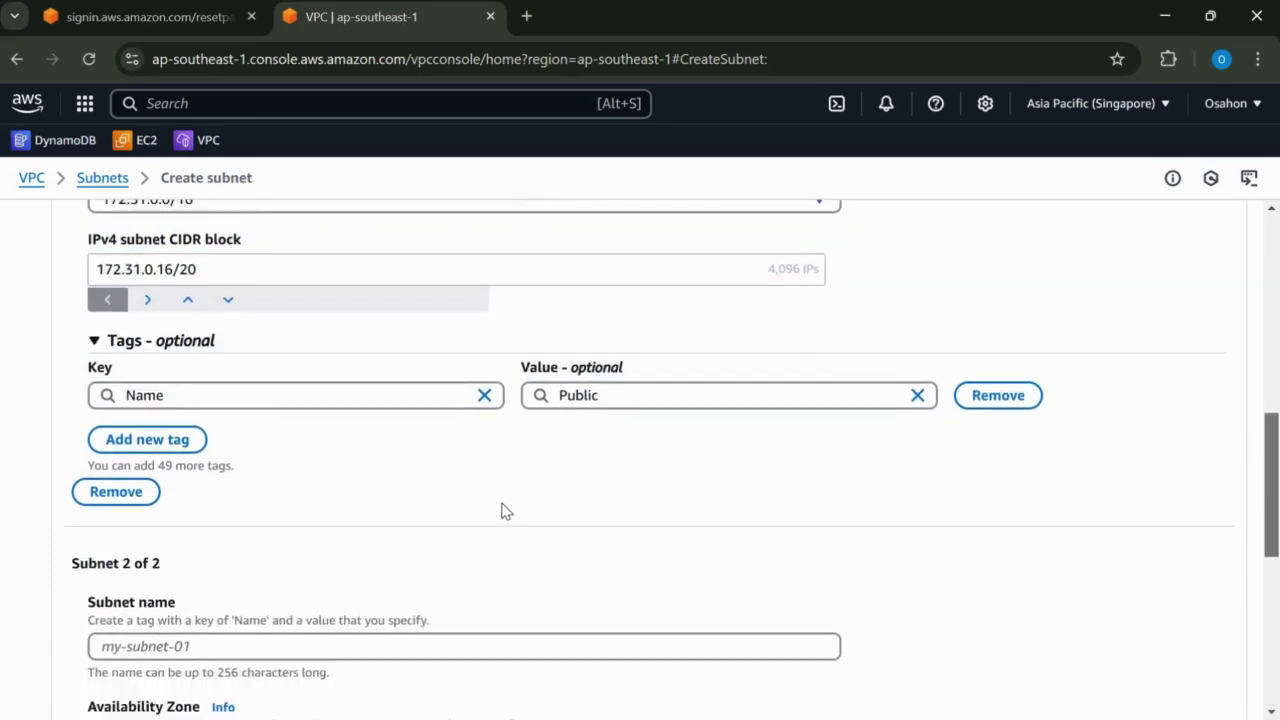
{"action": "scroll", "coordinate": [383, 413], "scroll_direction": "down", "scroll_amount": 1}
{"action": "left_click", "coordinate": [381, 412]}
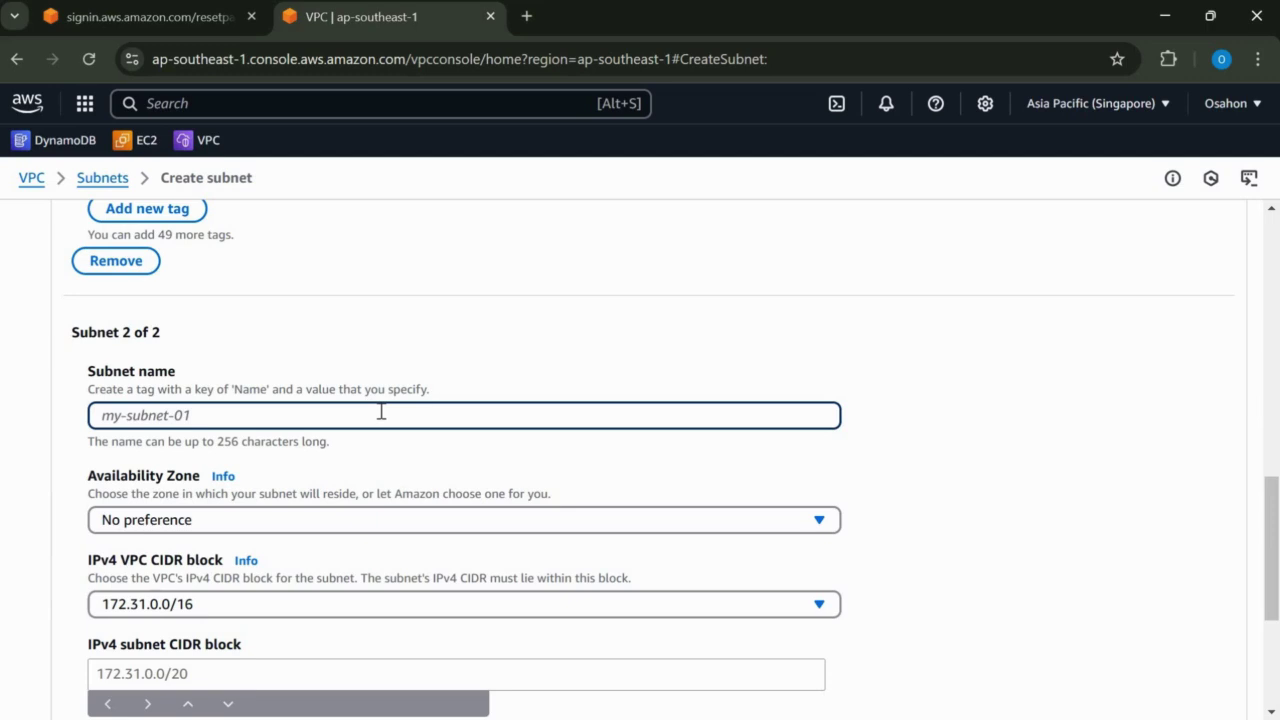
{"action": "type", "text": "Private"}
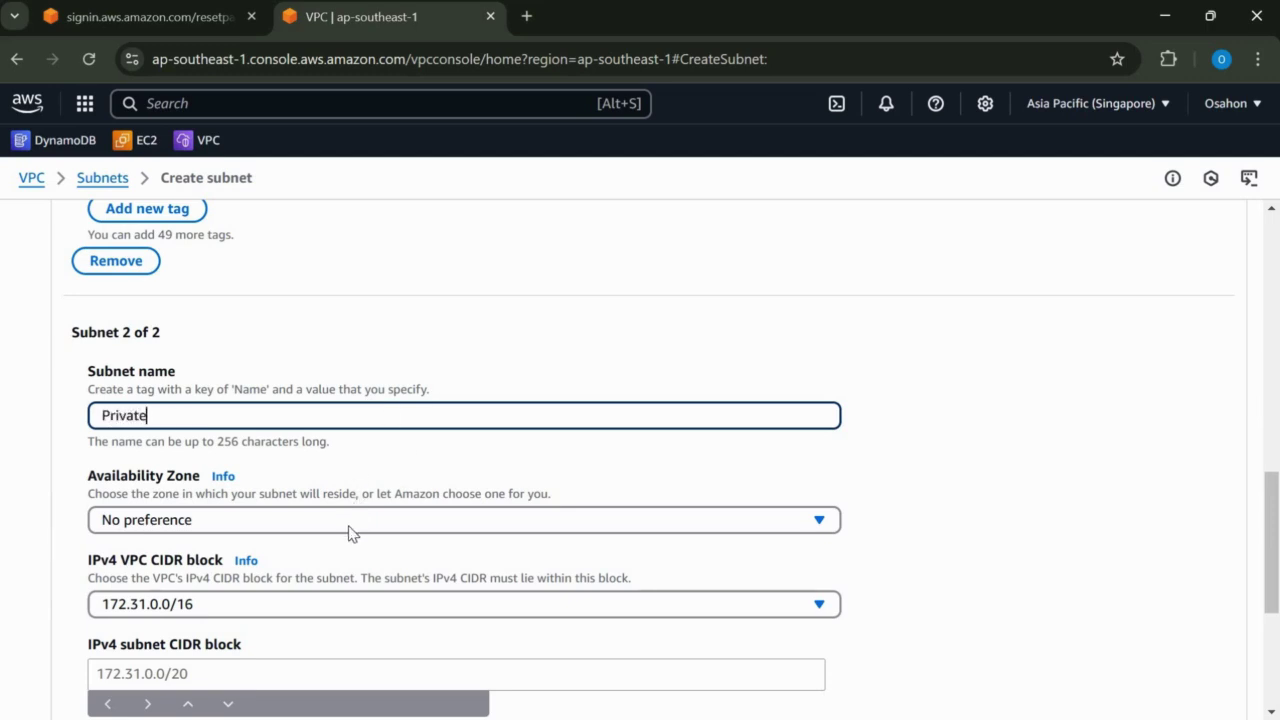
{"action": "left_click", "coordinate": [381, 519]}
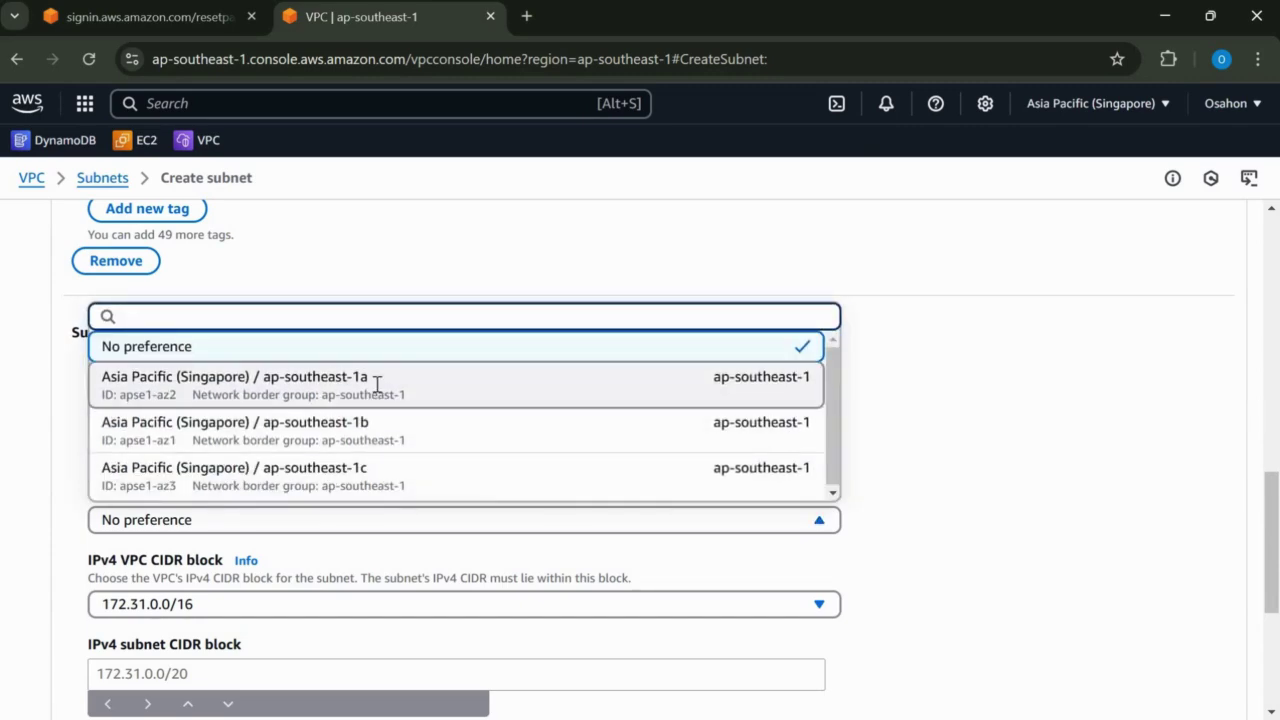
{"action": "key", "text": "Return"}
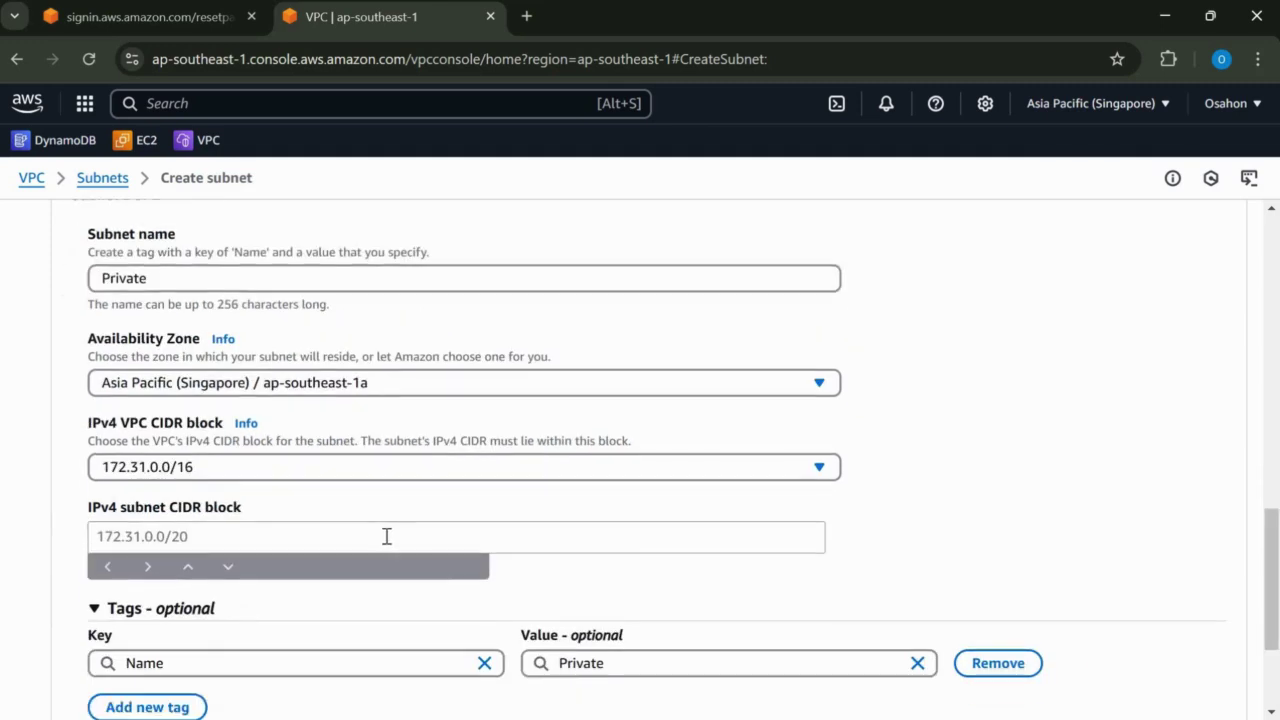
Set the Private subnet's IPv4 CIDR block to 172.31.0.32/20.
{"action": "left_click", "coordinate": [386, 537]}
{"action": "type", "text": "1"}
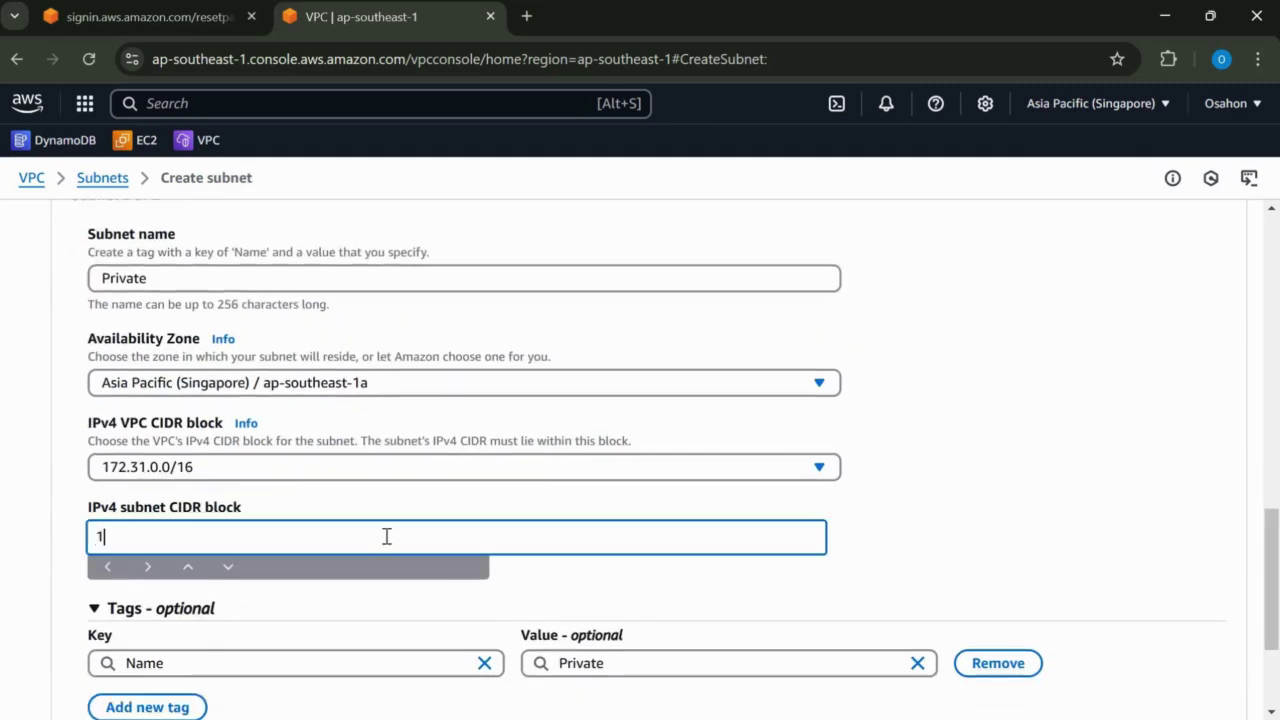
{"action": "type", "text": "72.31.0.32/20"}
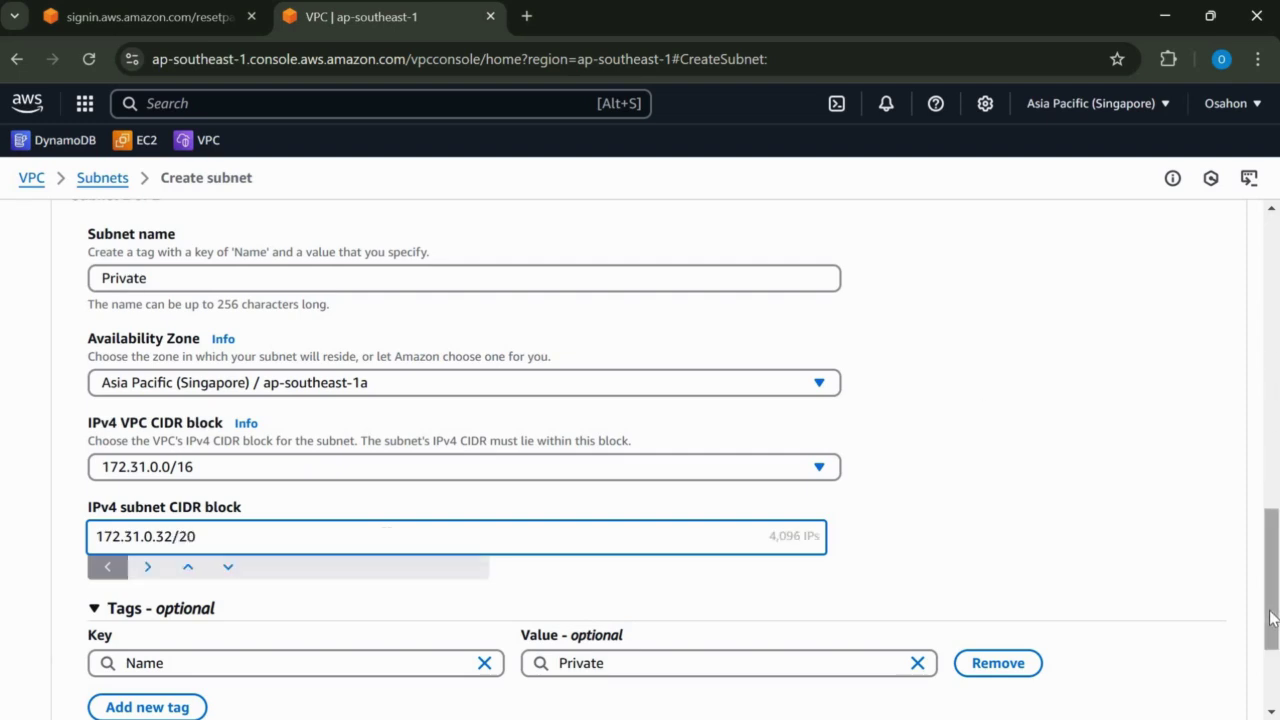
Add a third subnet named Public in availability zone ap-southeast-1b.
{"action": "scroll", "coordinate": [1270, 620], "scroll_direction": "down", "scroll_amount": 2}
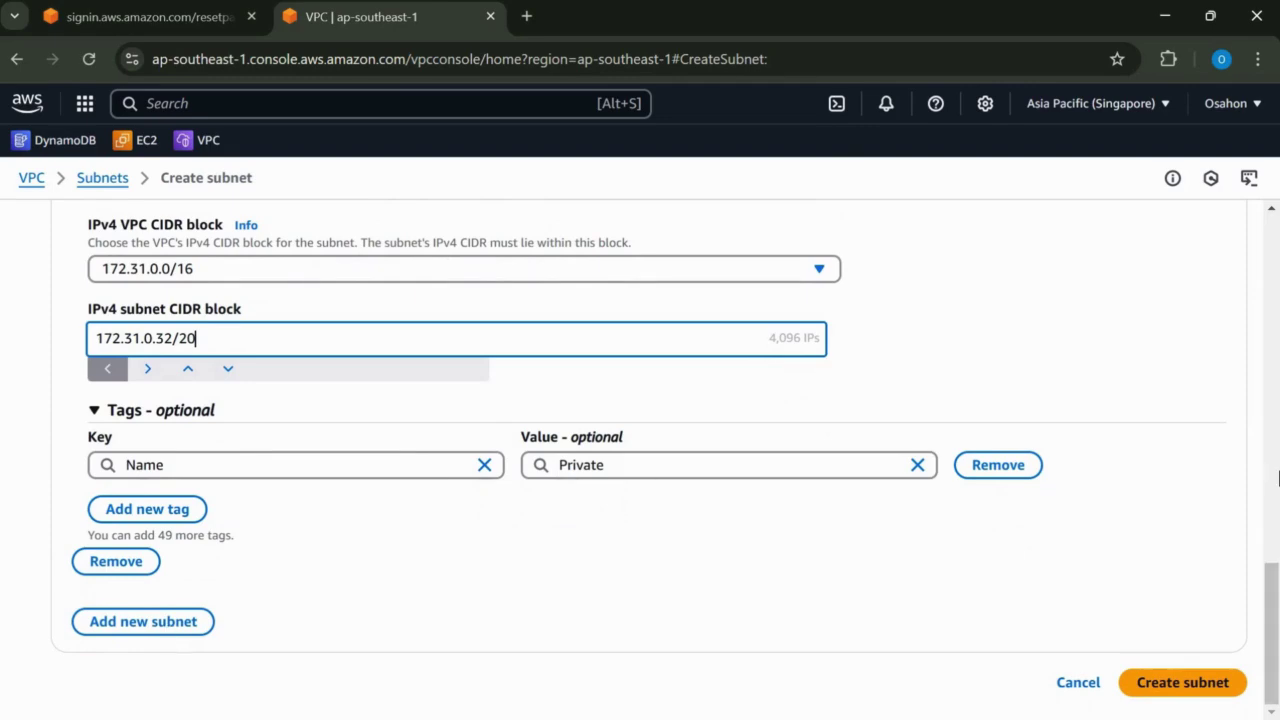
{"action": "left_click", "coordinate": [168, 628]}
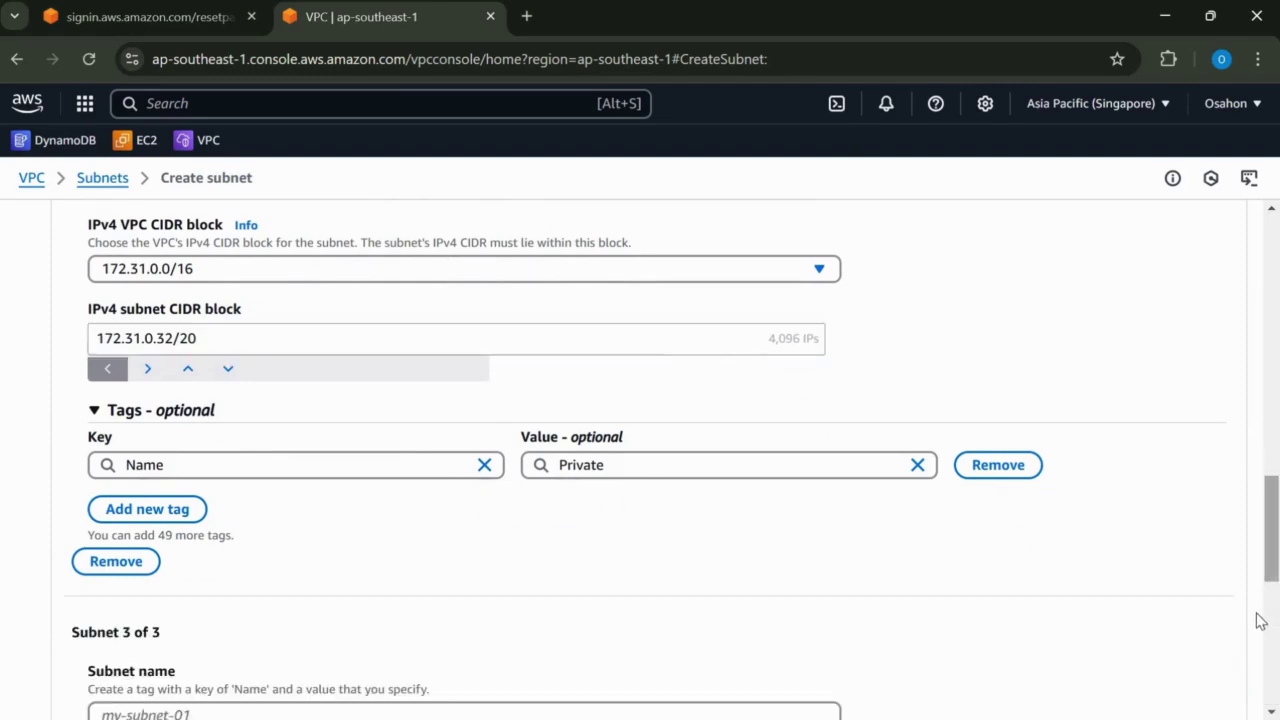
{"action": "scroll", "coordinate": [1260, 611], "scroll_direction": "down", "scroll_amount": 5}
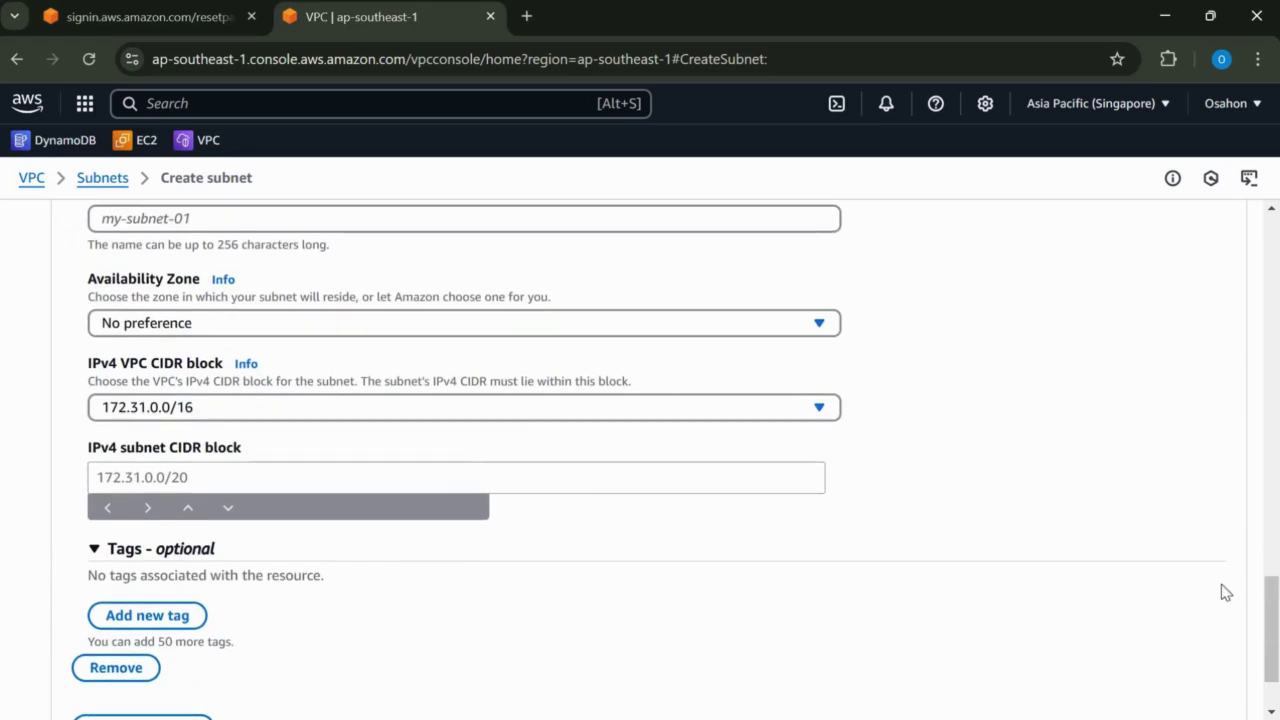
{"action": "scroll", "coordinate": [478, 348], "scroll_direction": "up", "scroll_amount": 1}
{"action": "left_click", "coordinate": [475, 347]}
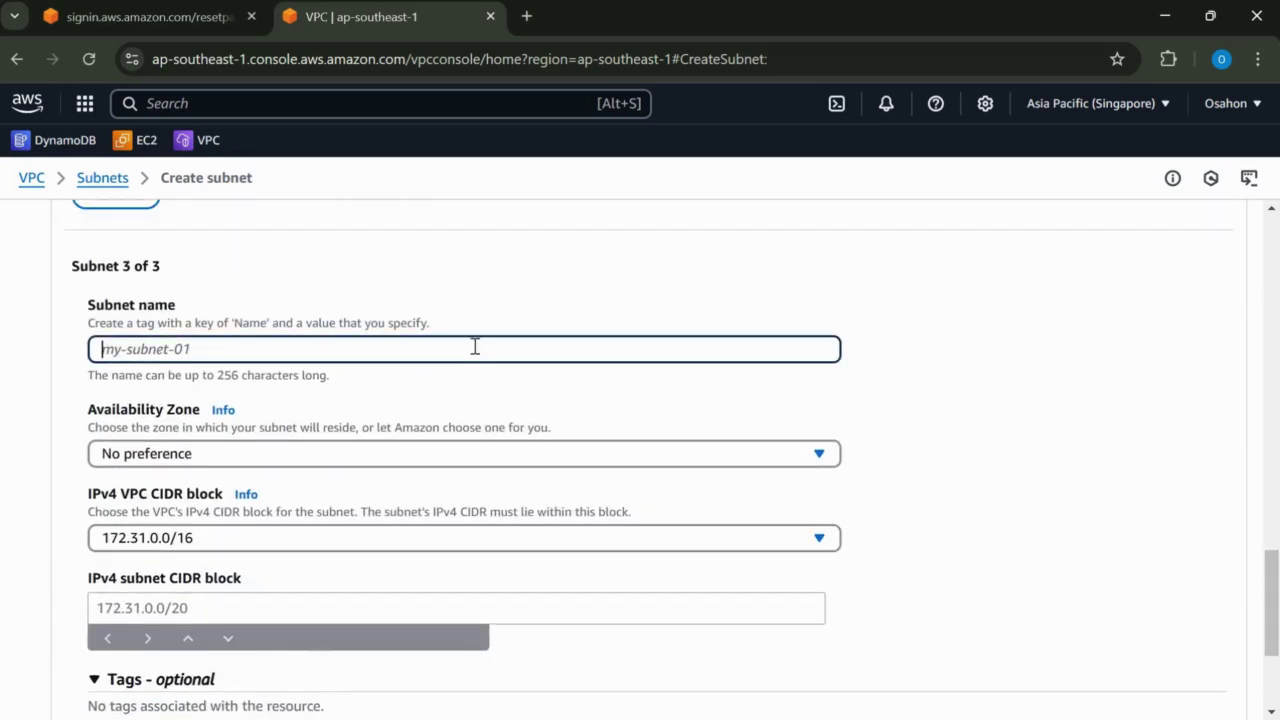
{"action": "type", "text": "Public"}
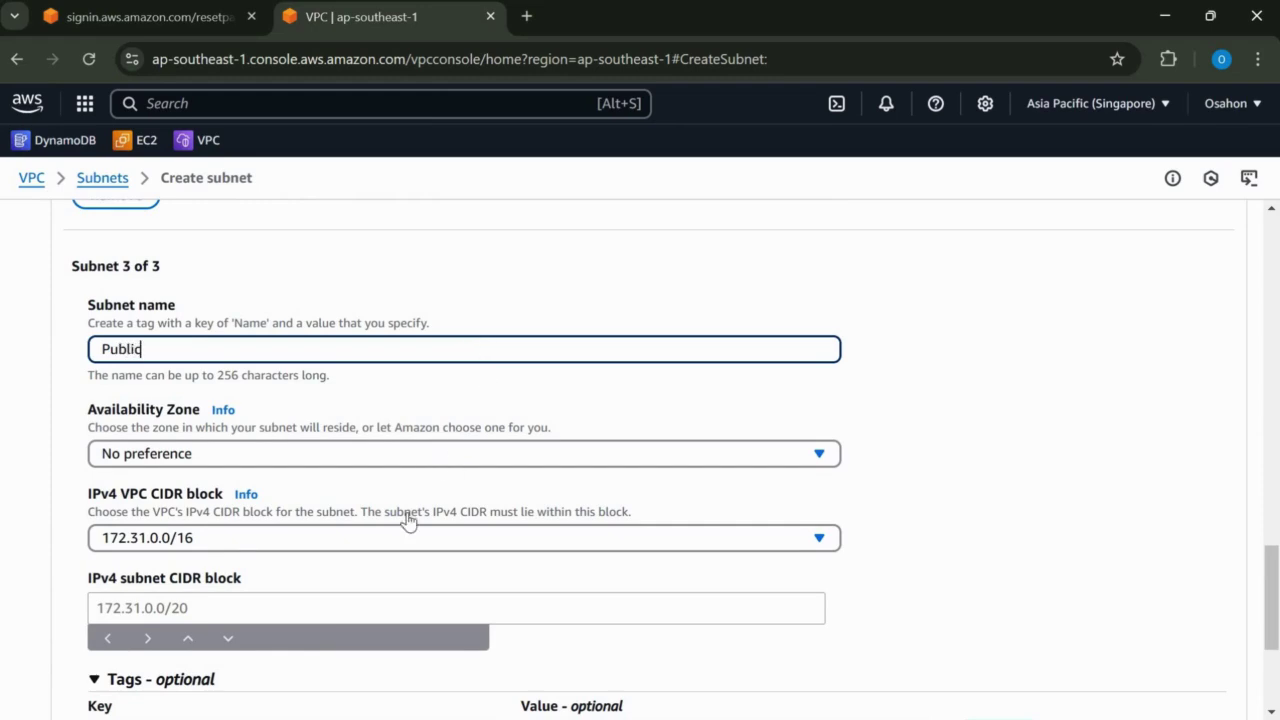
{"action": "key", "text": "Tab"}
{"action": "key", "text": "Return"}
{"action": "key", "text": "Down"}
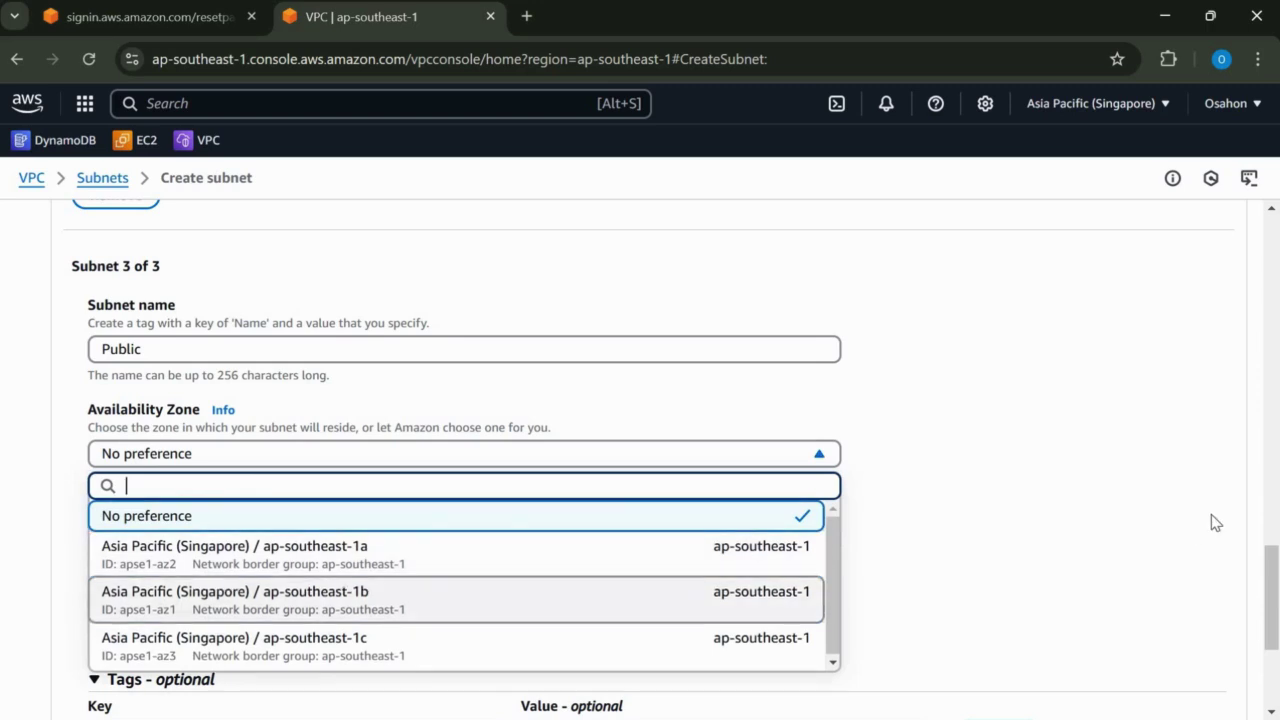
{"action": "key", "text": "Return"}
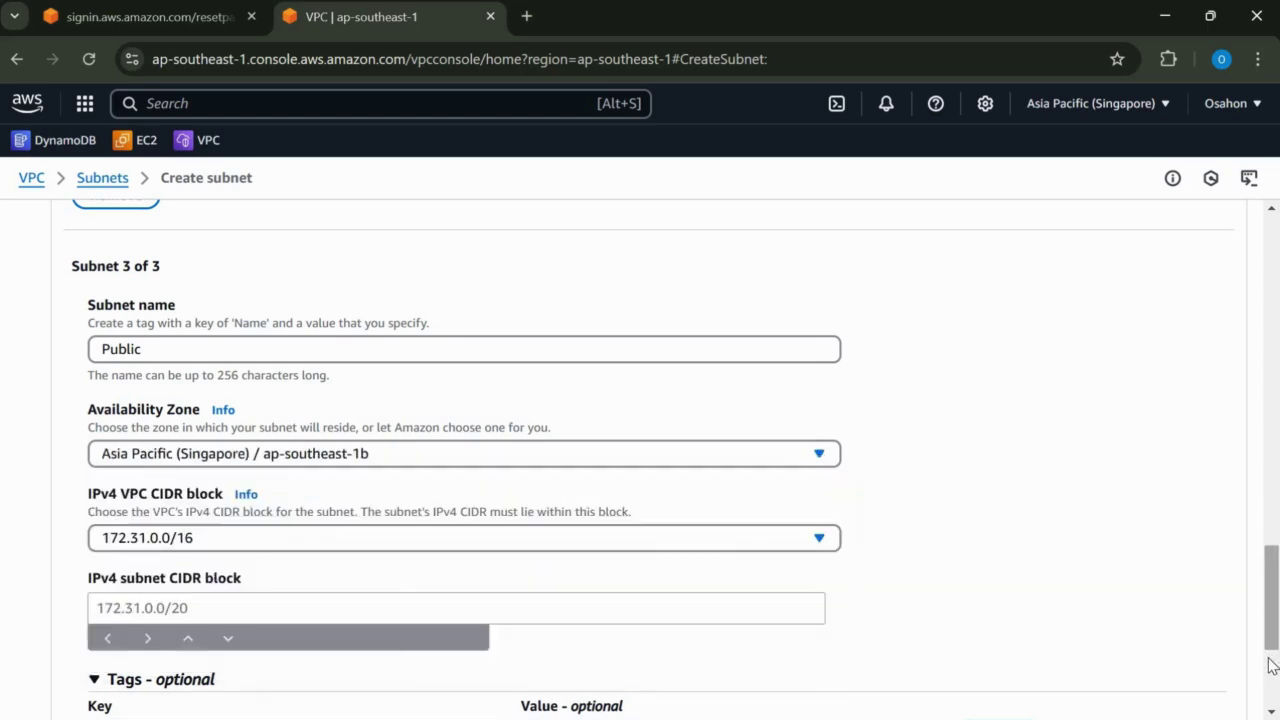
Set the third subnet's IPv4 CIDR block to 172.31.0.64/20.
{"action": "scroll", "coordinate": [1017, 526], "scroll_direction": "down", "scroll_amount": 3}
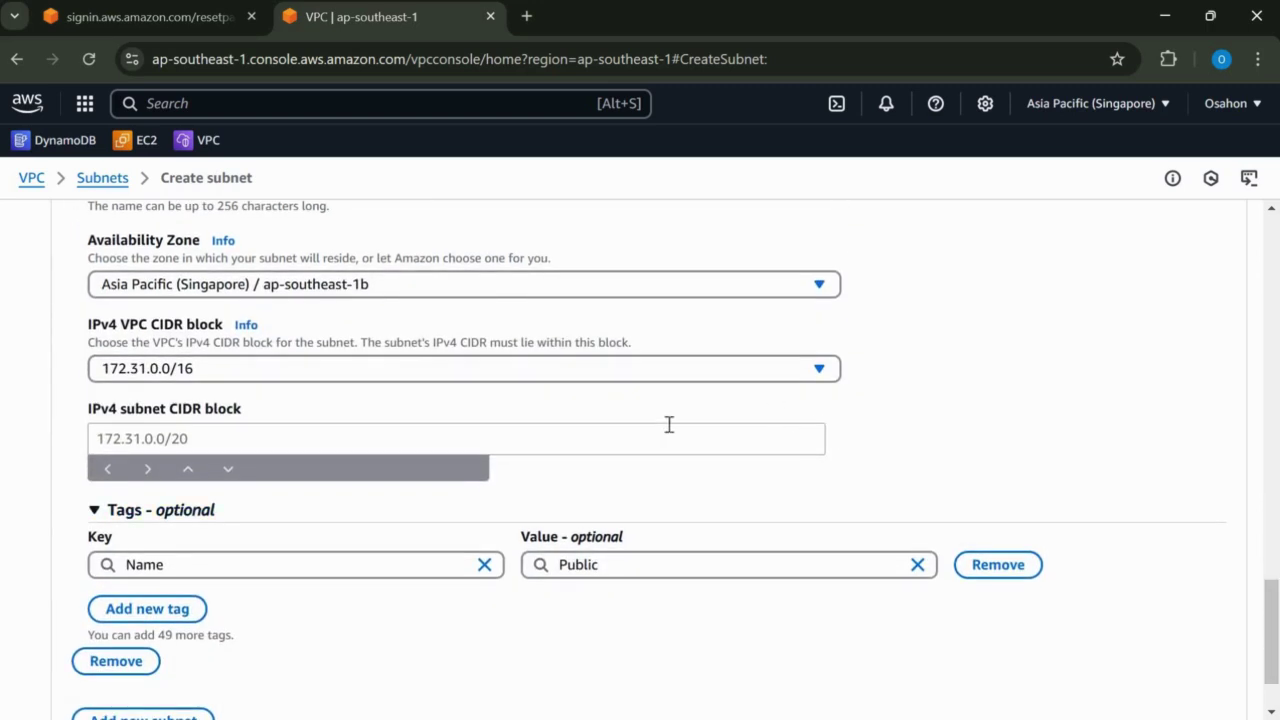
{"action": "left_click", "coordinate": [528, 434]}
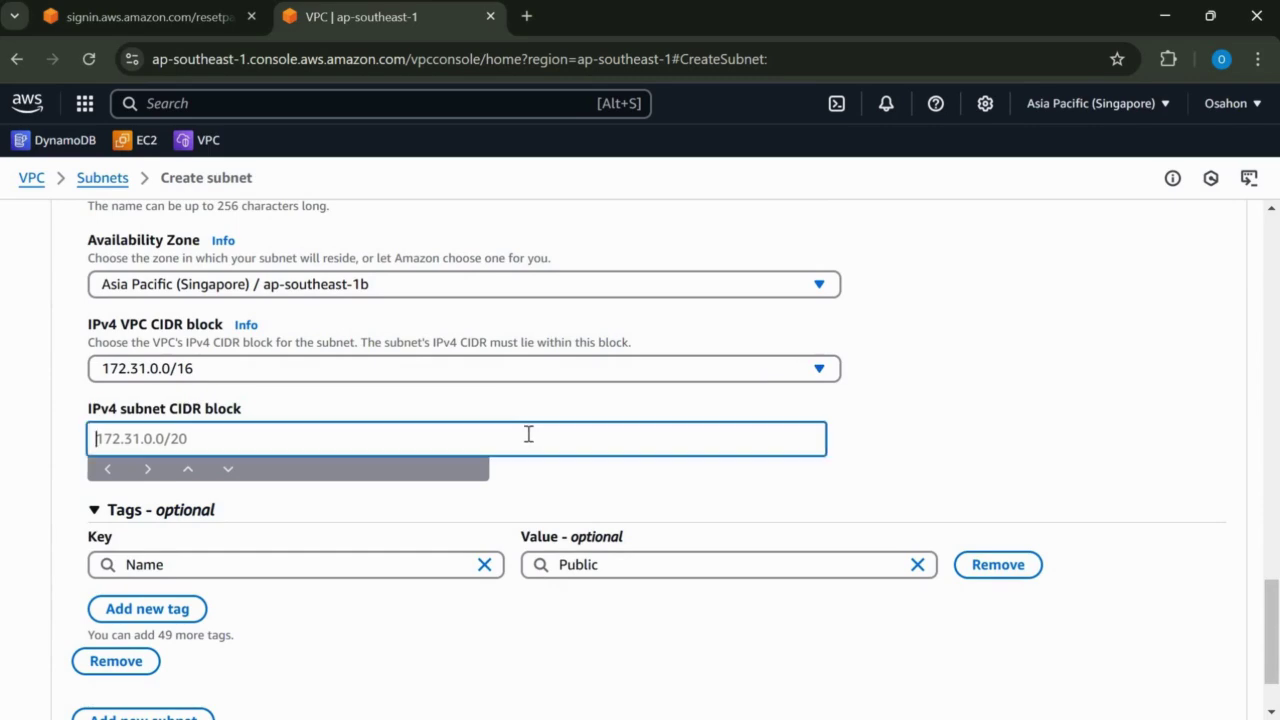
{"action": "type", "text": "172.31.0."}
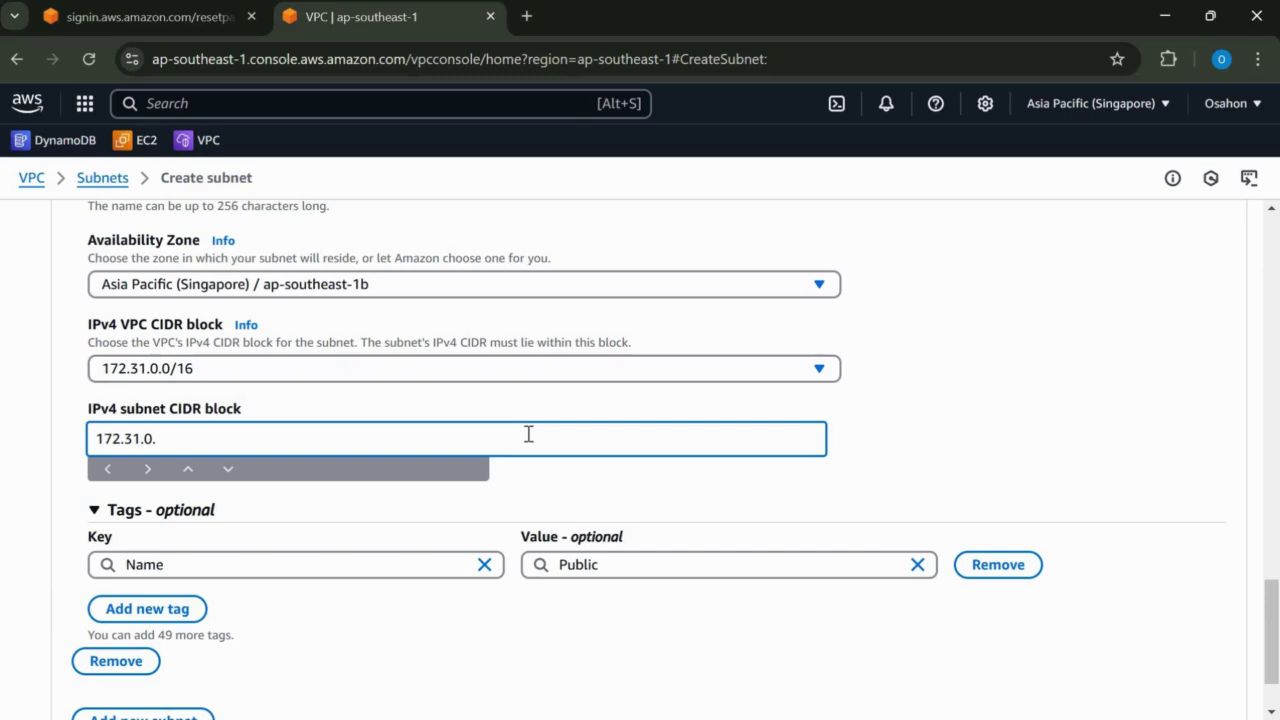
{"action": "type", "text": "64"}
{"action": "scroll", "coordinate": [1273, 648], "scroll_direction": "down", "scroll_amount": 1}
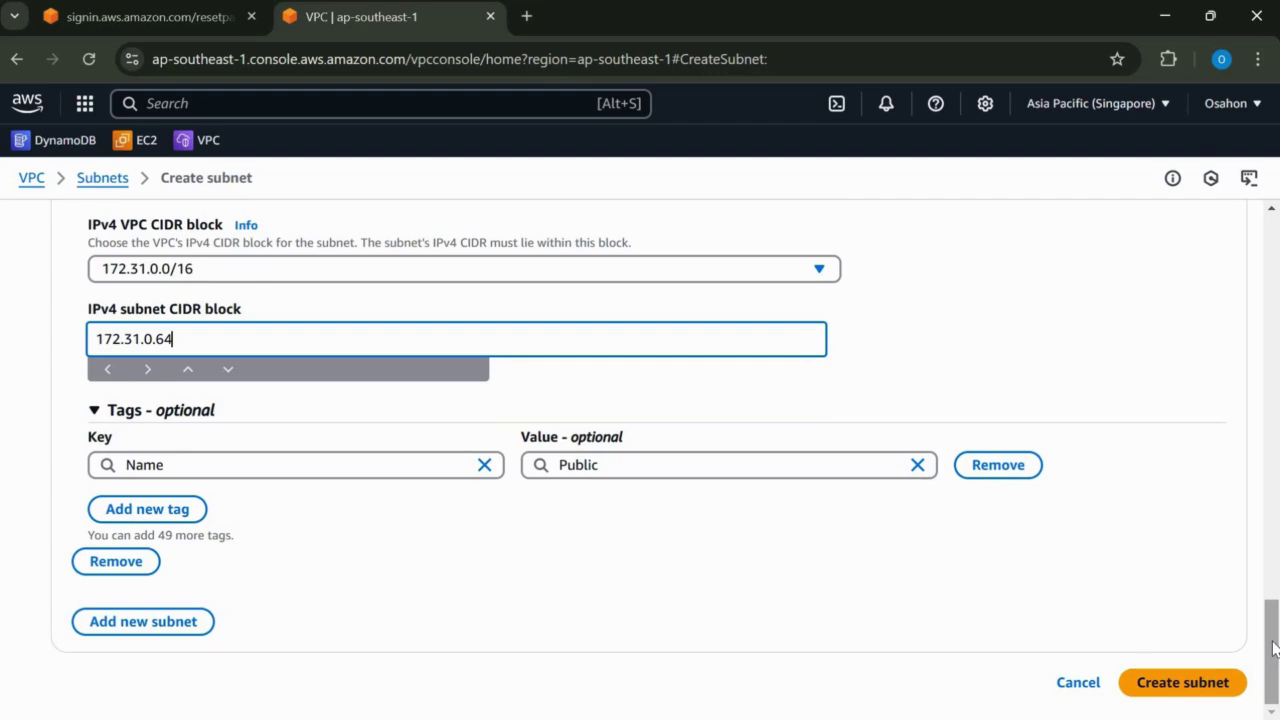
{"action": "type", "text": "/20"}
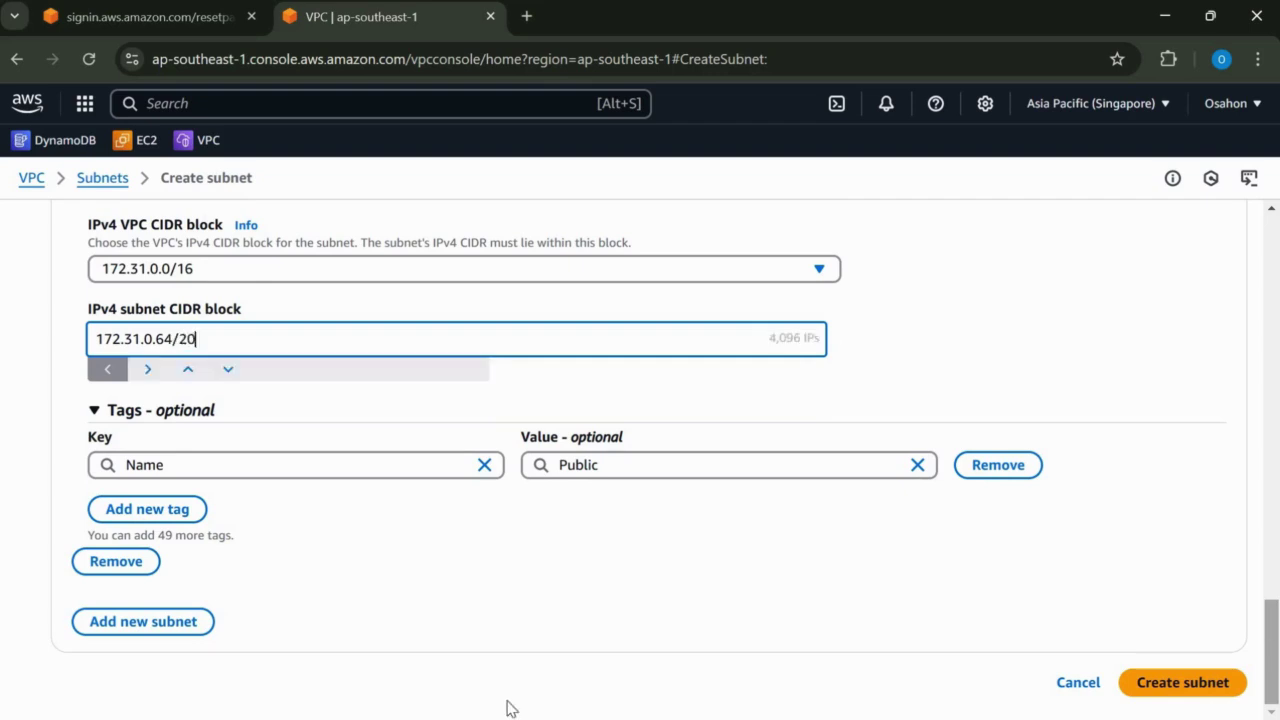
Add a fourth subnet named Private in availability zone ap-southeast-1b.
{"action": "left_click", "coordinate": [200, 621]}
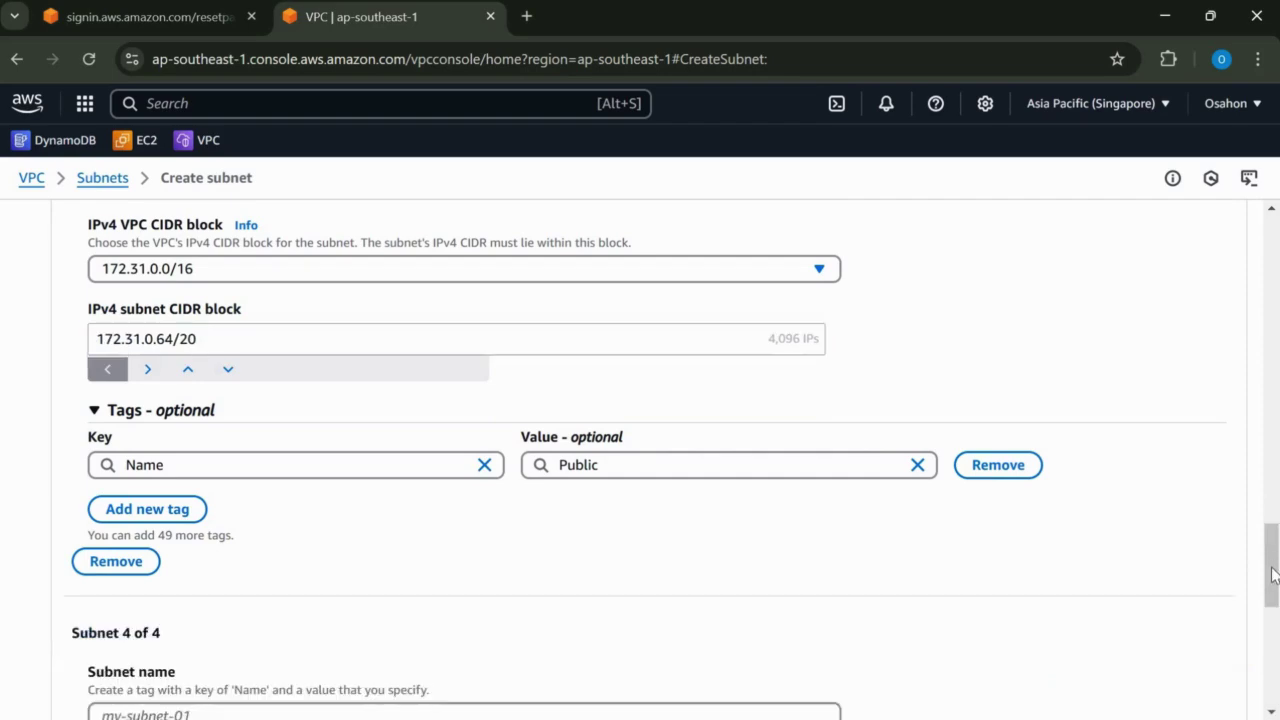
{"action": "scroll", "coordinate": [374, 420], "scroll_direction": "down", "scroll_amount": 4}
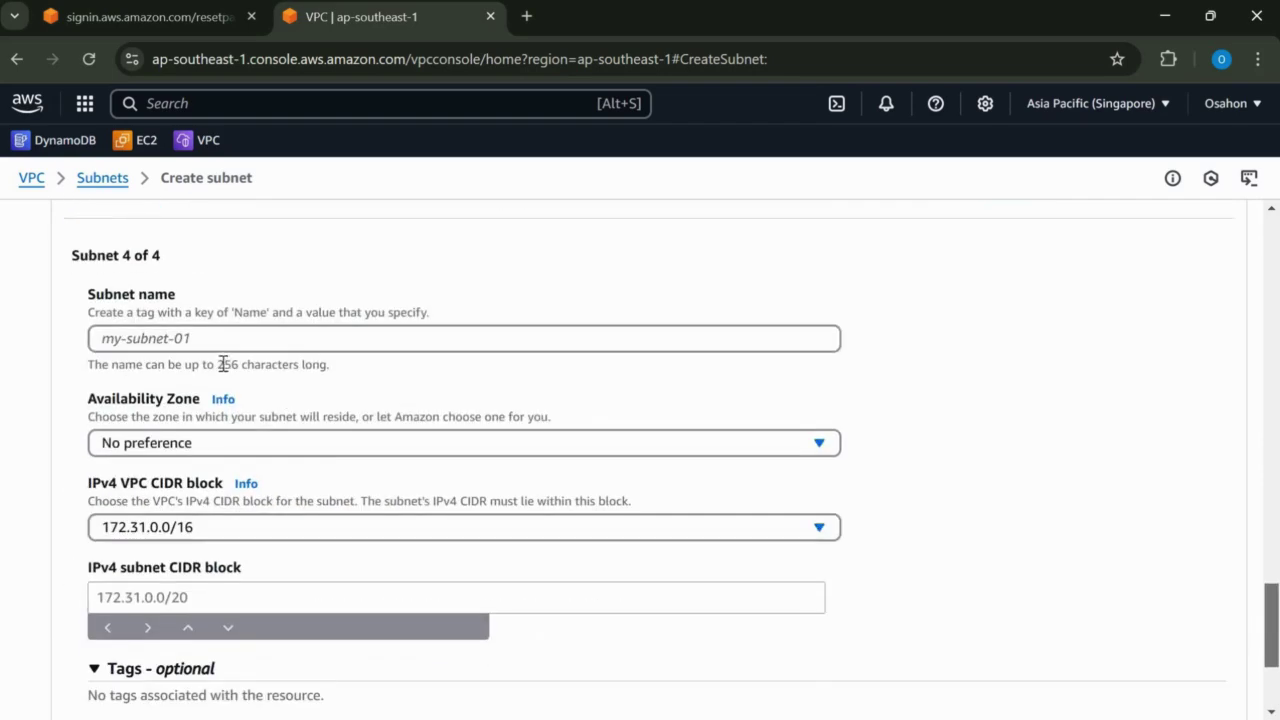
{"action": "left_click", "coordinate": [218, 363]}
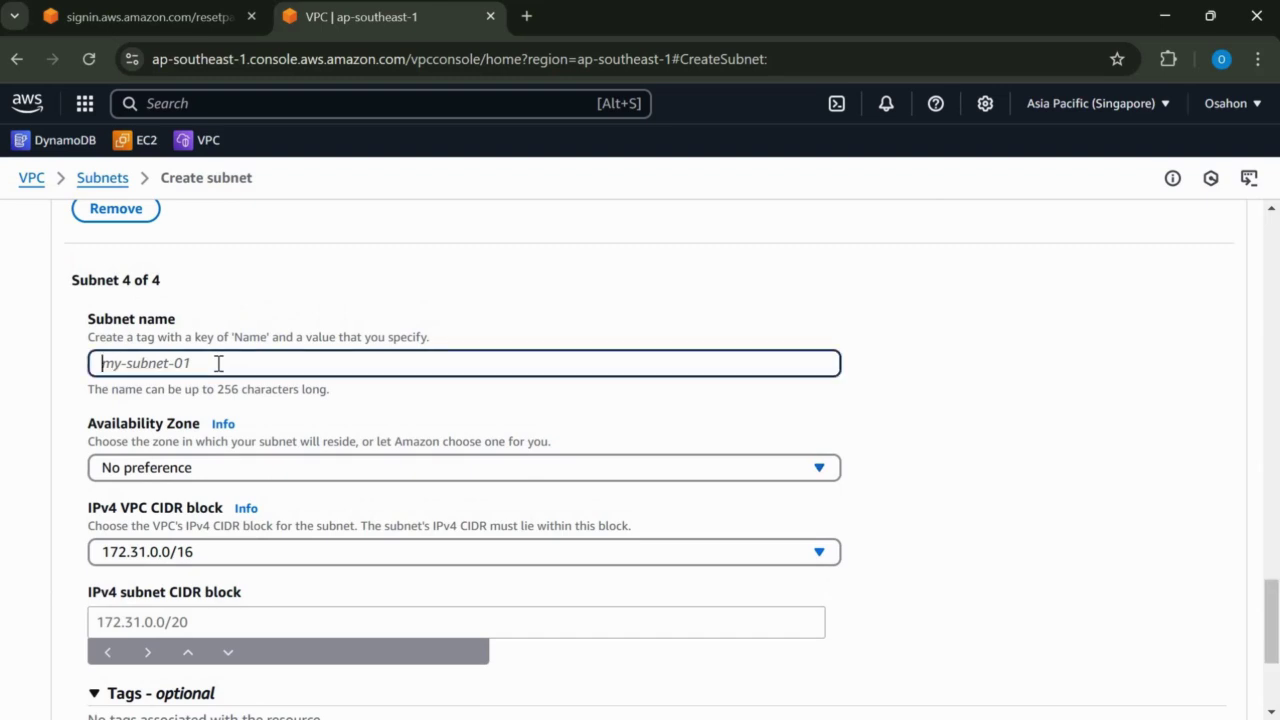
{"action": "type", "text": "Pri"}
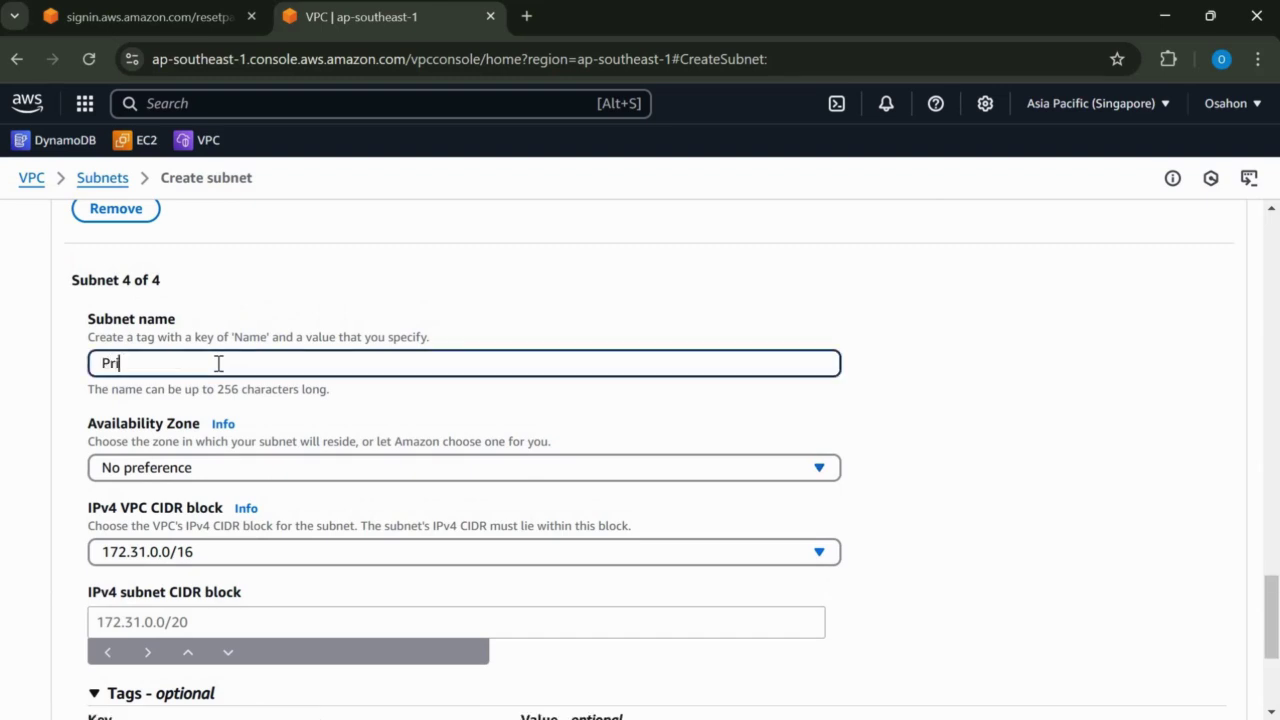
{"action": "type", "text": "vate"}
{"action": "left_click", "coordinate": [540, 467]}
{"action": "key", "text": "Down"}
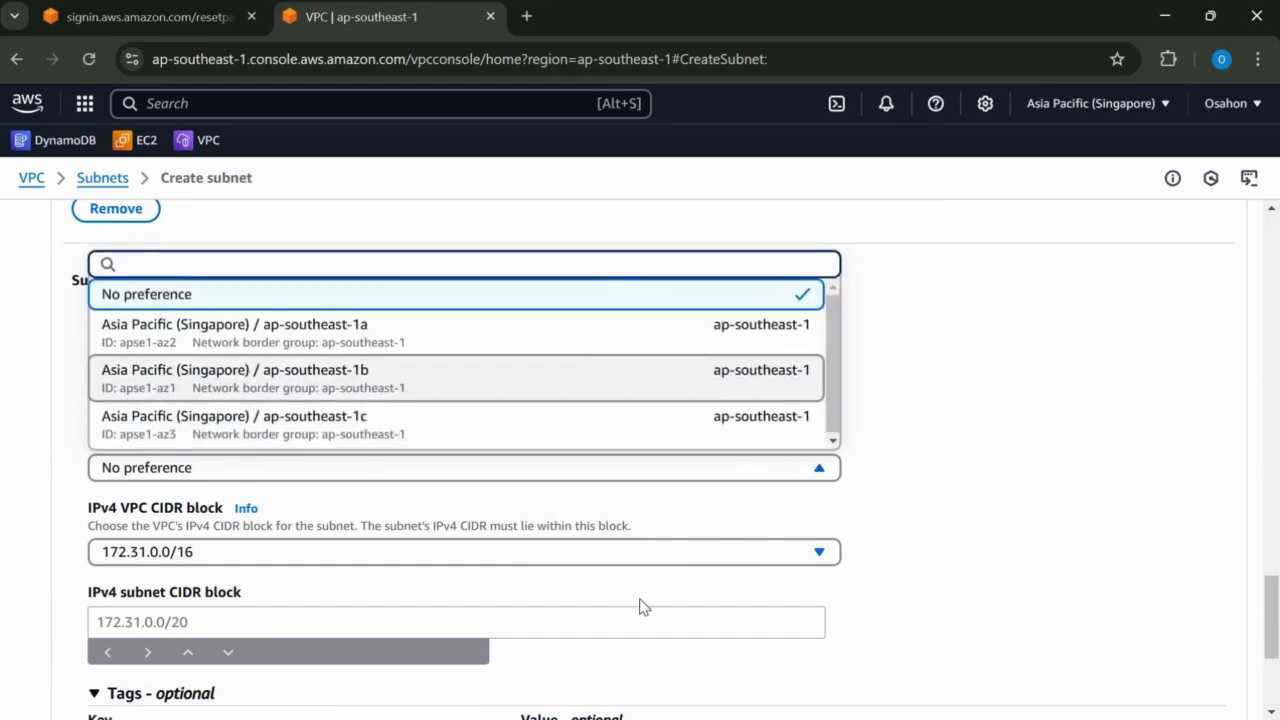
{"action": "key", "text": "Return"}
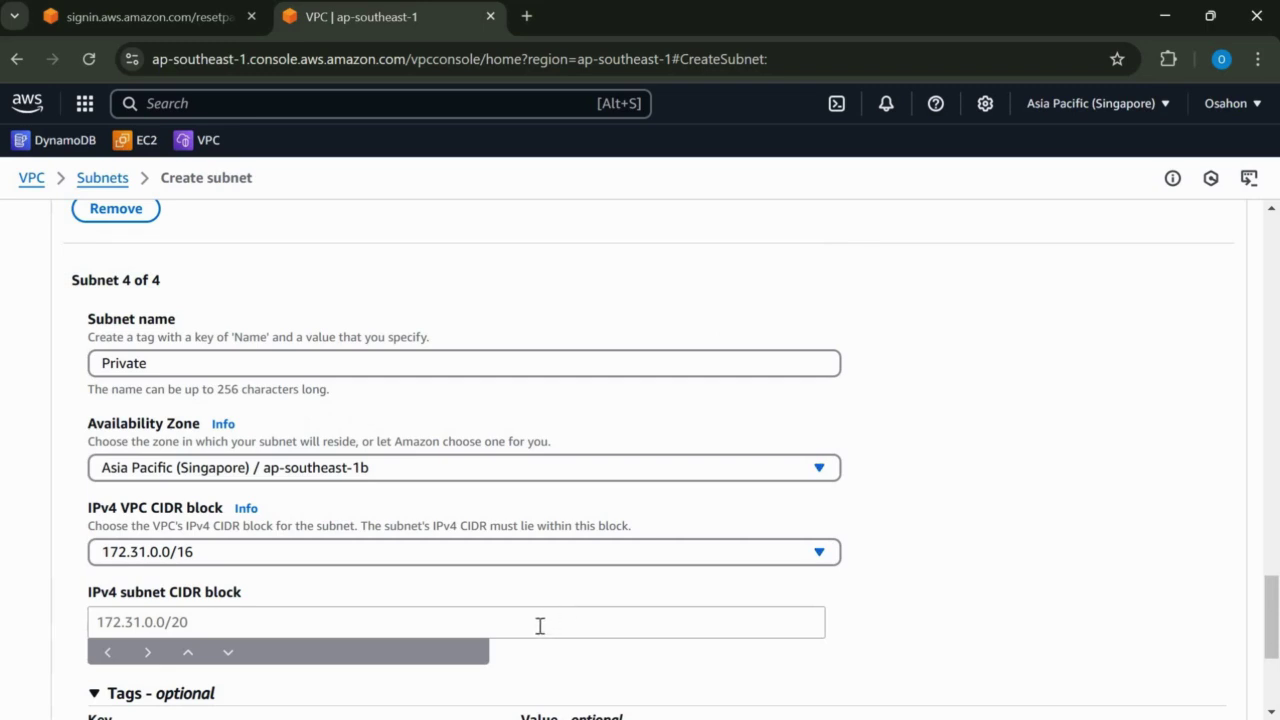
Enter 172.31.0.80 as the fourth subnet's IPv4 CIDR block and try to create the subnets.
{"action": "left_click", "coordinate": [540, 626]}
{"action": "type", "text": "172"}
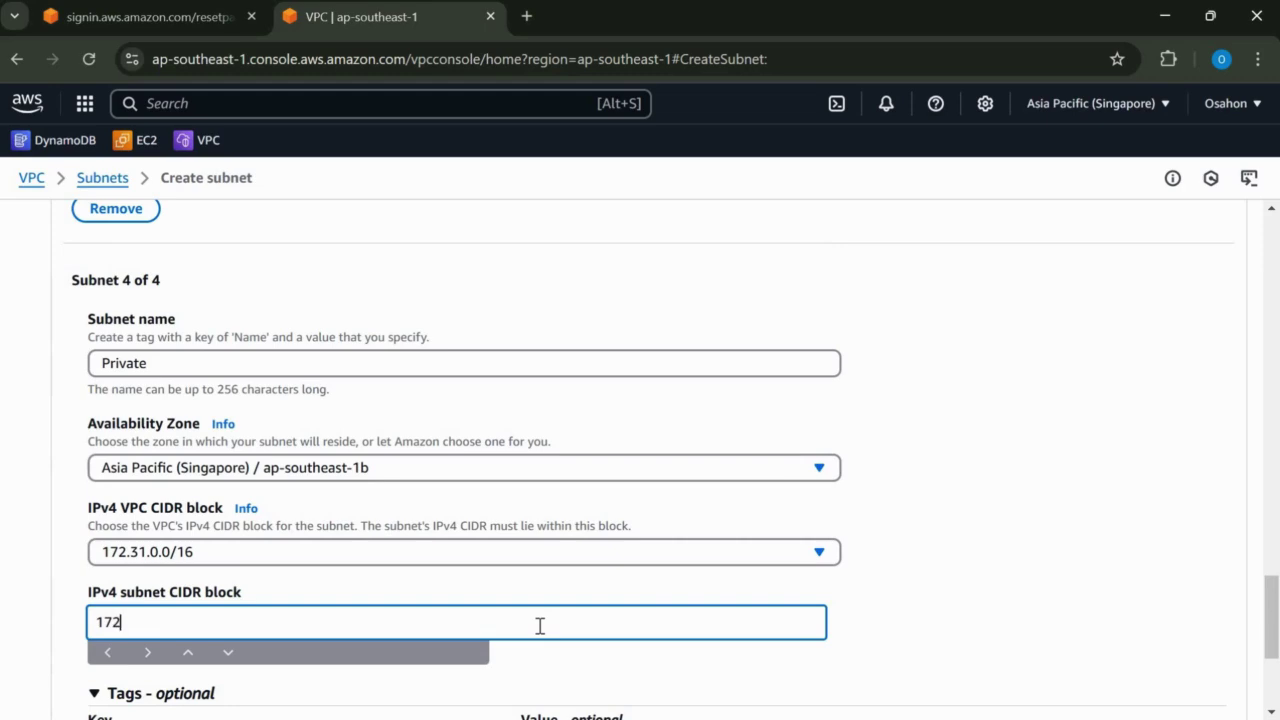
{"action": "type", "text": ".31.0.80"}
{"action": "left_click_drag", "start_coordinate": [1272, 645], "coordinate": [1220, 689]}
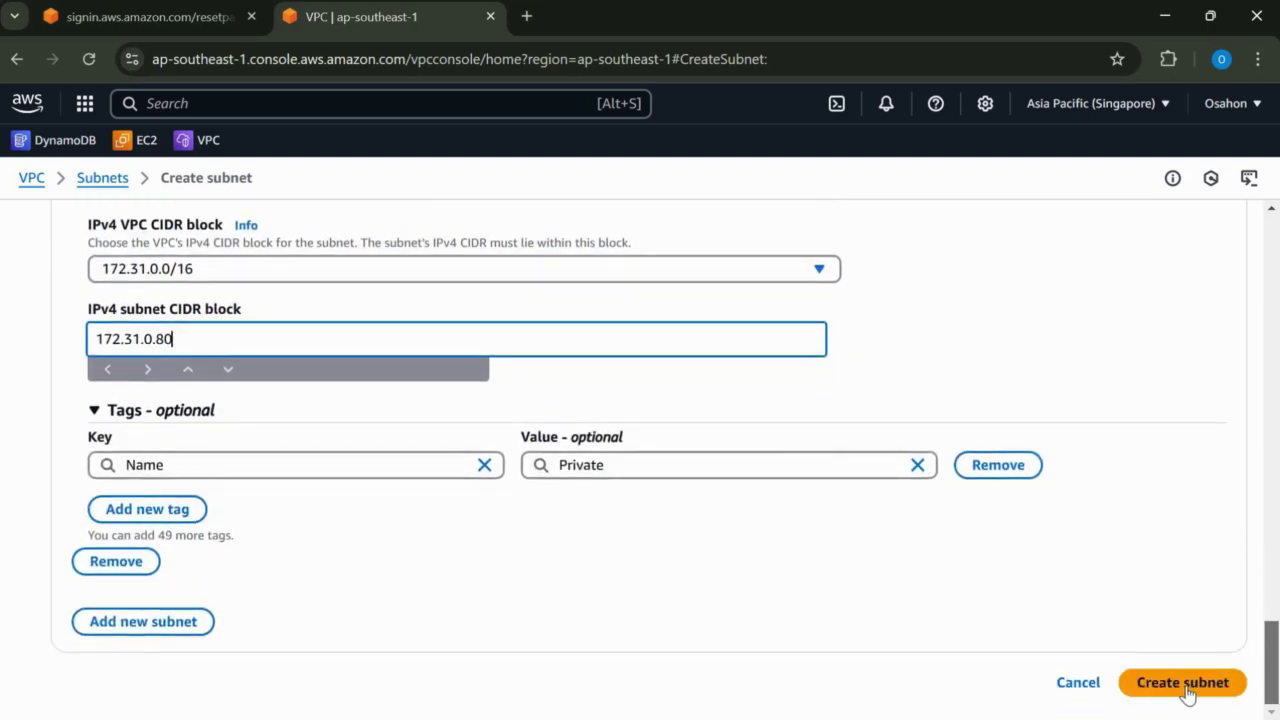
{"action": "left_click", "coordinate": [1184, 684]}
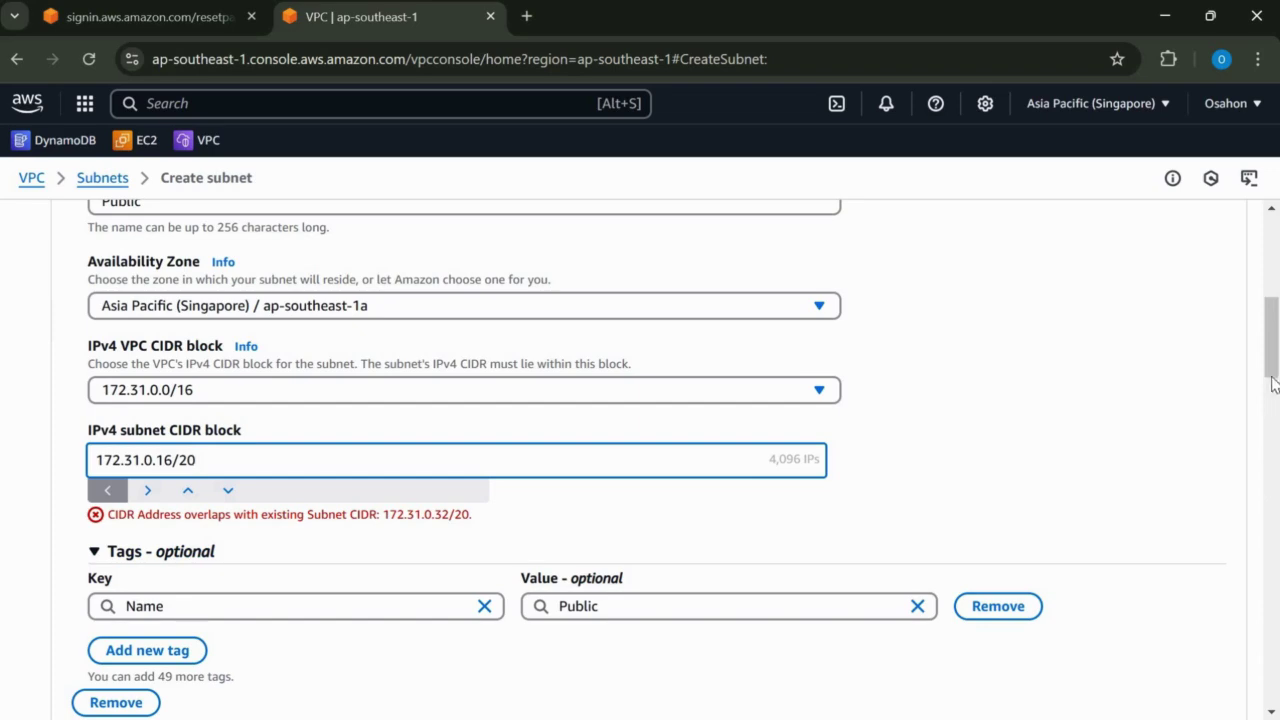
Check the CIDR block entries of the first and second subnets for validation errors.
{"action": "scroll", "coordinate": [1272, 330], "scroll_direction": "up", "scroll_amount": 3}
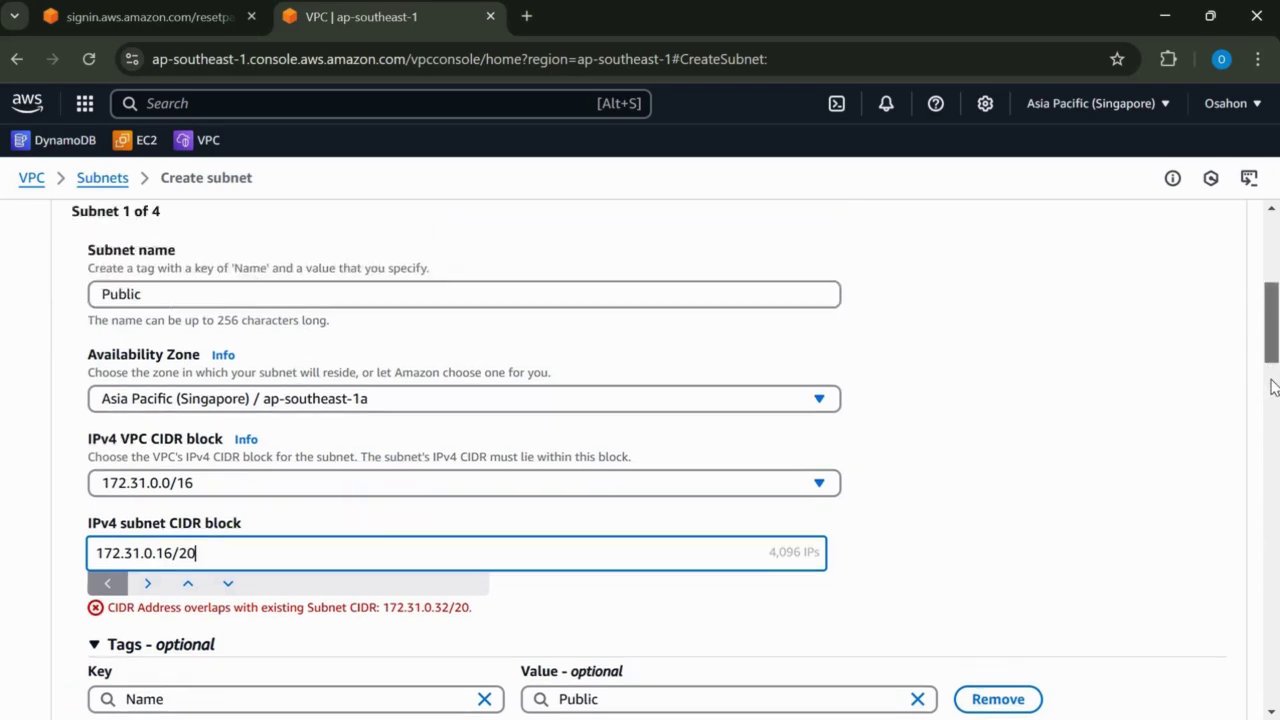
{"action": "scroll", "coordinate": [1275, 420], "scroll_direction": "down", "scroll_amount": 4}
{"action": "scroll", "coordinate": [1277, 475], "scroll_direction": "down", "scroll_amount": 6}
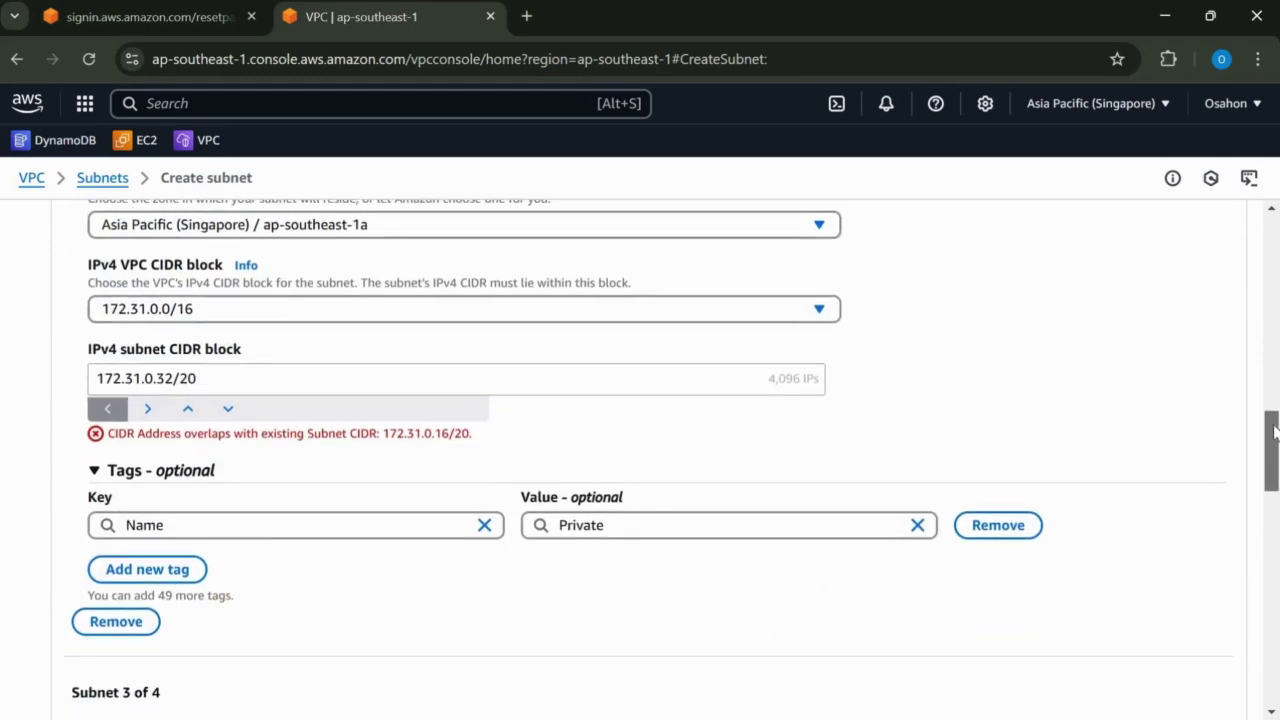
{"action": "scroll", "coordinate": [1272, 478], "scroll_direction": "up", "scroll_amount": 4}
{"action": "scroll", "coordinate": [1272, 478], "scroll_direction": "down", "scroll_amount": 4}
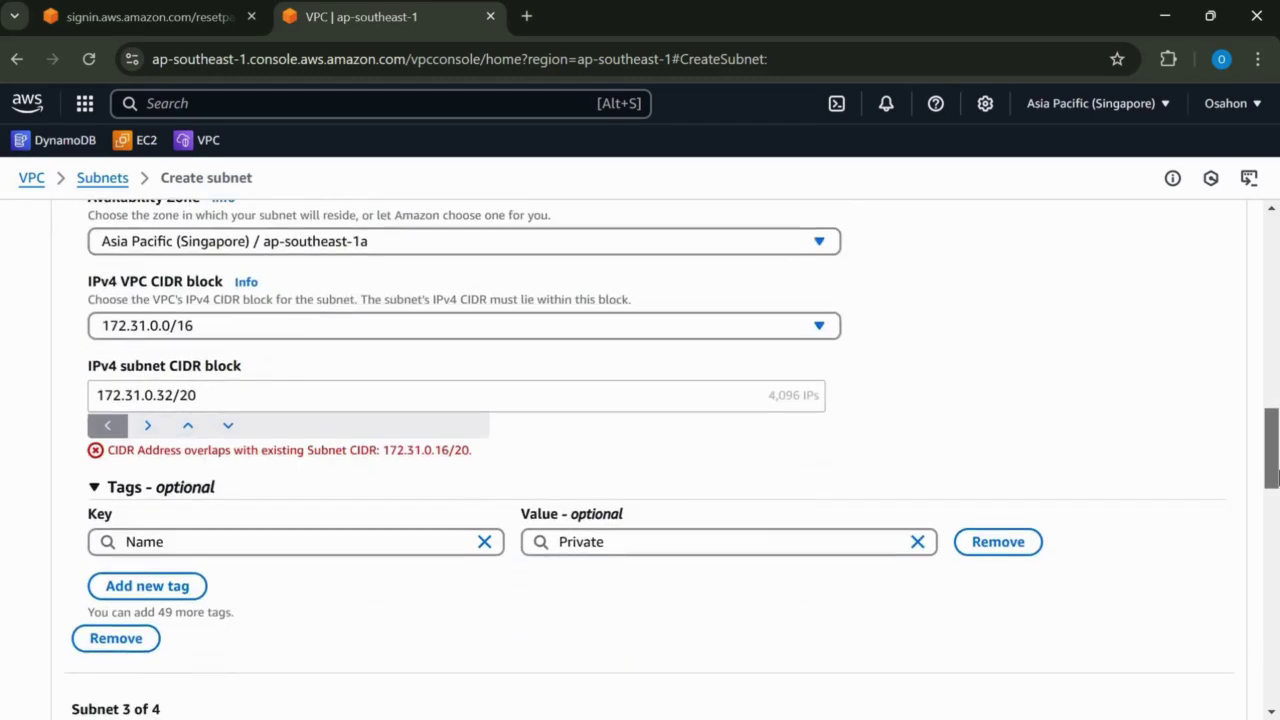
{"action": "scroll", "coordinate": [1277, 455], "scroll_direction": "up", "scroll_amount": 1}
{"action": "scroll", "coordinate": [1258, 368], "scroll_direction": "up", "scroll_amount": 2}
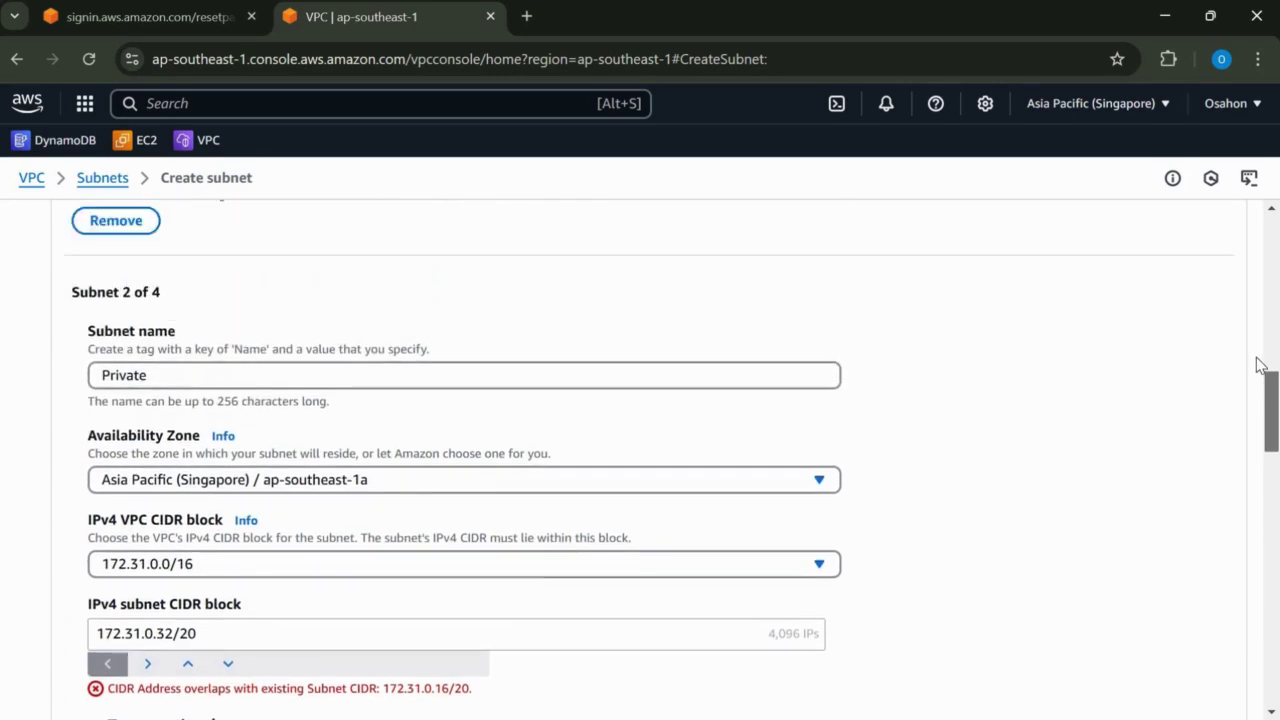
{"action": "scroll", "coordinate": [1260, 365], "scroll_direction": "up", "scroll_amount": 4}
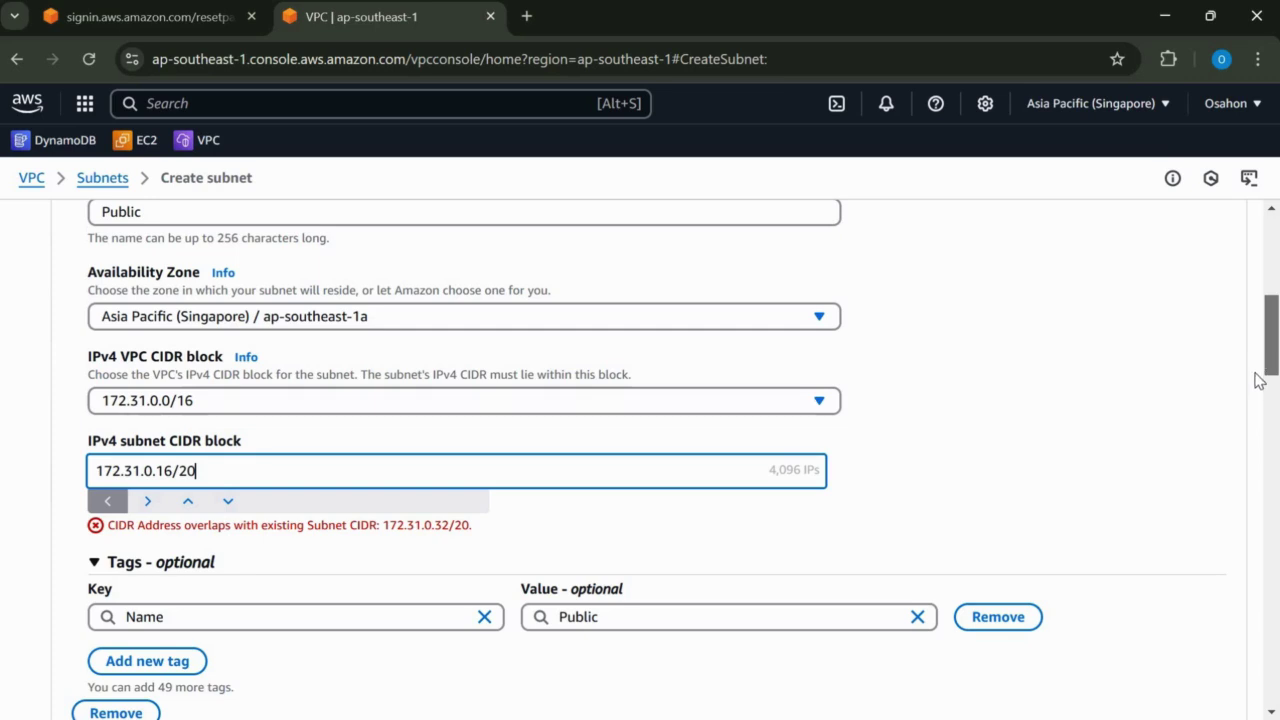
{"action": "scroll", "coordinate": [1257, 343], "scroll_direction": "down", "scroll_amount": 1}
{"action": "scroll", "coordinate": [1037, 476], "scroll_direction": "up", "scroll_amount": 2}
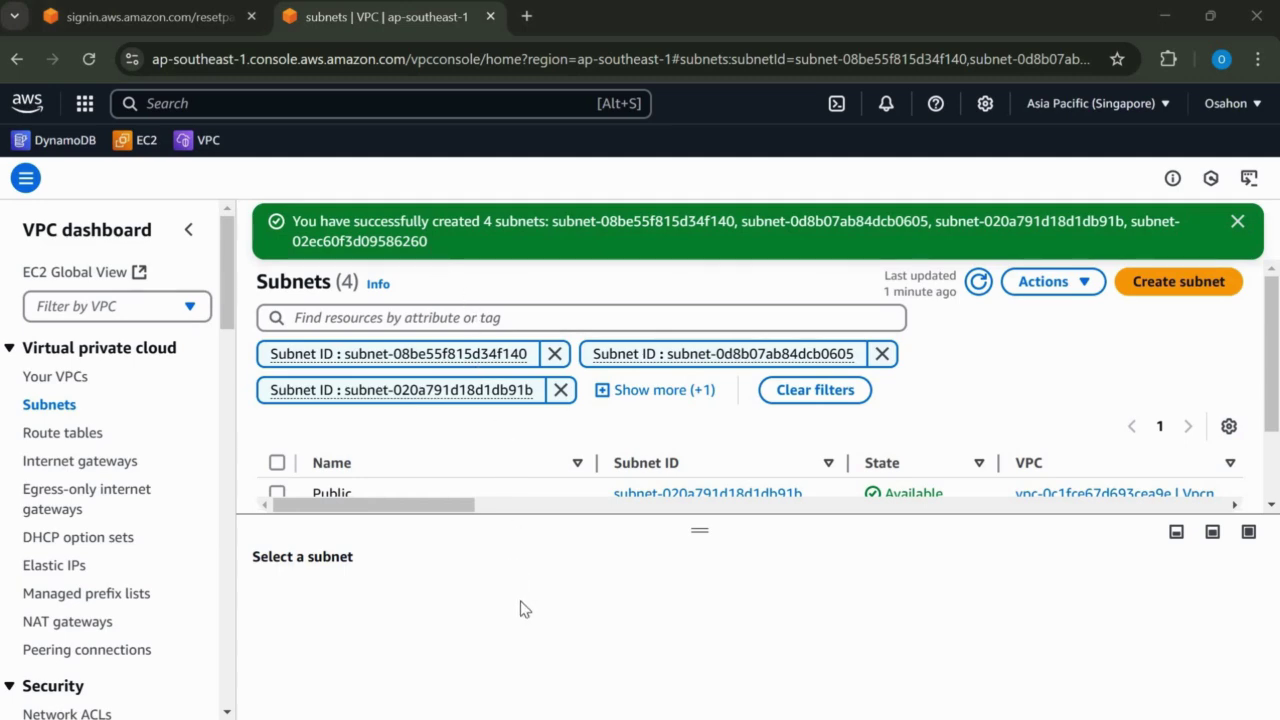
{"action": "left_click", "coordinate": [1083, 285]}
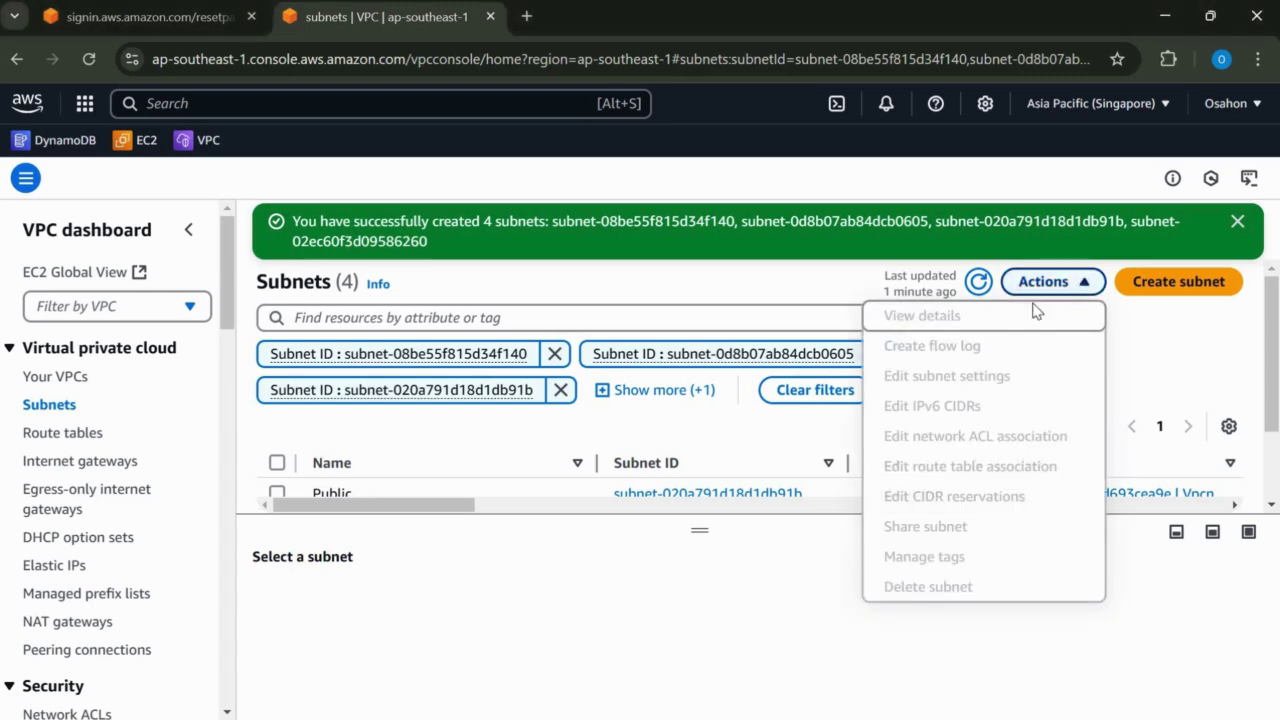
{"action": "key", "text": "Down"}
{"action": "key", "text": "Down"}
{"action": "key", "text": "Down"}
{"action": "key", "text": "Down"}
{"action": "key", "text": "Down"}
{"action": "key", "text": "Down"}
{"action": "key", "text": "Down"}
{"action": "key", "text": "Down"}
{"action": "key", "text": "Down"}
{"action": "key", "text": "Down"}
{"action": "key", "text": "Down"}
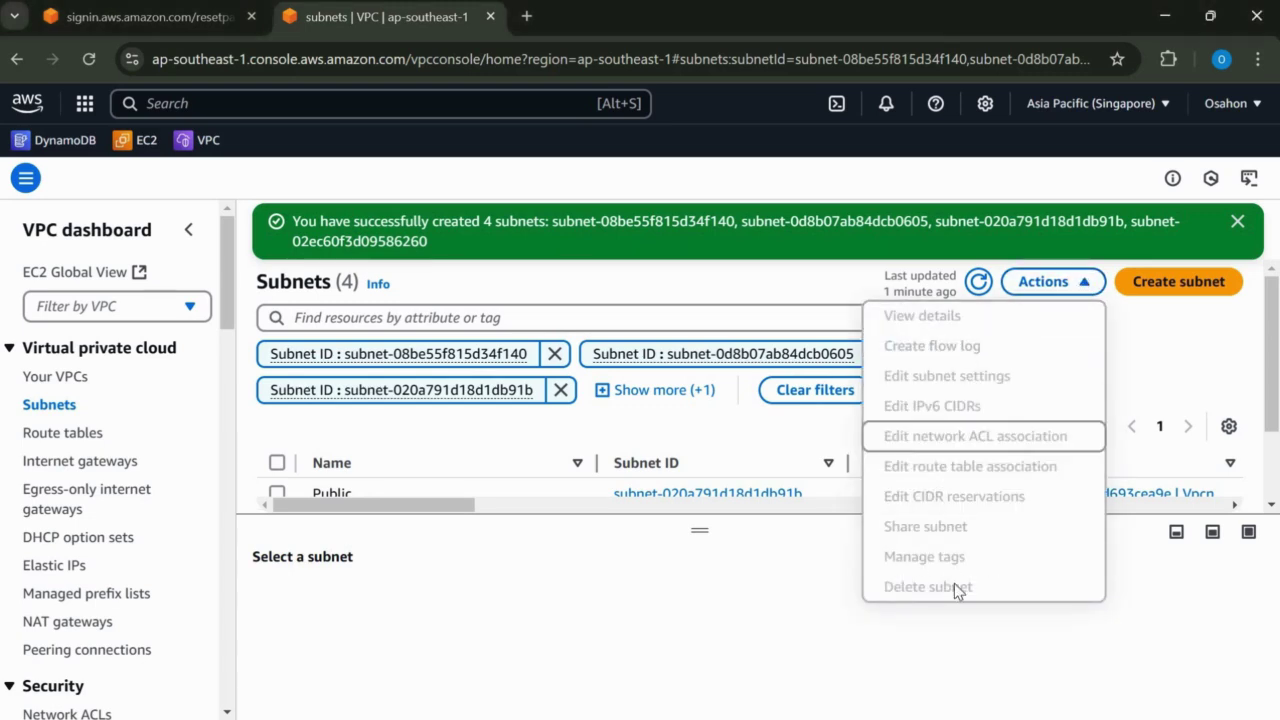
{"action": "key", "text": "Up"}
{"action": "key", "text": "Up"}
{"action": "key", "text": "Up"}
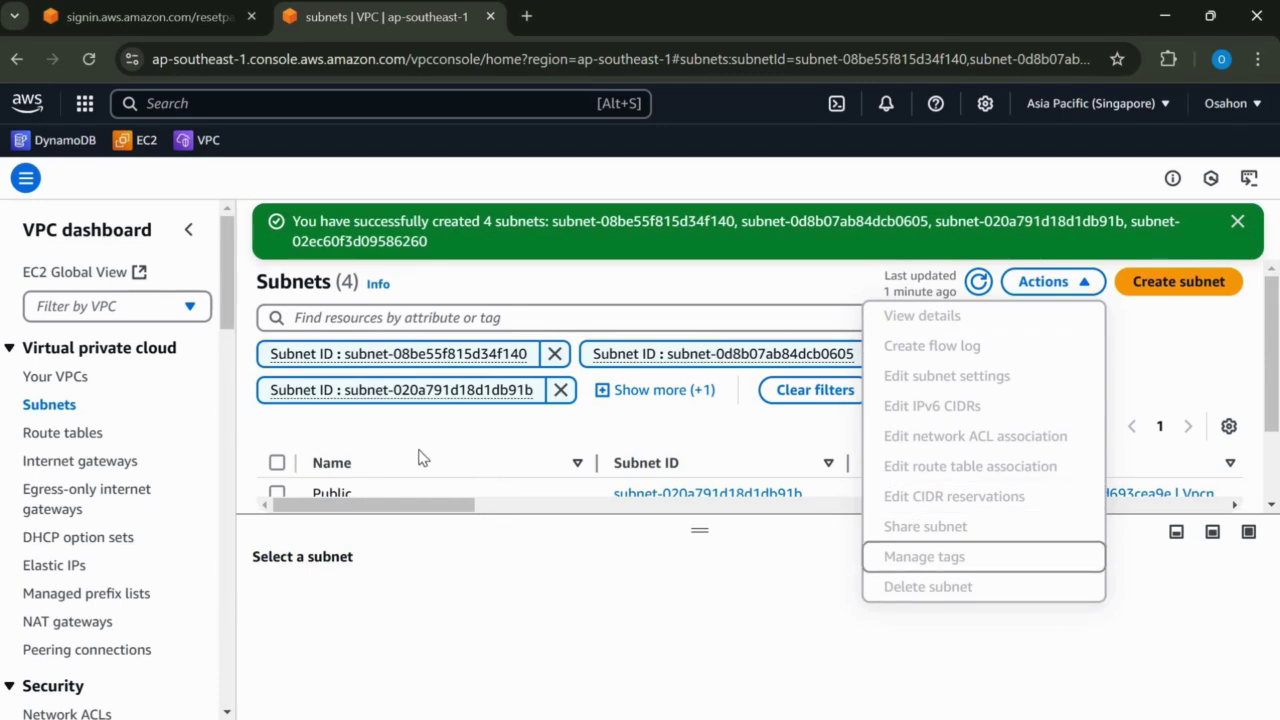
{"action": "key", "text": "Escape"}
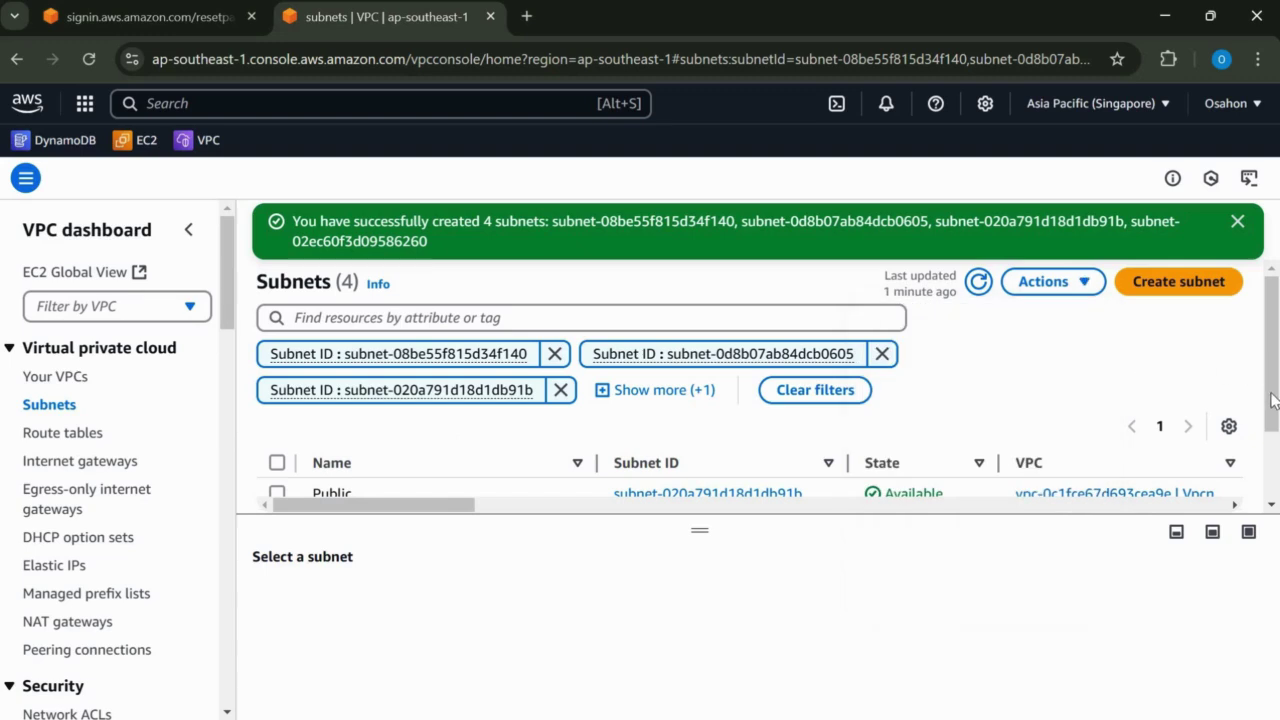
Refresh the subnet list and show all subnets without the subnet ID filters.
{"action": "left_click_drag", "start_coordinate": [1270, 370], "coordinate": [1270, 384]}
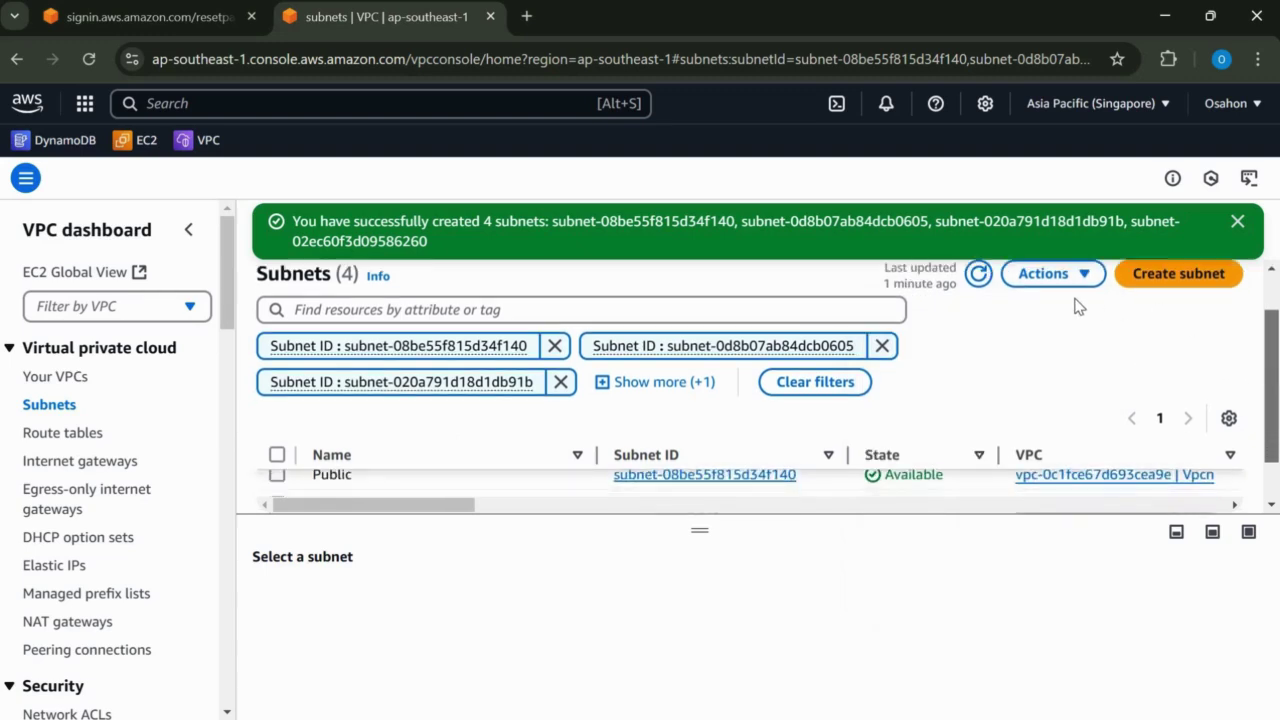
{"action": "left_click", "coordinate": [977, 278]}
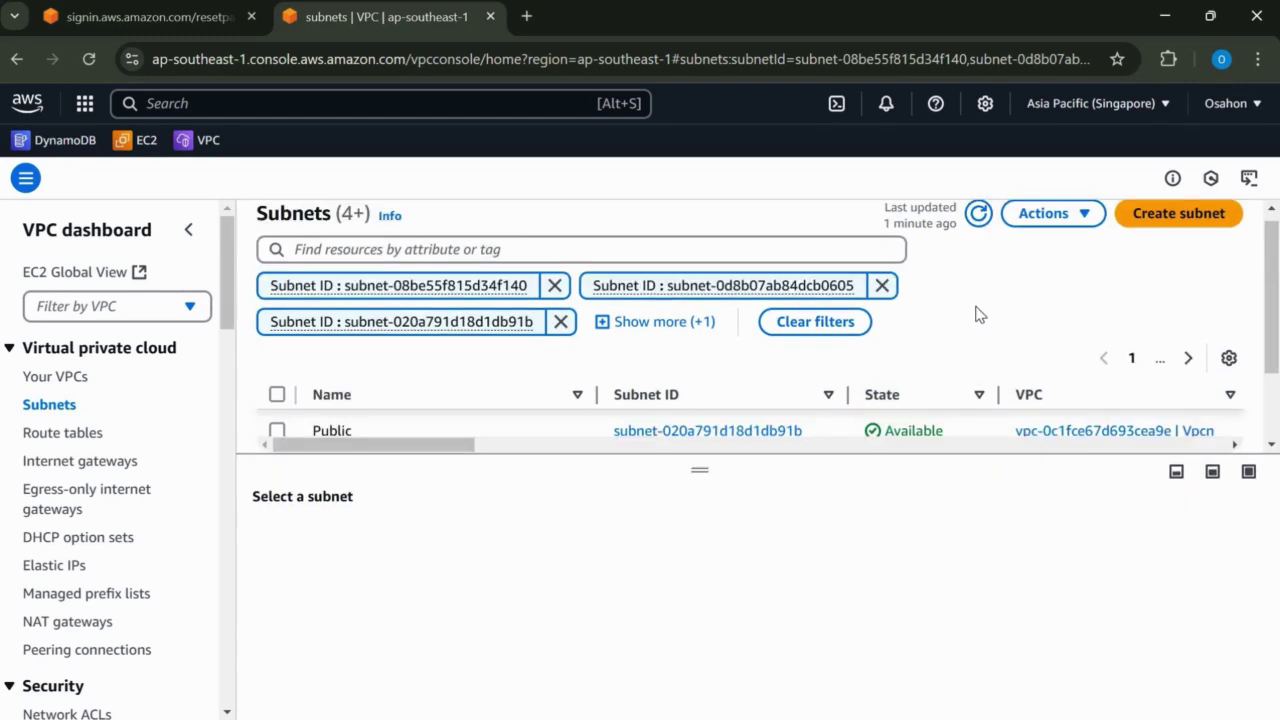
{"action": "left_click", "coordinate": [977, 216]}
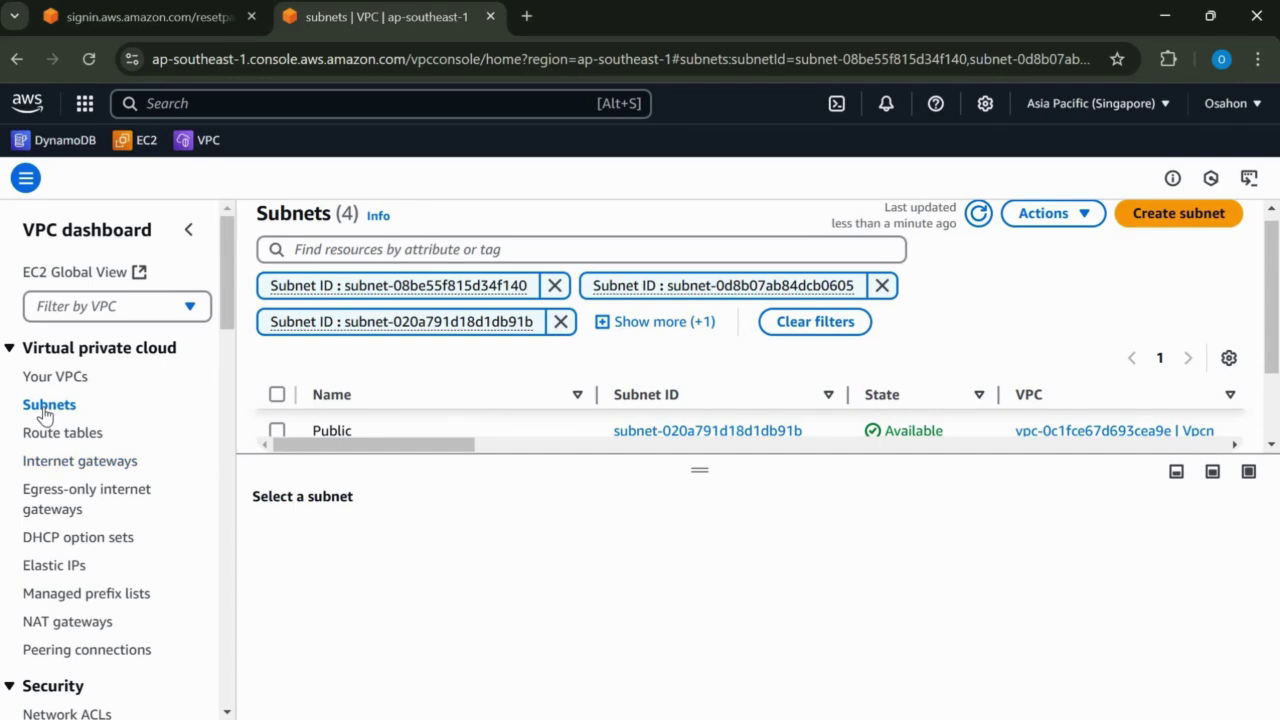
{"action": "left_click", "coordinate": [44, 414]}
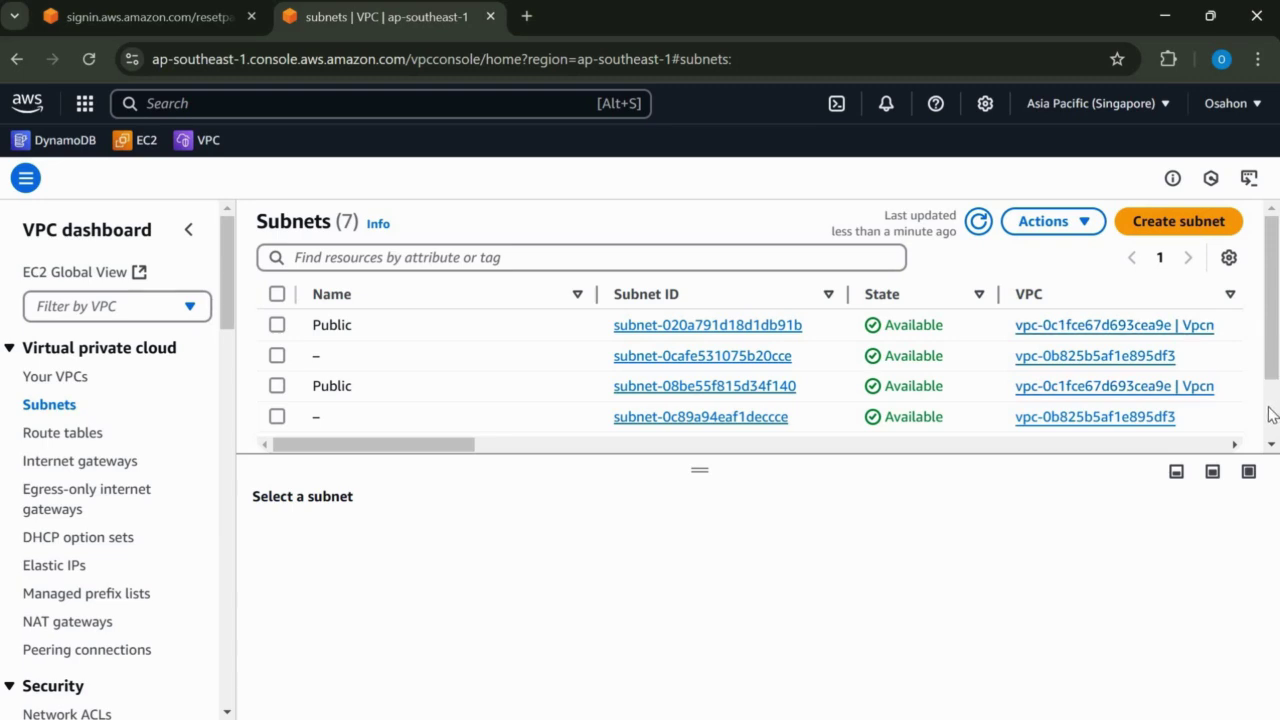
Enable auto-assign public IPv4 address for the first listed Public subnet in Vpcn and save the subnet settings.
{"action": "scroll", "coordinate": [745, 373], "scroll_direction": "down", "scroll_amount": 3}
{"action": "scroll", "coordinate": [363, 357], "scroll_direction": "up", "scroll_amount": 2}
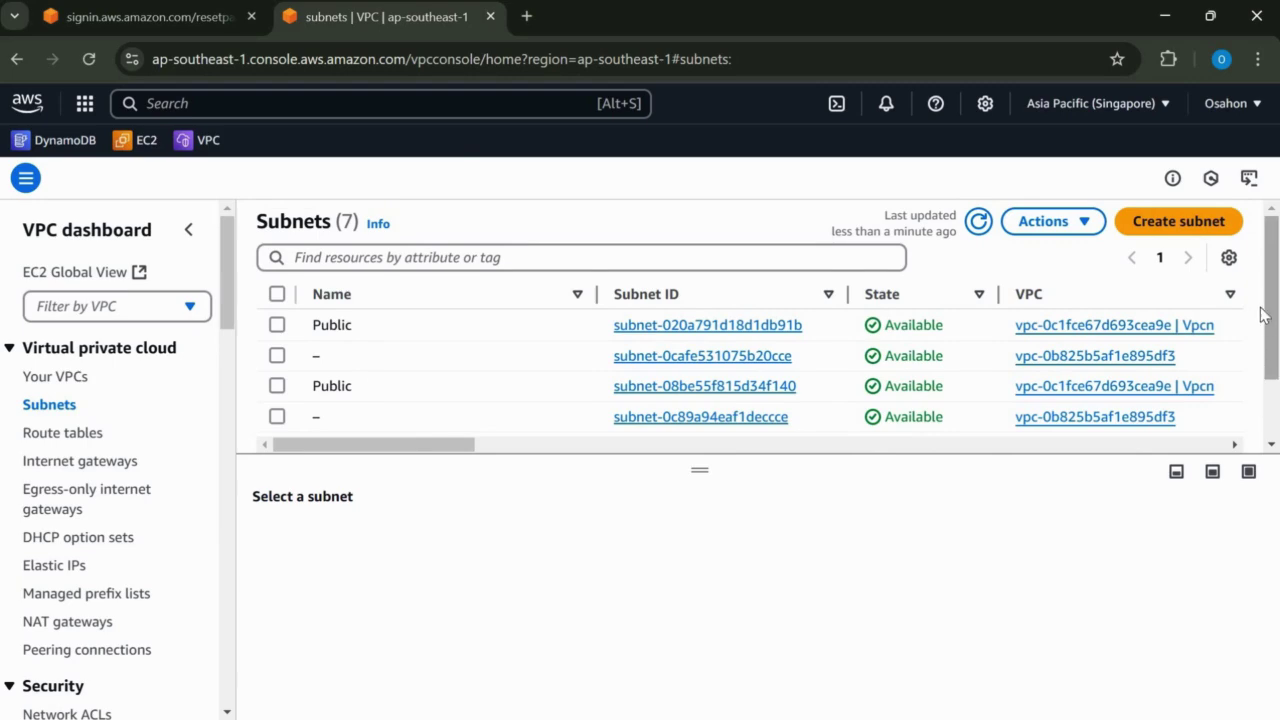
{"action": "scroll", "coordinate": [1075, 320], "scroll_direction": "down", "scroll_amount": 1}
{"action": "scroll", "coordinate": [329, 349], "scroll_direction": "down", "scroll_amount": 2}
{"action": "scroll", "coordinate": [281, 334], "scroll_direction": "up", "scroll_amount": 3}
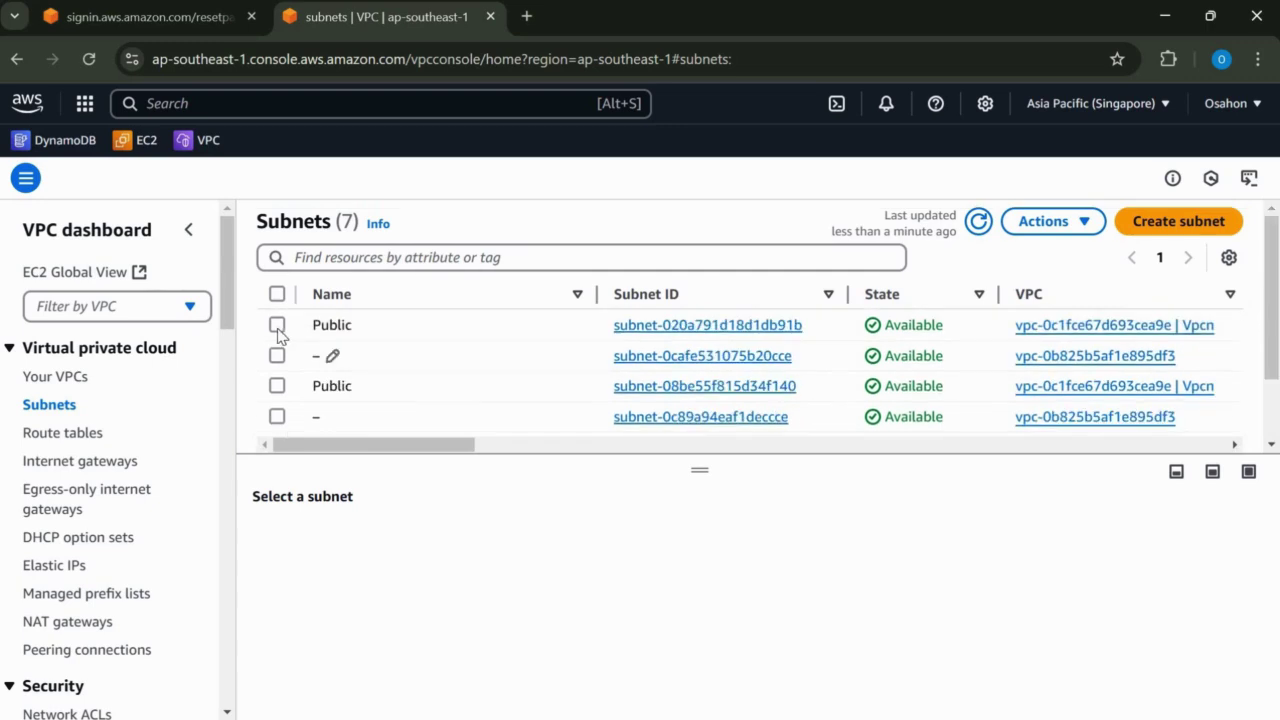
{"action": "left_click", "coordinate": [1245, 325]}
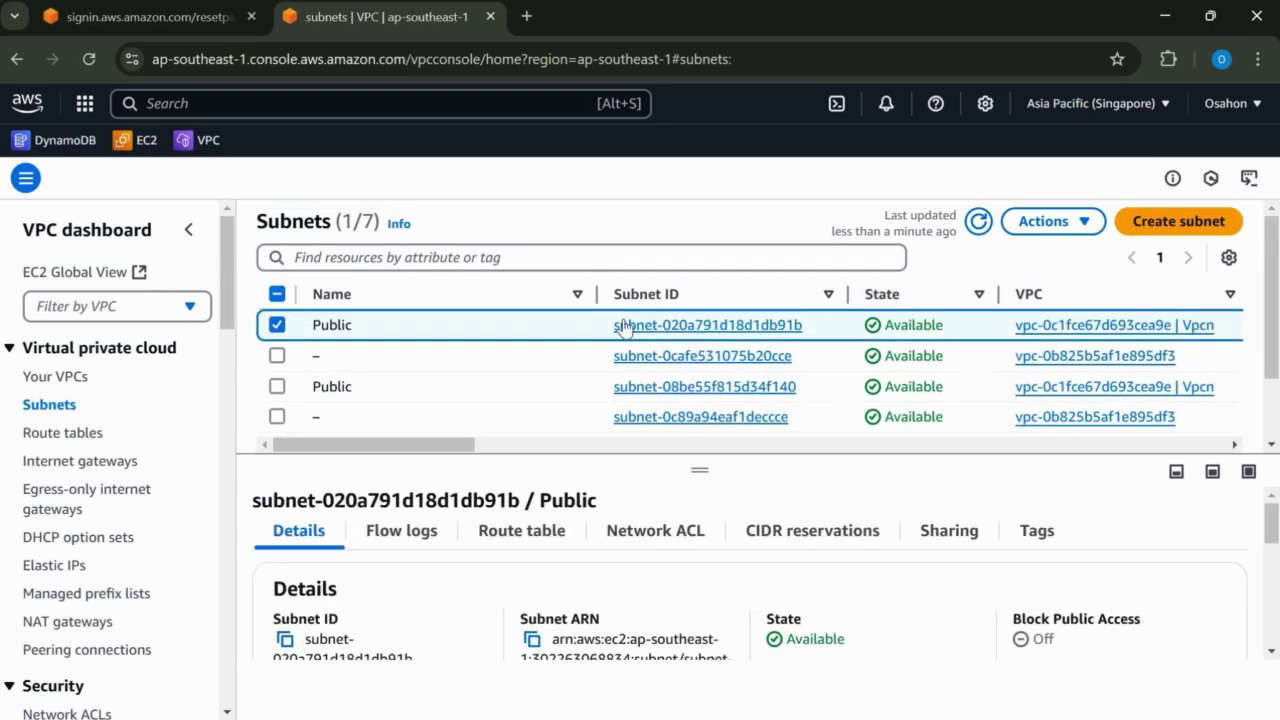
{"action": "left_click", "coordinate": [1083, 225]}
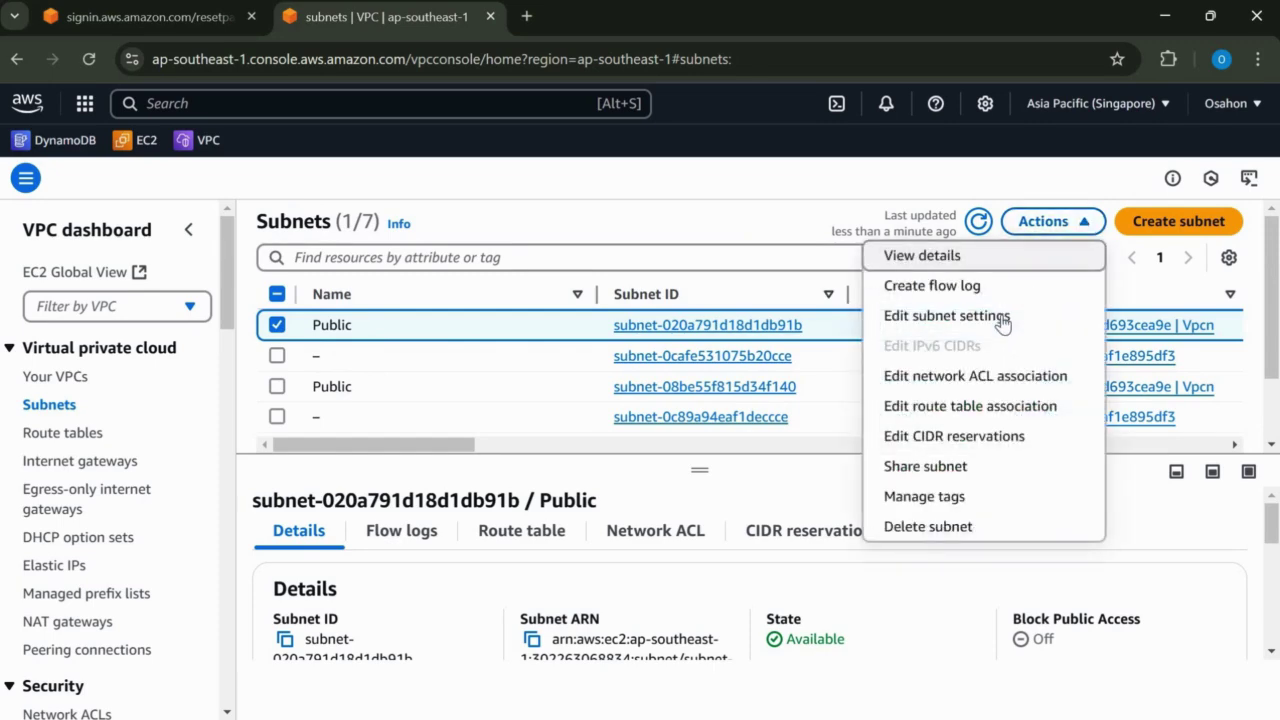
{"action": "left_click", "coordinate": [1005, 316]}
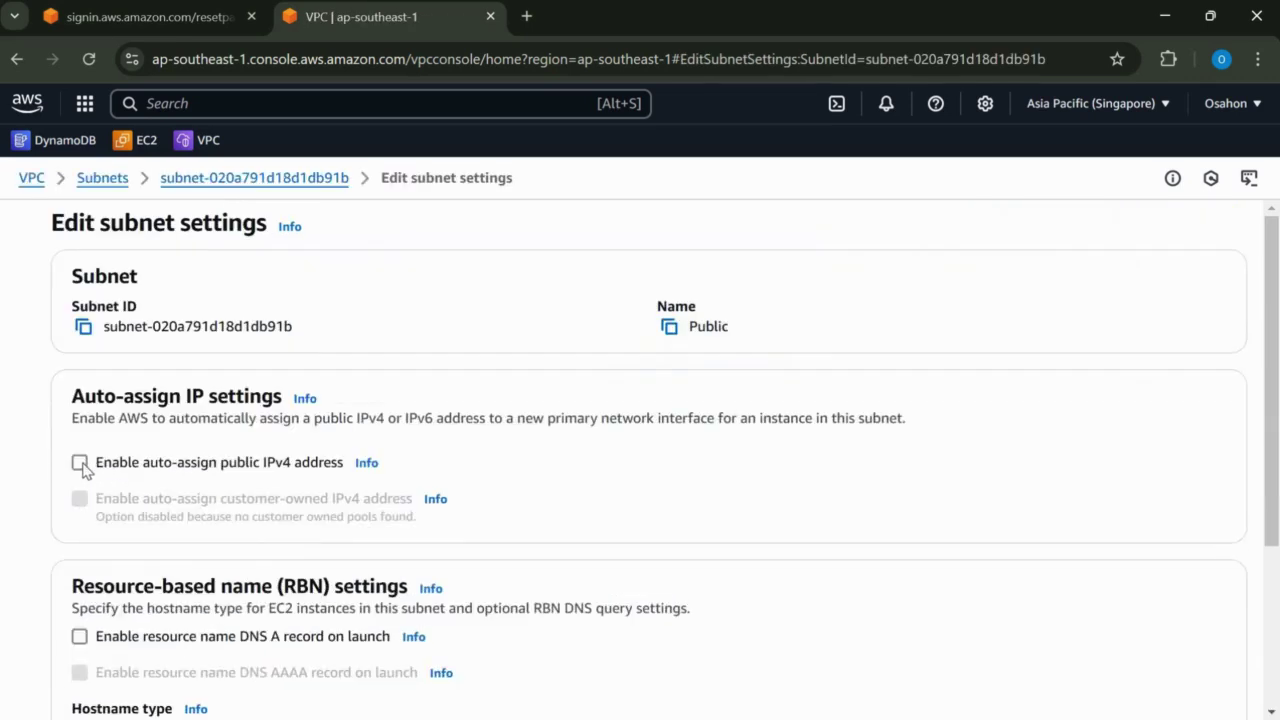
{"action": "left_click", "coordinate": [268, 468]}
{"action": "scroll", "coordinate": [1230, 685], "scroll_direction": "down", "scroll_amount": 3}
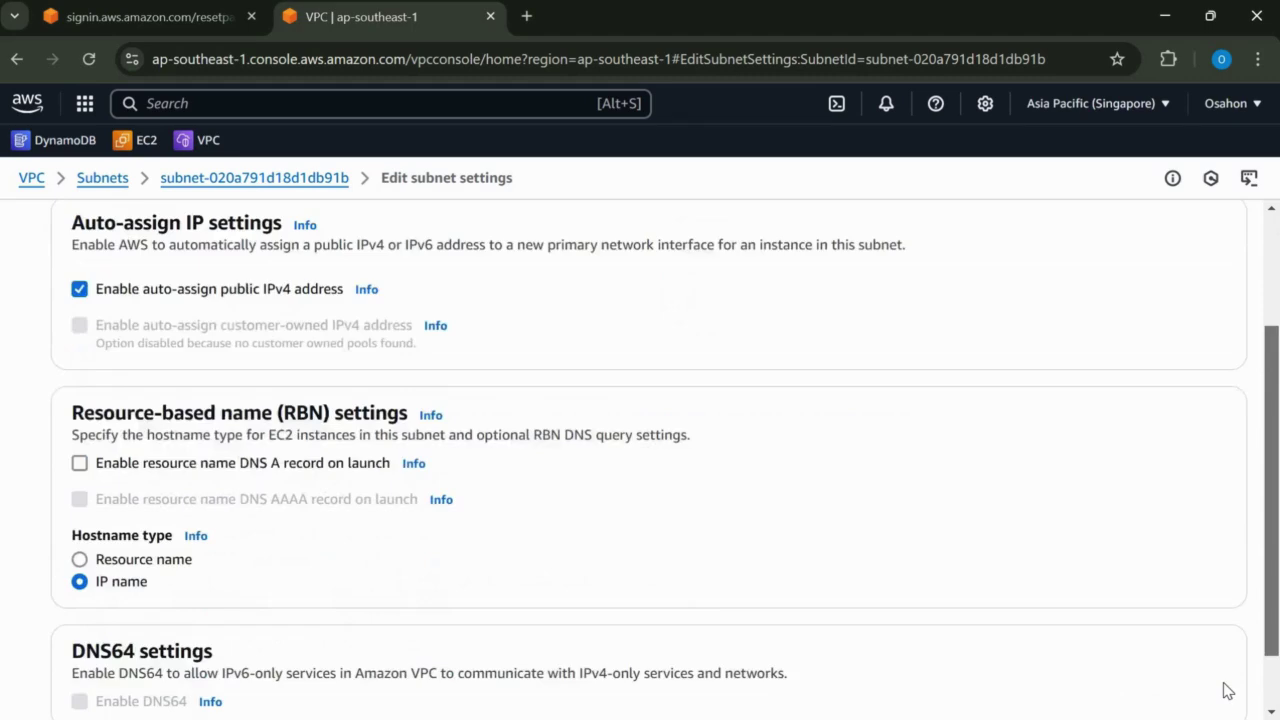
{"action": "left_click", "coordinate": [1214, 680]}
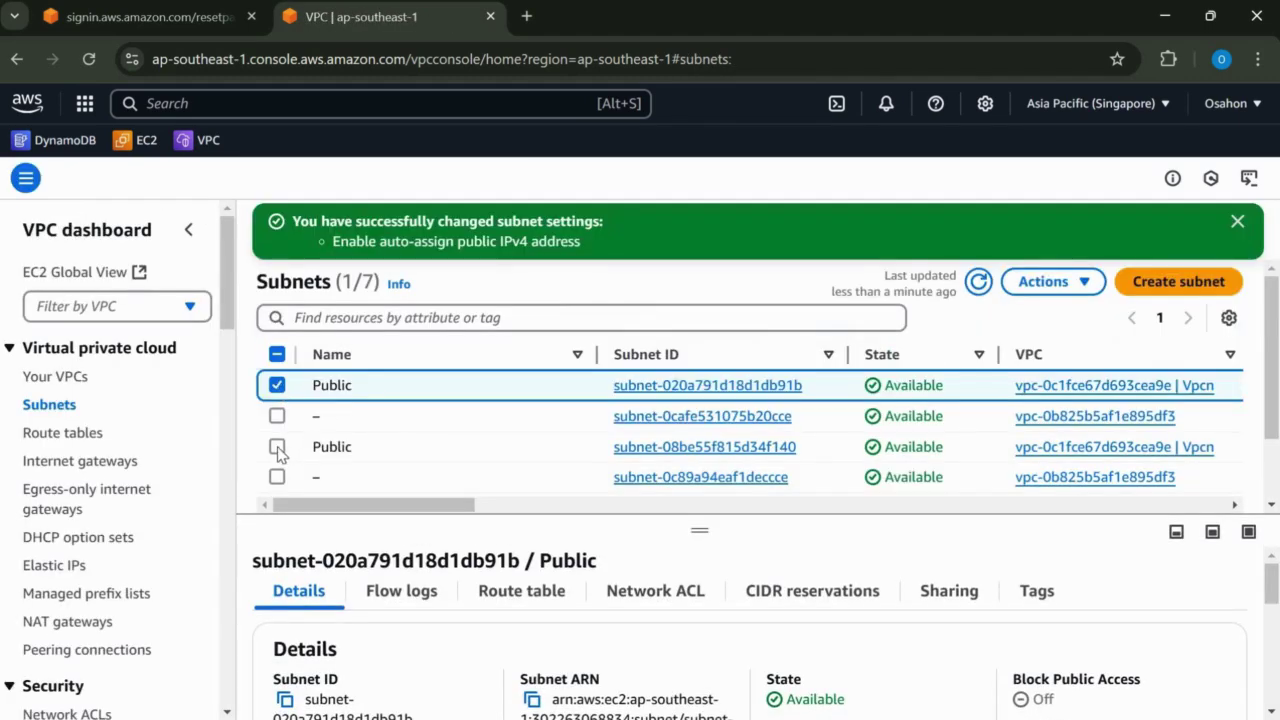
Enable auto-assign public IPv4 address for the second Public subnet, subnet-08be55f815d34f140, and save the subnet settings.
{"action": "left_click", "coordinate": [277, 447]}
{"action": "left_click", "coordinate": [1084, 284]}
{"action": "key", "text": "Down"}
{"action": "key", "text": "Down"}
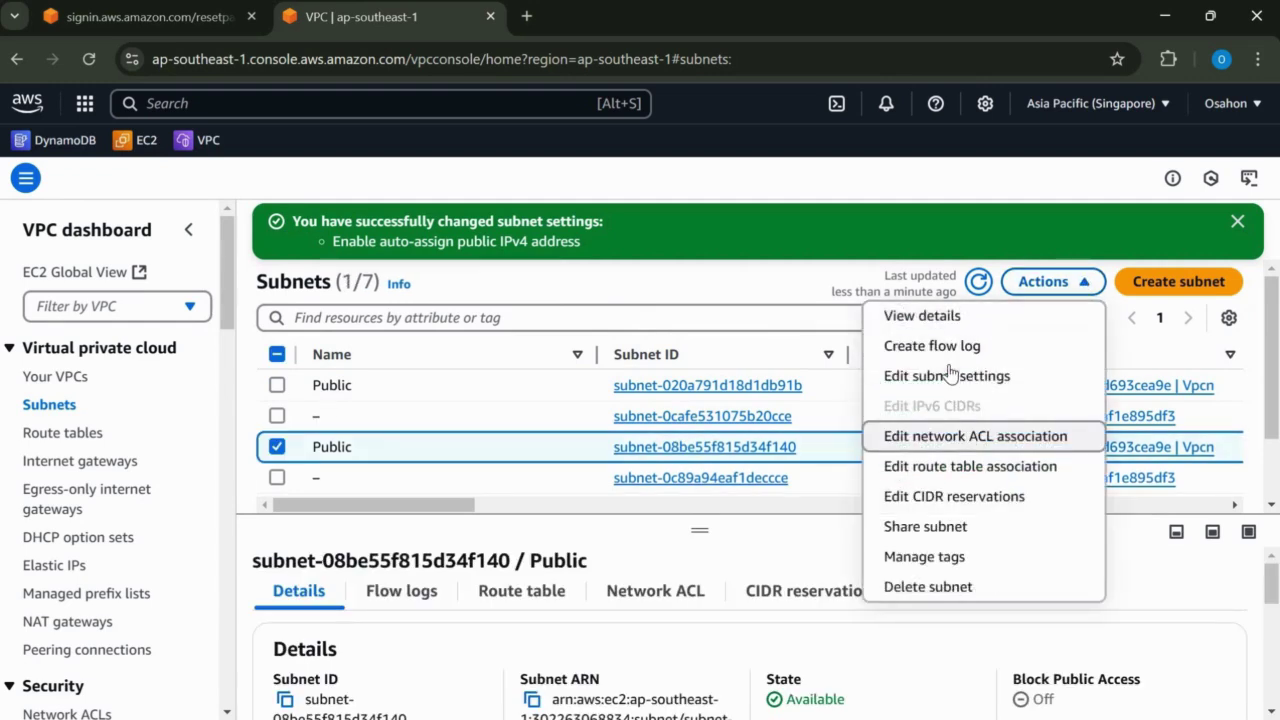
{"action": "left_click", "coordinate": [950, 374]}
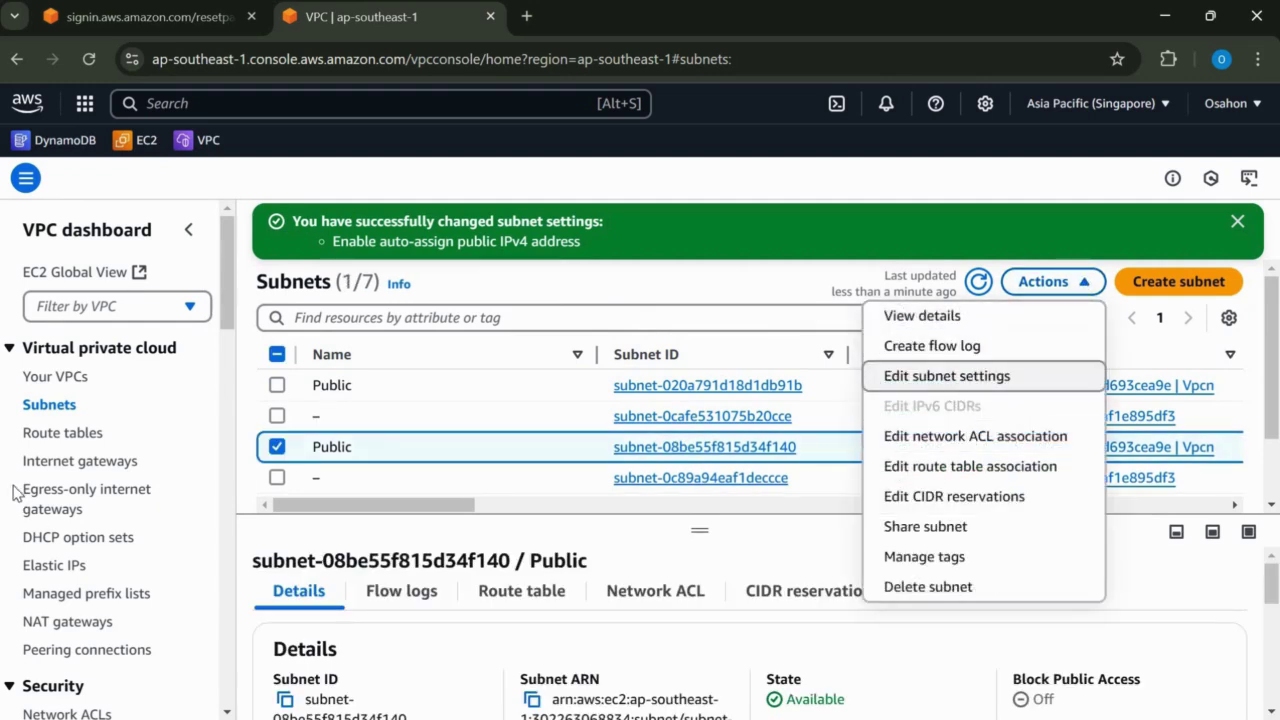
{"action": "key", "text": "space"}
{"action": "scroll", "coordinate": [1213, 697], "scroll_direction": "down", "scroll_amount": 3}
{"action": "left_click", "coordinate": [1213, 682]}
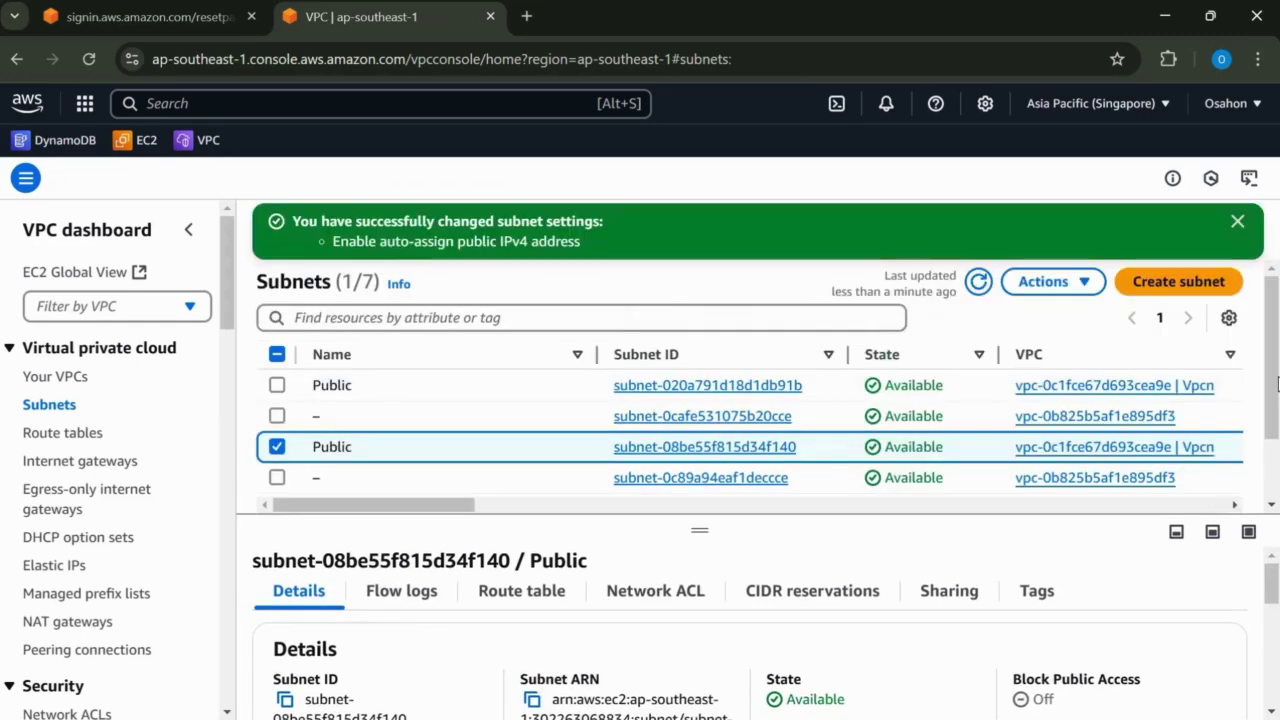
{"action": "scroll", "coordinate": [1276, 378], "scroll_direction": "down", "scroll_amount": 2}
{"action": "scroll", "coordinate": [1276, 372], "scroll_direction": "up", "scroll_amount": 3}
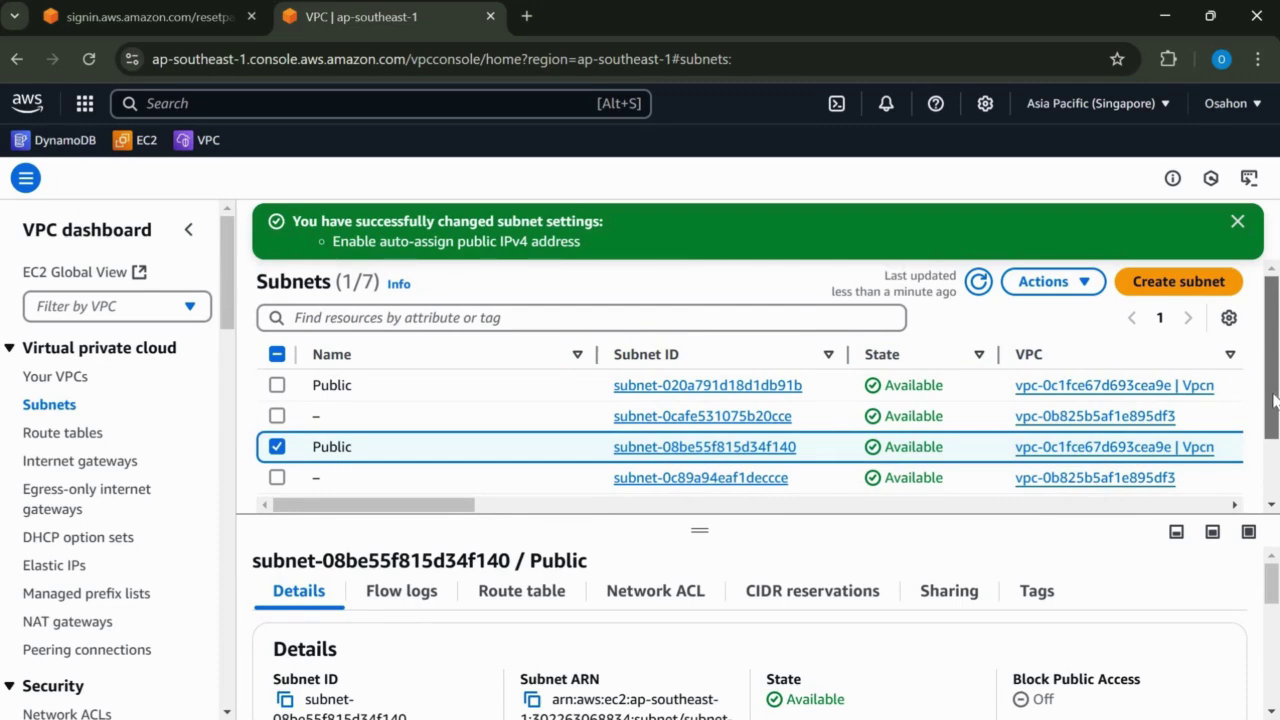
{"action": "scroll", "coordinate": [1276, 470], "scroll_direction": "down", "scroll_amount": 3}
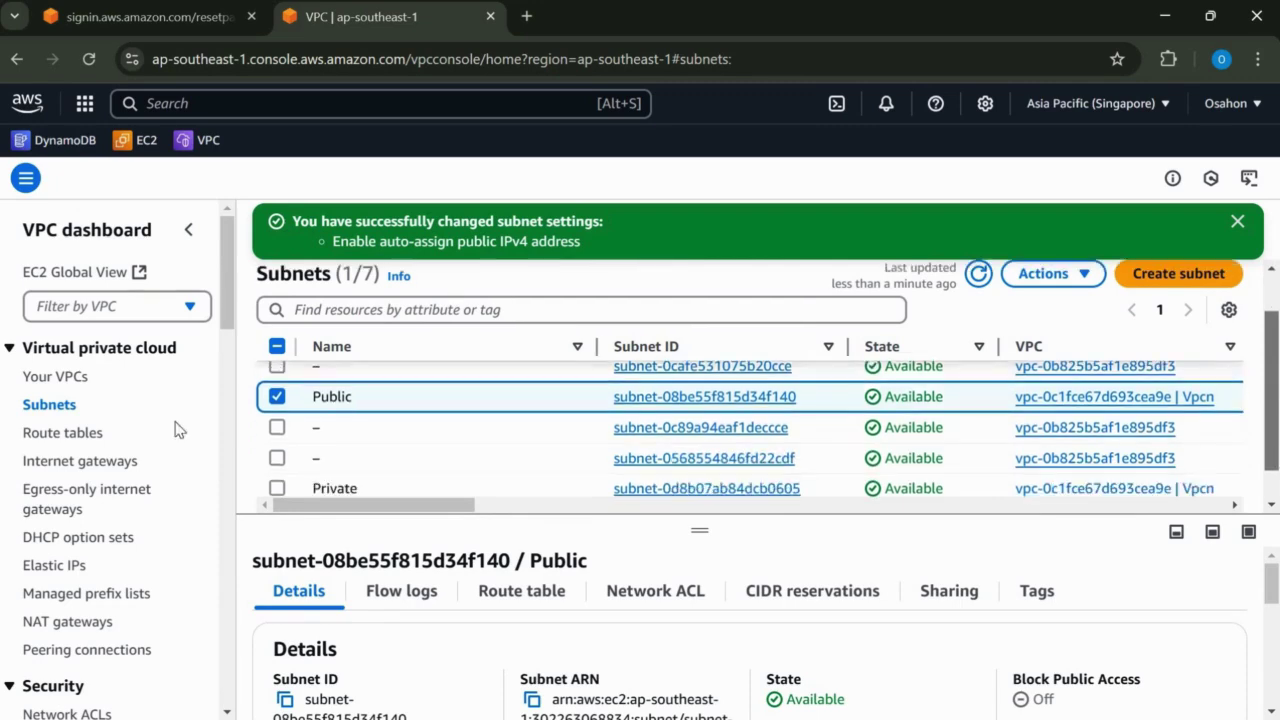
Create an internet gateway with the name tag Vpcnigw.
{"action": "left_click", "coordinate": [82, 463]}
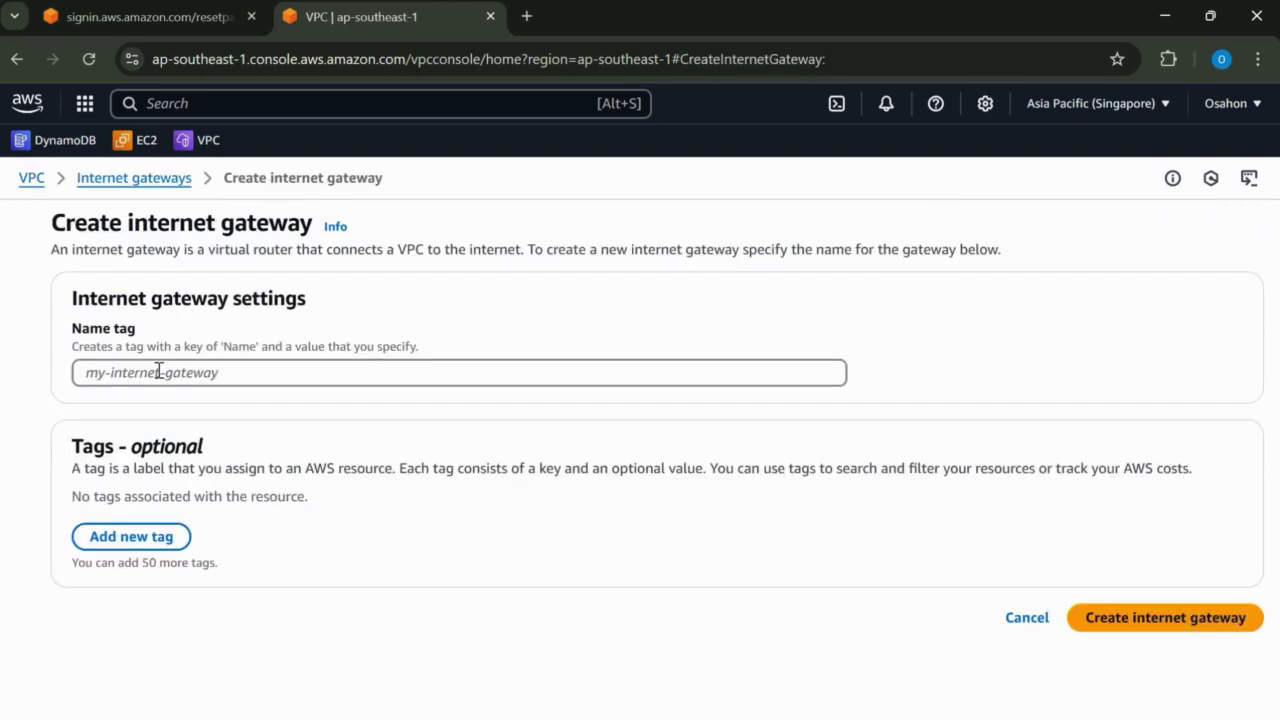
{"action": "left_click", "coordinate": [158, 372]}
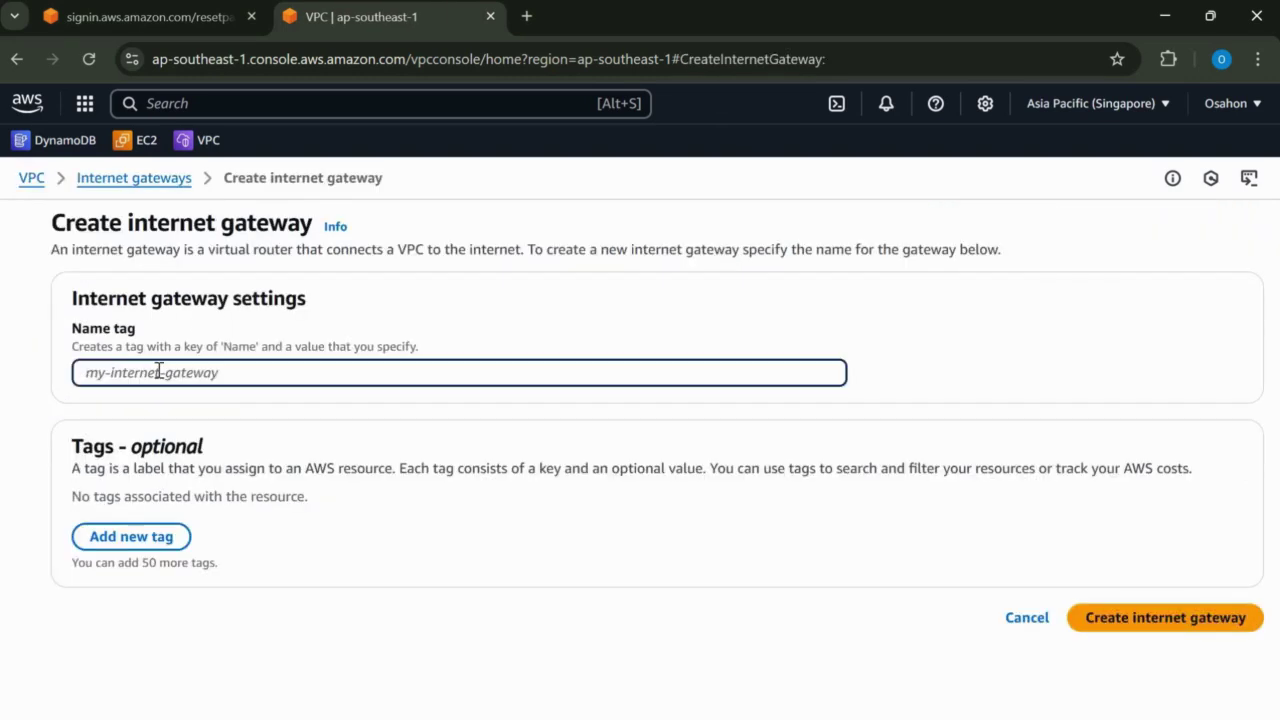
{"action": "type", "text": "Vp"}
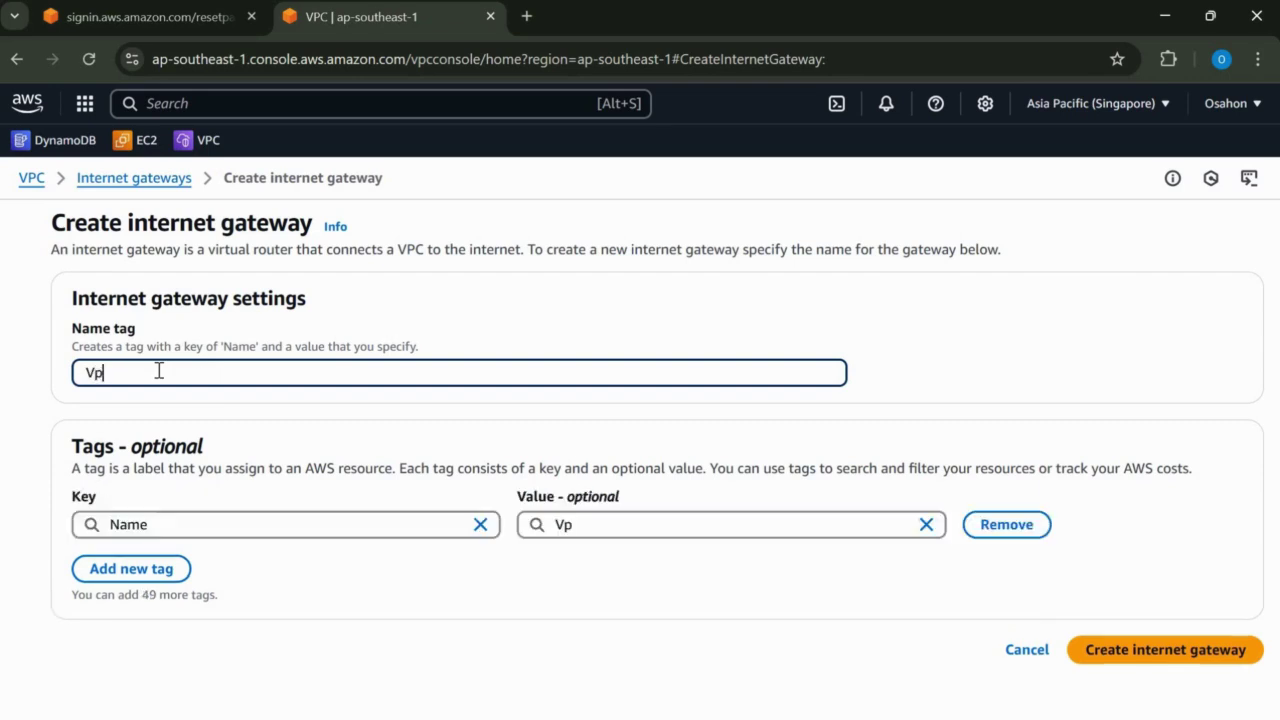
{"action": "type", "text": "cnigw"}
{"action": "left_click", "coordinate": [1148, 651]}
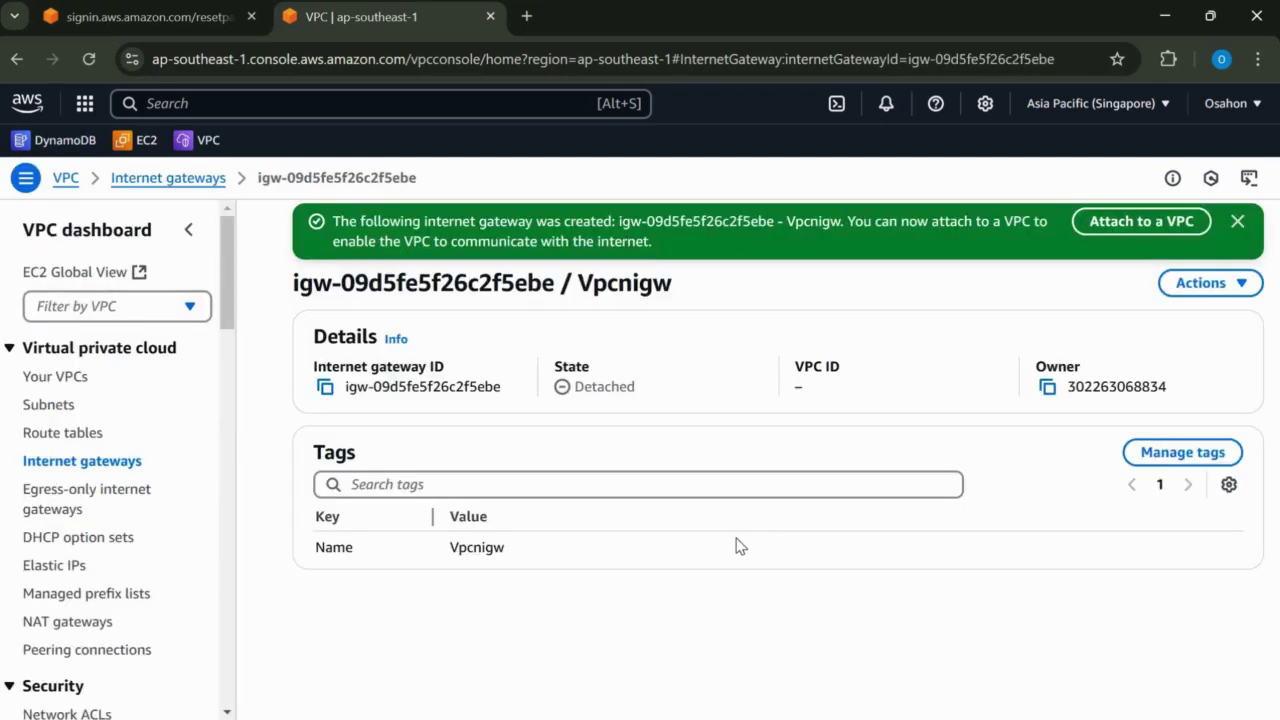
Attach the Vpcnigw internet gateway to the Vpcn VPC.
{"action": "left_click", "coordinate": [1137, 230]}
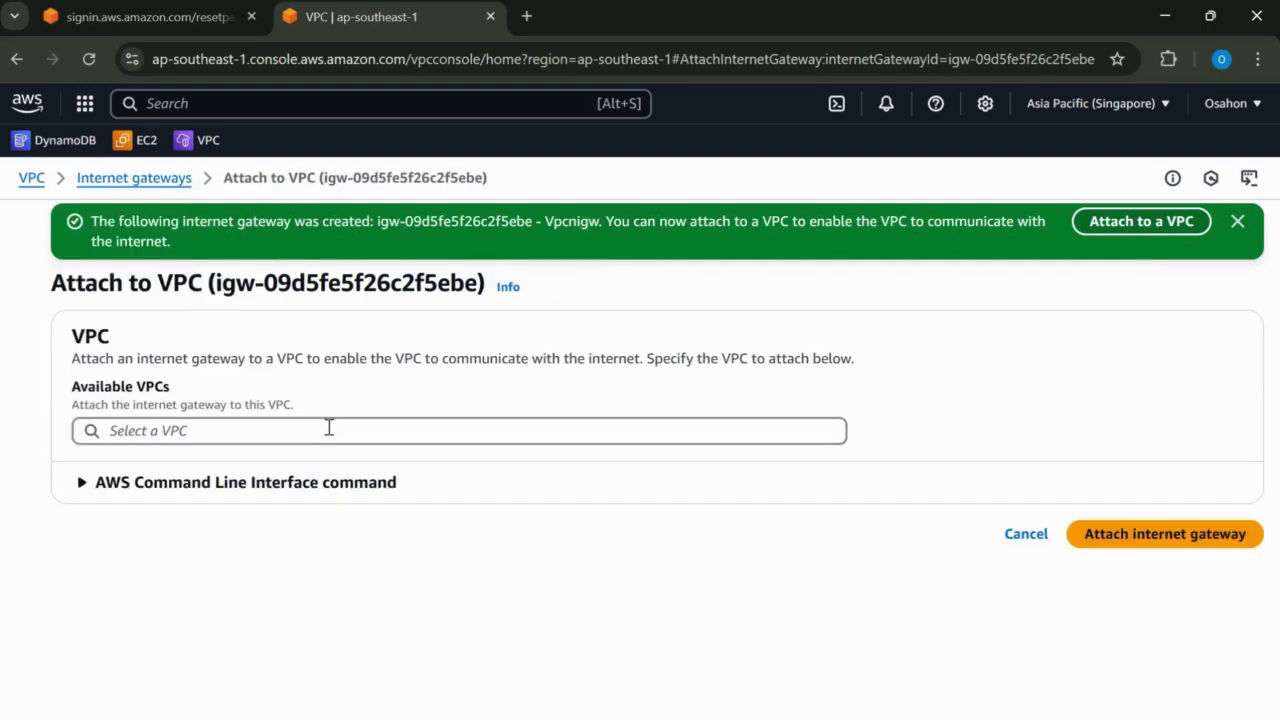
{"action": "left_click", "coordinate": [286, 431]}
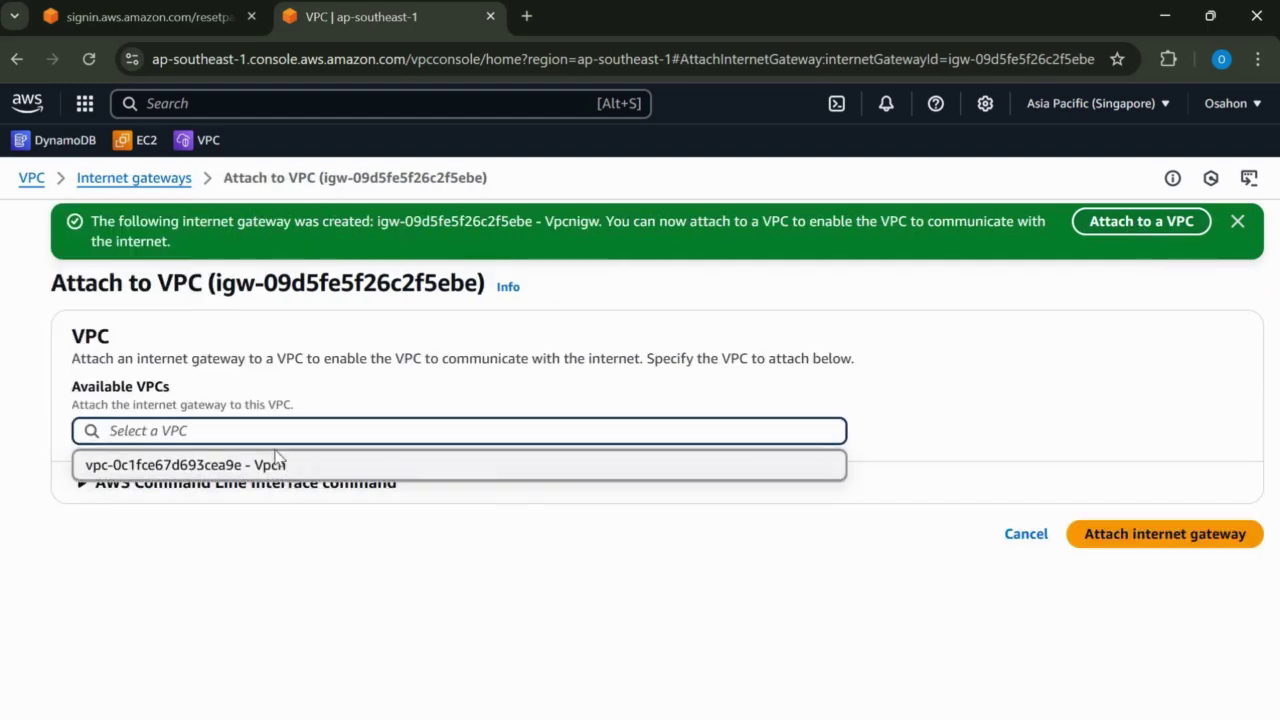
{"action": "left_click", "coordinate": [272, 455]}
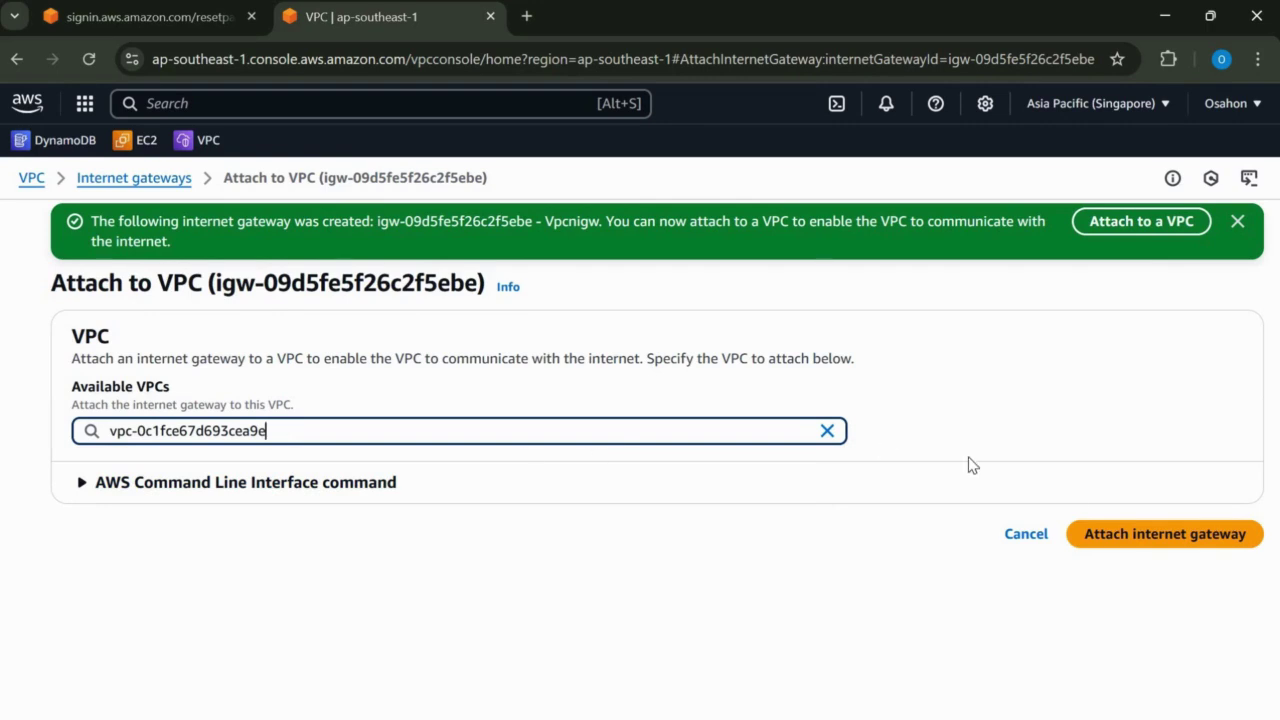
{"action": "left_click", "coordinate": [1115, 535]}
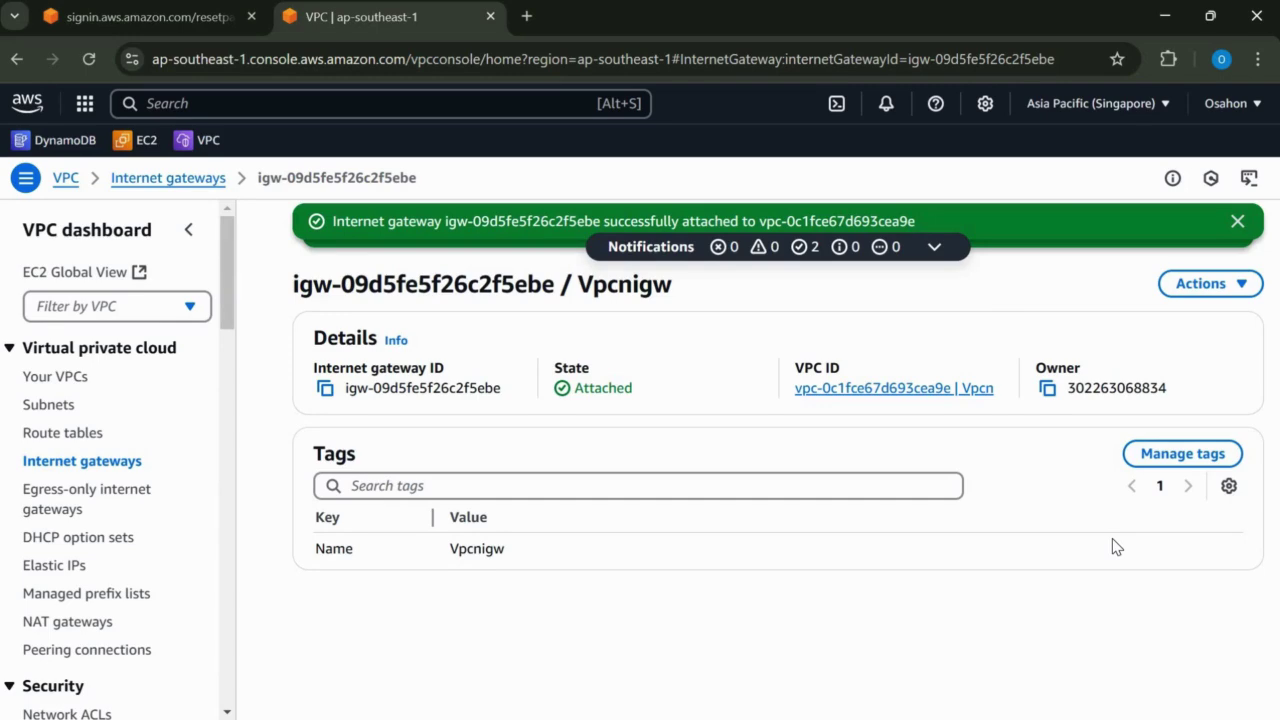
Open the list of route tables in the VPC dashboard.
{"action": "left_click", "coordinate": [66, 435]}
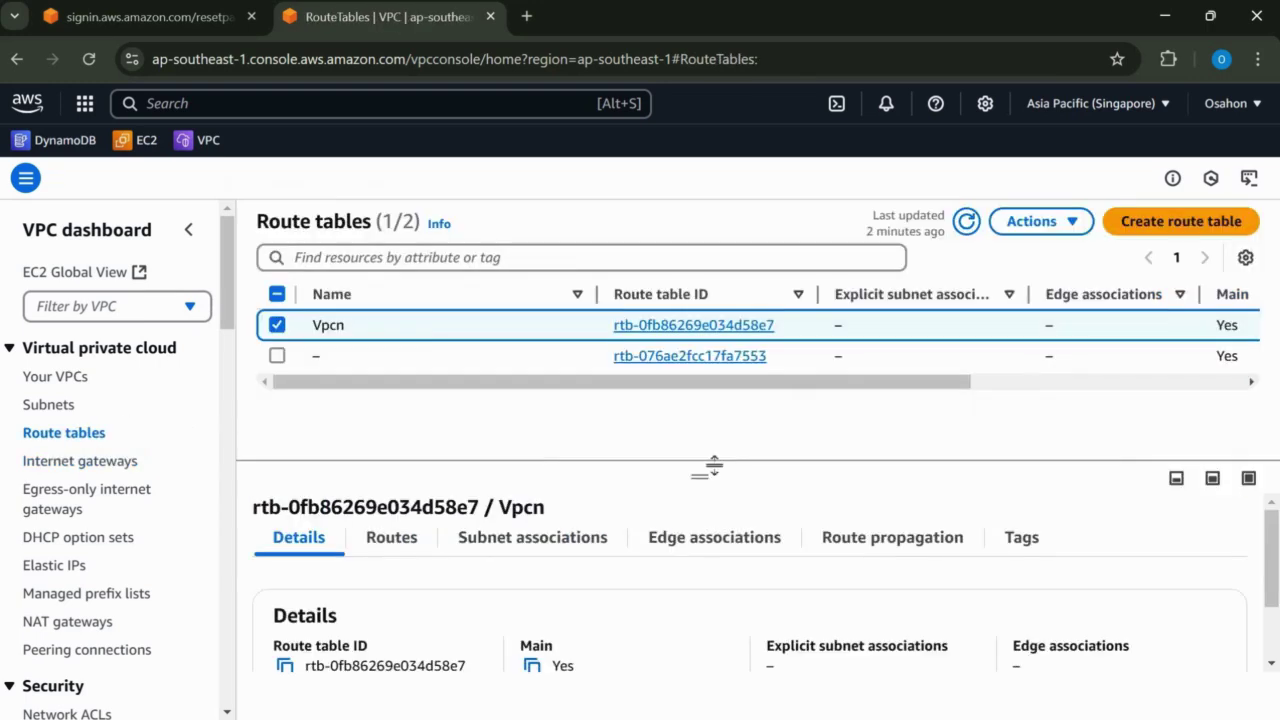
{"action": "key", "text": "super+c"}
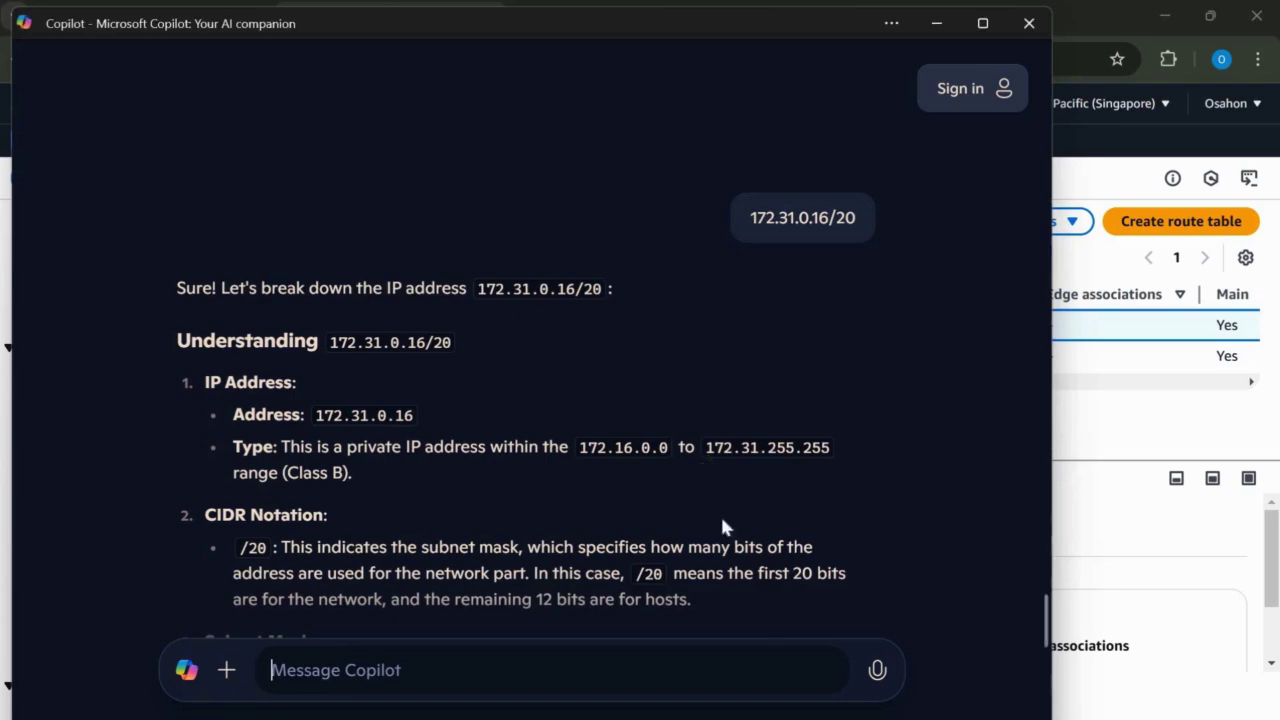
{"action": "key", "text": "super+c"}
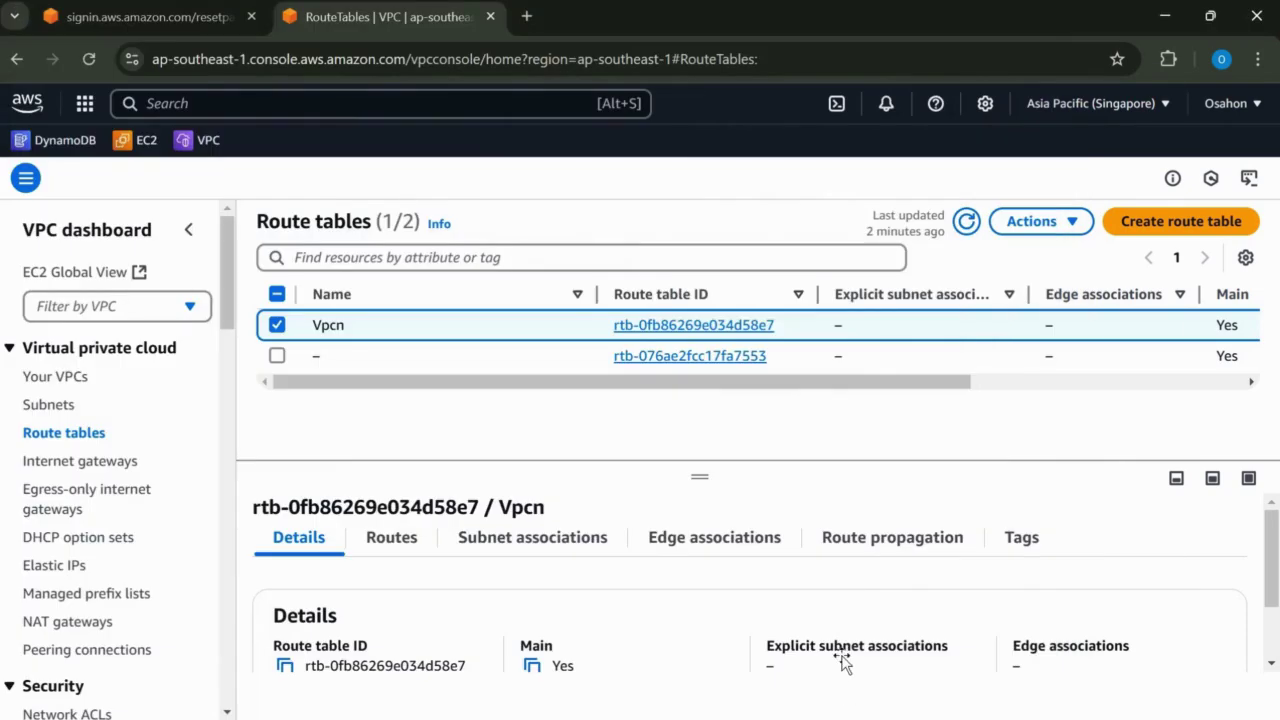
Switch to the Word document and review the two-tier architecture checklist from the Vpc item through the Route item.
{"action": "key", "text": "alt+Tab"}
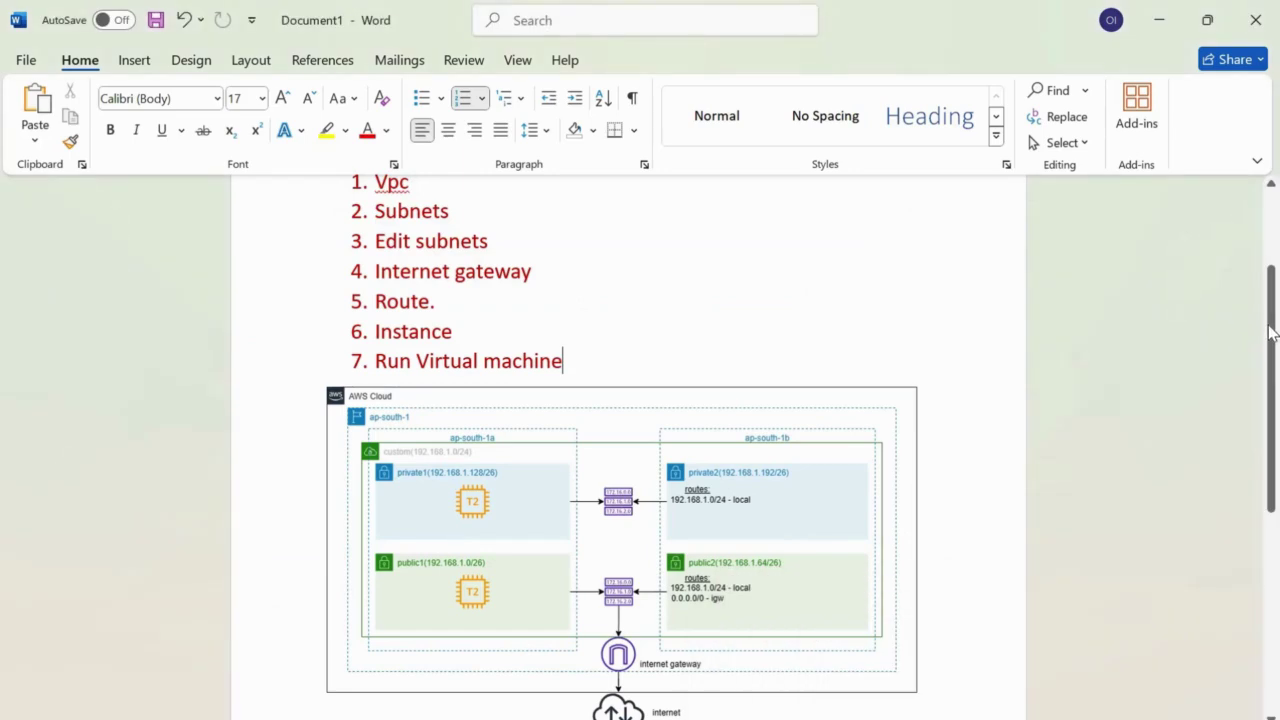
{"action": "scroll", "coordinate": [441, 347], "scroll_direction": "up", "scroll_amount": 2}
{"action": "scroll", "coordinate": [441, 347], "scroll_direction": "up", "scroll_amount": 1}
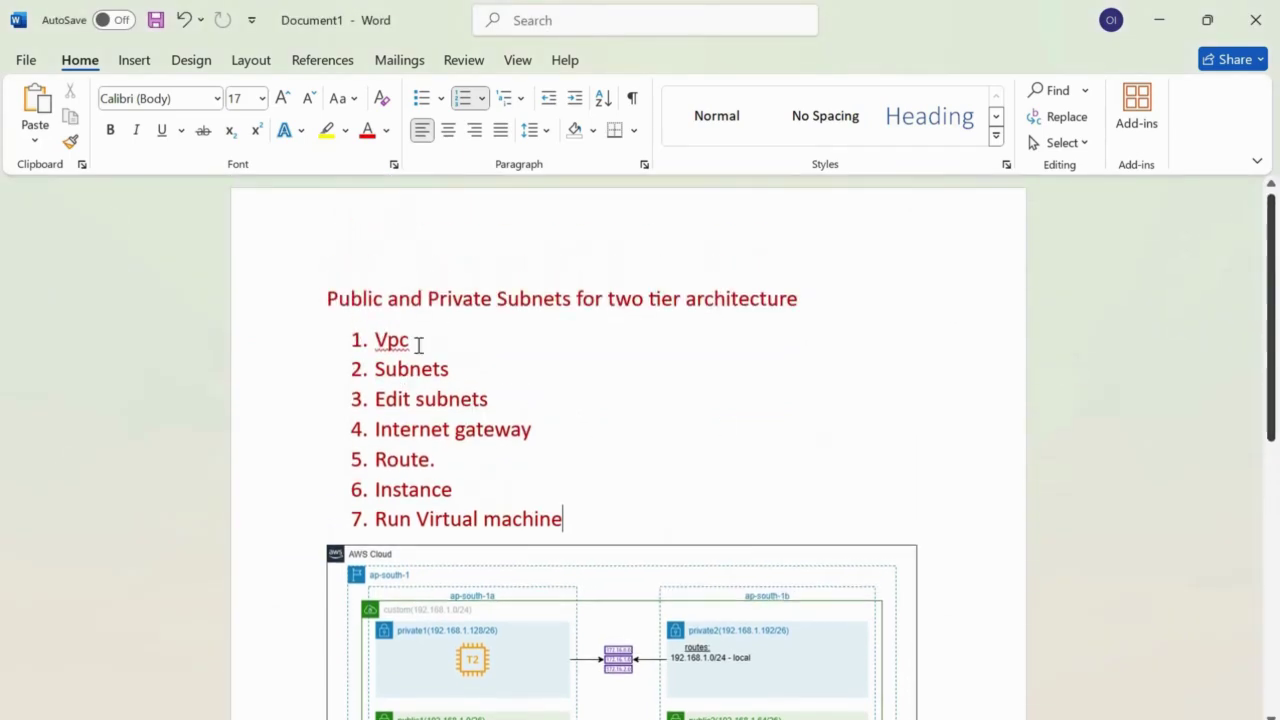
{"action": "double_click", "coordinate": [474, 358]}
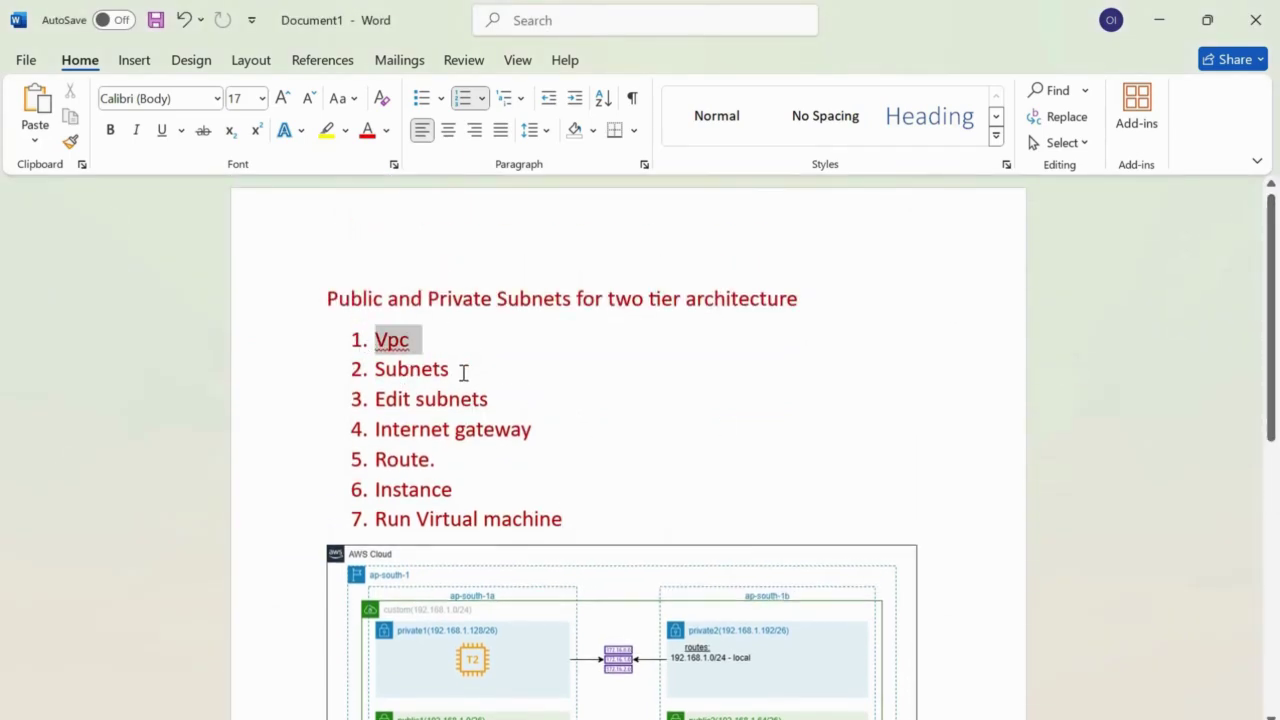
{"action": "left_click", "coordinate": [480, 378]}
{"action": "triple_click", "coordinate": [501, 391]}
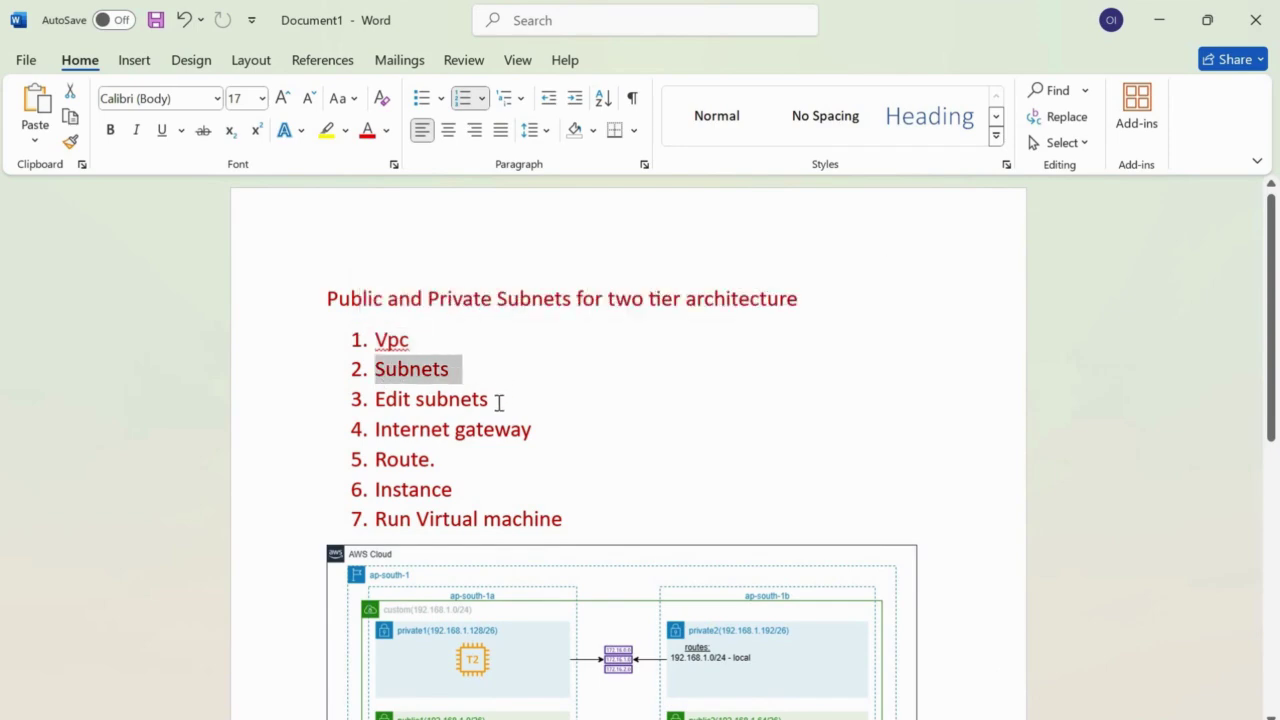
{"action": "key", "text": "End"}
{"action": "triple_click", "coordinate": [380, 405]}
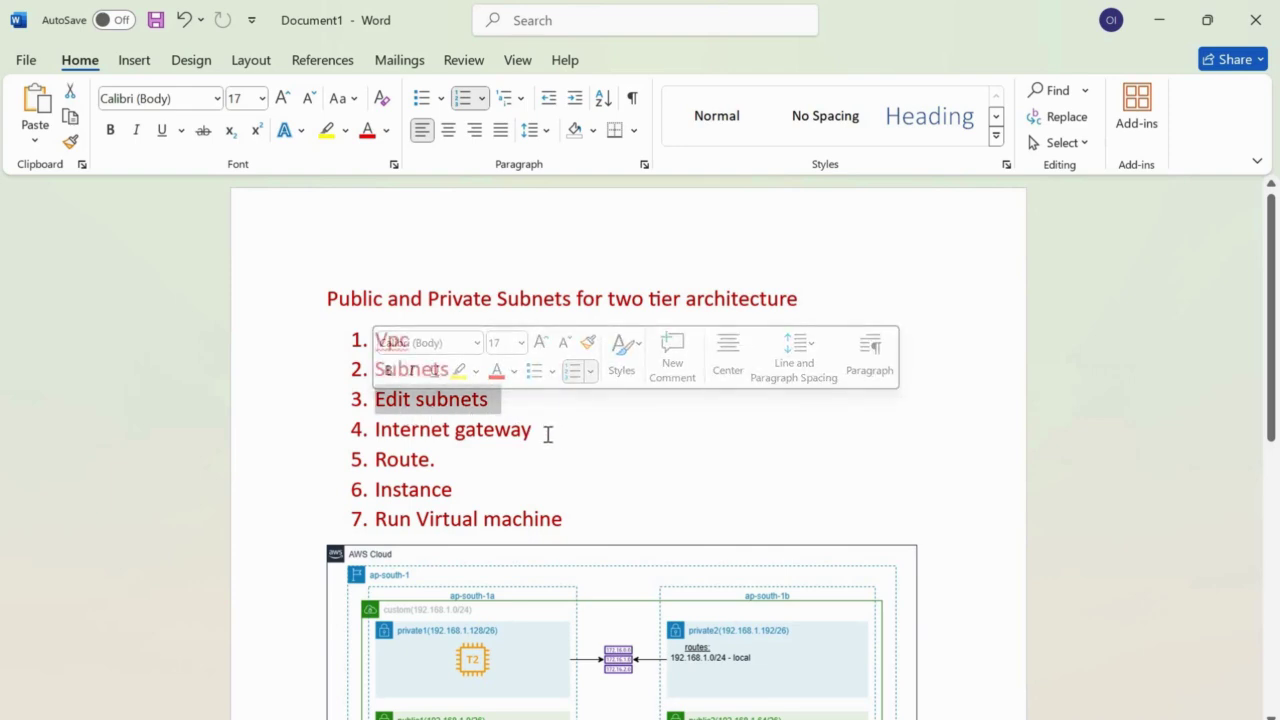
{"action": "triple_click", "coordinate": [388, 428]}
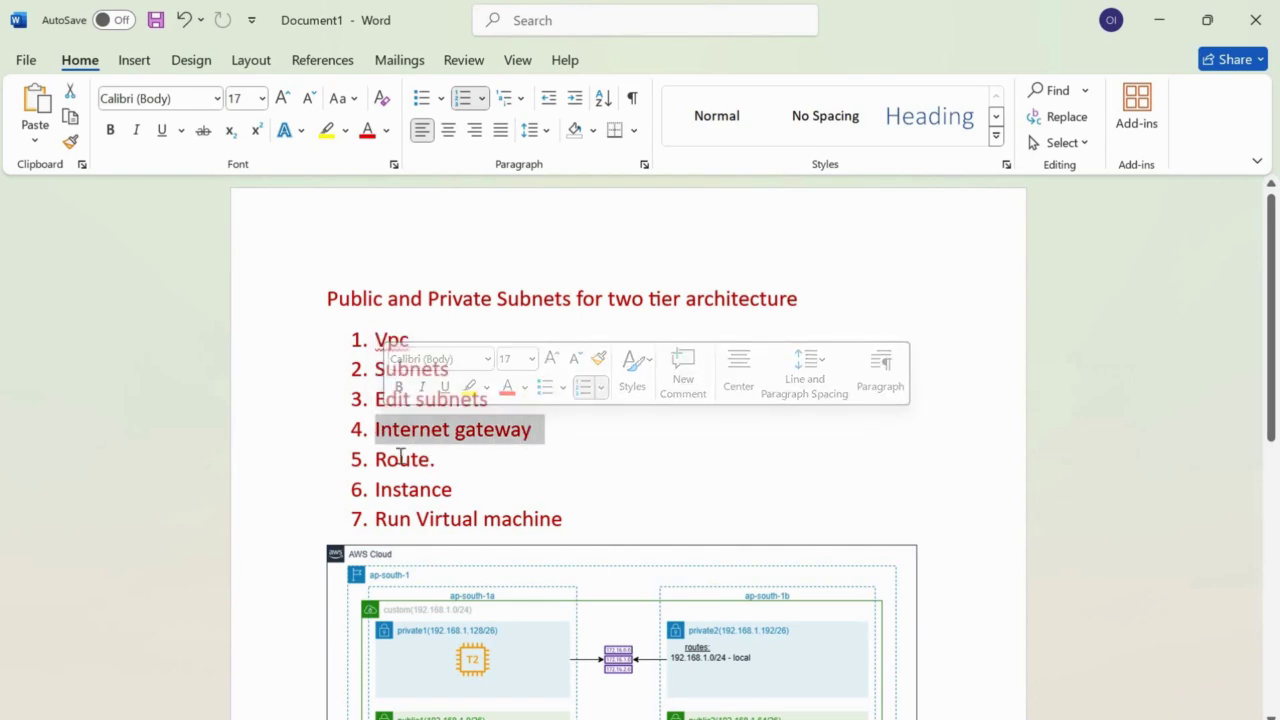
{"action": "triple_click", "coordinate": [377, 462]}
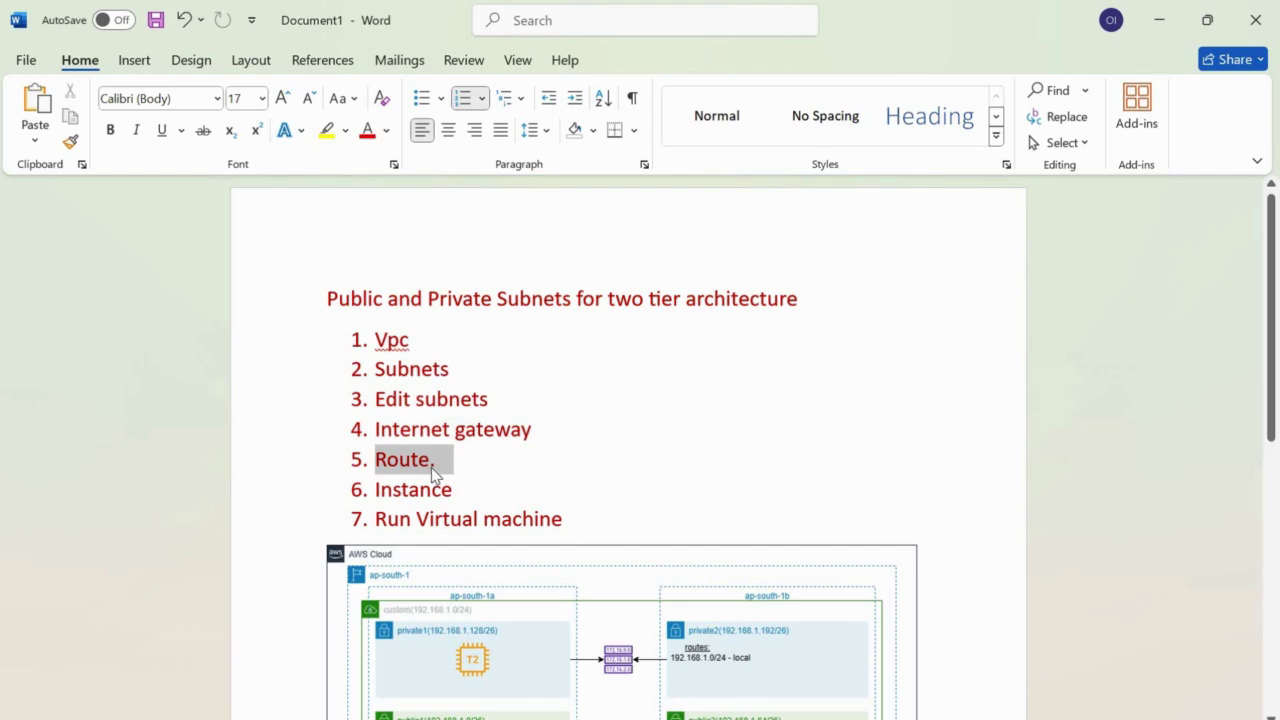
{"action": "mouse_move", "coordinate": [431, 467]}
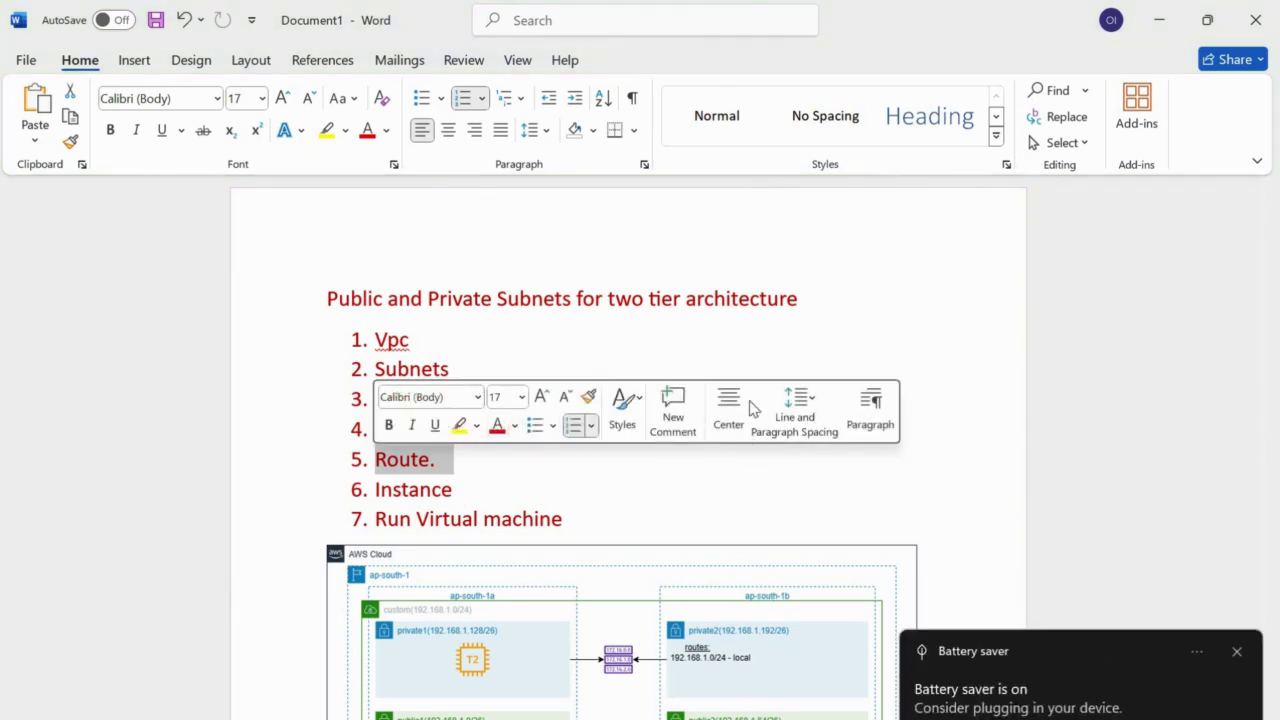
Switch back to the AWS console and open the routes of the Vpcn route table for editing.
{"action": "key", "text": "alt+Tab"}
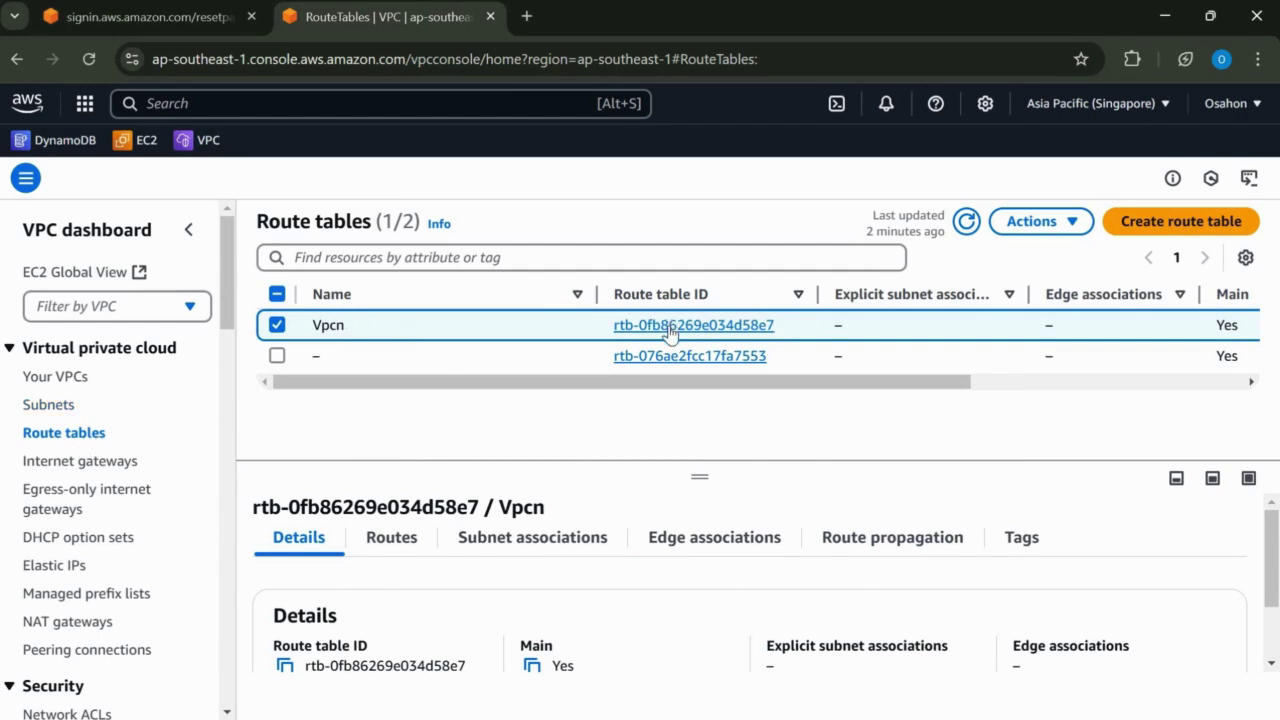
{"action": "left_click_drag", "start_coordinate": [668, 333], "coordinate": [300, 338]}
{"action": "left_click", "coordinate": [392, 540]}
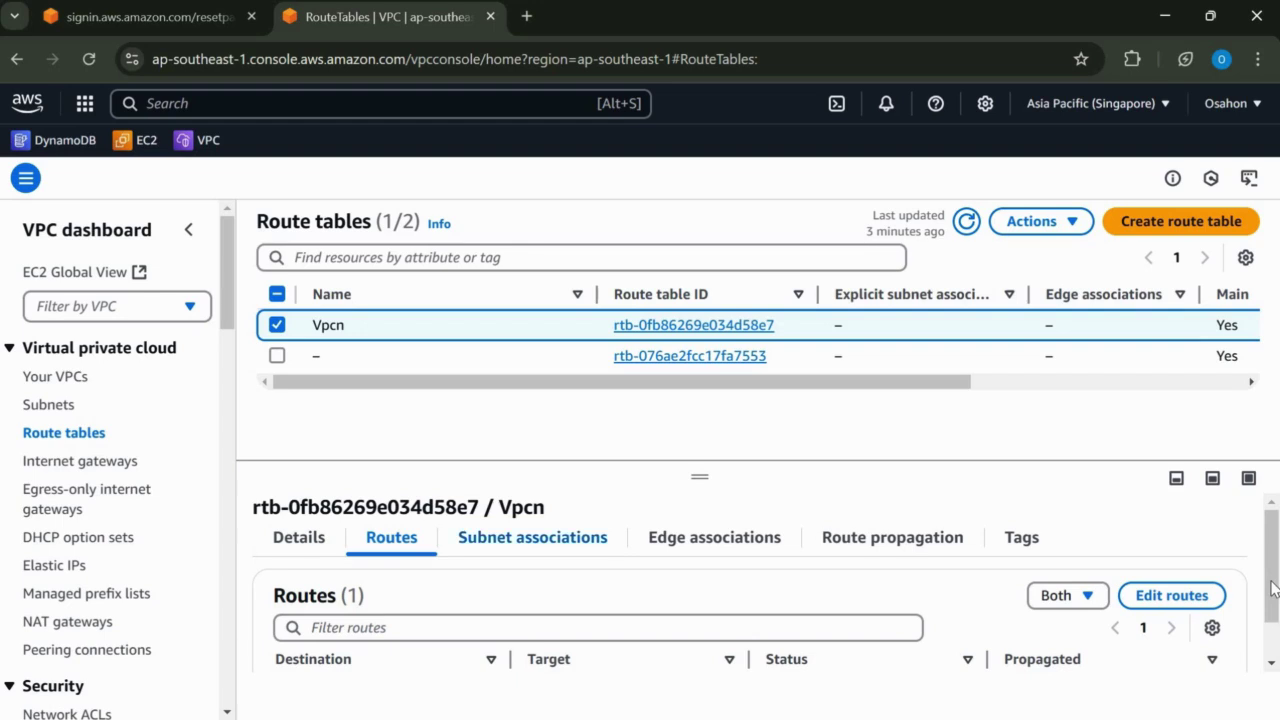
{"action": "scroll", "coordinate": [1178, 568], "scroll_direction": "down", "scroll_amount": 1}
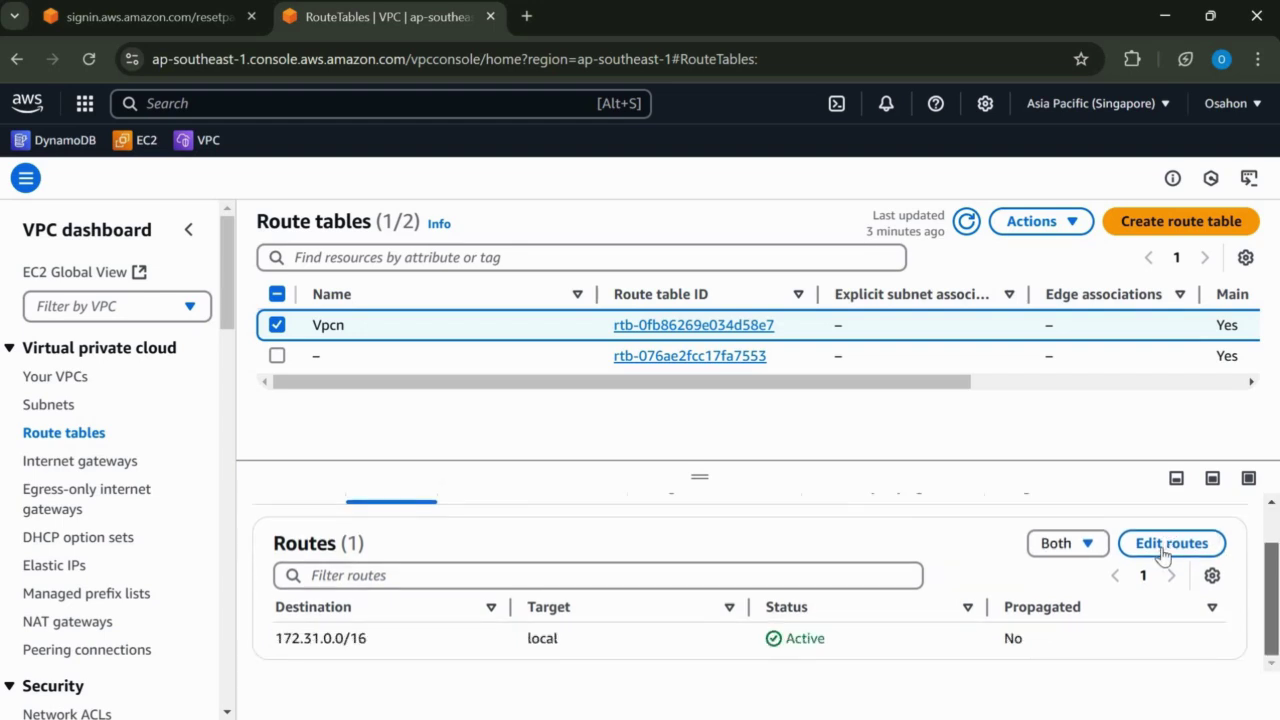
{"action": "left_click", "coordinate": [1166, 550]}
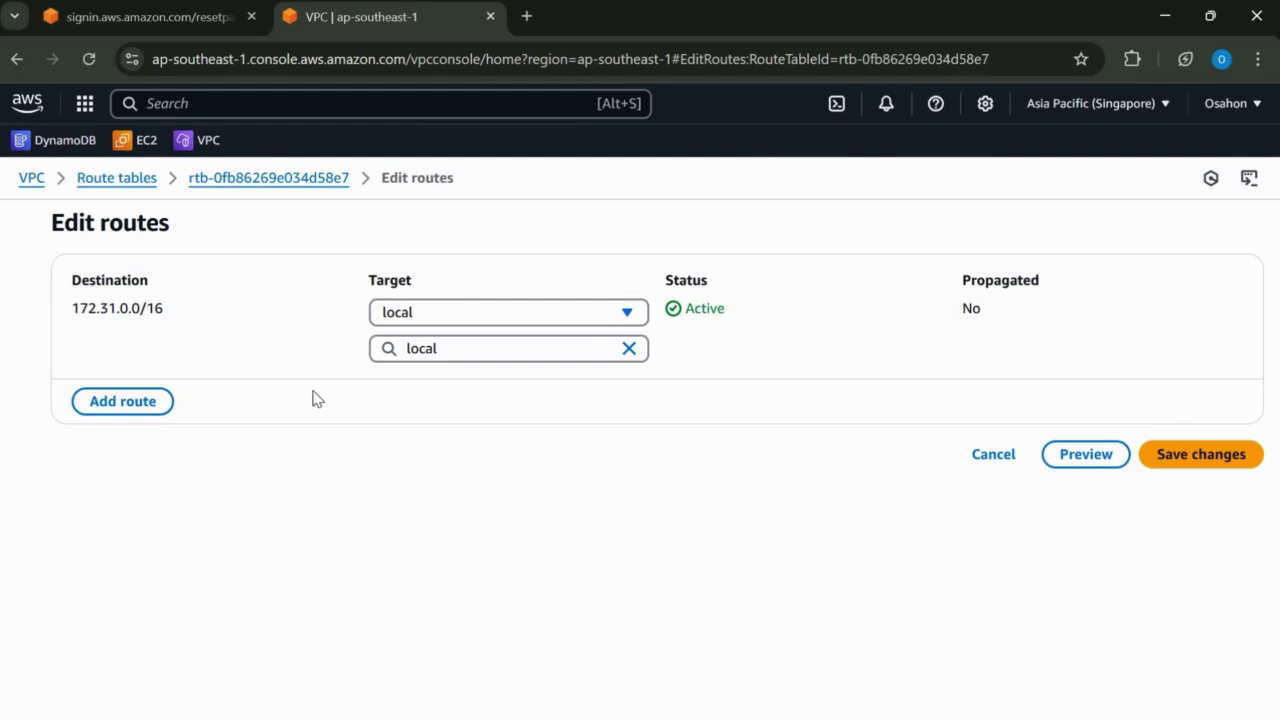
Add a route for destination 0.0.0.0/0 targeting the Vpcnigw internet gateway and save the route changes.
{"action": "left_click", "coordinate": [122, 403]}
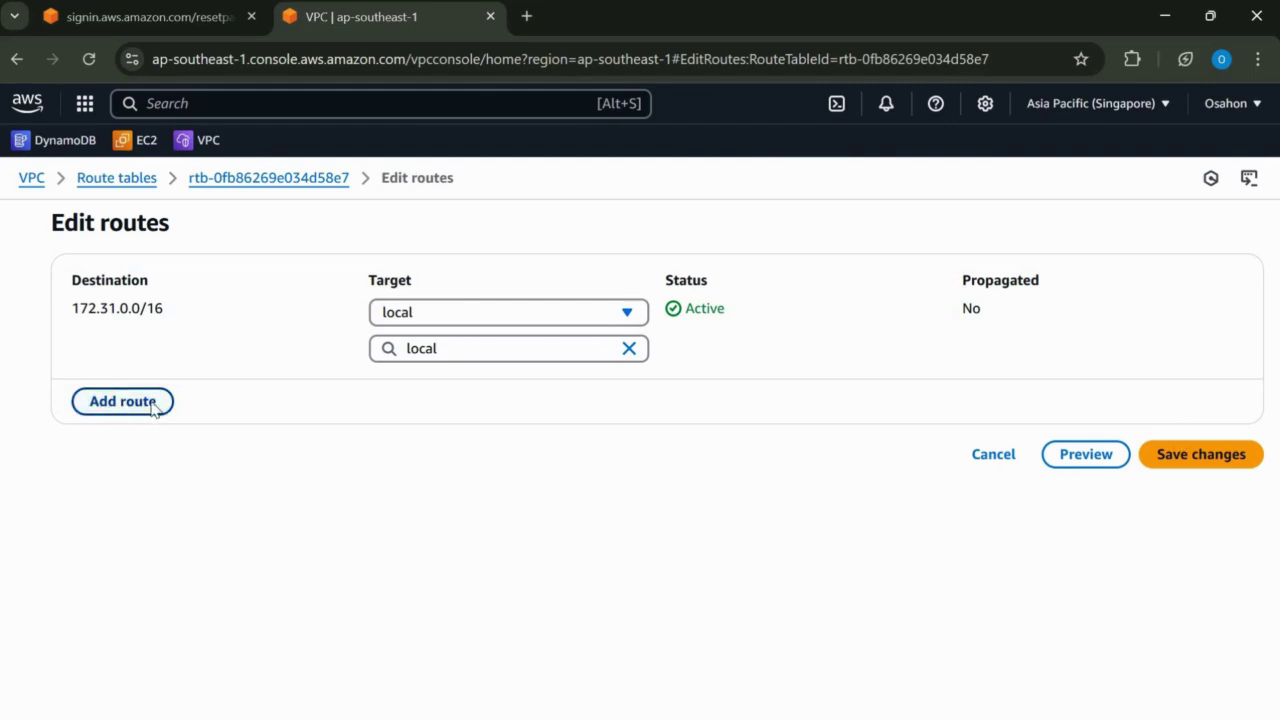
{"action": "left_click", "coordinate": [166, 386]}
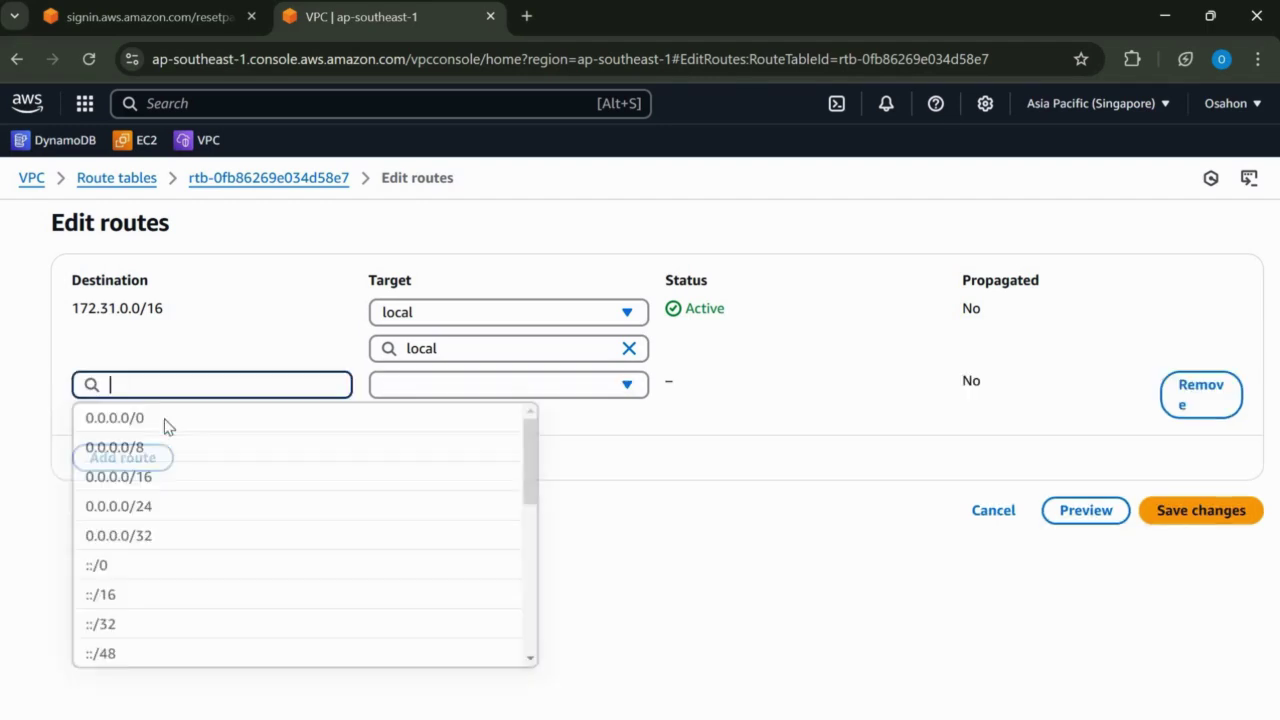
{"action": "key", "text": "Return"}
{"action": "left_click", "coordinate": [455, 388]}
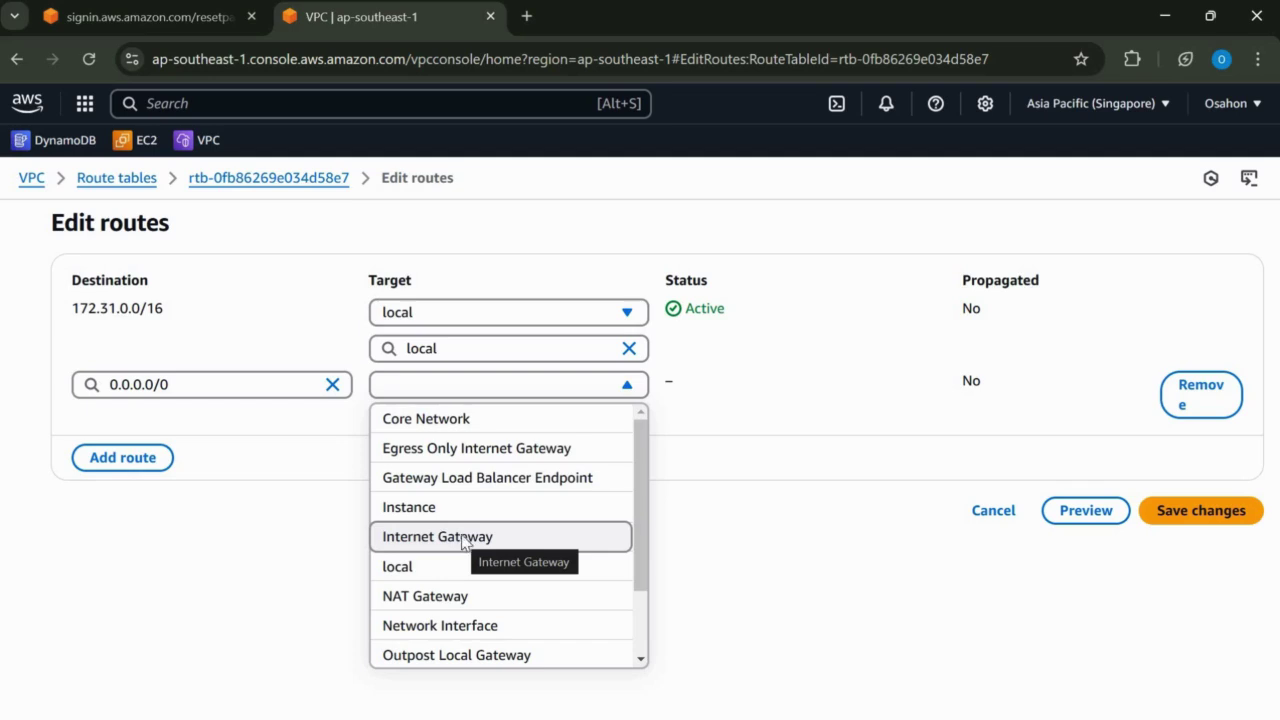
{"action": "key", "text": "Return"}
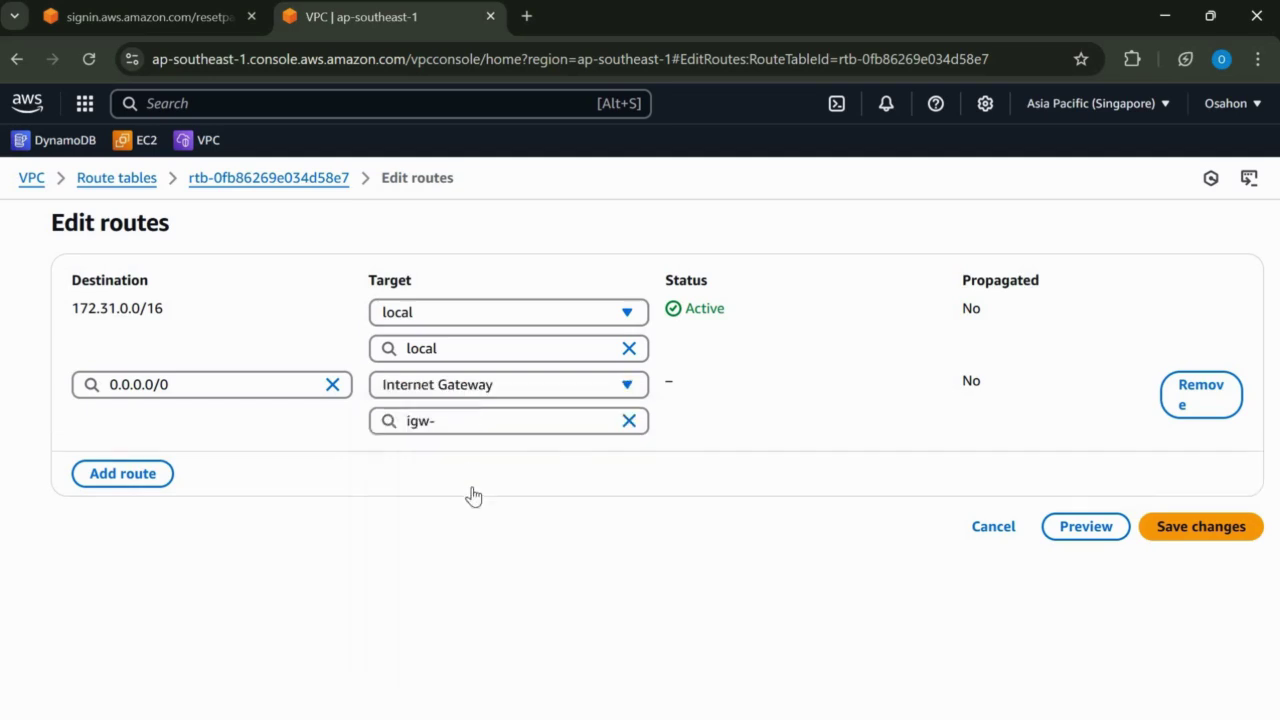
{"action": "key", "text": "Return"}
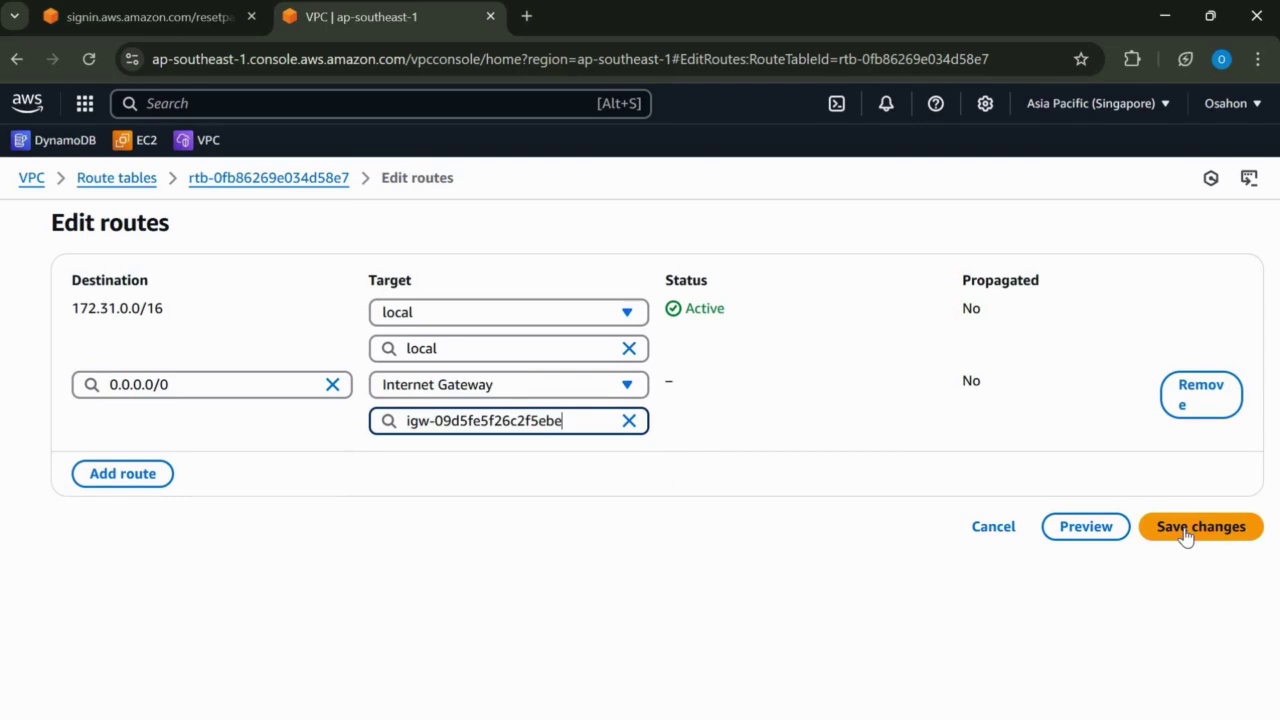
{"action": "left_click", "coordinate": [1185, 530]}
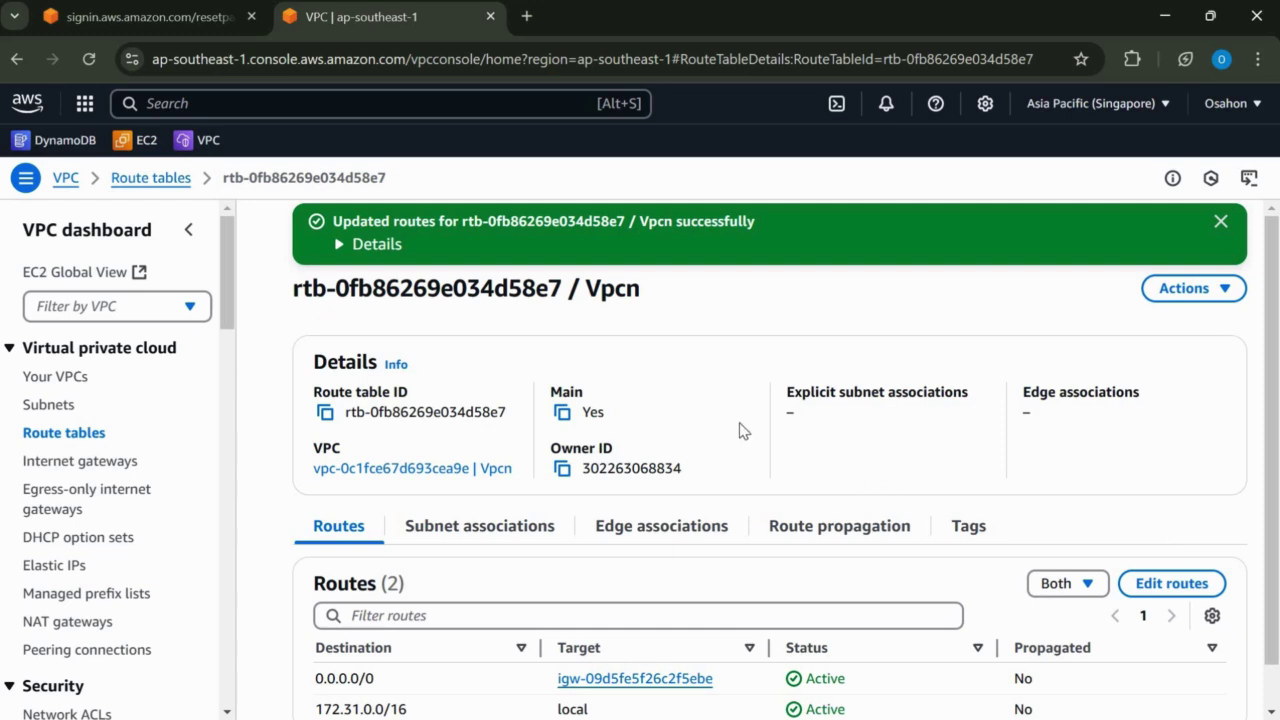
Examine the Vpcn VPC's resource map, tracing the links from its subnets through the route table to the internet gateway.
{"action": "left_click", "coordinate": [60, 378]}
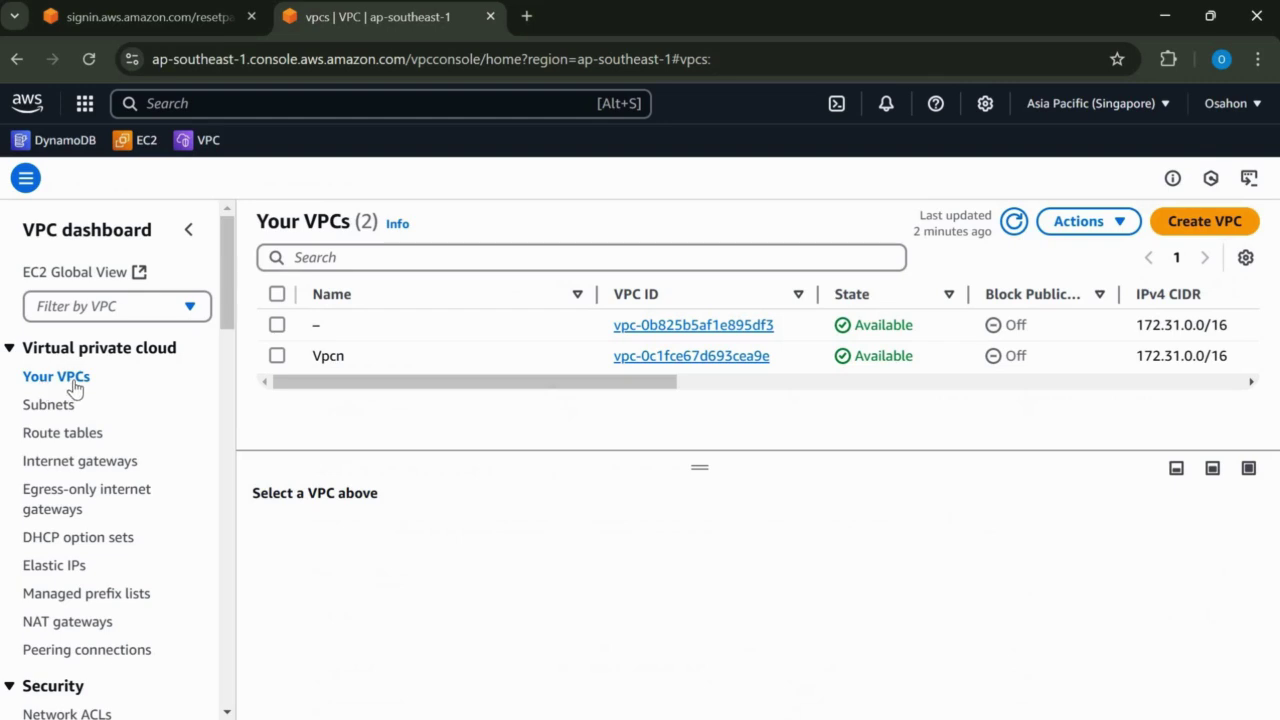
{"action": "left_click", "coordinate": [277, 357]}
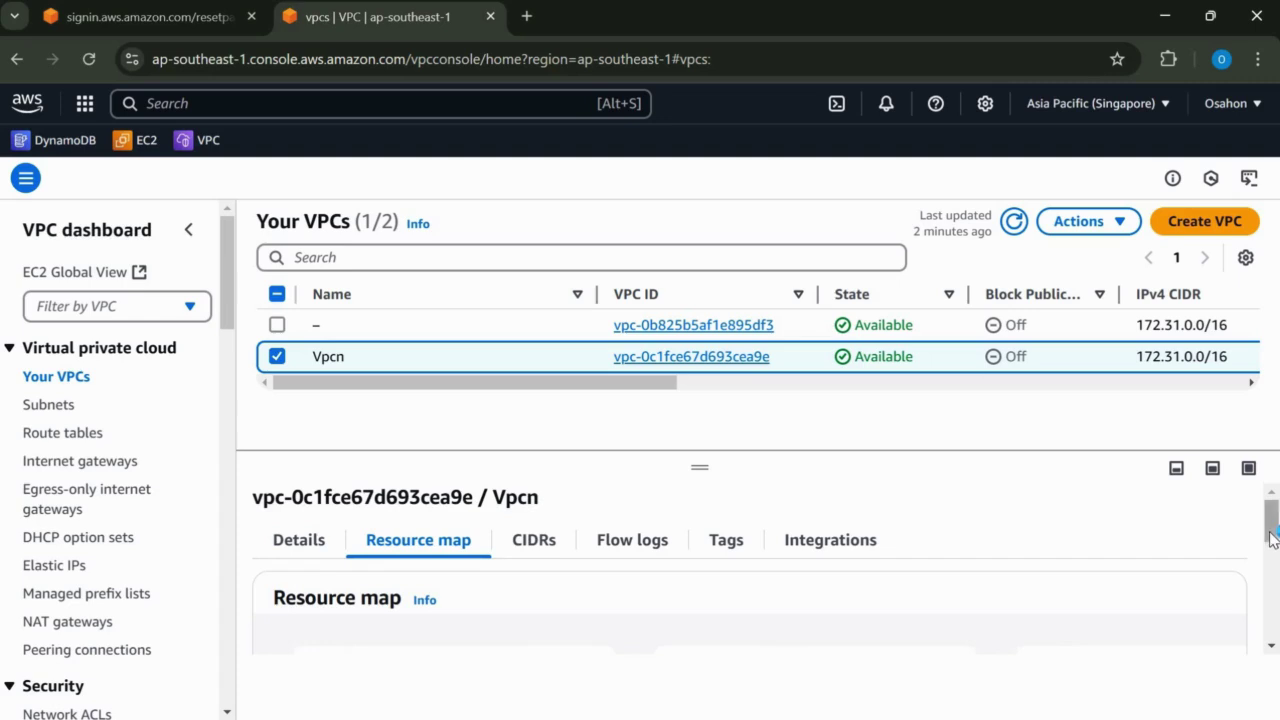
{"action": "scroll", "coordinate": [1269, 590], "scroll_direction": "down", "scroll_amount": 2}
{"action": "scroll", "coordinate": [1269, 598], "scroll_direction": "down", "scroll_amount": 3}
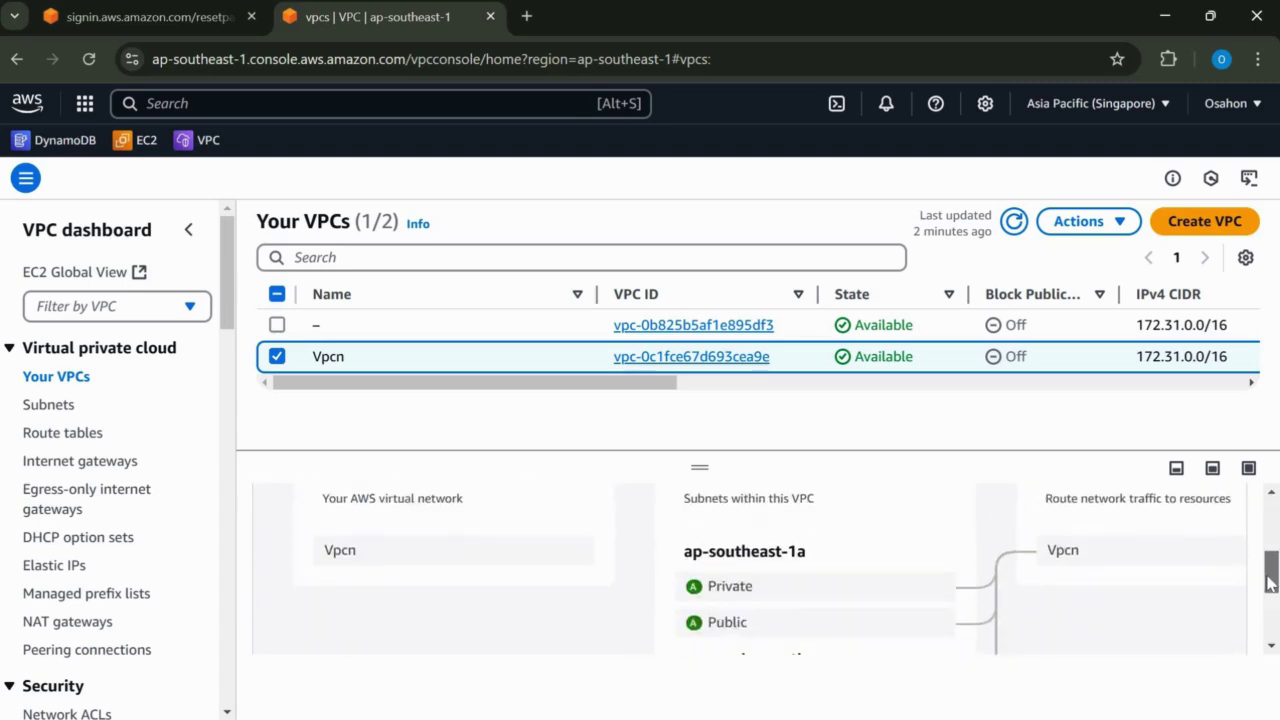
{"action": "scroll", "coordinate": [515, 602], "scroll_direction": "up", "scroll_amount": 2}
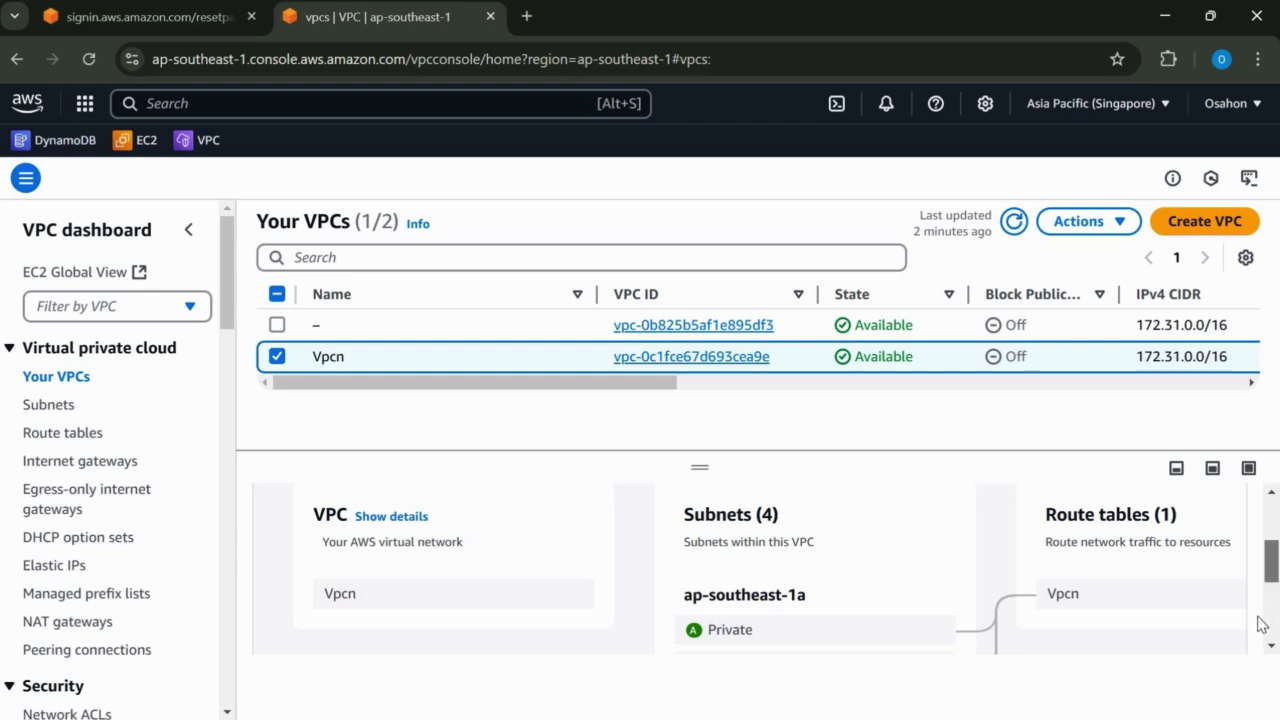
{"action": "scroll", "coordinate": [1257, 623], "scroll_direction": "down", "scroll_amount": 4}
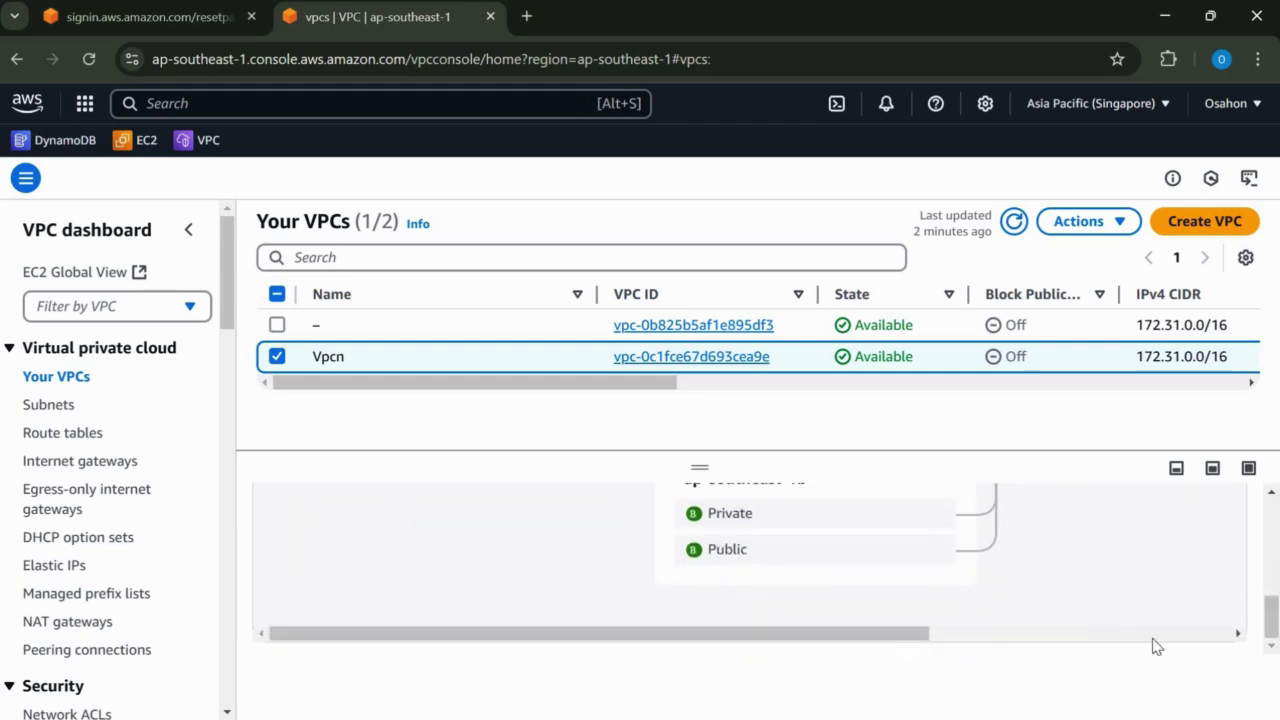
{"action": "scroll", "coordinate": [1271, 622], "scroll_direction": "right", "scroll_amount": 5}
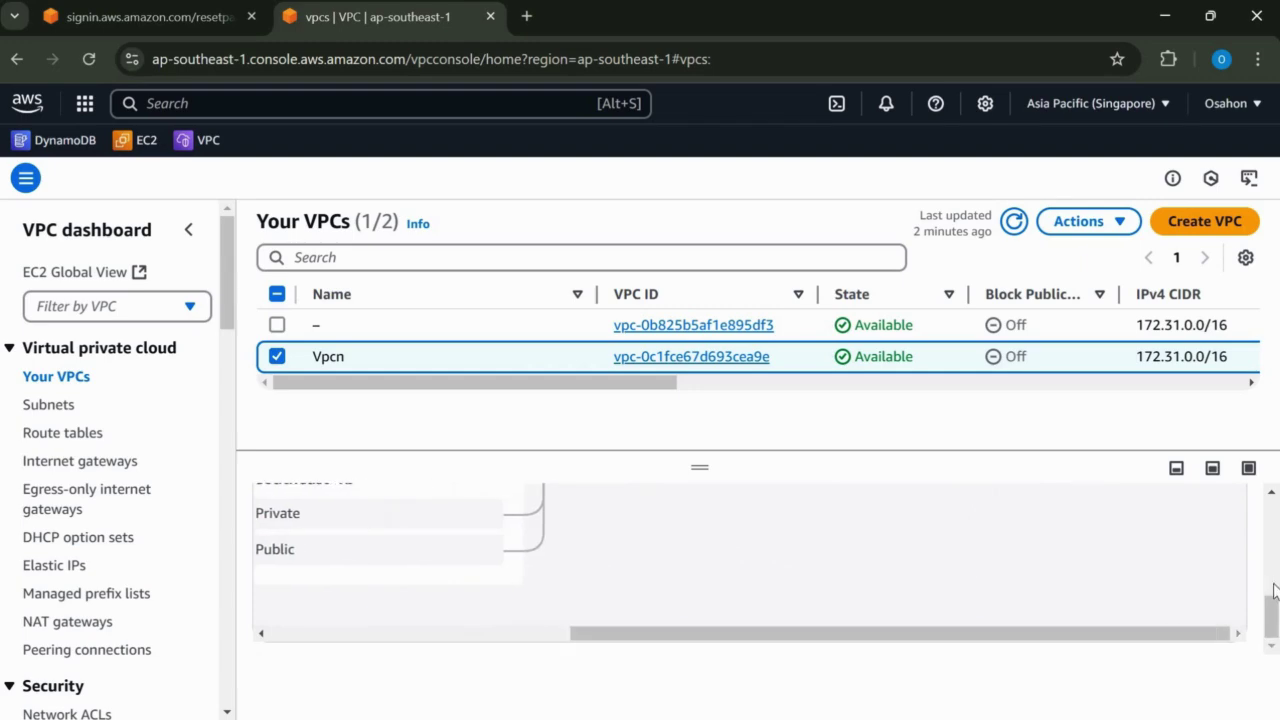
{"action": "scroll", "coordinate": [1197, 580], "scroll_direction": "up", "scroll_amount": 3}
{"action": "left_click", "coordinate": [654, 602]}
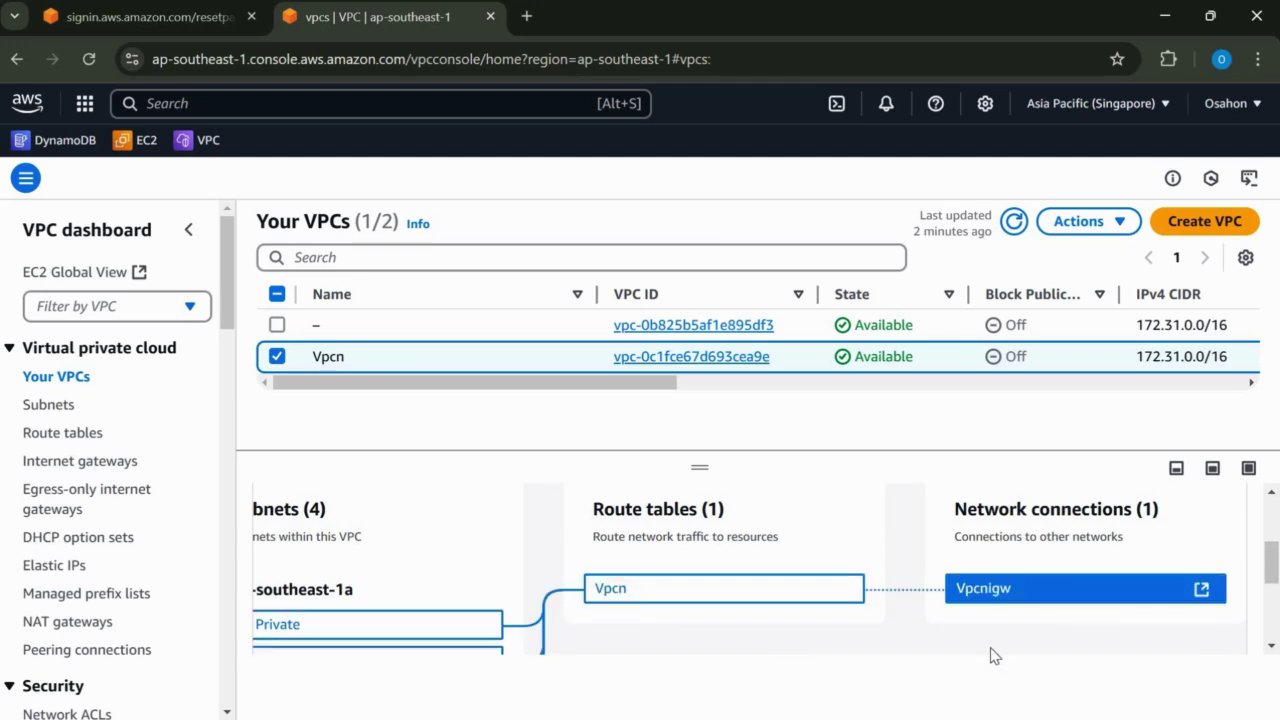
{"action": "left_click", "coordinate": [1057, 519]}
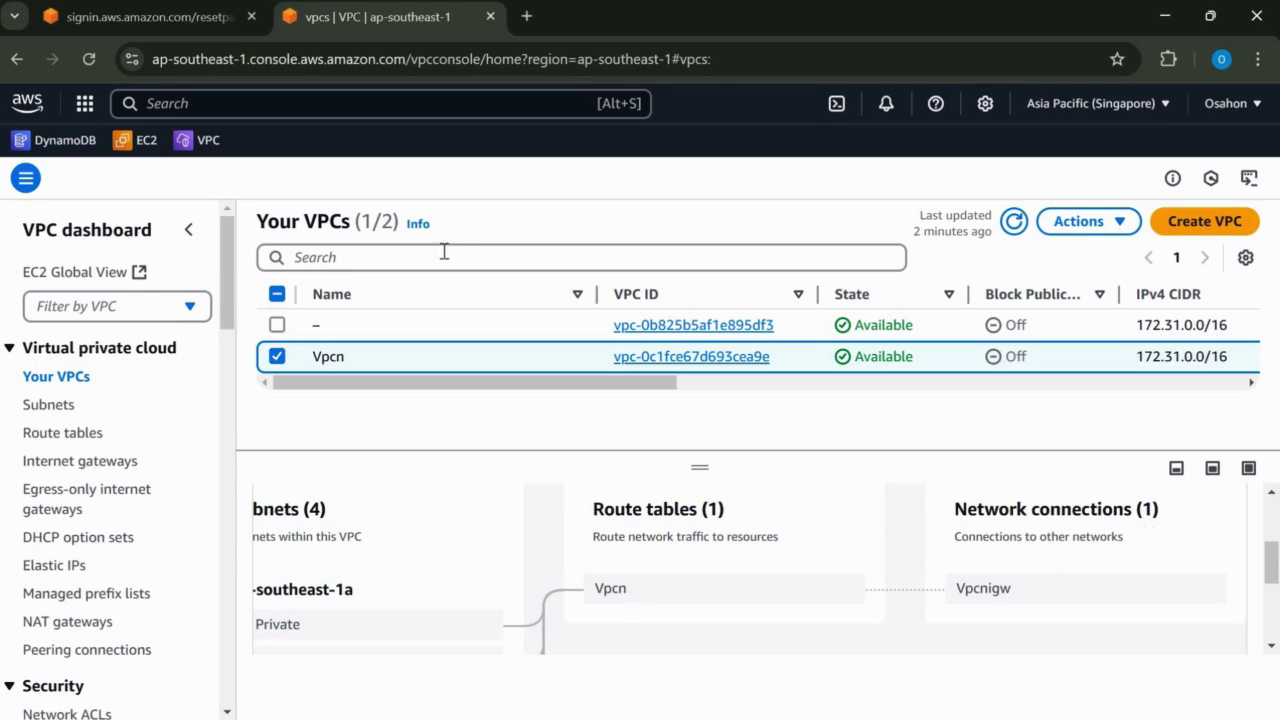
Start launching a new EC2 instance from the instances list and name it Window1.
{"action": "left_click", "coordinate": [144, 145]}
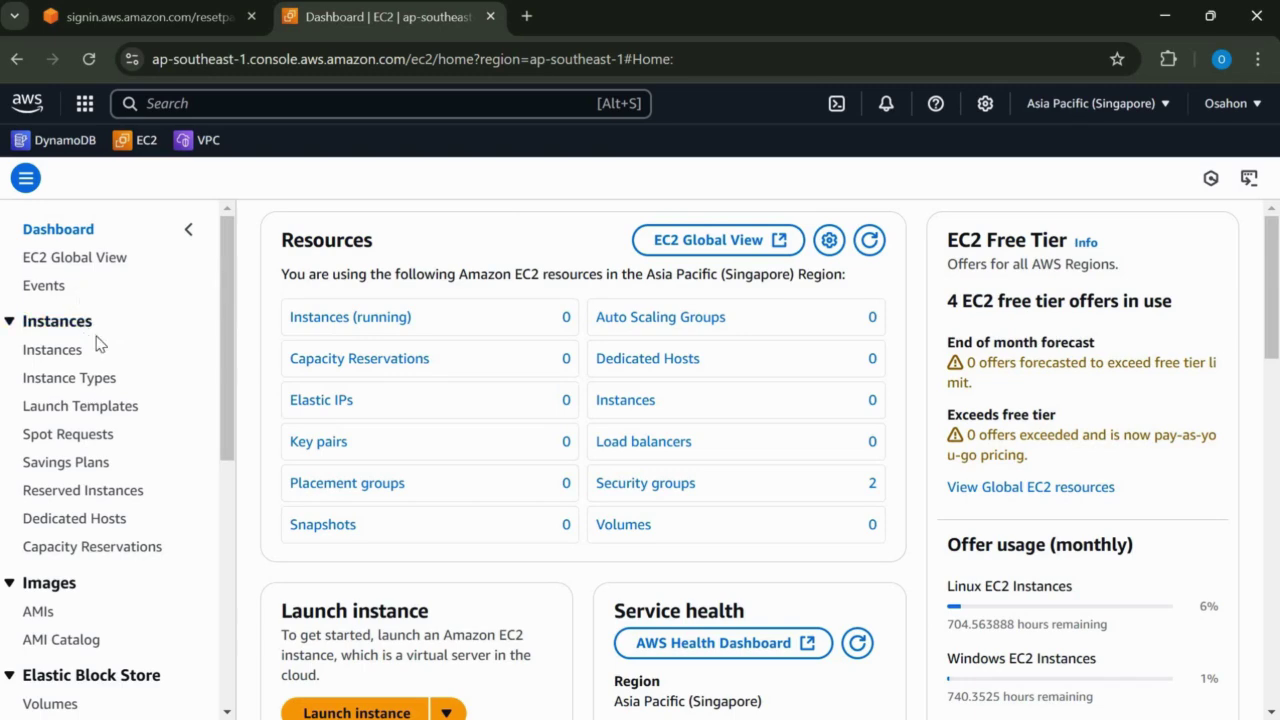
{"action": "left_click", "coordinate": [48, 355]}
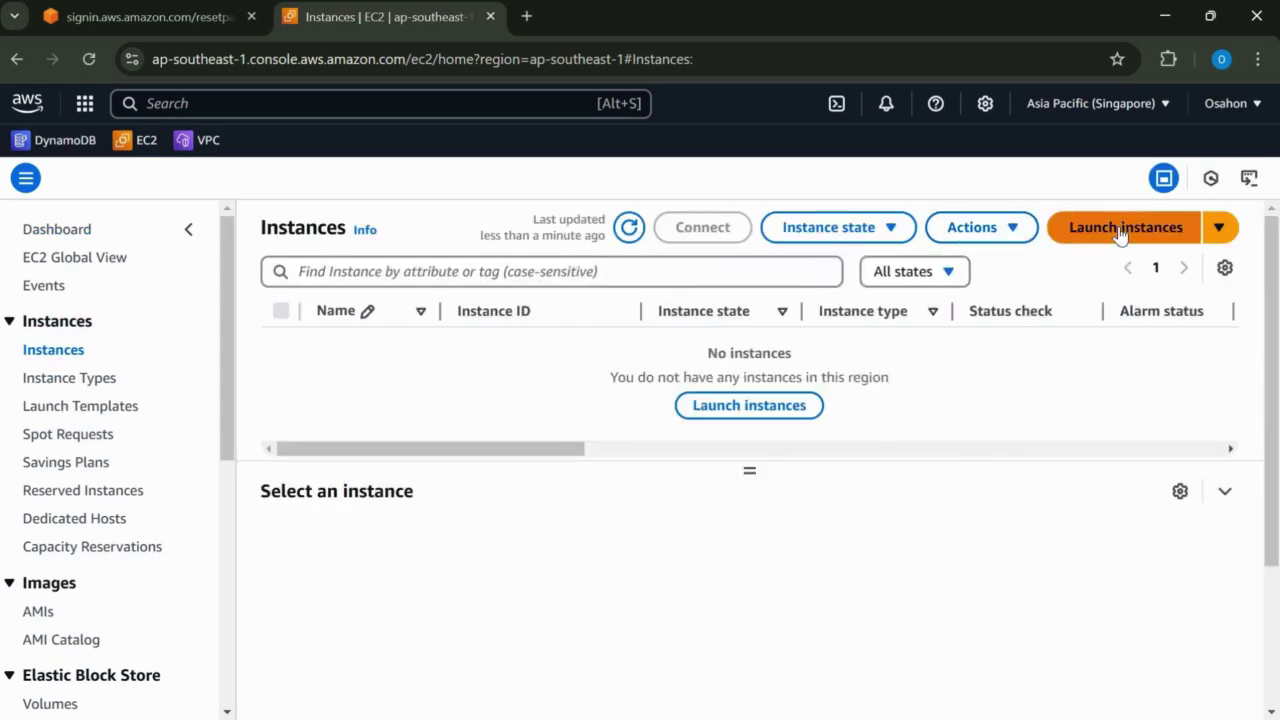
{"action": "left_click", "coordinate": [1120, 230]}
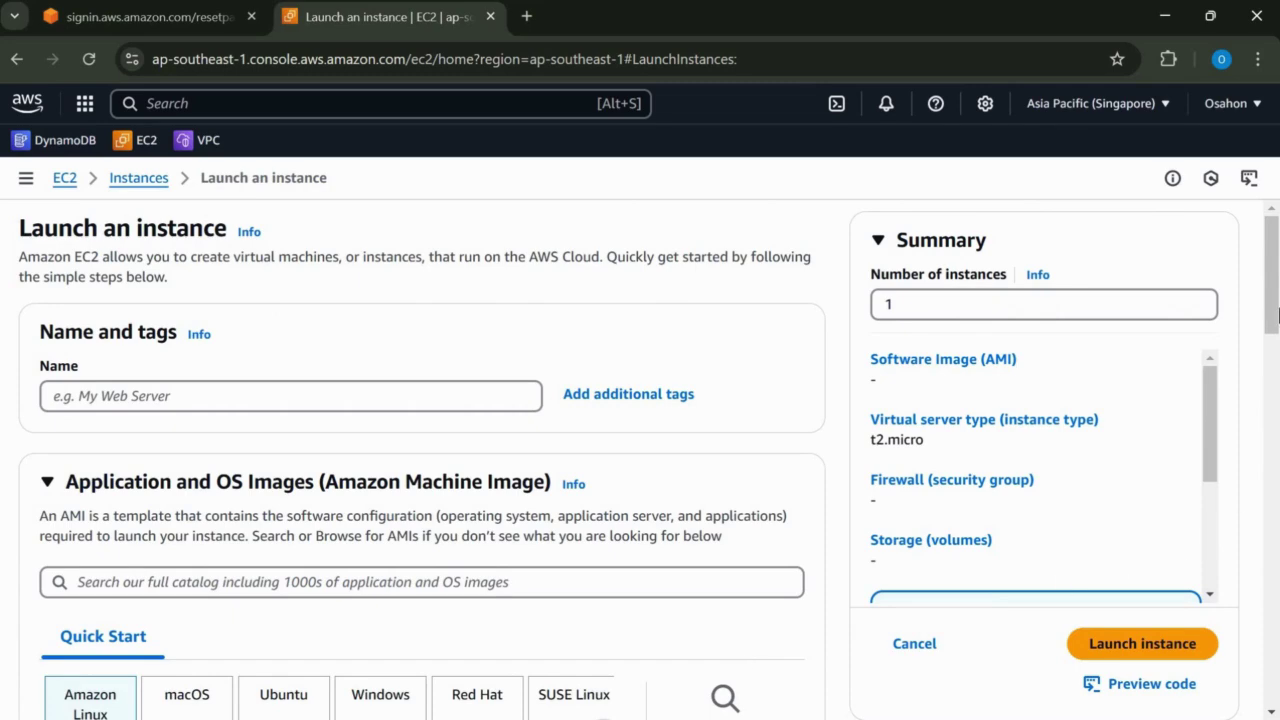
{"action": "scroll", "coordinate": [260, 300], "scroll_direction": "down", "scroll_amount": 2}
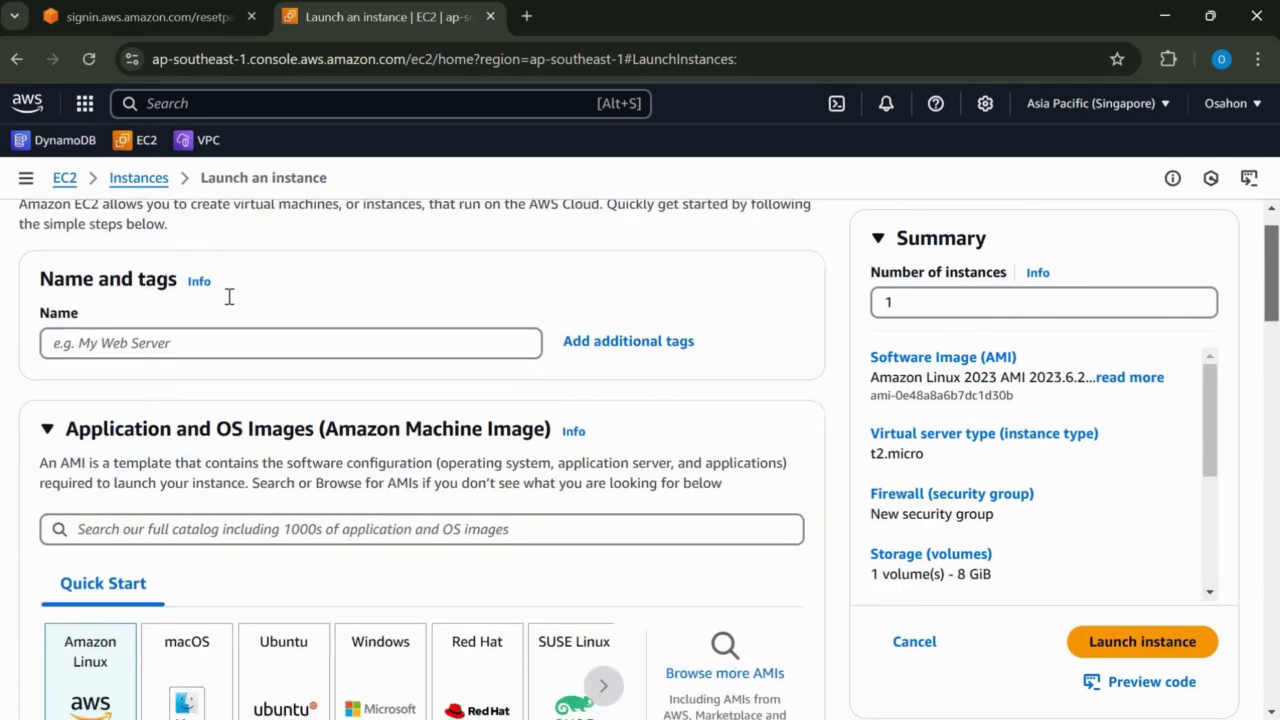
{"action": "left_click", "coordinate": [229, 295]}
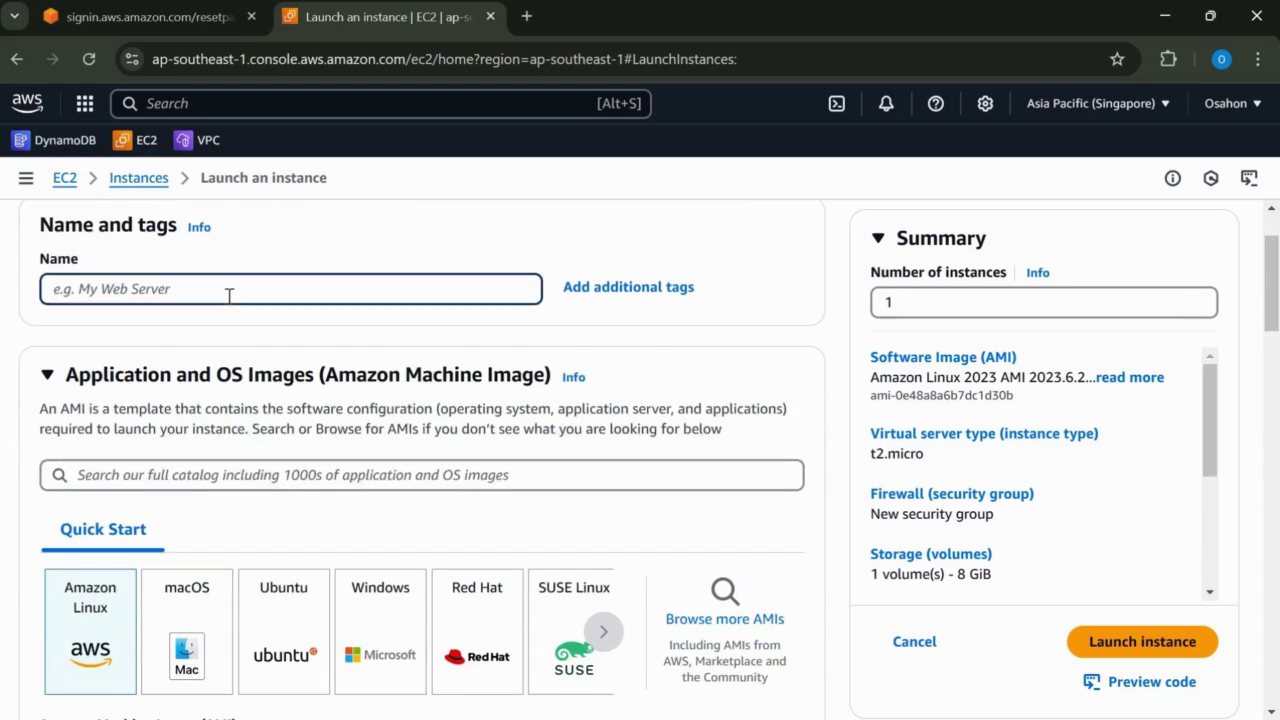
{"action": "type", "text": "Window1"}
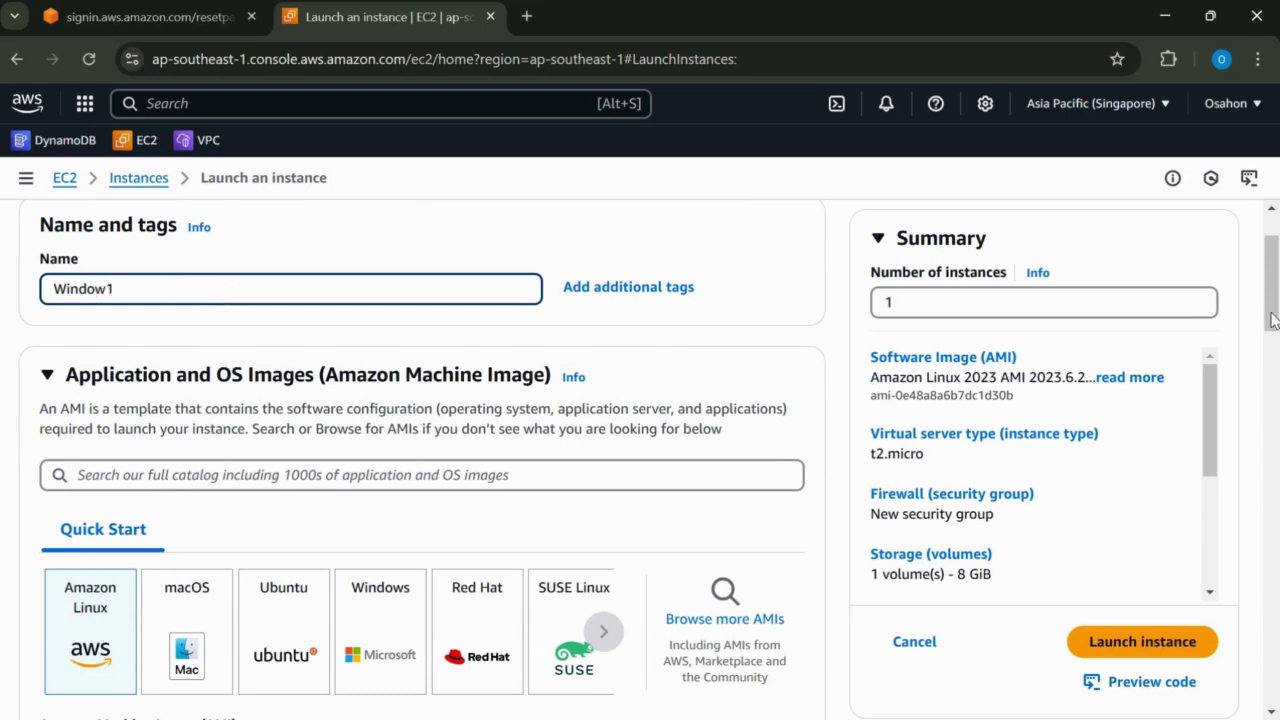
Choose Windows as the instance's operating system with the Microsoft Windows Server 2022 Base machine image.
{"action": "scroll", "coordinate": [386, 540], "scroll_direction": "down", "scroll_amount": 1}
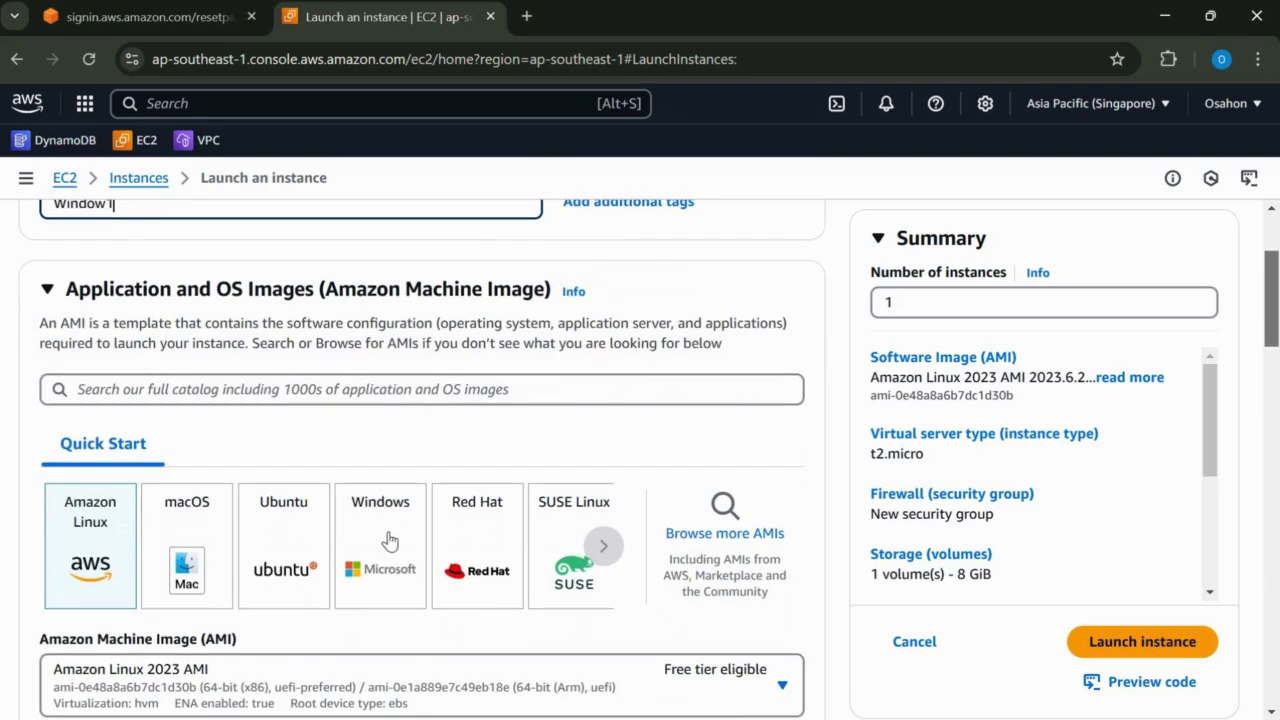
{"action": "left_click", "coordinate": [378, 545]}
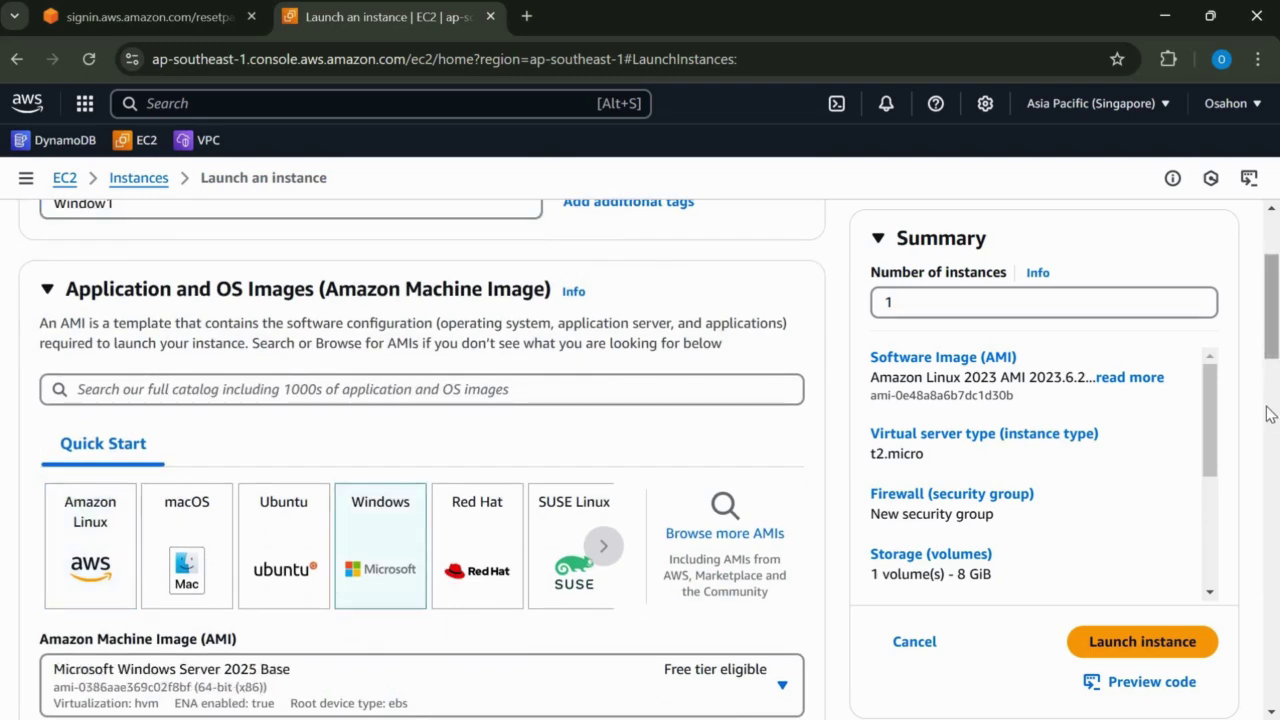
{"action": "scroll", "coordinate": [851, 351], "scroll_direction": "down", "scroll_amount": 4}
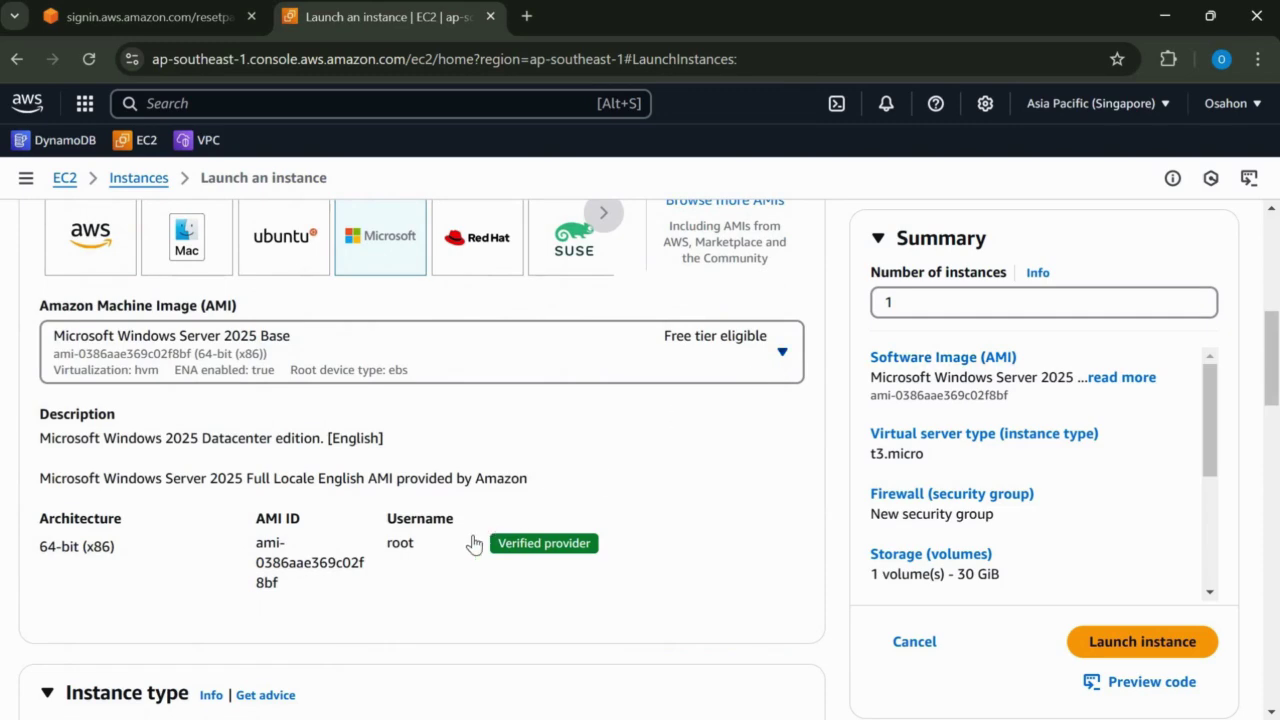
{"action": "left_click", "coordinate": [460, 355]}
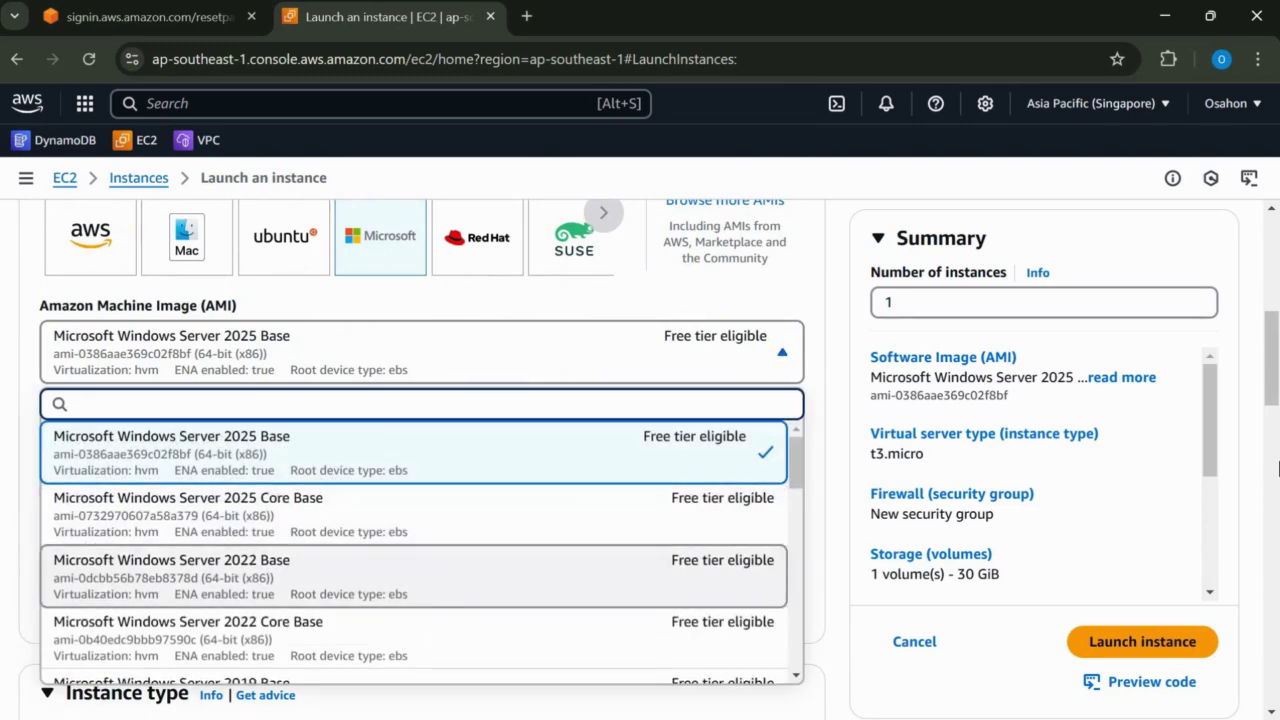
{"action": "key", "text": "Return"}
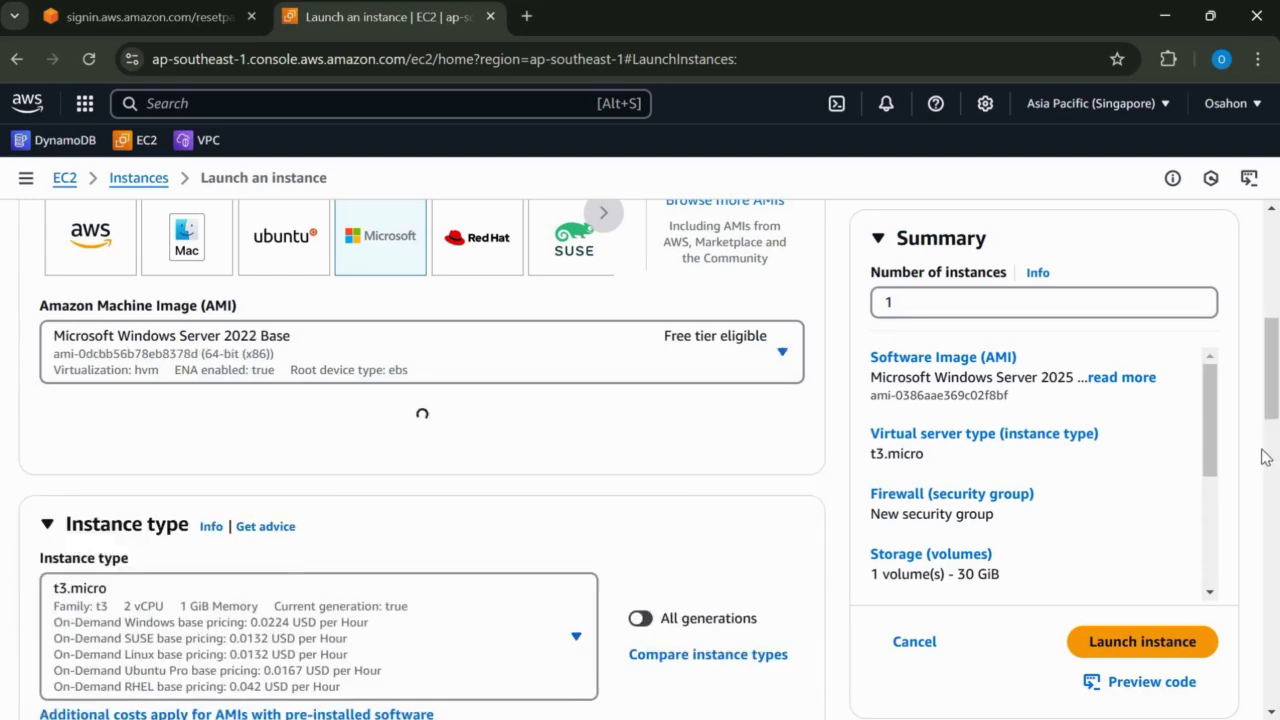
{"action": "scroll", "coordinate": [1262, 468], "scroll_direction": "down", "scroll_amount": 3}
{"action": "scroll", "coordinate": [1266, 400], "scroll_direction": "down", "scroll_amount": 2}
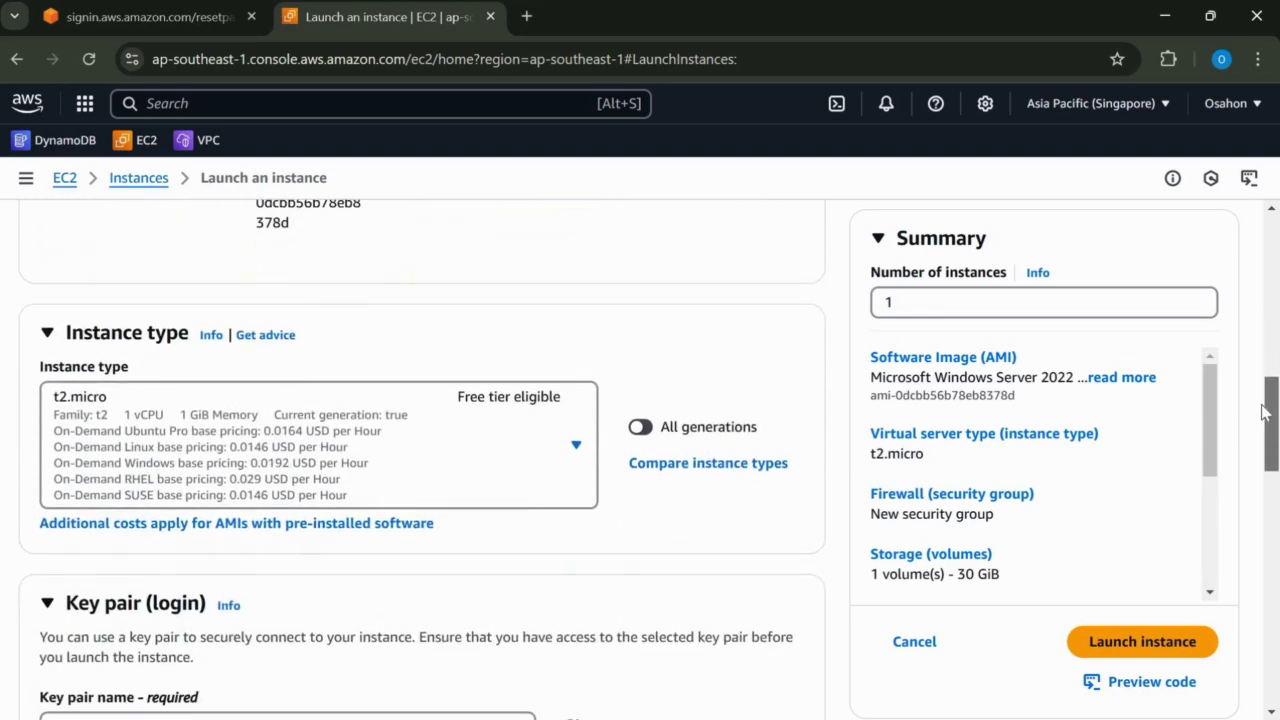
{"action": "scroll", "coordinate": [417, 440], "scroll_direction": "up", "scroll_amount": 2}
{"action": "scroll", "coordinate": [417, 440], "scroll_direction": "up", "scroll_amount": 1}
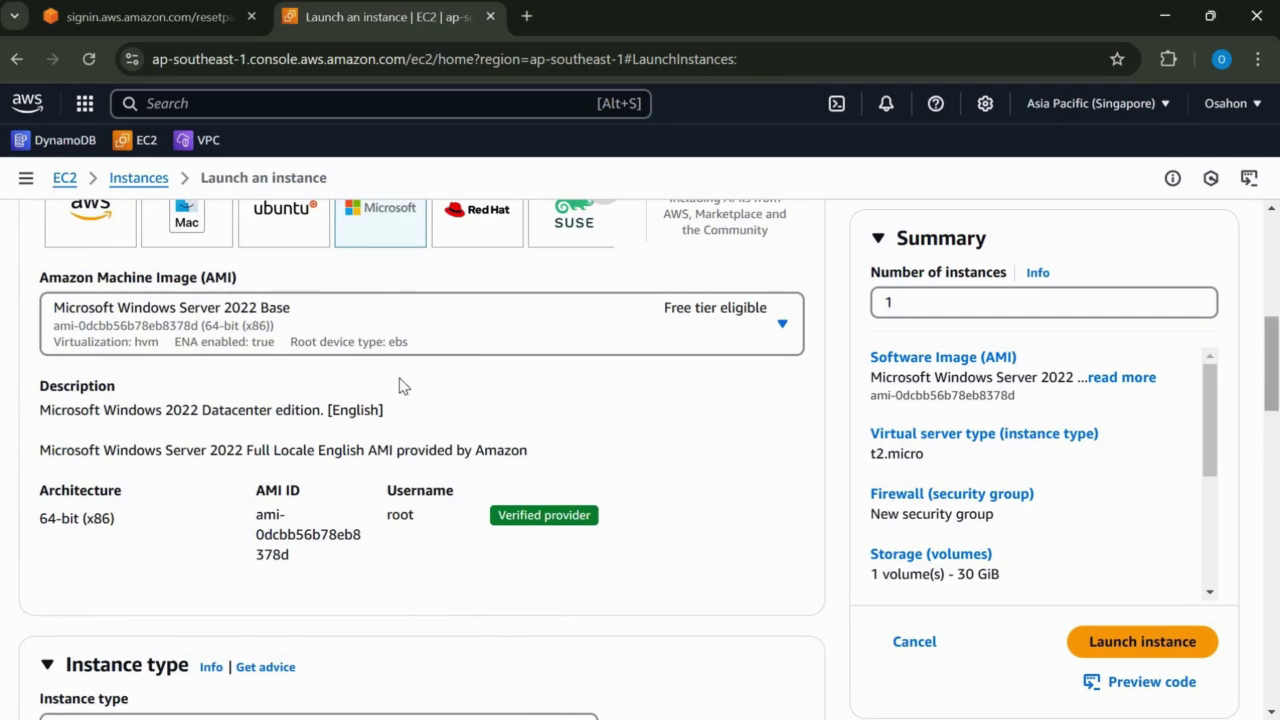
Create an RSA key pair named Vpcn in .pem format for the instance's login.
{"action": "scroll", "coordinate": [400, 385], "scroll_direction": "down", "scroll_amount": 3}
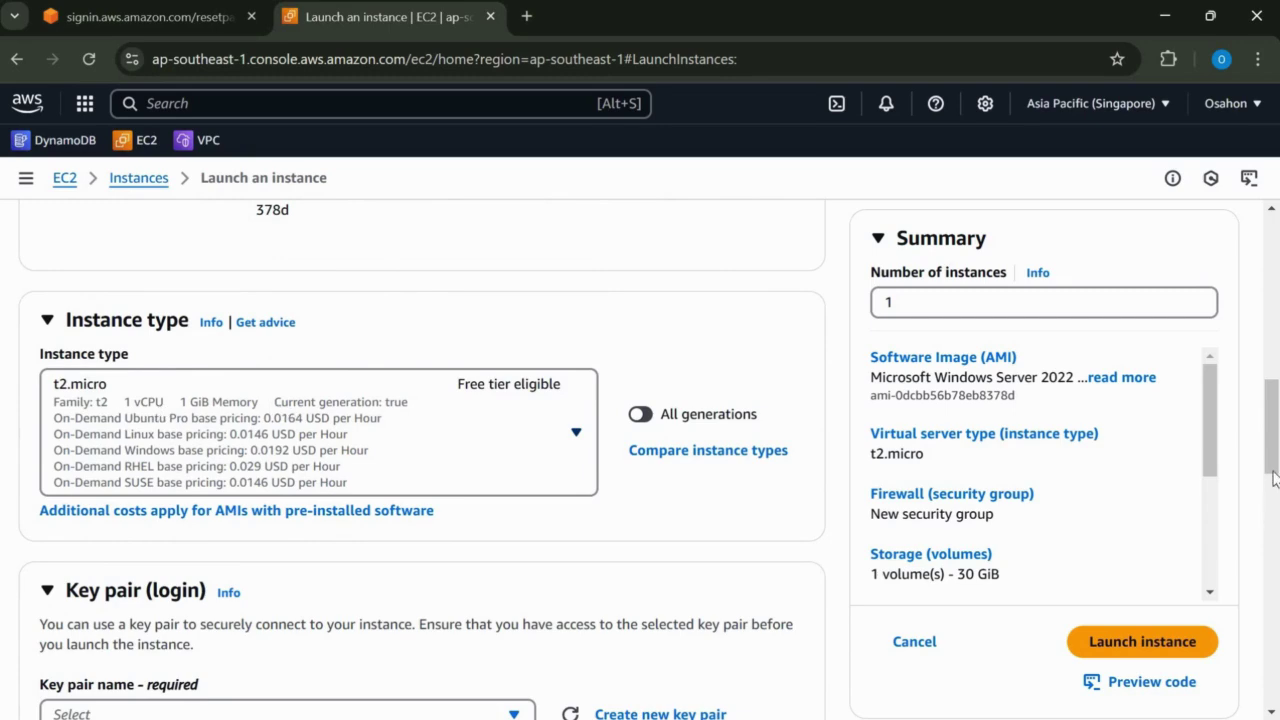
{"action": "scroll", "coordinate": [591, 405], "scroll_direction": "down", "scroll_amount": 2}
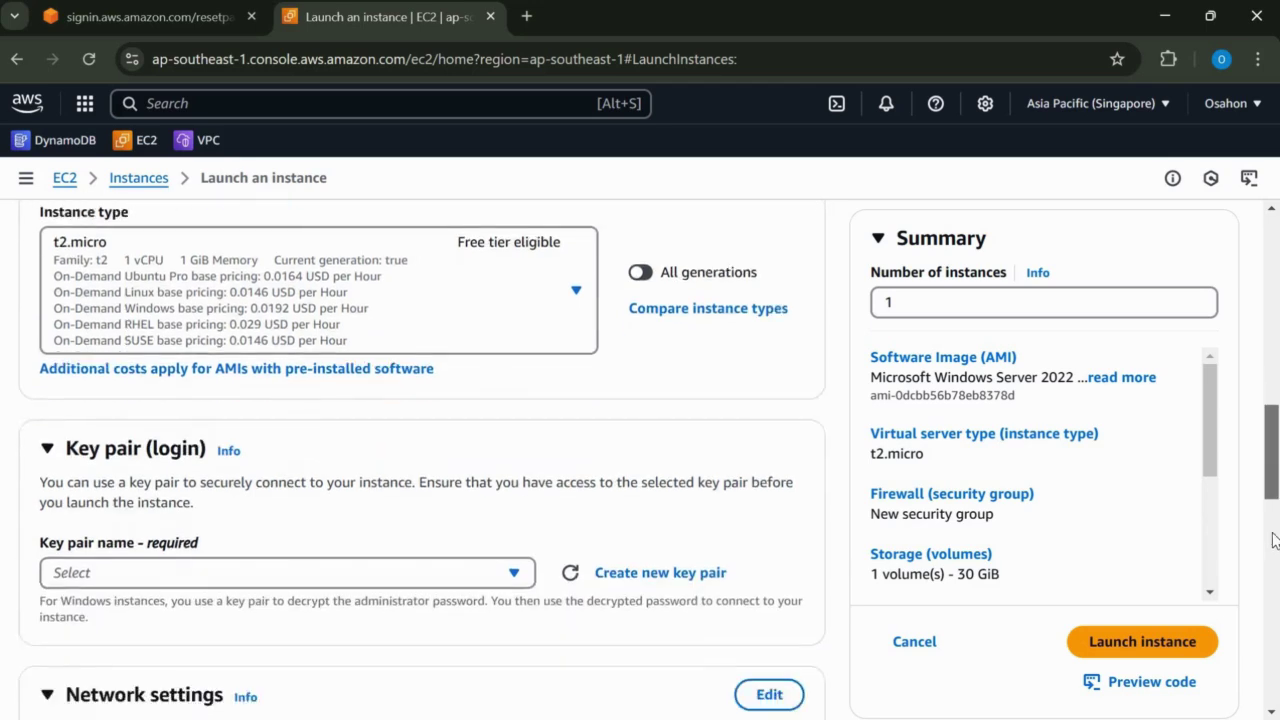
{"action": "scroll", "coordinate": [591, 405], "scroll_direction": "down", "scroll_amount": 1}
{"action": "left_click", "coordinate": [515, 377]}
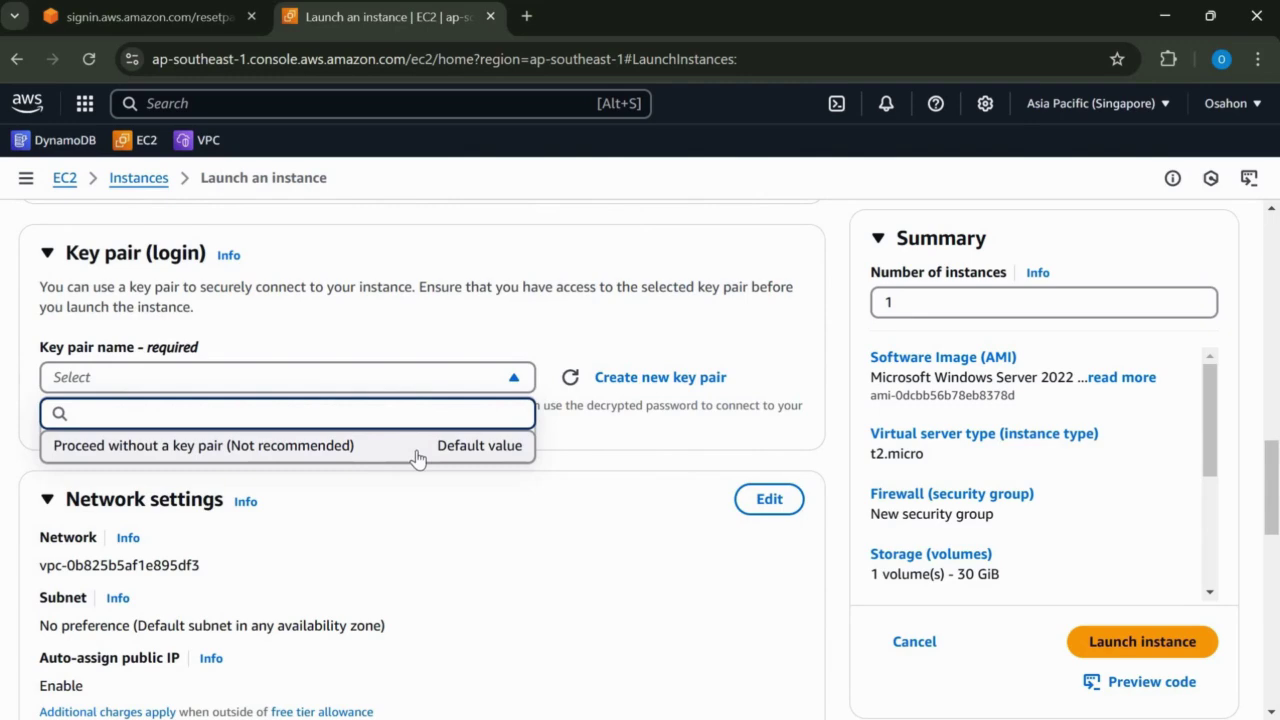
{"action": "left_click", "coordinate": [640, 377]}
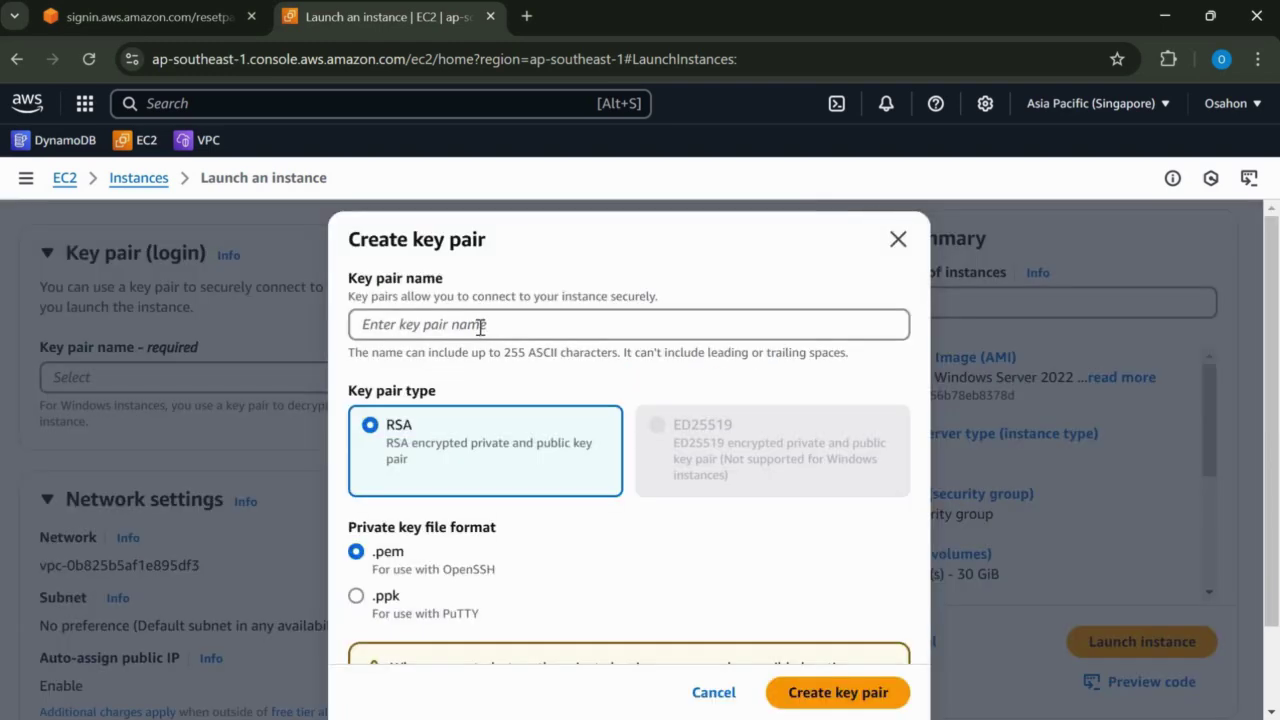
{"action": "left_click", "coordinate": [480, 327]}
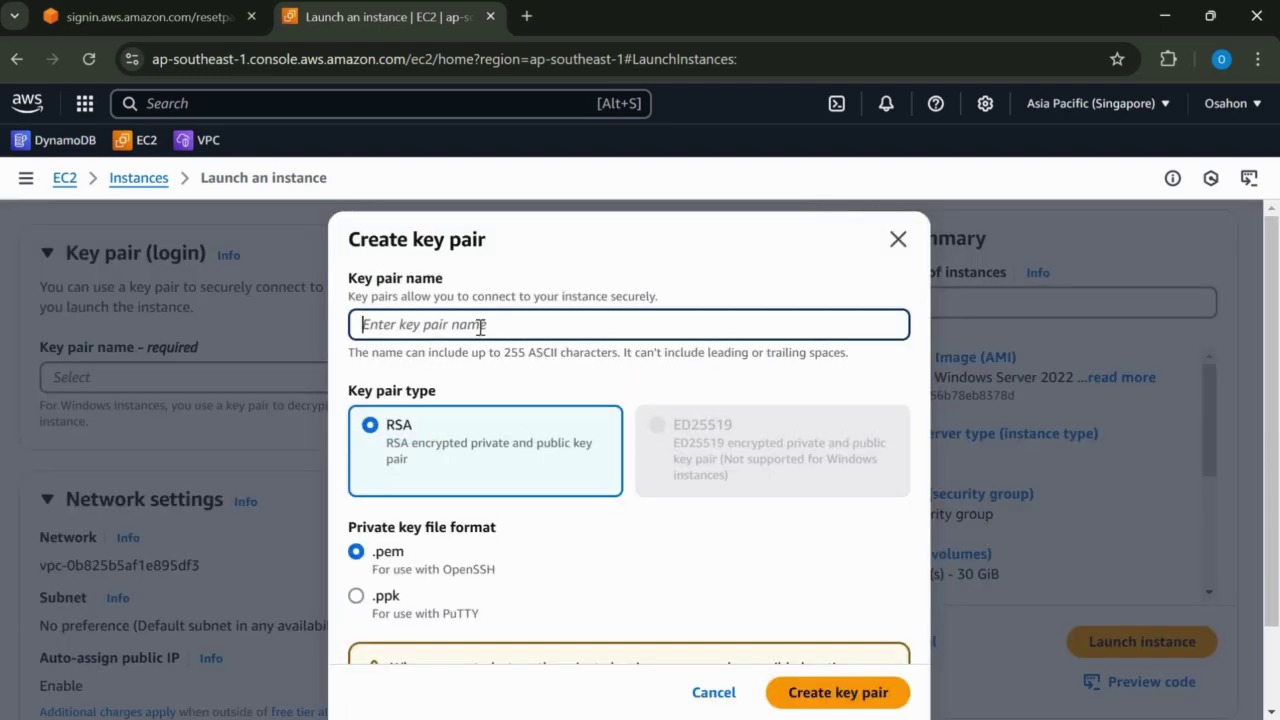
{"action": "type", "text": "Vpcn"}
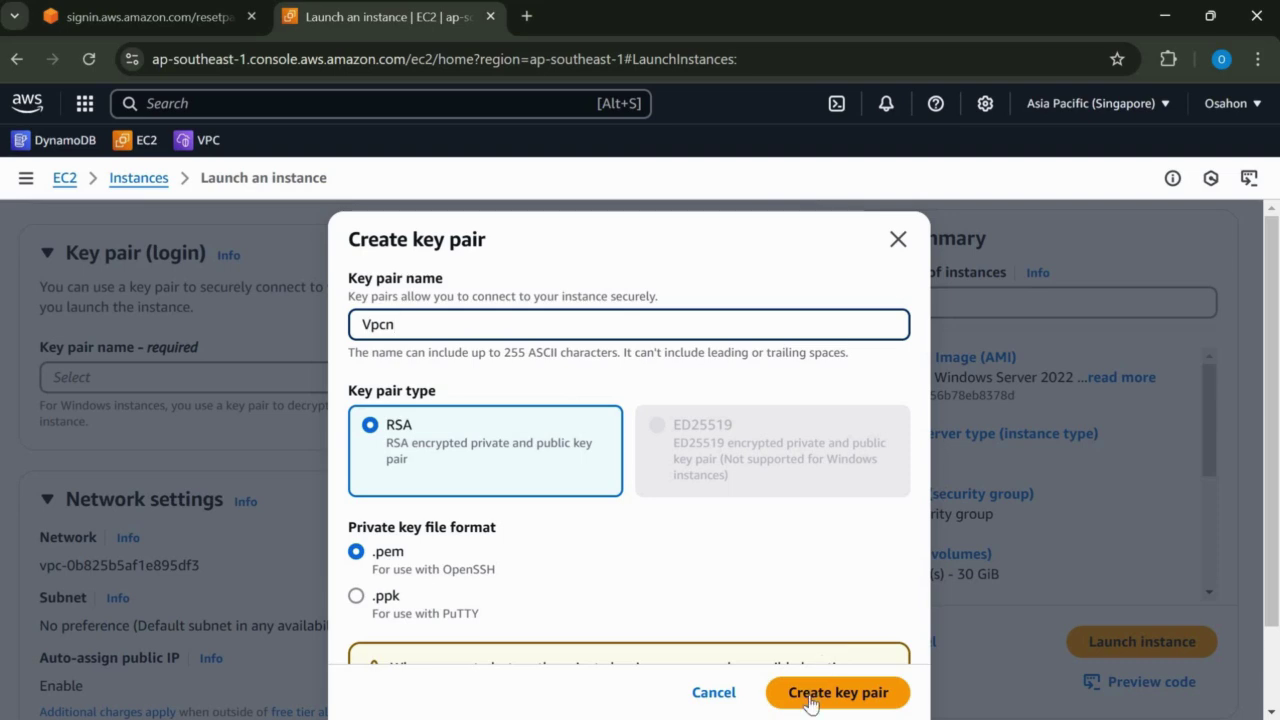
{"action": "left_click", "coordinate": [810, 705]}
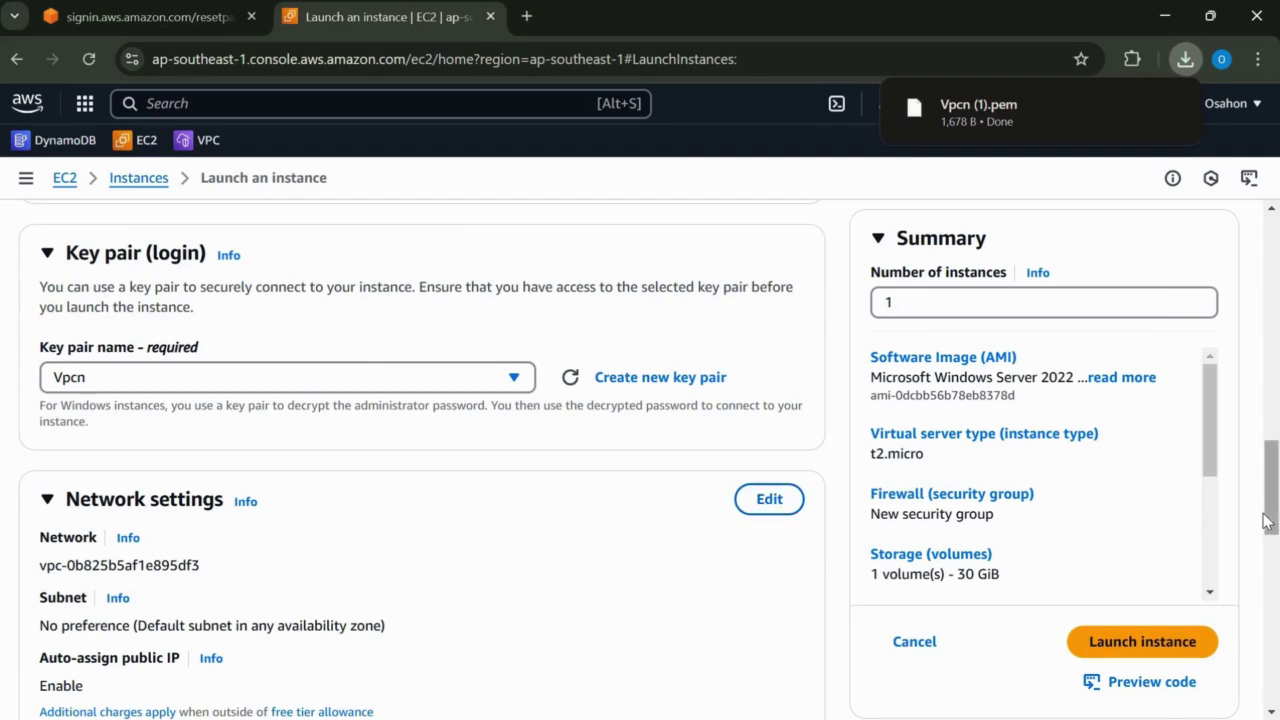
Allow HTTPS and HTTP traffic from the internet in the instance's new security group.
{"action": "scroll", "coordinate": [770, 351], "scroll_direction": "down", "scroll_amount": 2}
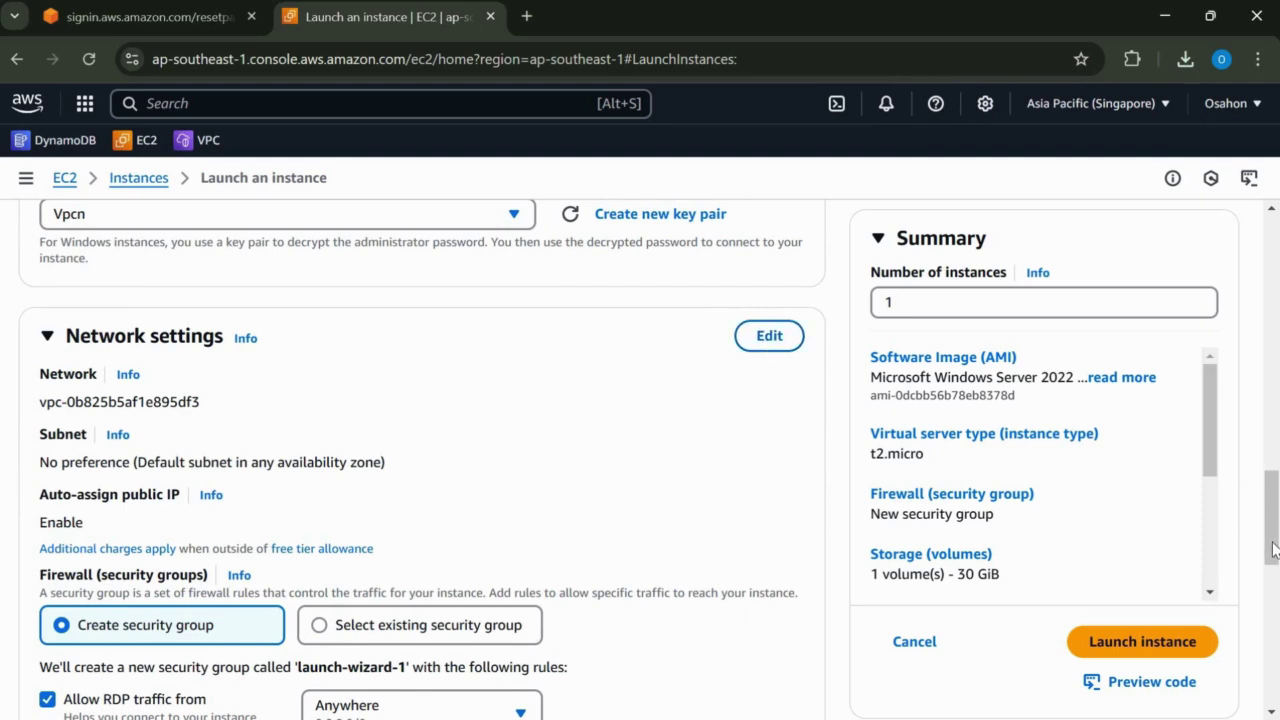
{"action": "scroll", "coordinate": [571, 503], "scroll_direction": "down", "scroll_amount": 3}
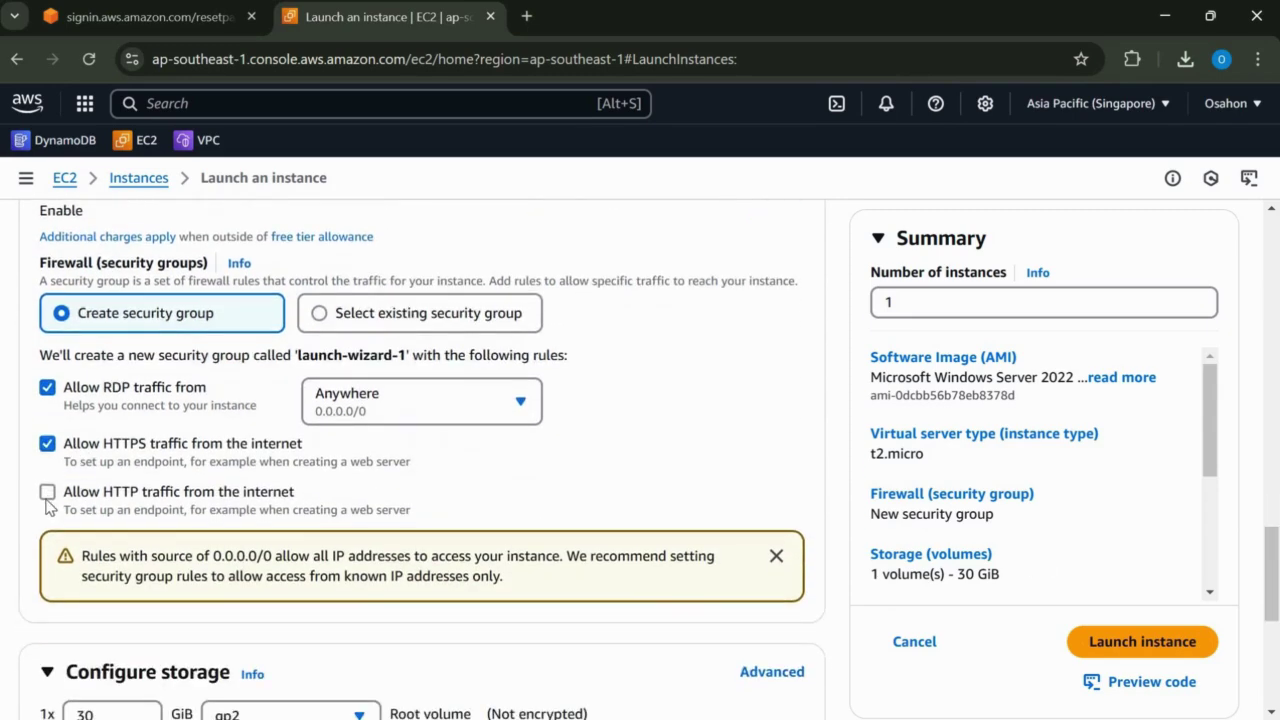
{"action": "left_click", "coordinate": [191, 496]}
Edit the network settings to place the instance in the Vpcn VPC and its Public subnet in ap-southeast-1a (172.31.16.0/20).
{"action": "scroll", "coordinate": [837, 403], "scroll_direction": "up", "scroll_amount": 3}
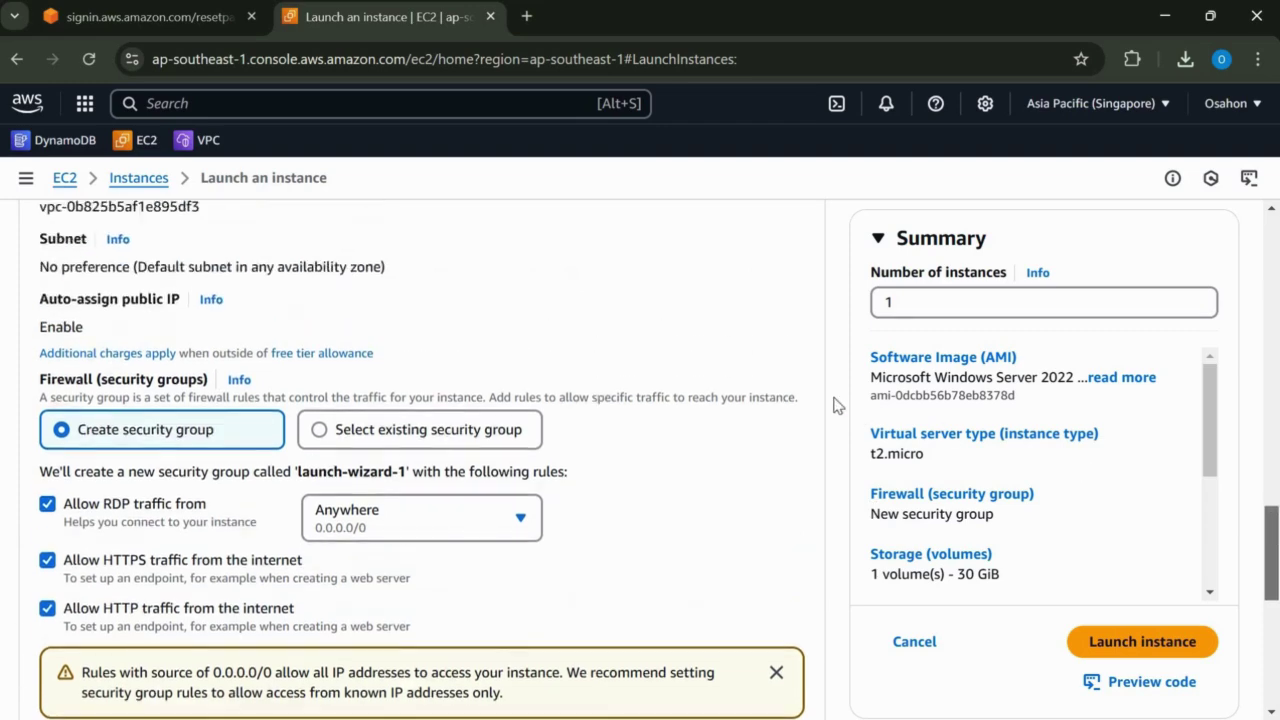
{"action": "left_click", "coordinate": [770, 323]}
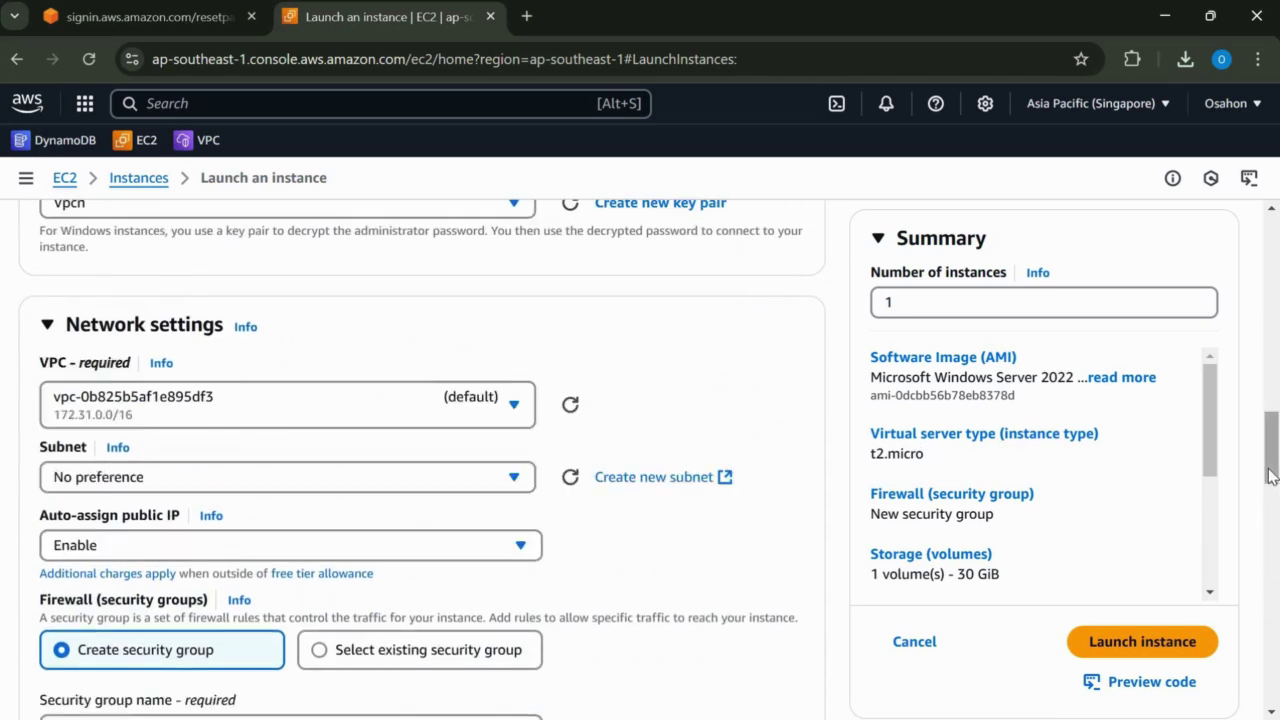
{"action": "scroll", "coordinate": [534, 274], "scroll_direction": "down", "scroll_amount": 2}
{"action": "left_click", "coordinate": [500, 250]}
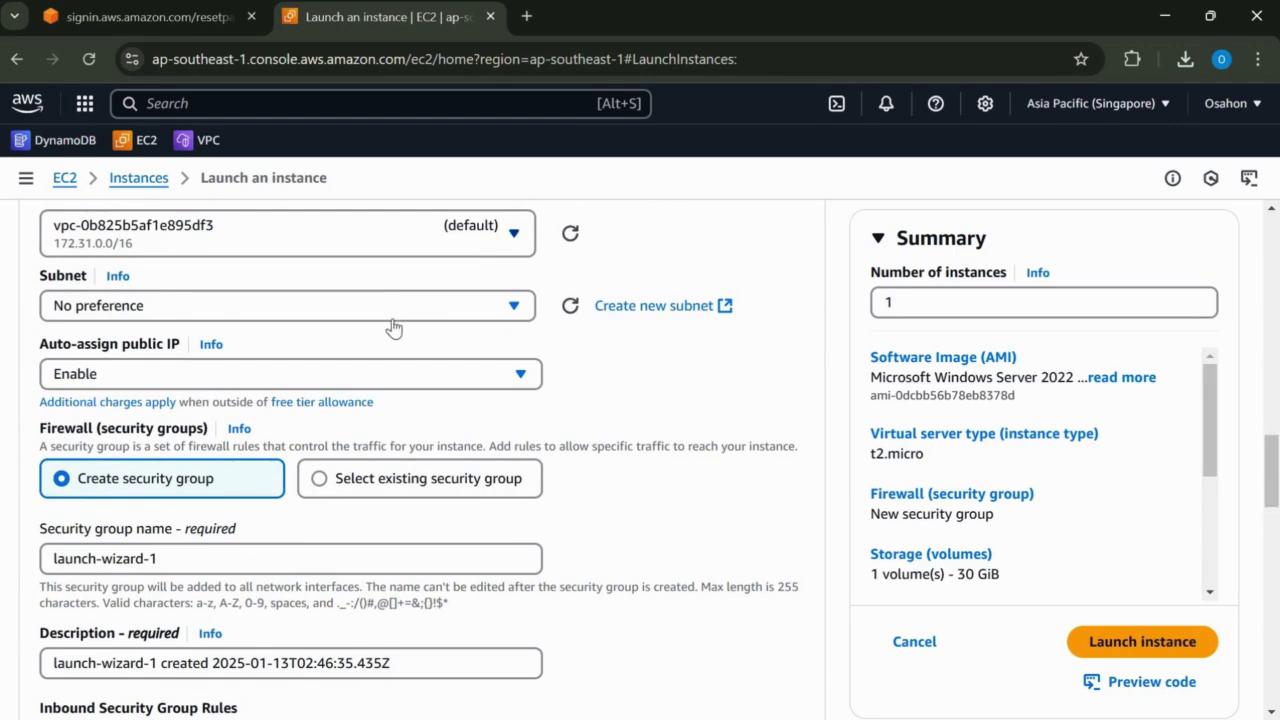
{"action": "left_click", "coordinate": [319, 337]}
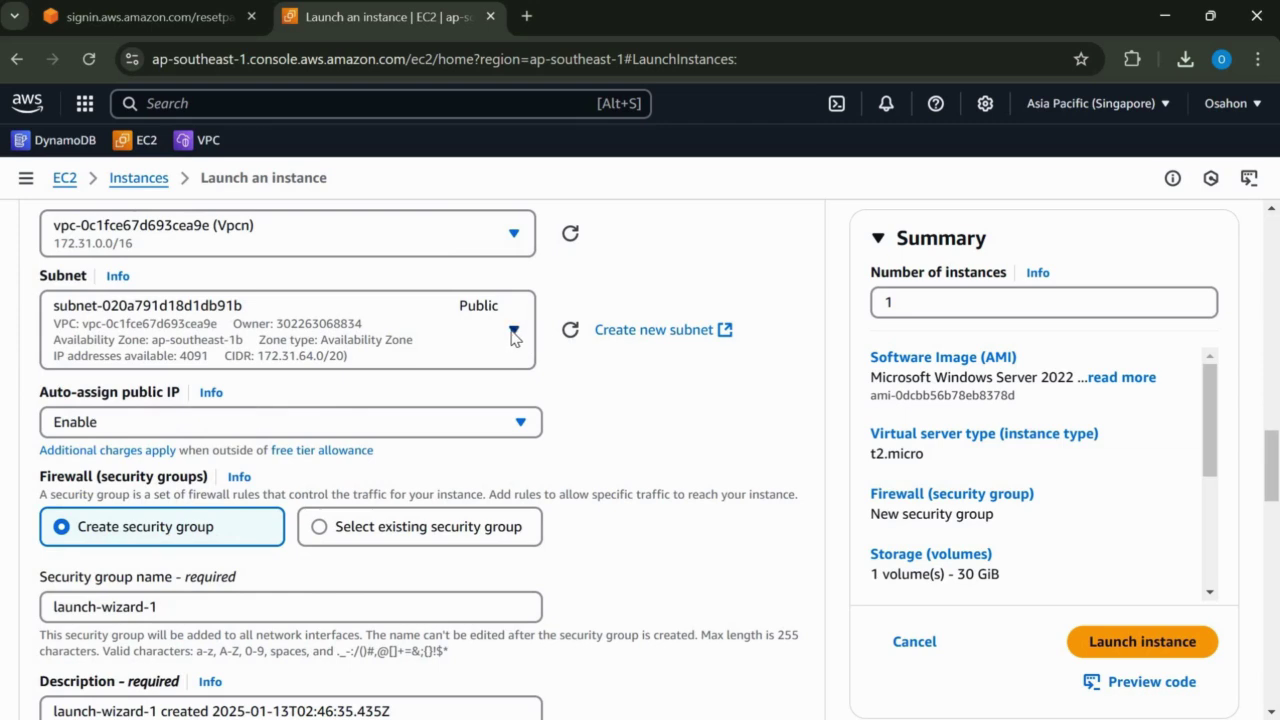
{"action": "left_click", "coordinate": [513, 338]}
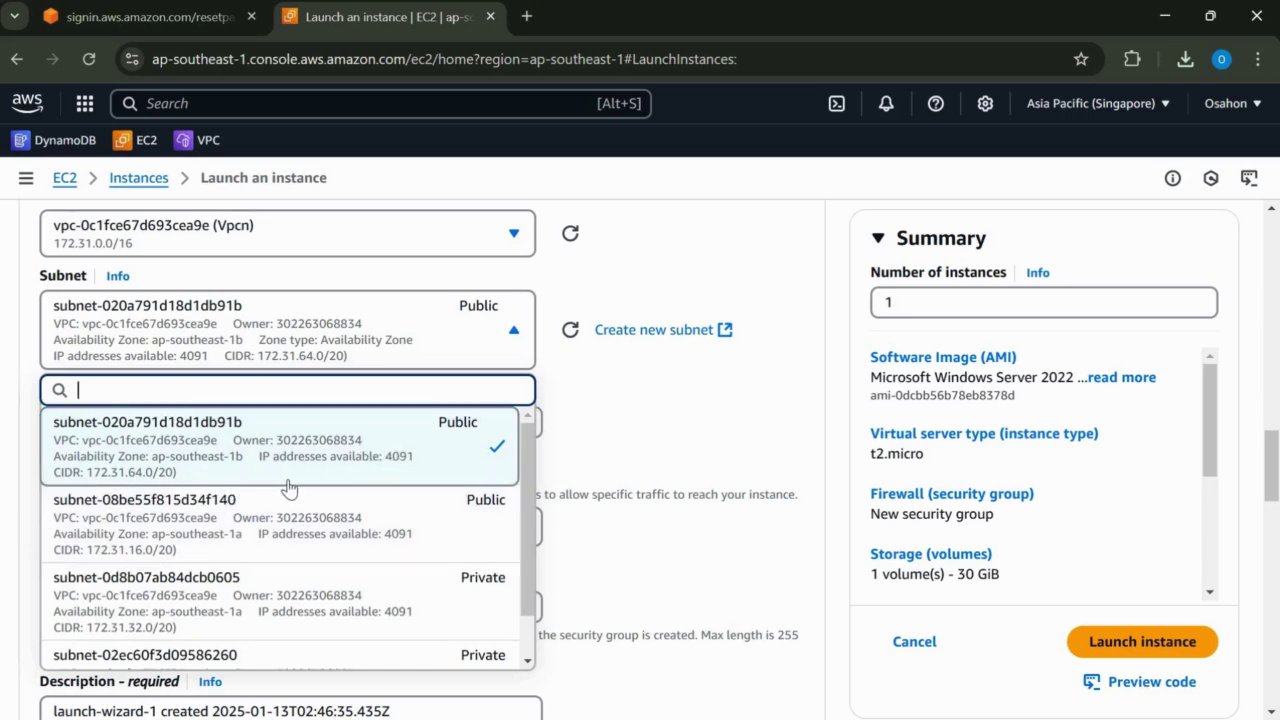
{"action": "left_click", "coordinate": [240, 540]}
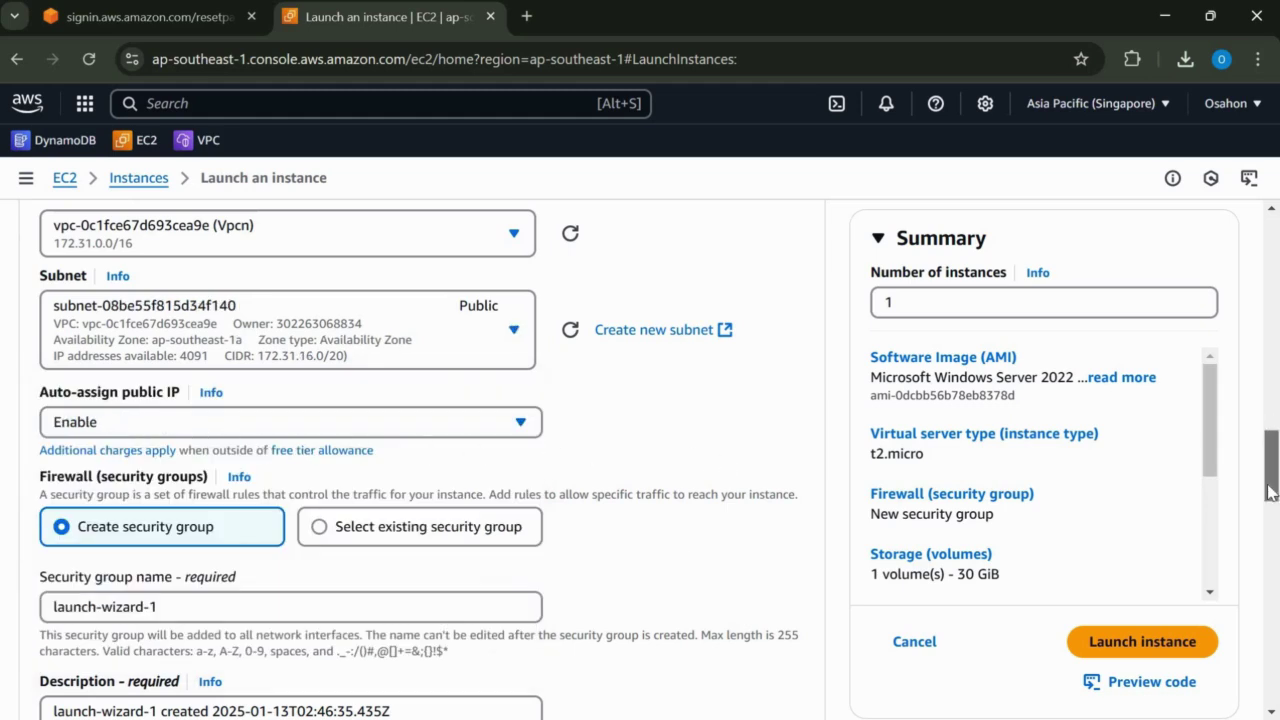
Review the new security group's inbound rules and the storage configuration before launching the instance.
{"action": "scroll", "coordinate": [1270, 490], "scroll_direction": "down", "scroll_amount": 3}
{"action": "left_click_drag", "start_coordinate": [1270, 503], "coordinate": [1265, 522]}
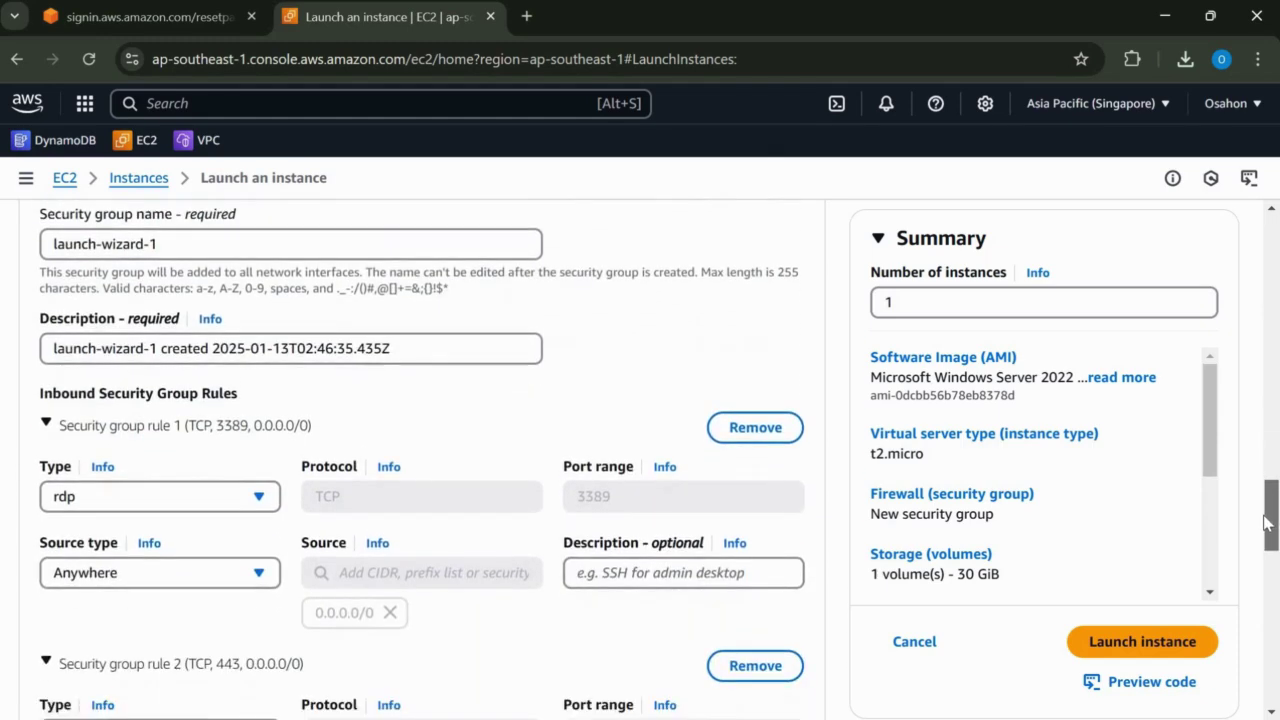
{"action": "scroll", "coordinate": [183, 380], "scroll_direction": "down", "scroll_amount": 2}
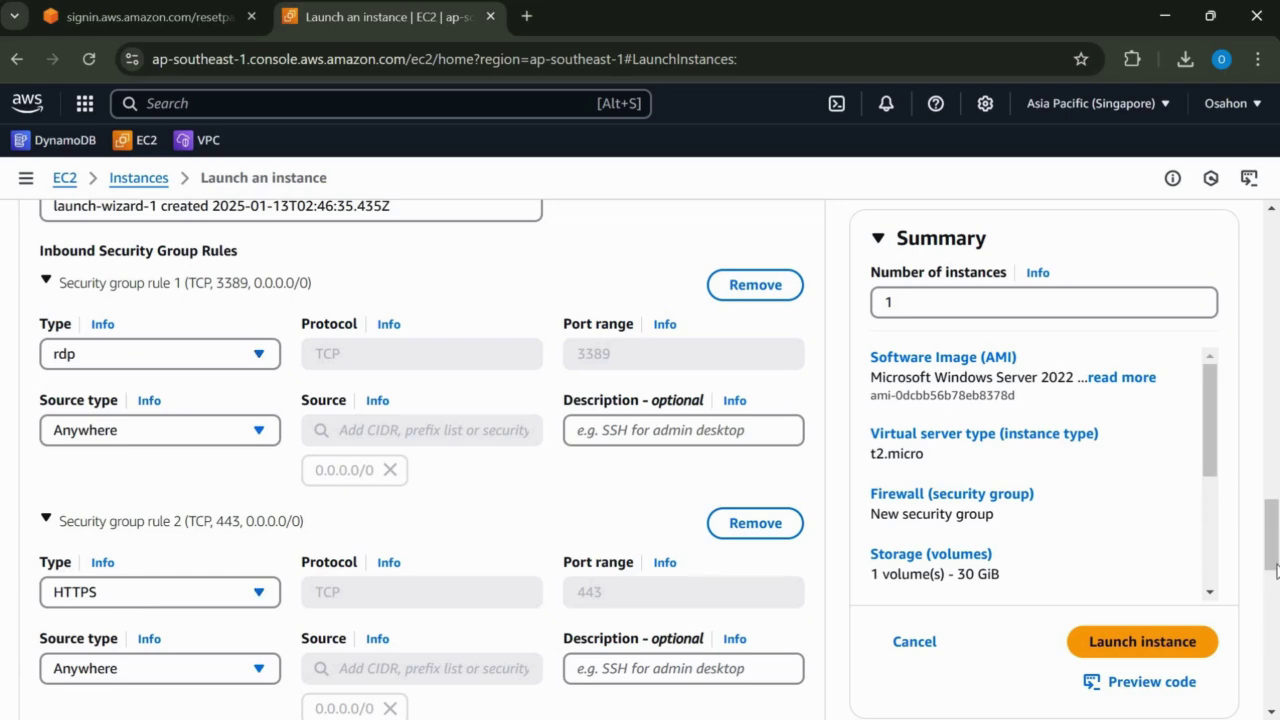
{"action": "scroll", "coordinate": [1276, 580], "scroll_direction": "down", "scroll_amount": 4}
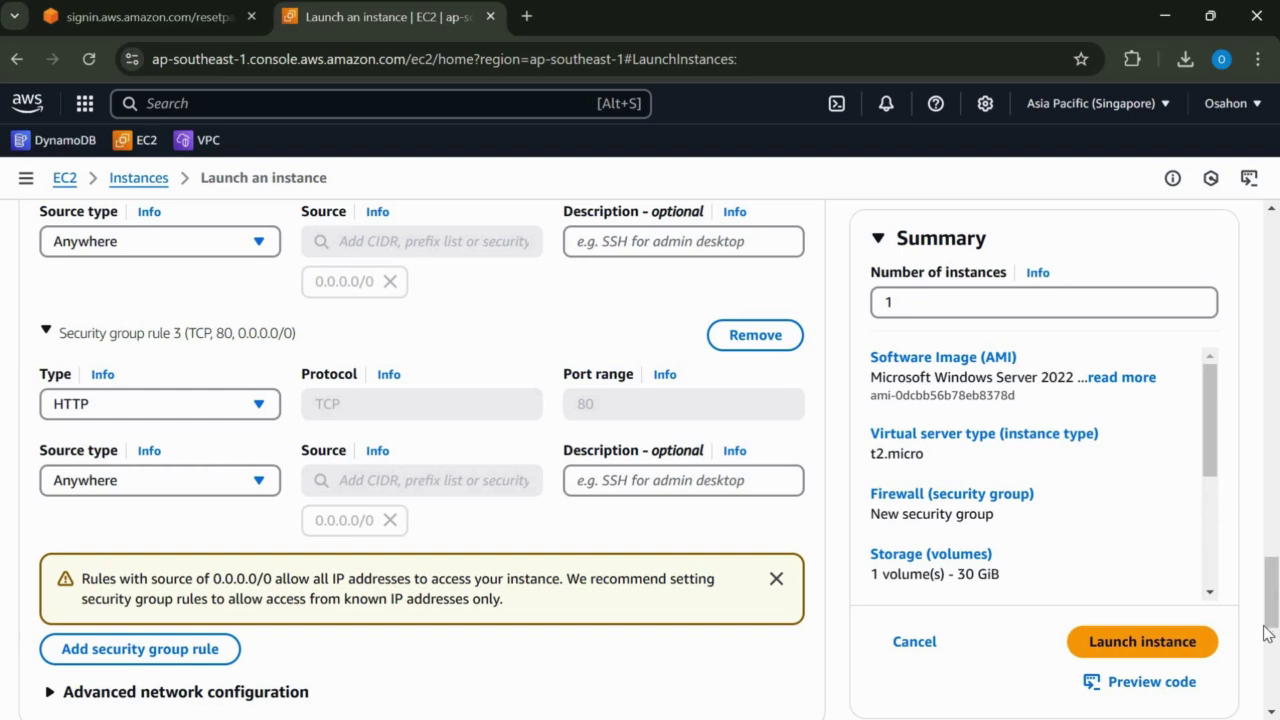
{"action": "scroll", "coordinate": [1268, 632], "scroll_direction": "down", "scroll_amount": 5}
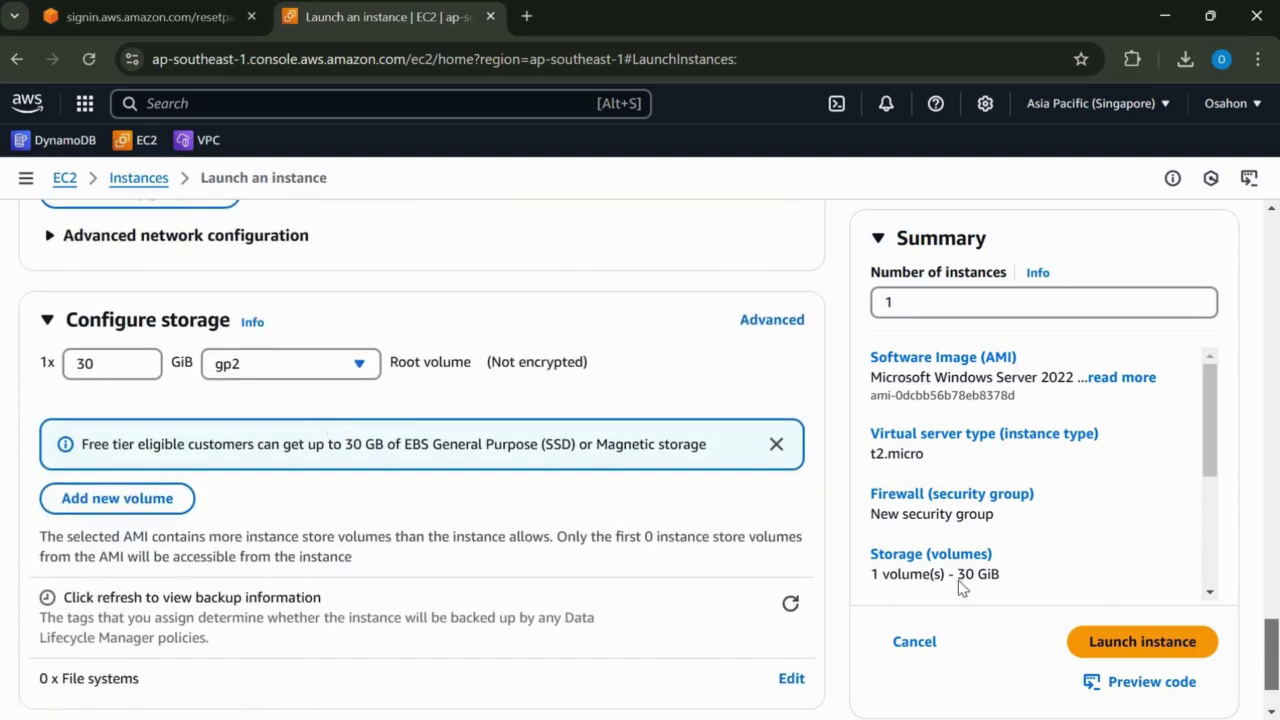
{"action": "scroll", "coordinate": [1211, 540], "scroll_direction": "down", "scroll_amount": 1}
{"action": "scroll", "coordinate": [1206, 430], "scroll_direction": "down", "scroll_amount": 2}
{"action": "scroll", "coordinate": [1206, 409], "scroll_direction": "up", "scroll_amount": 5}
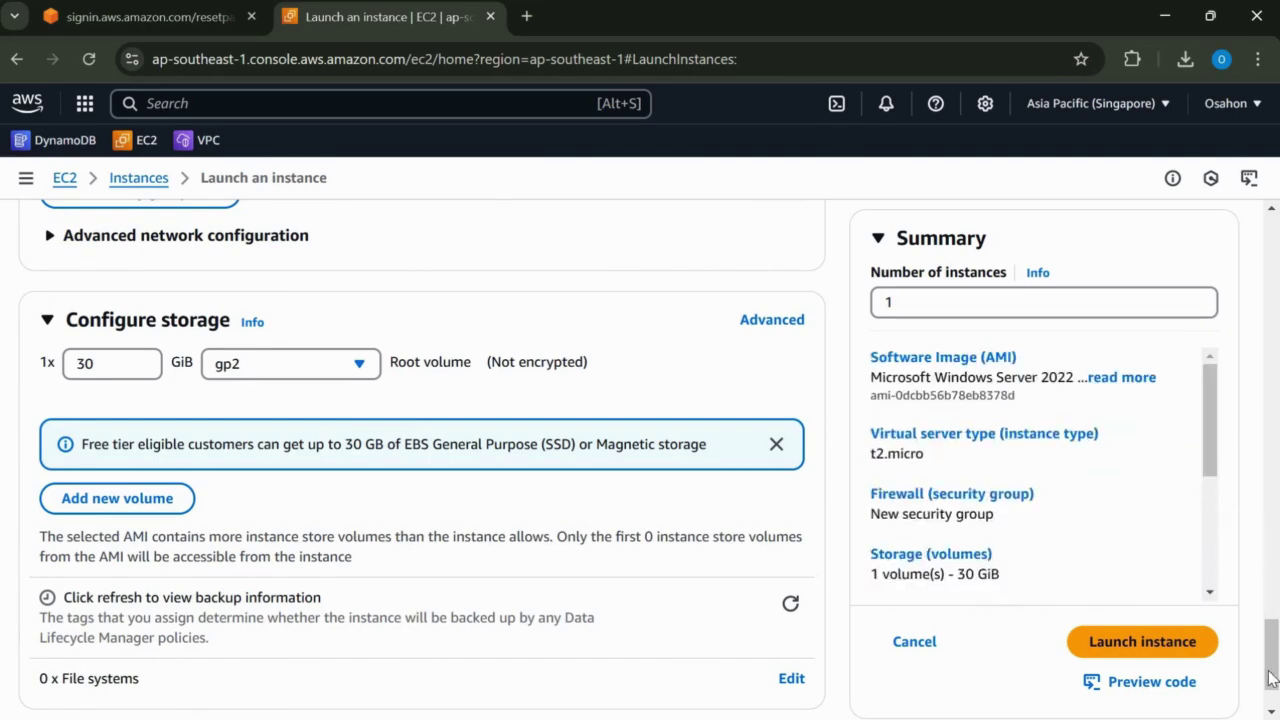
{"action": "scroll", "coordinate": [1273, 662], "scroll_direction": "down", "scroll_amount": 1}
{"action": "scroll", "coordinate": [1275, 655], "scroll_direction": "up", "scroll_amount": 1}
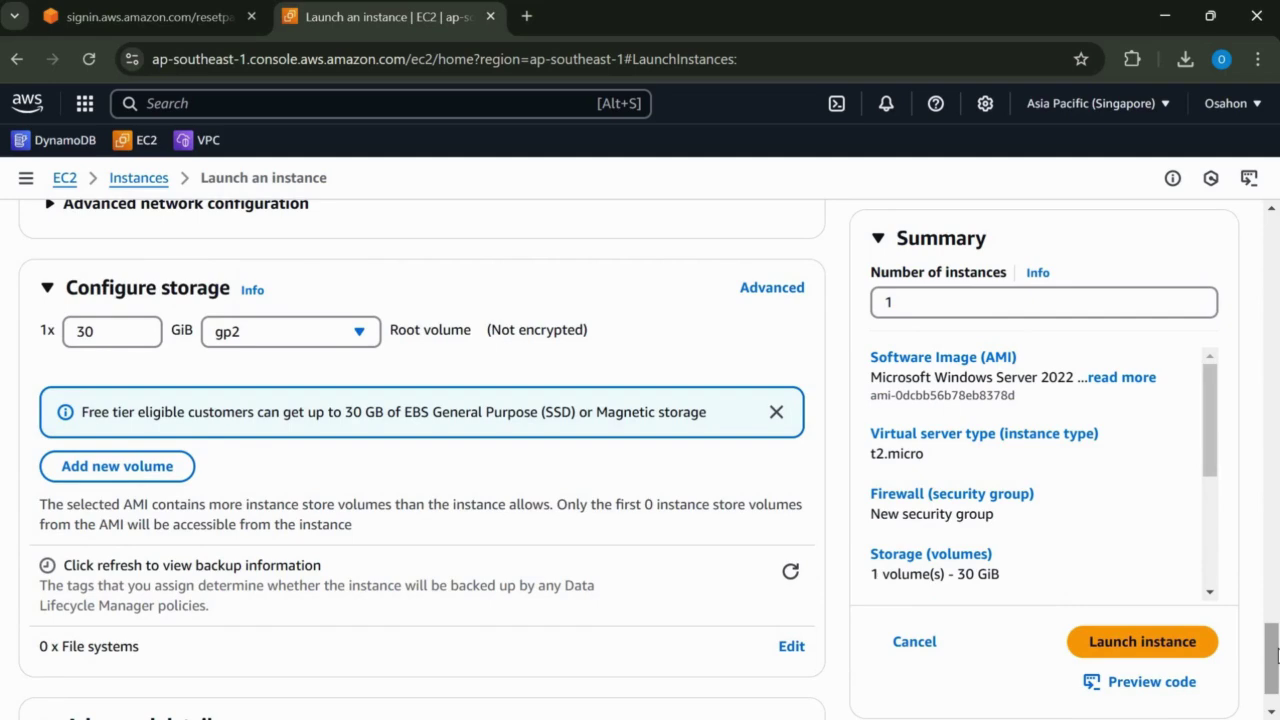
Launch the Window1 instance and open it in the instances list.
{"action": "left_click", "coordinate": [1145, 652]}
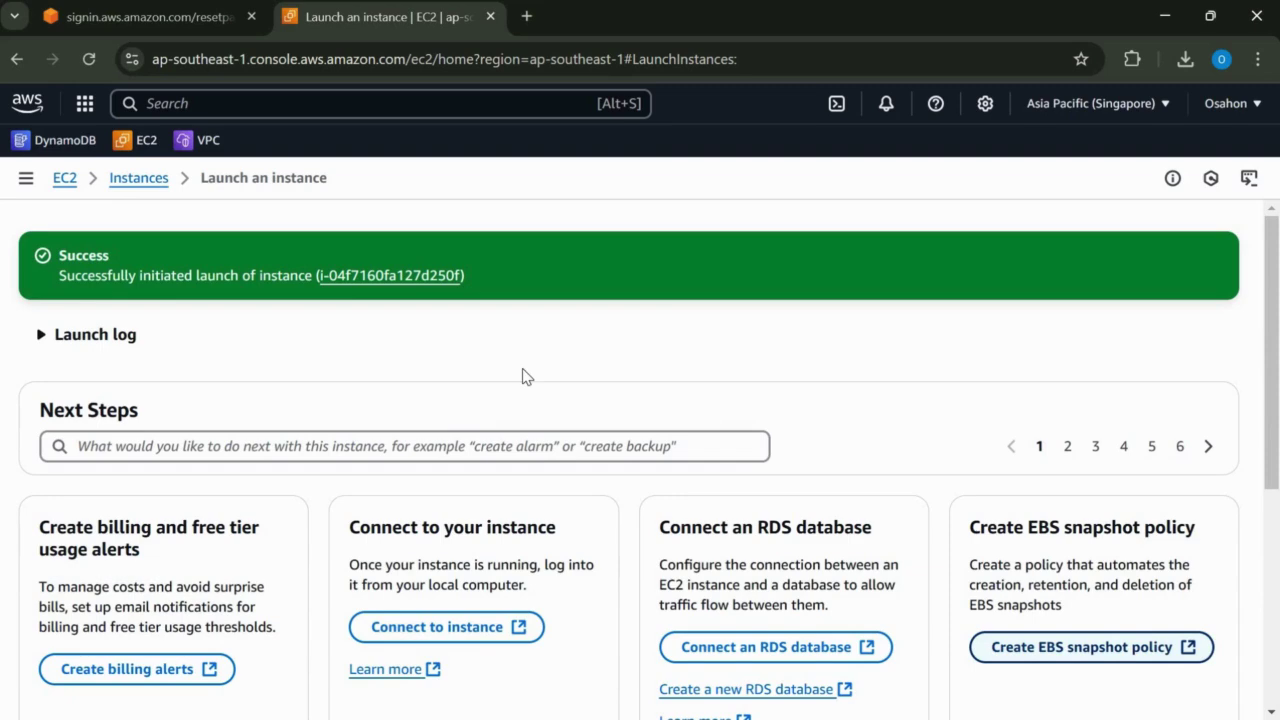
{"action": "left_click", "coordinate": [380, 282]}
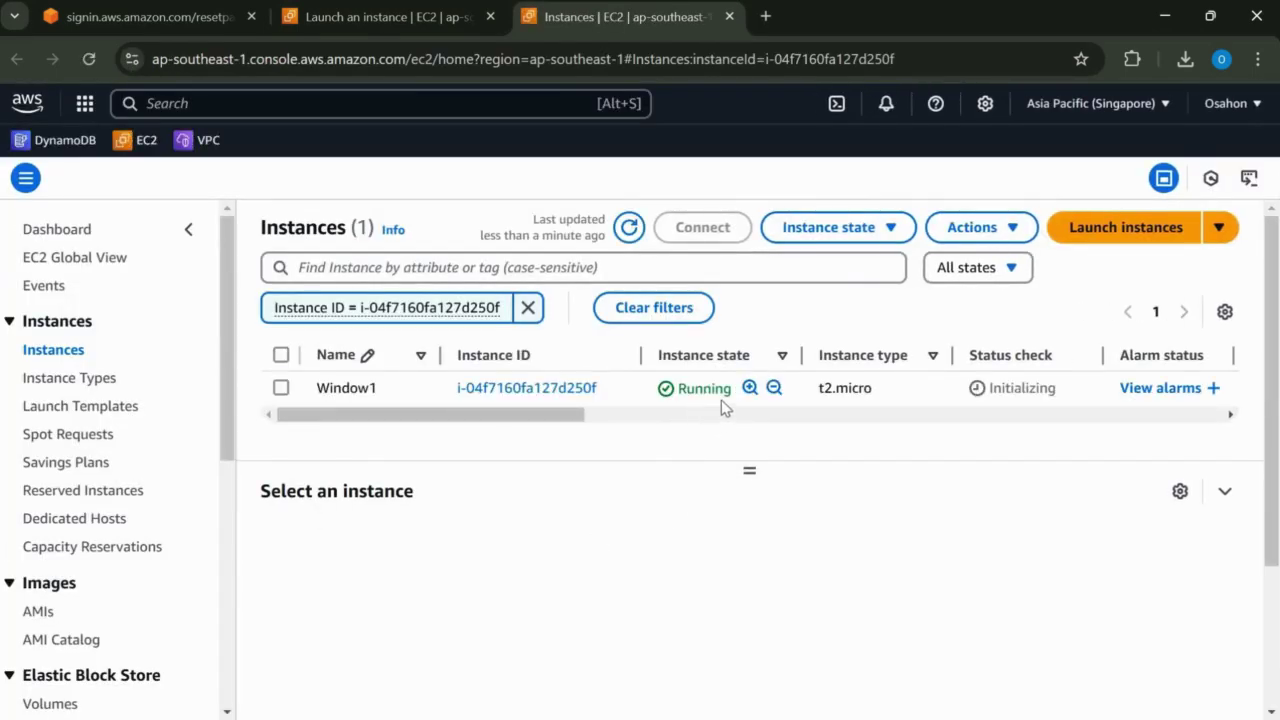
Start launching another instance with the same configuration as Window1 and name it Window2.
{"action": "left_click", "coordinate": [281, 389]}
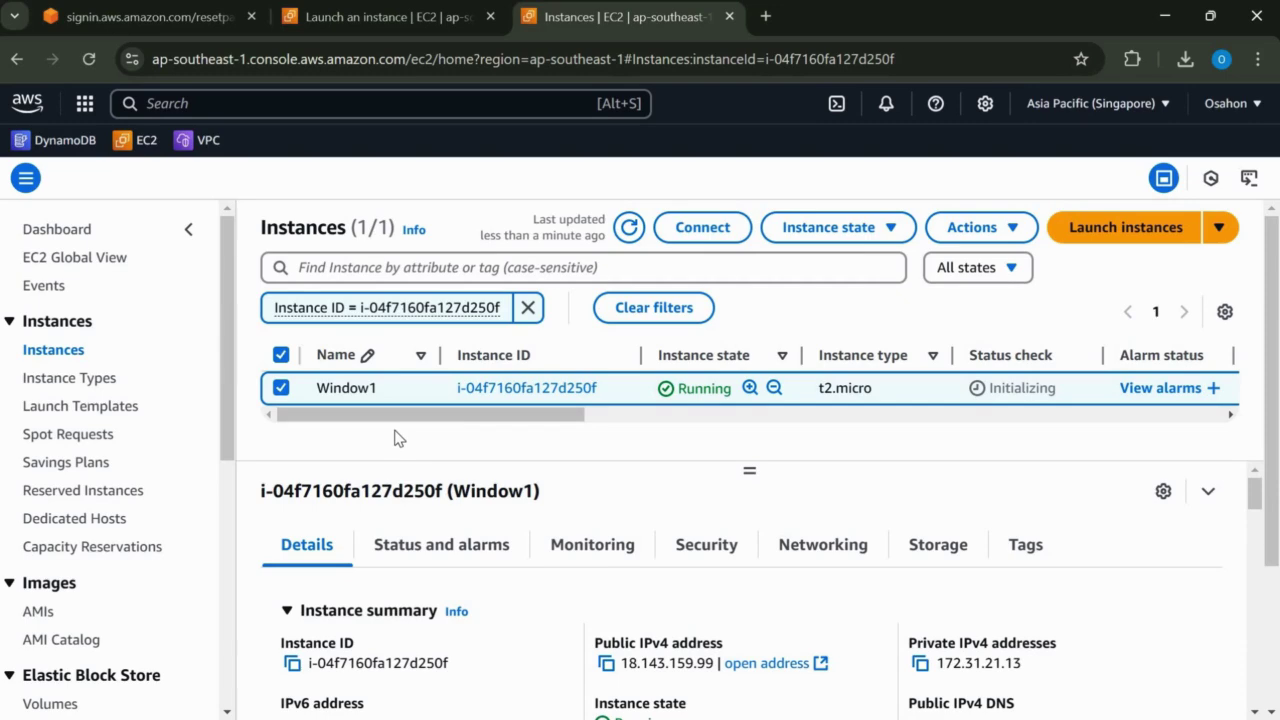
{"action": "left_click", "coordinate": [1013, 229]}
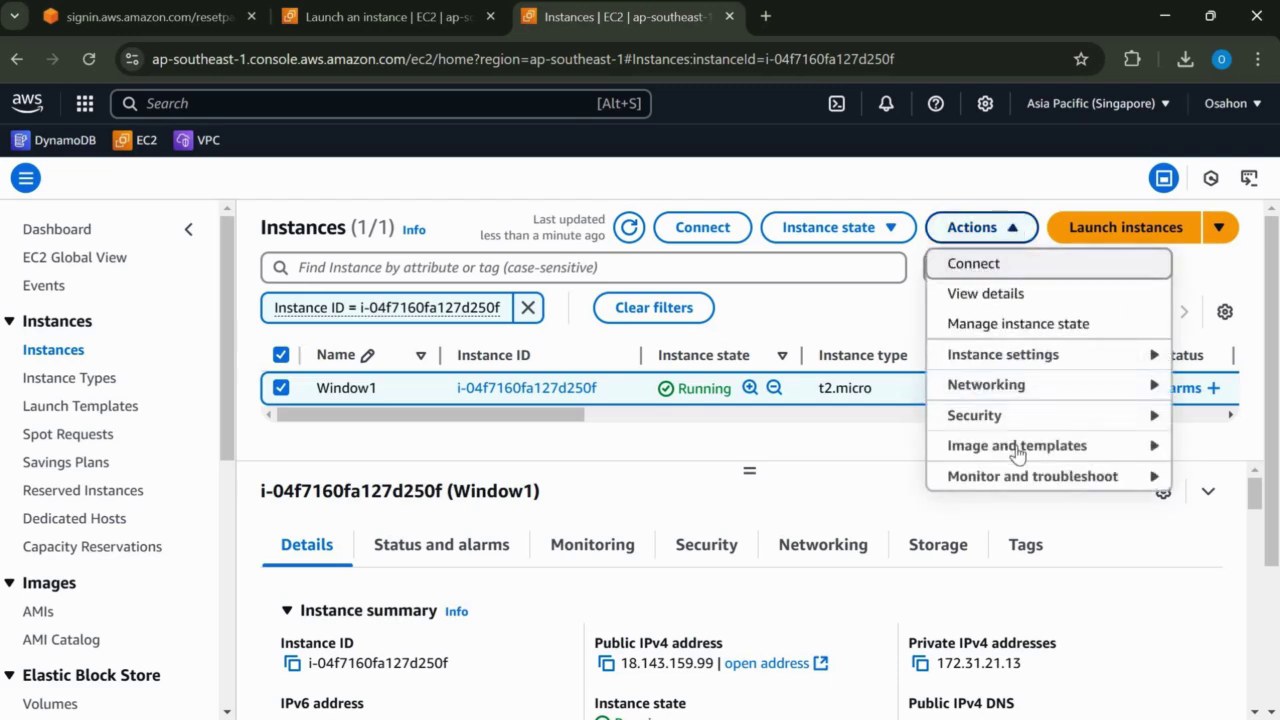
{"action": "left_click", "coordinate": [1016, 448]}
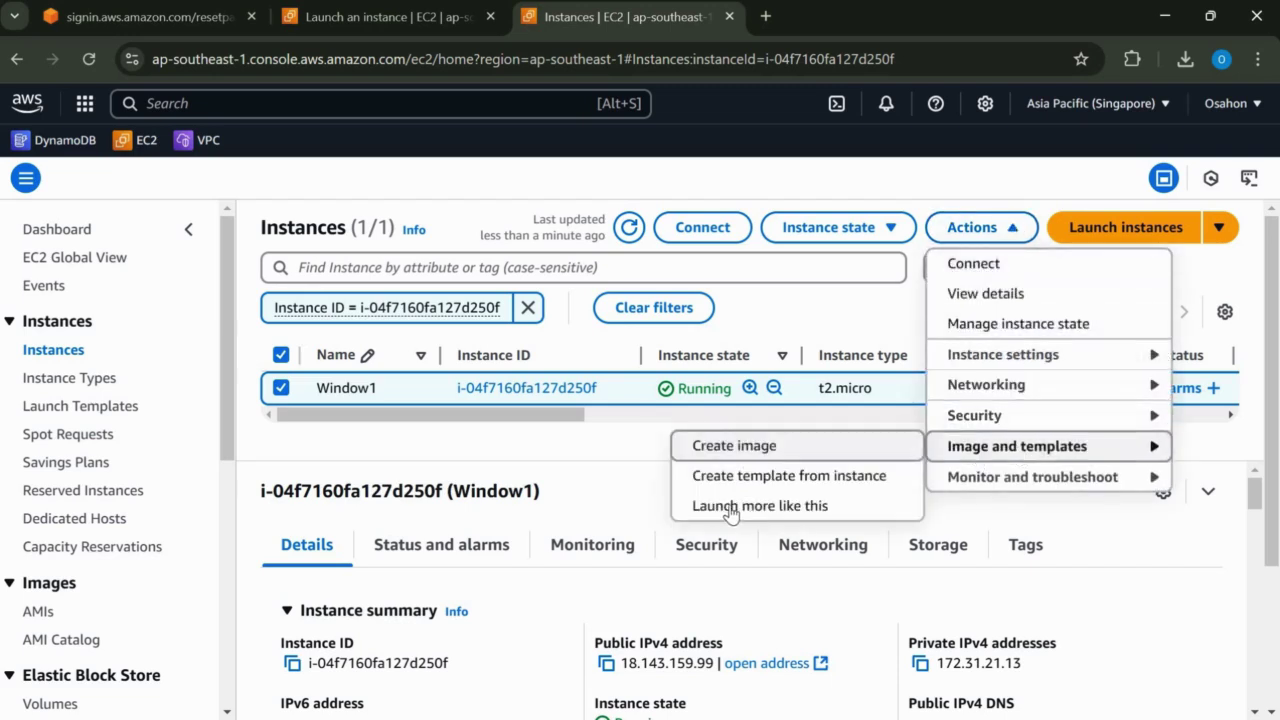
{"action": "left_click", "coordinate": [821, 506]}
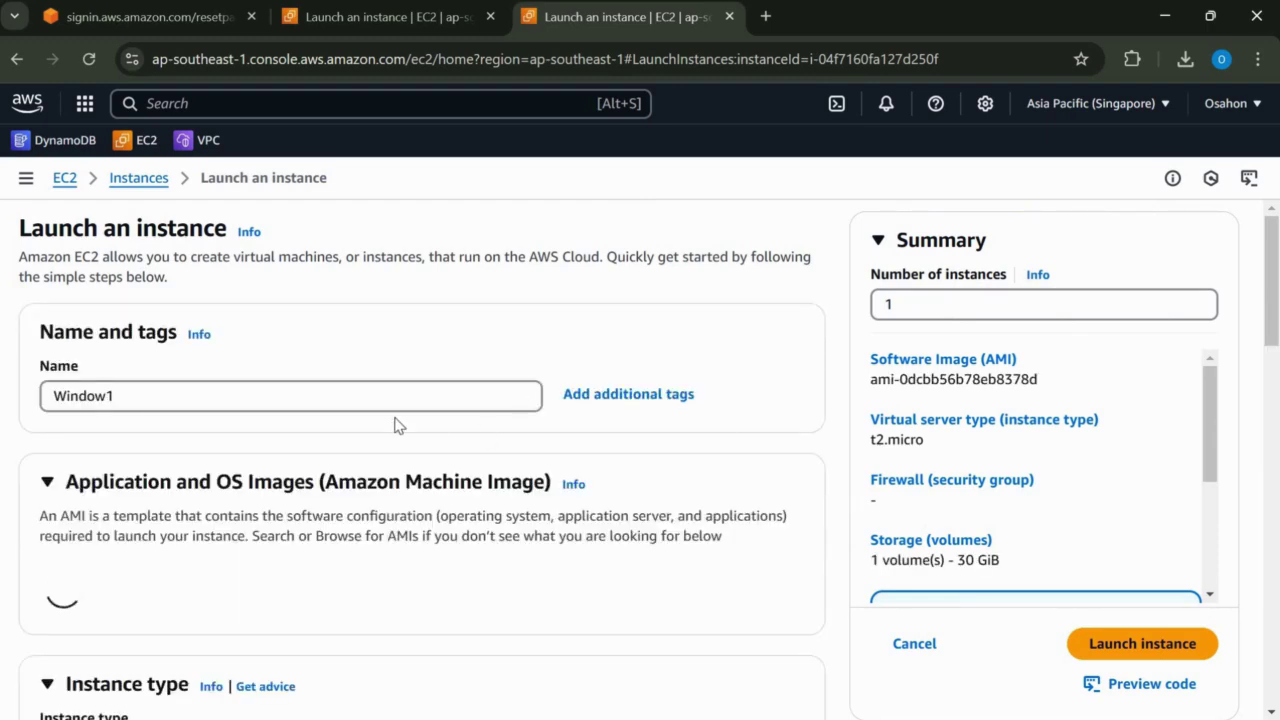
{"action": "left_click", "coordinate": [356, 396]}
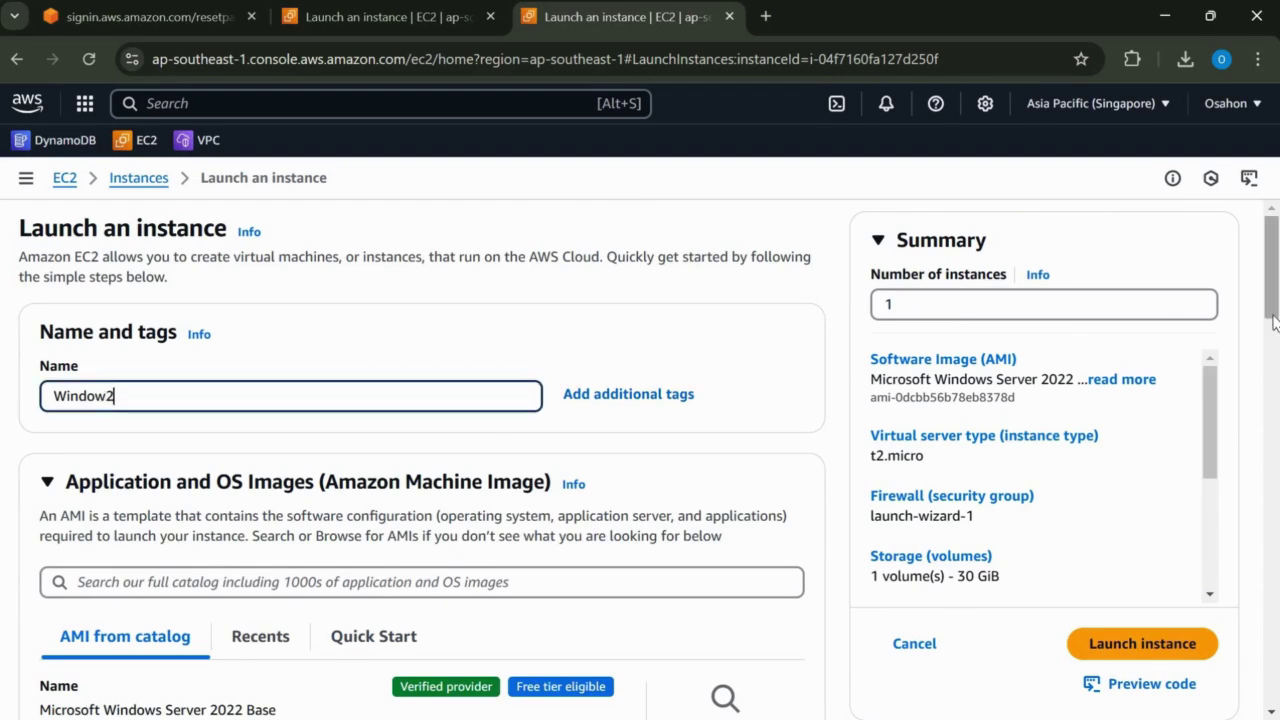
Choose the existing Vpcn key pair for the Window2 instance's login.
{"action": "scroll", "coordinate": [1266, 376], "scroll_direction": "down", "scroll_amount": 2}
{"action": "scroll", "coordinate": [1266, 390], "scroll_direction": "down", "scroll_amount": 4}
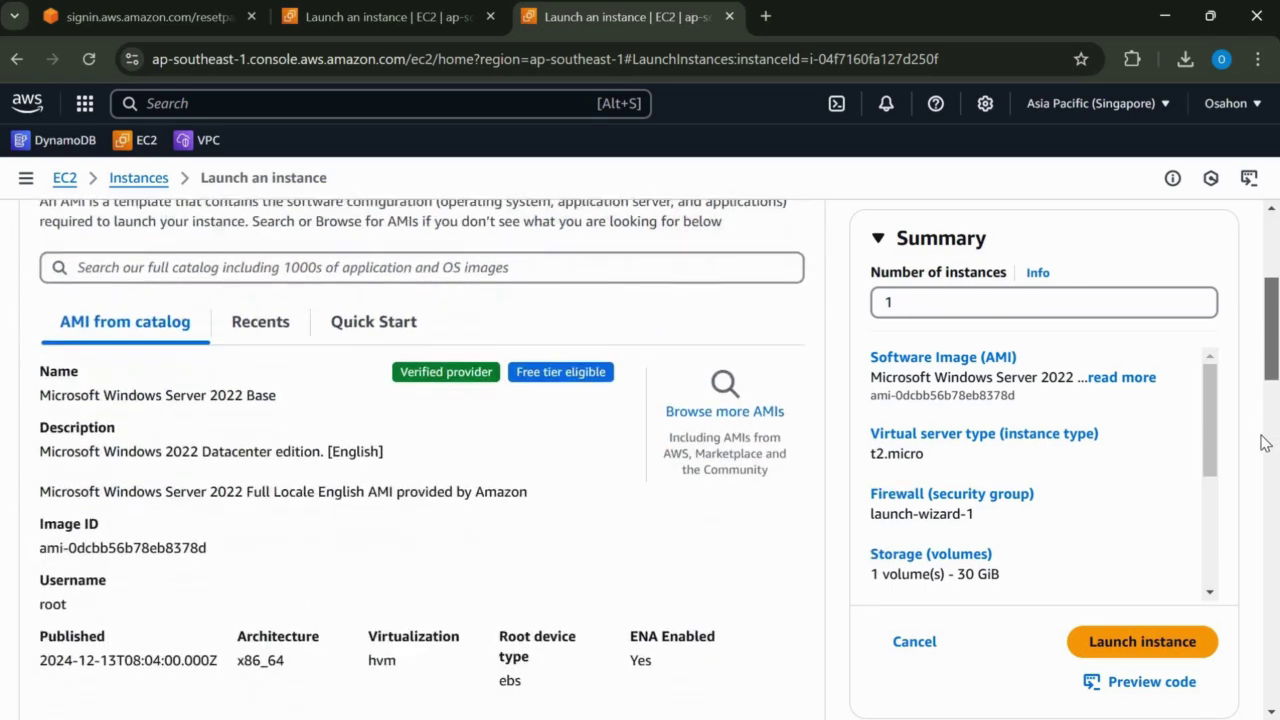
{"action": "scroll", "coordinate": [546, 408], "scroll_direction": "down", "scroll_amount": 4}
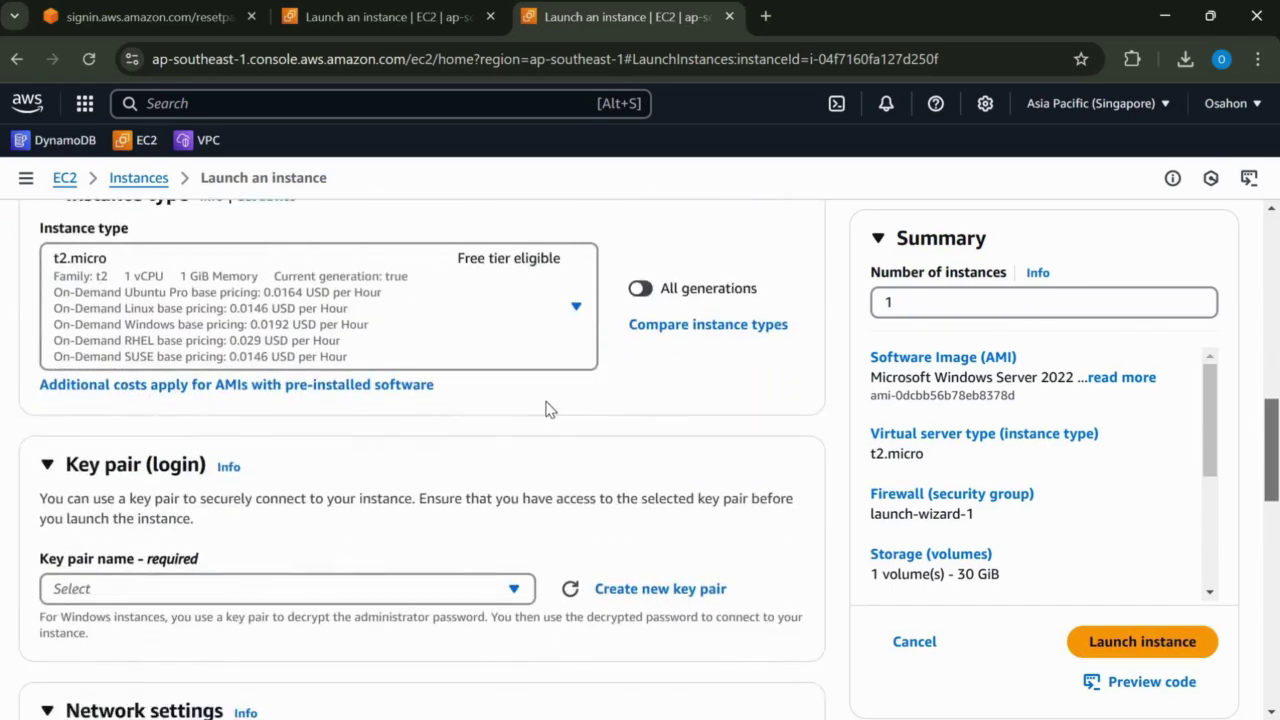
{"action": "left_click", "coordinate": [436, 398]}
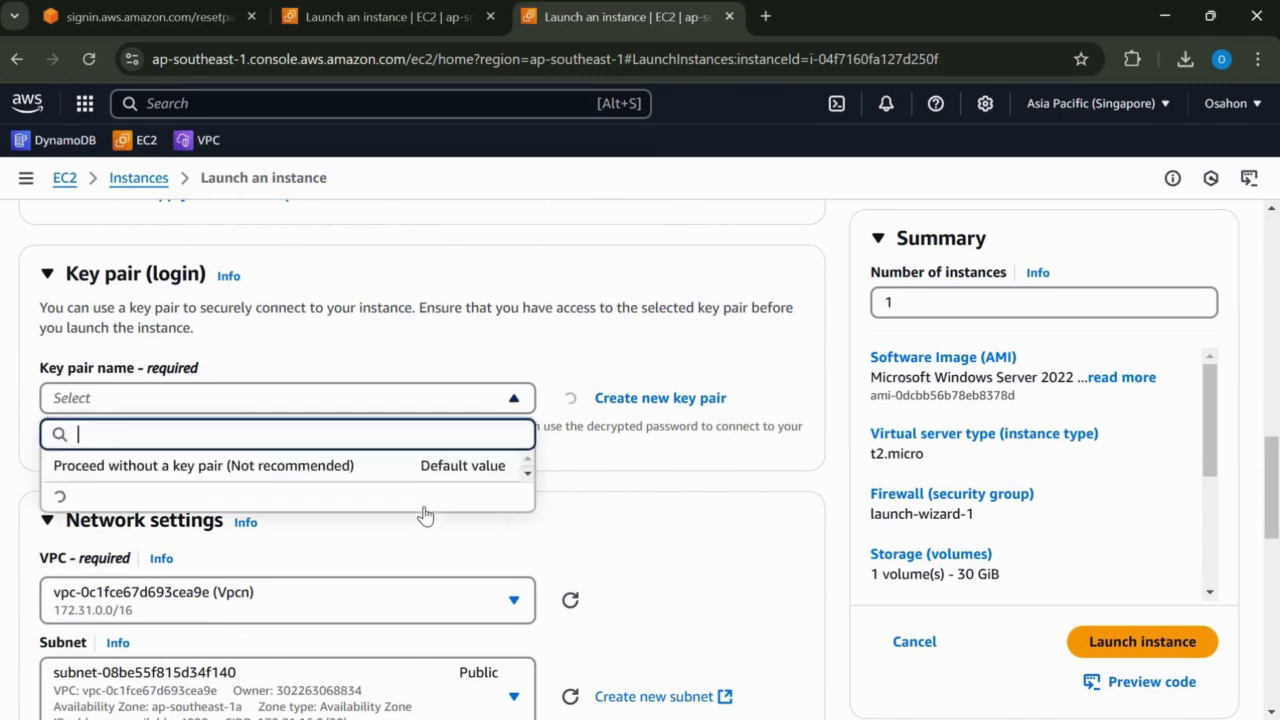
{"action": "key", "text": "Return"}
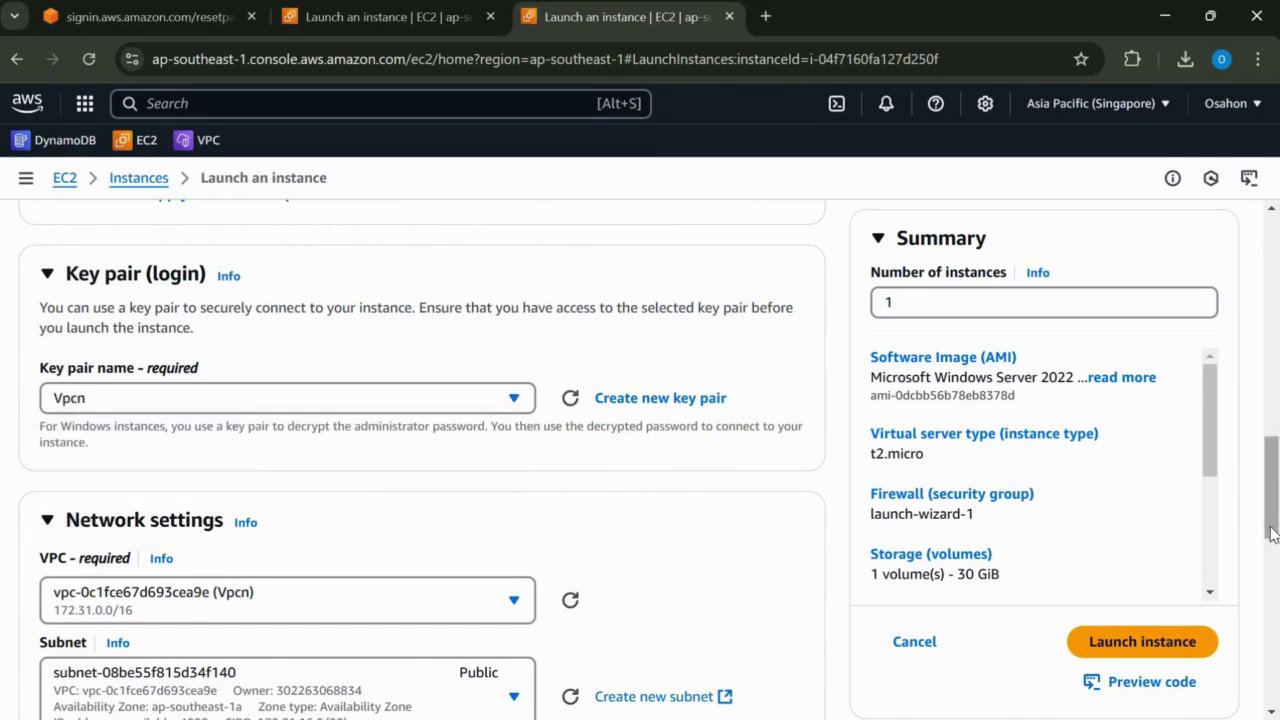
Place Window2 in the private subnet with CIDR 172.31.32.0/20 in ap-southeast-1a and disable auto-assignment of a public IP.
{"action": "scroll", "coordinate": [423, 391], "scroll_direction": "down", "scroll_amount": 2}
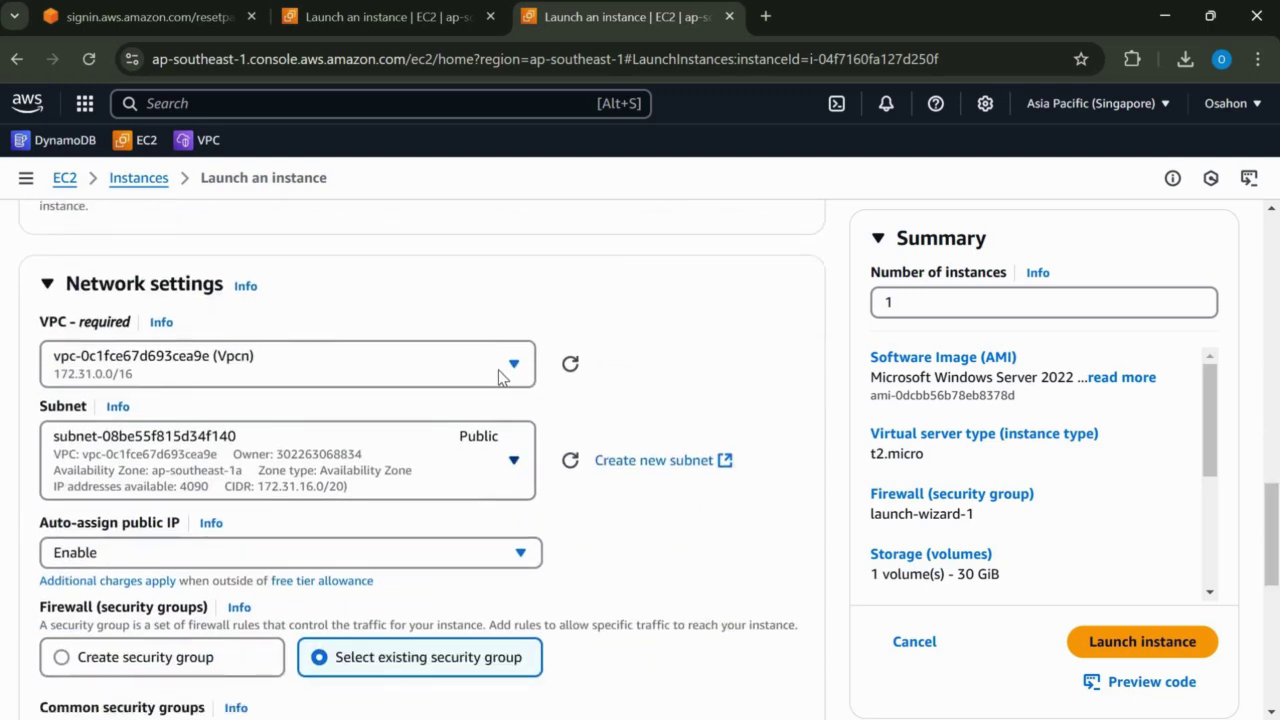
{"action": "left_click", "coordinate": [494, 466]}
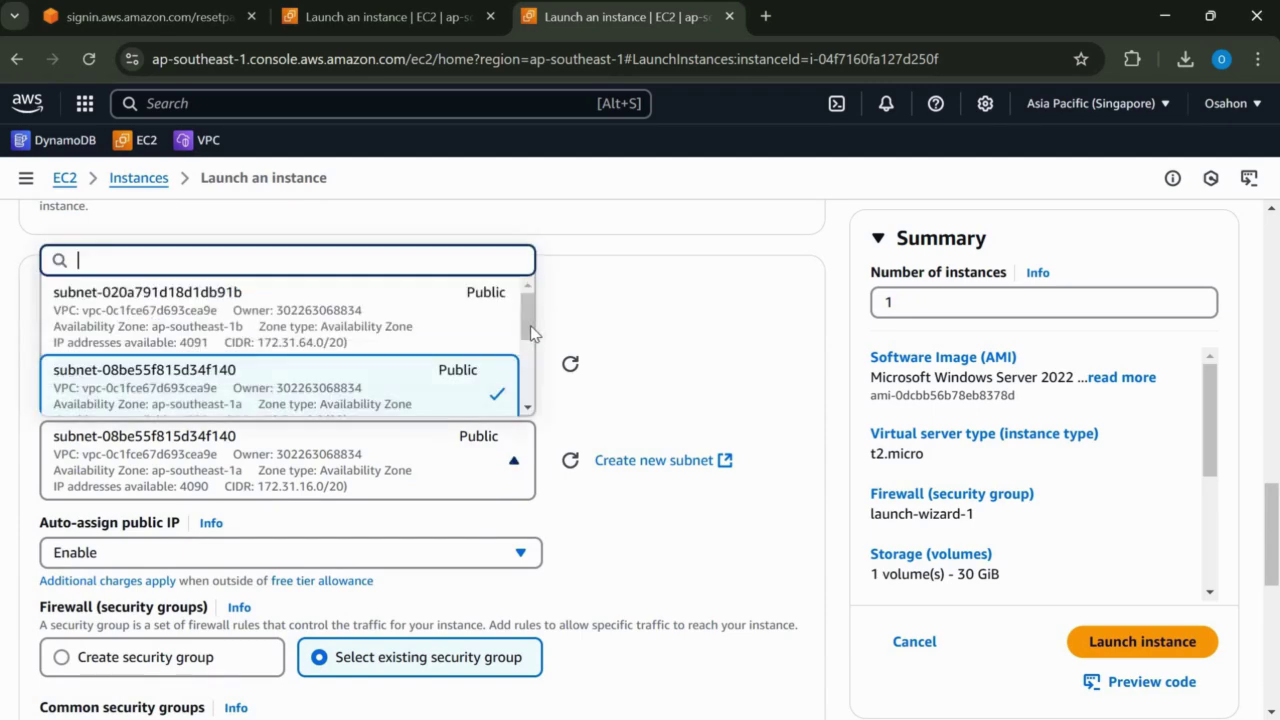
{"action": "scroll", "coordinate": [526, 350], "scroll_direction": "down", "scroll_amount": 1}
{"action": "scroll", "coordinate": [522, 362], "scroll_direction": "down", "scroll_amount": 3}
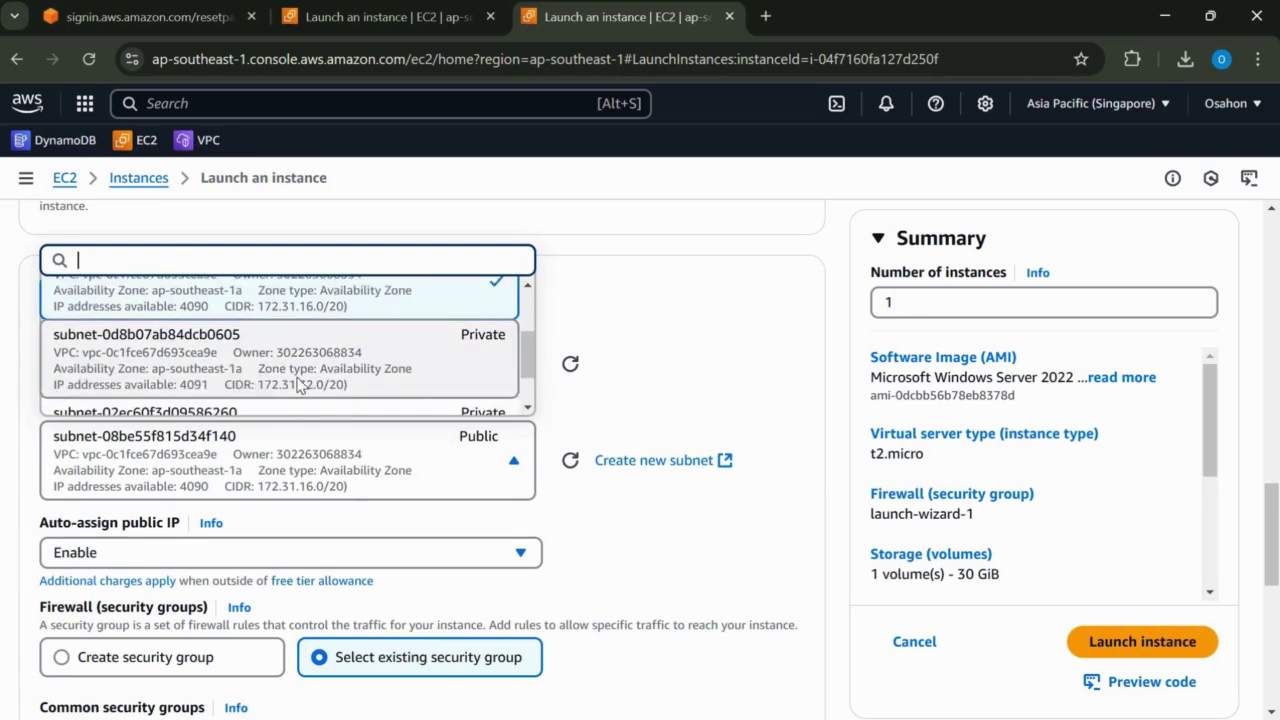
{"action": "left_click", "coordinate": [297, 384]}
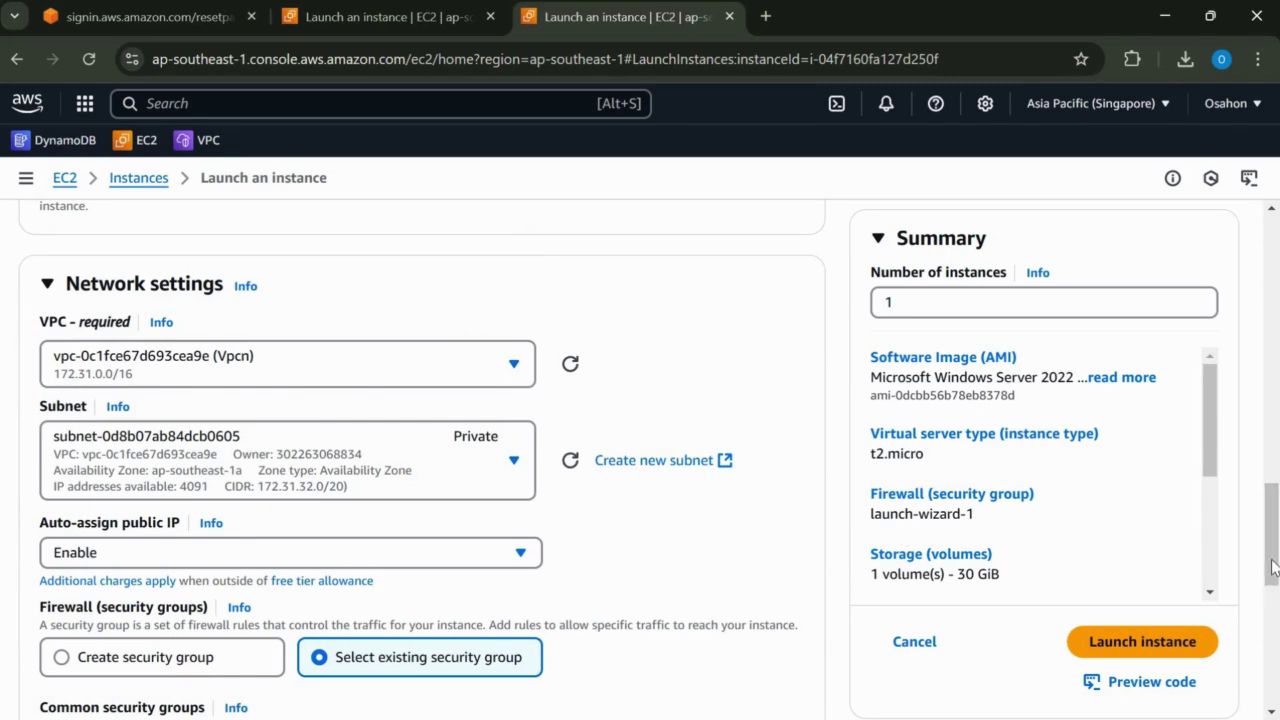
{"action": "scroll", "coordinate": [773, 436], "scroll_direction": "down", "scroll_amount": 2}
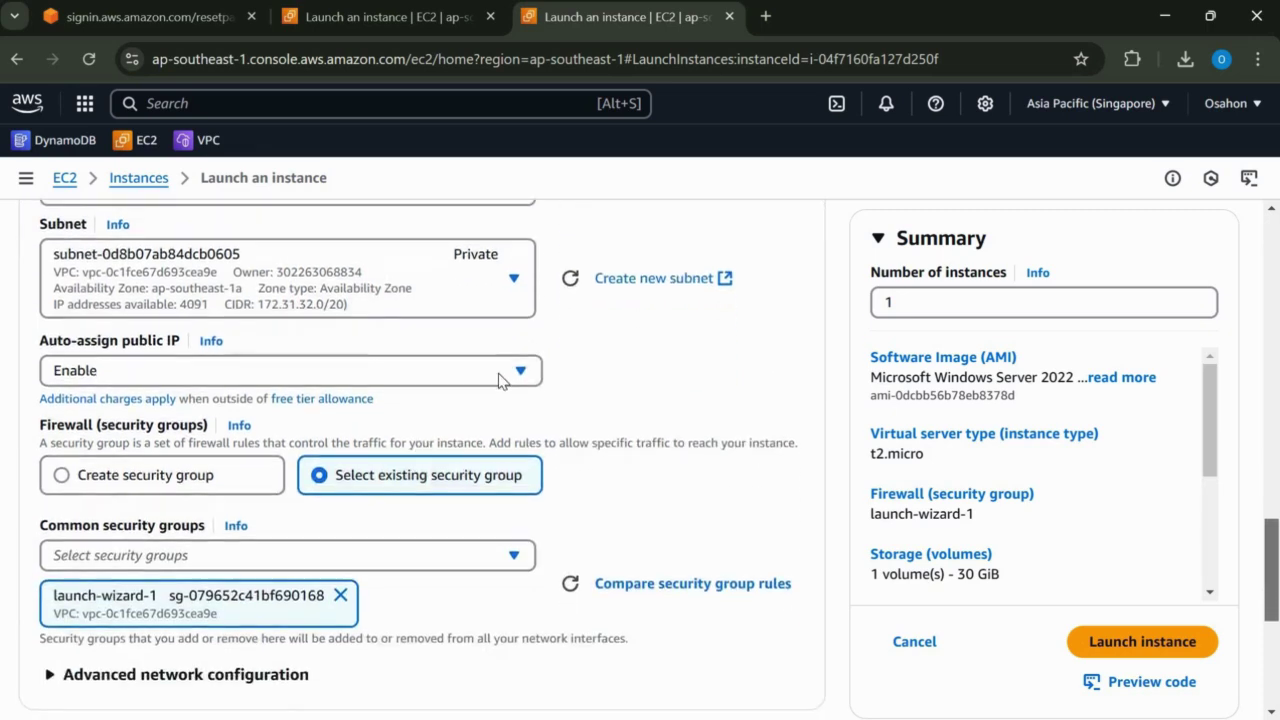
{"action": "left_click", "coordinate": [396, 371]}
{"action": "left_click", "coordinate": [394, 437]}
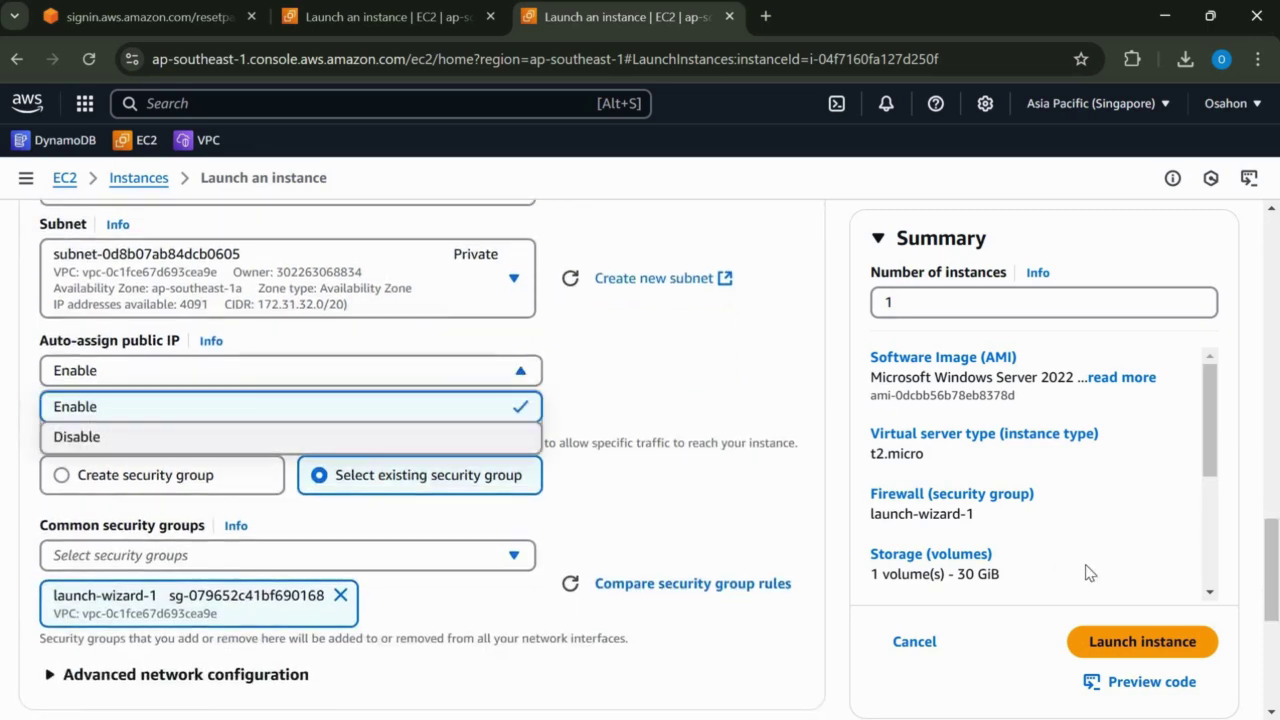
Launch the Window2 instance and open it in the instances list.
{"action": "left_click_drag", "start_coordinate": [1272, 590], "coordinate": [1272, 674]}
{"action": "left_click", "coordinate": [1133, 611]}
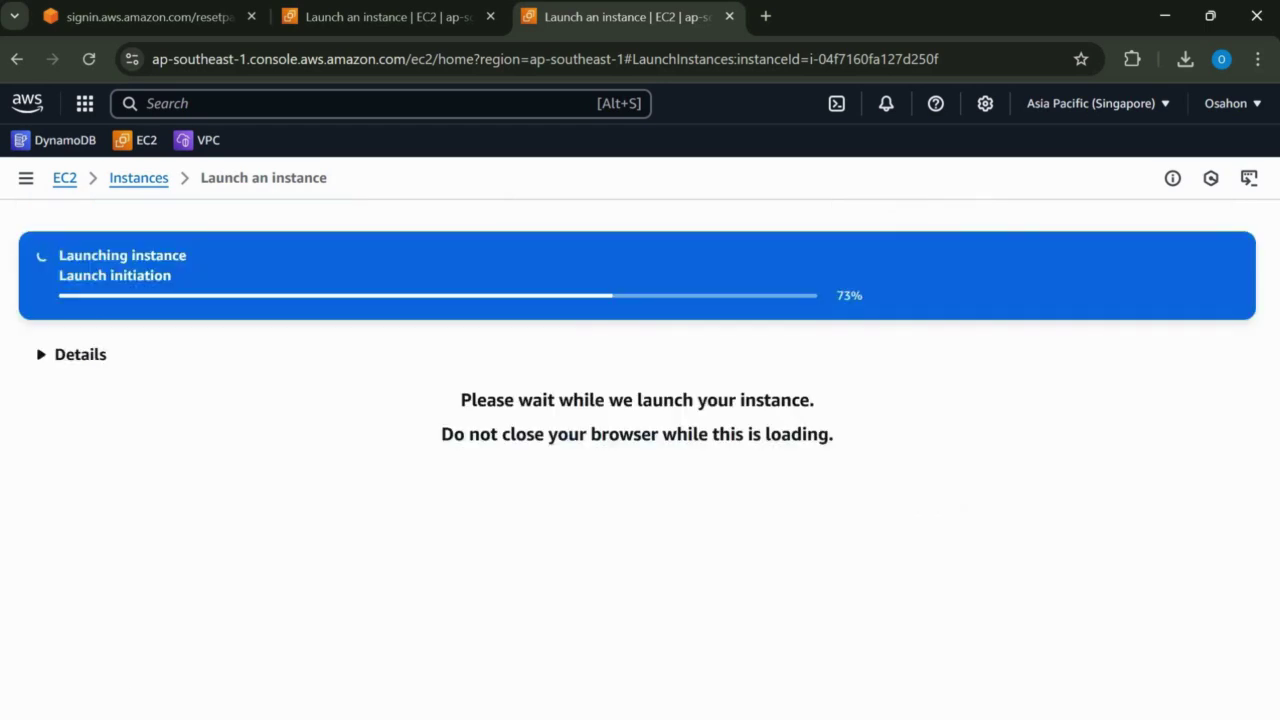
{"action": "left_click", "coordinate": [378, 283]}
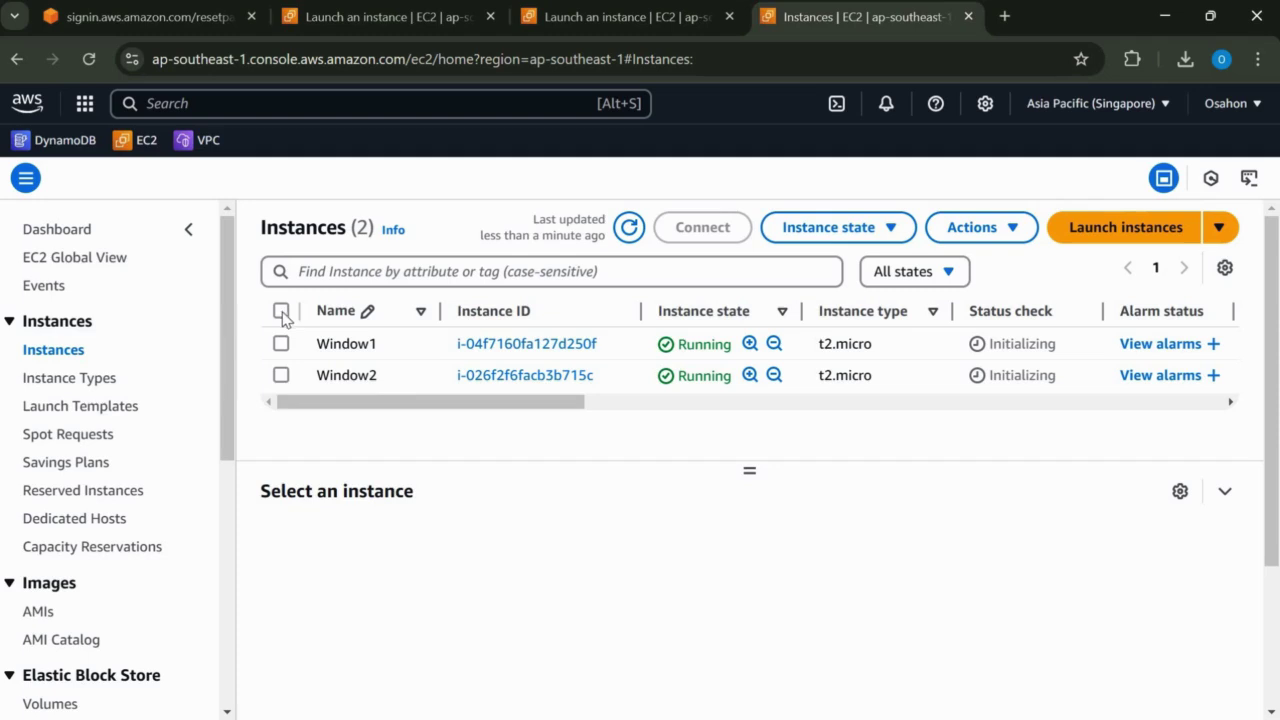
Refresh the instances list and compare the status checks and the public and private IP addresses of Window1 and Window2.
{"action": "left_click", "coordinate": [281, 312]}
{"action": "left_click", "coordinate": [281, 312]}
{"action": "left_click", "coordinate": [281, 344]}
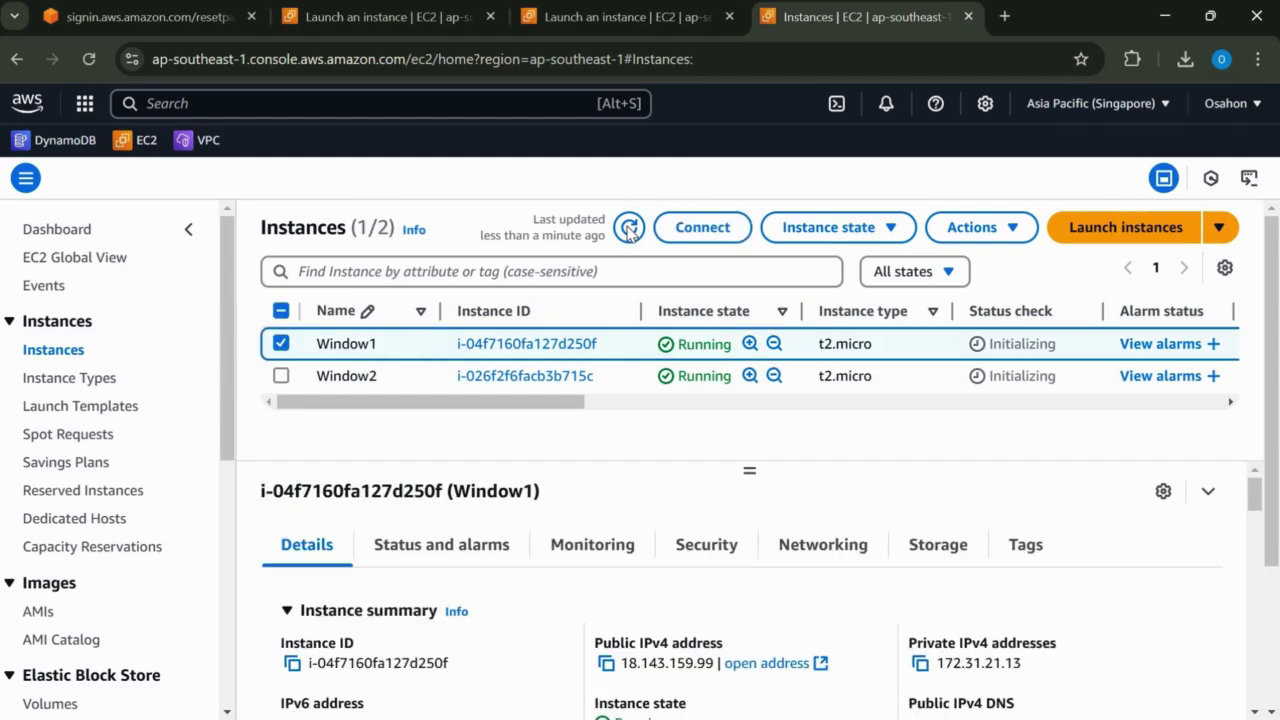
{"action": "left_click", "coordinate": [629, 228]}
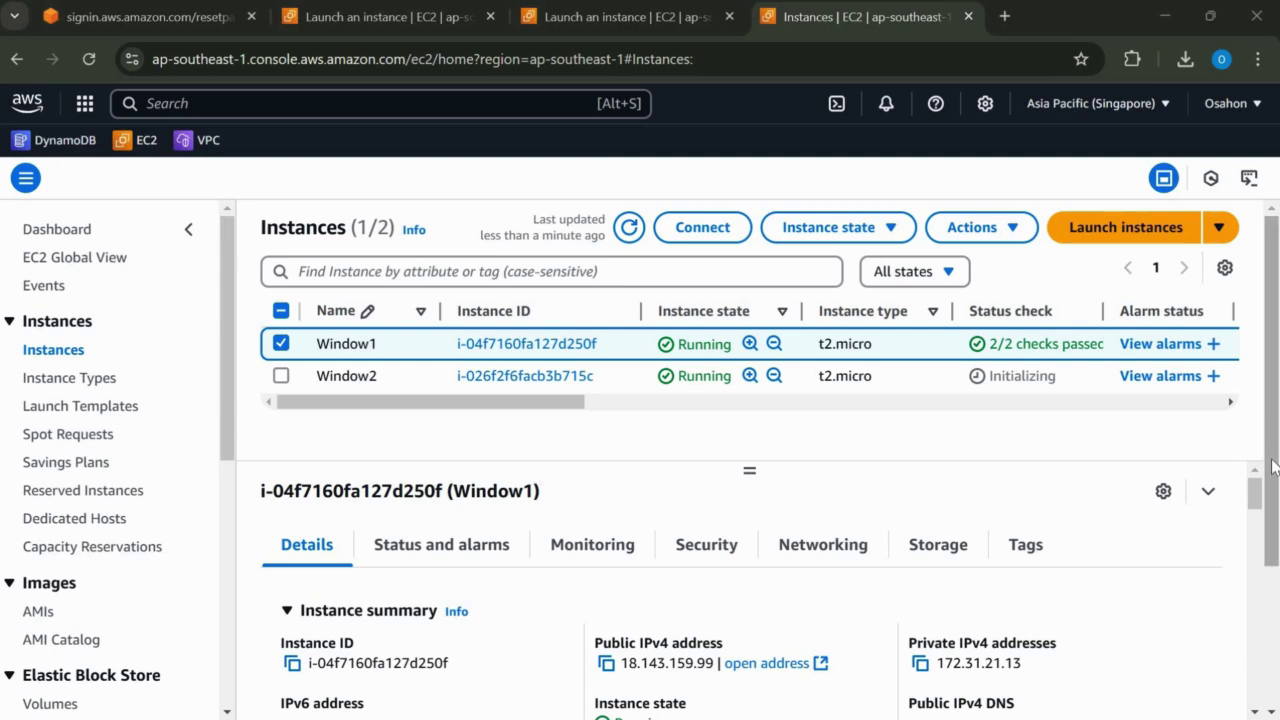
{"action": "scroll", "coordinate": [700, 380], "scroll_direction": "down", "scroll_amount": 1}
{"action": "scroll", "coordinate": [527, 366], "scroll_direction": "up", "scroll_amount": 1}
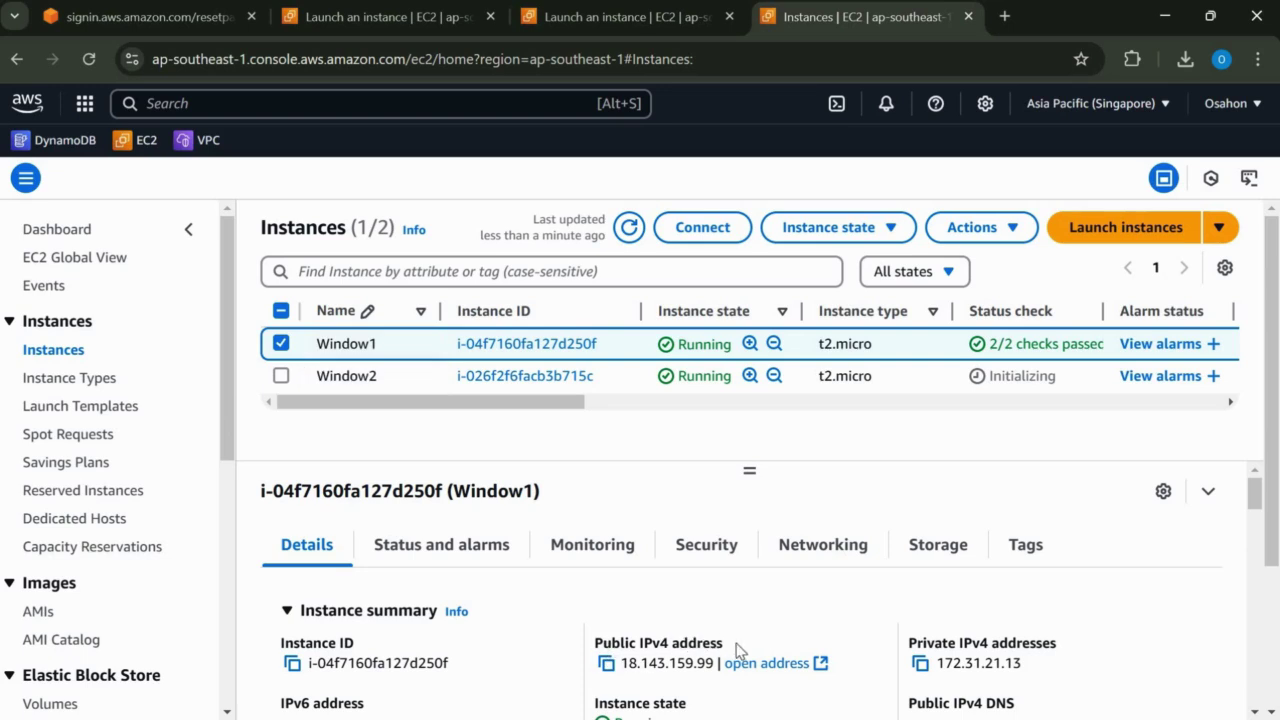
{"action": "left_click", "coordinate": [282, 350]}
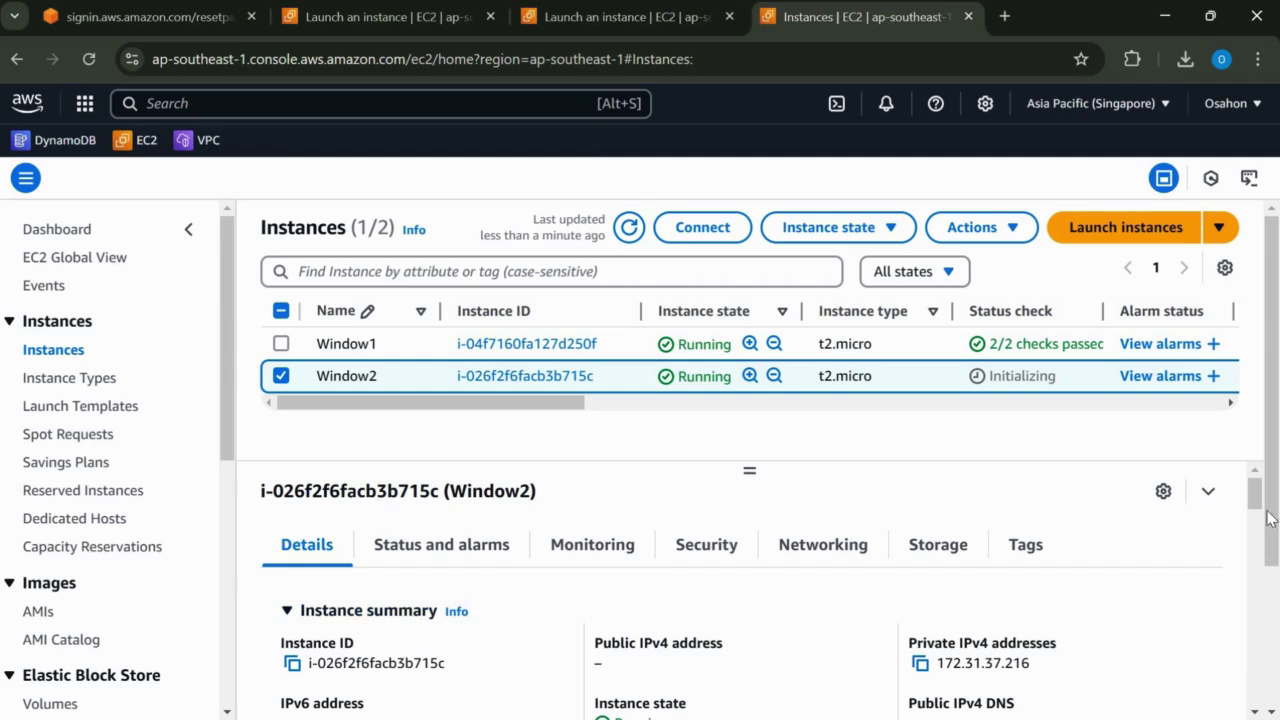
{"action": "left_click", "coordinate": [281, 343]}
{"action": "left_click", "coordinate": [281, 343]}
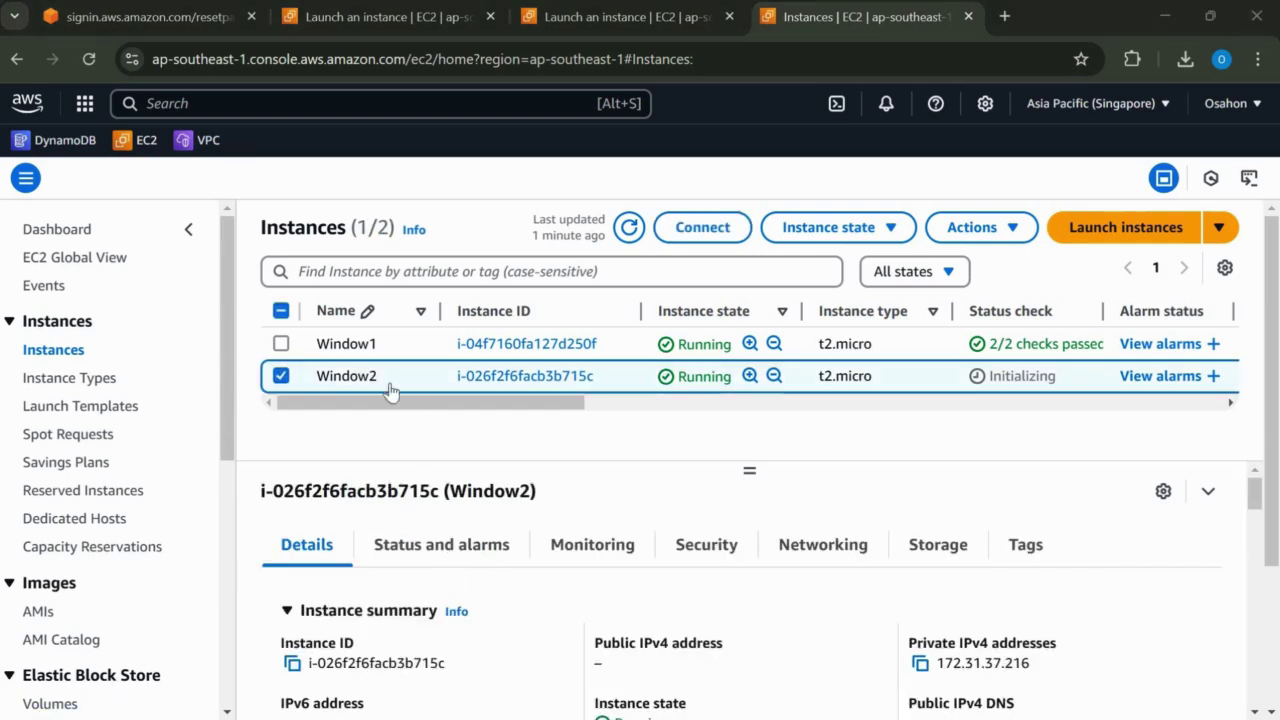
{"action": "left_click", "coordinate": [281, 377]}
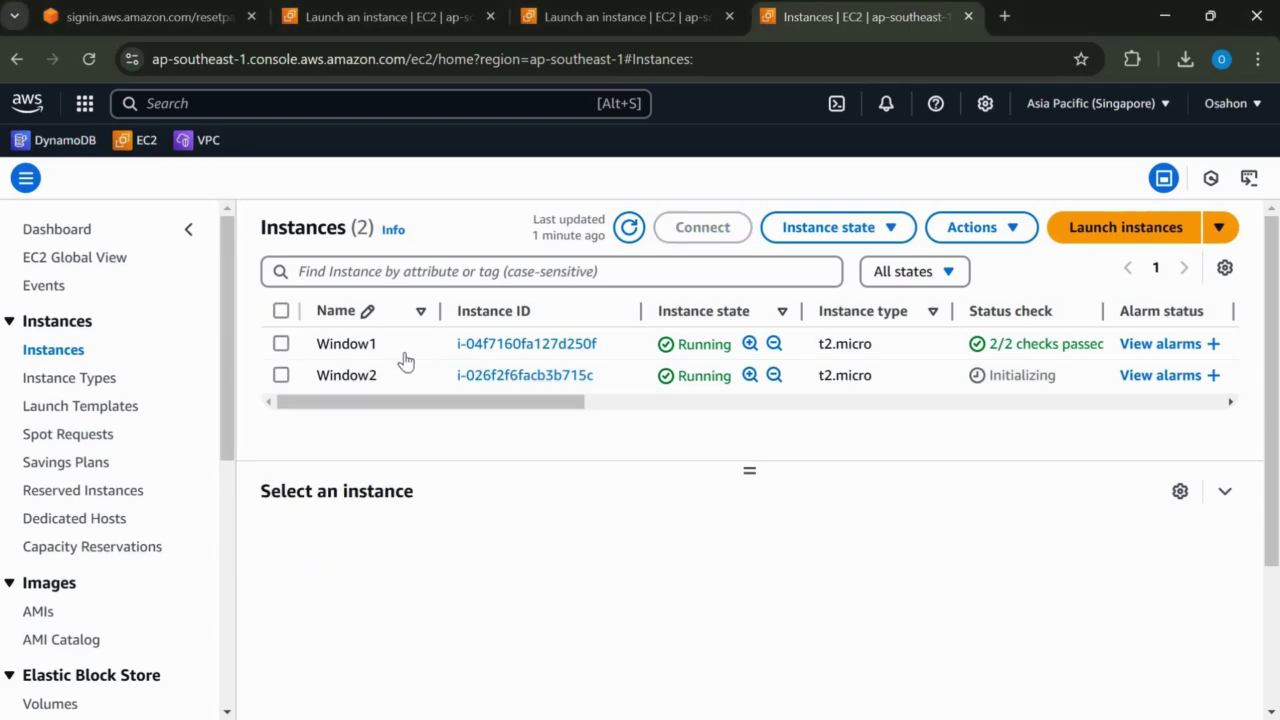
Open the RDP client connection options for Window1 and download its remote desktop file.
{"action": "left_click", "coordinate": [471, 356]}
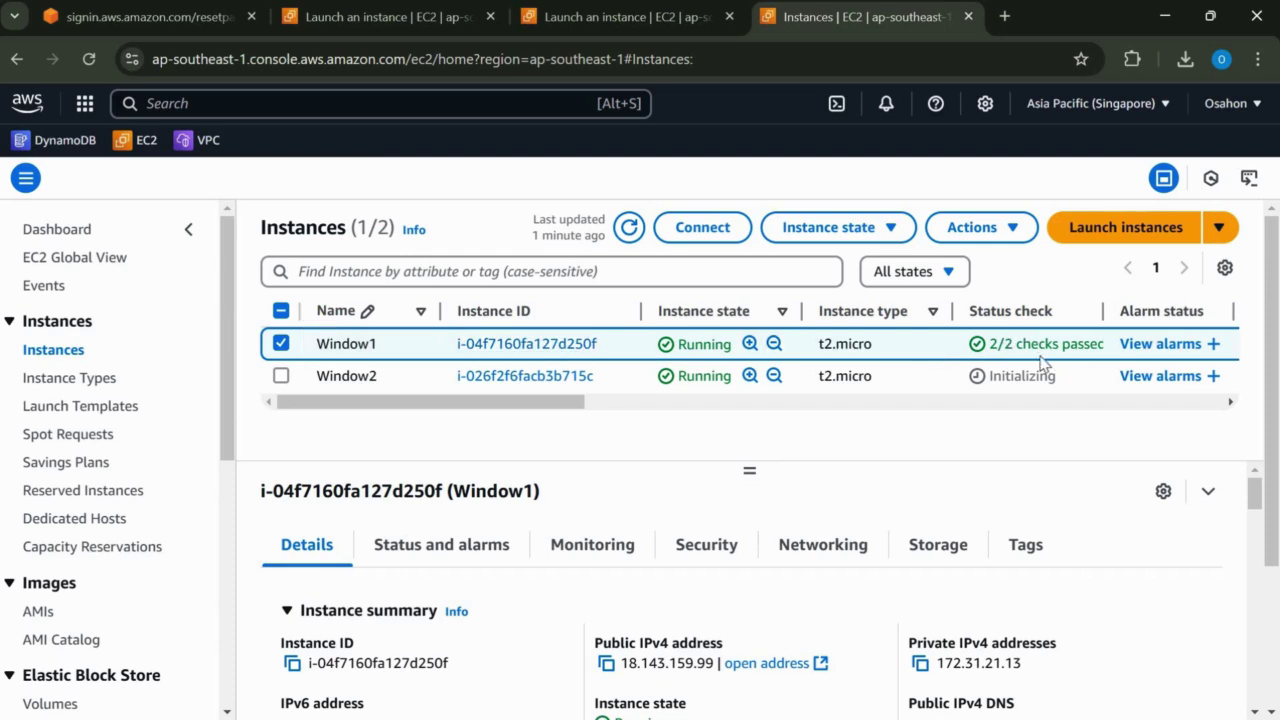
{"action": "left_click", "coordinate": [696, 236]}
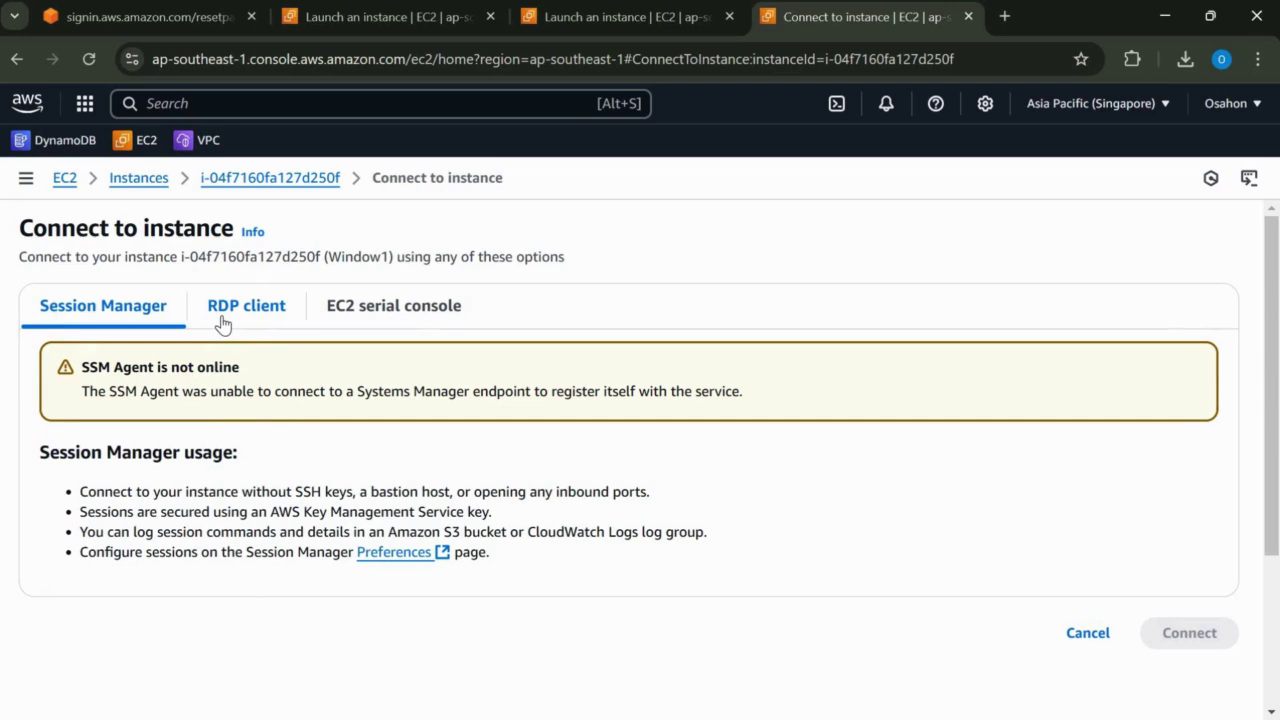
{"action": "left_click", "coordinate": [222, 325]}
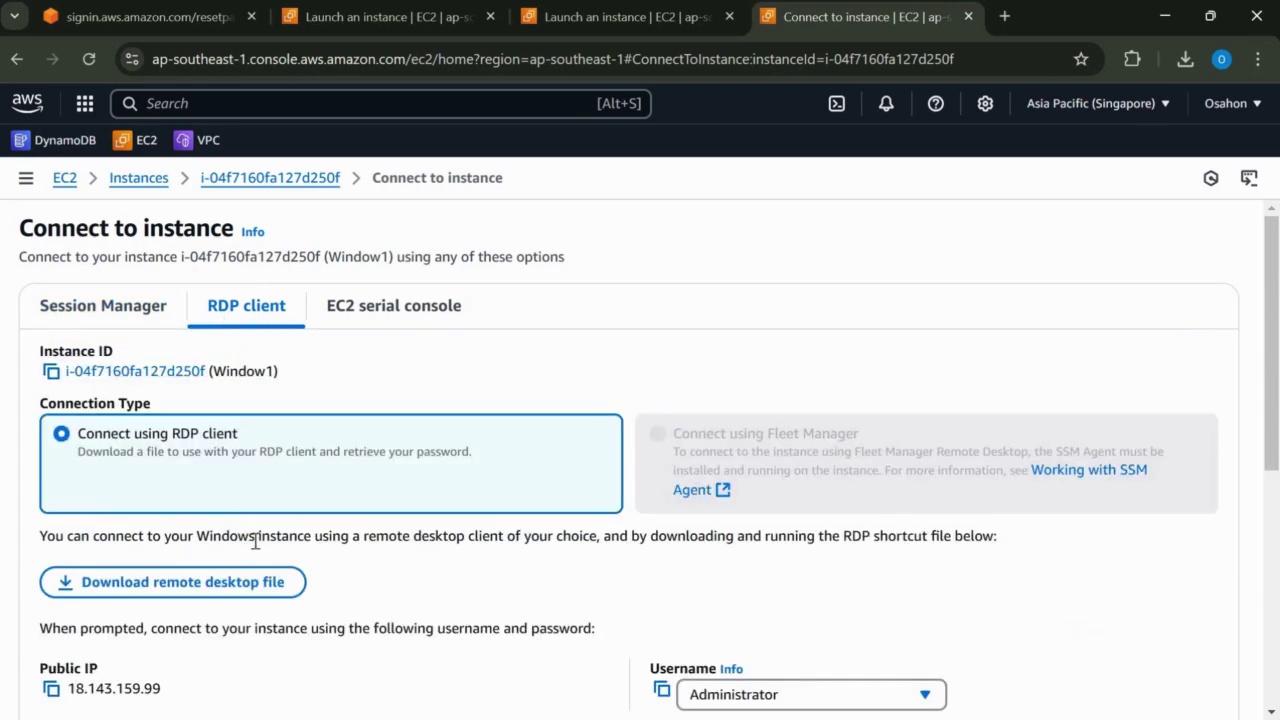
{"action": "left_click", "coordinate": [197, 590]}
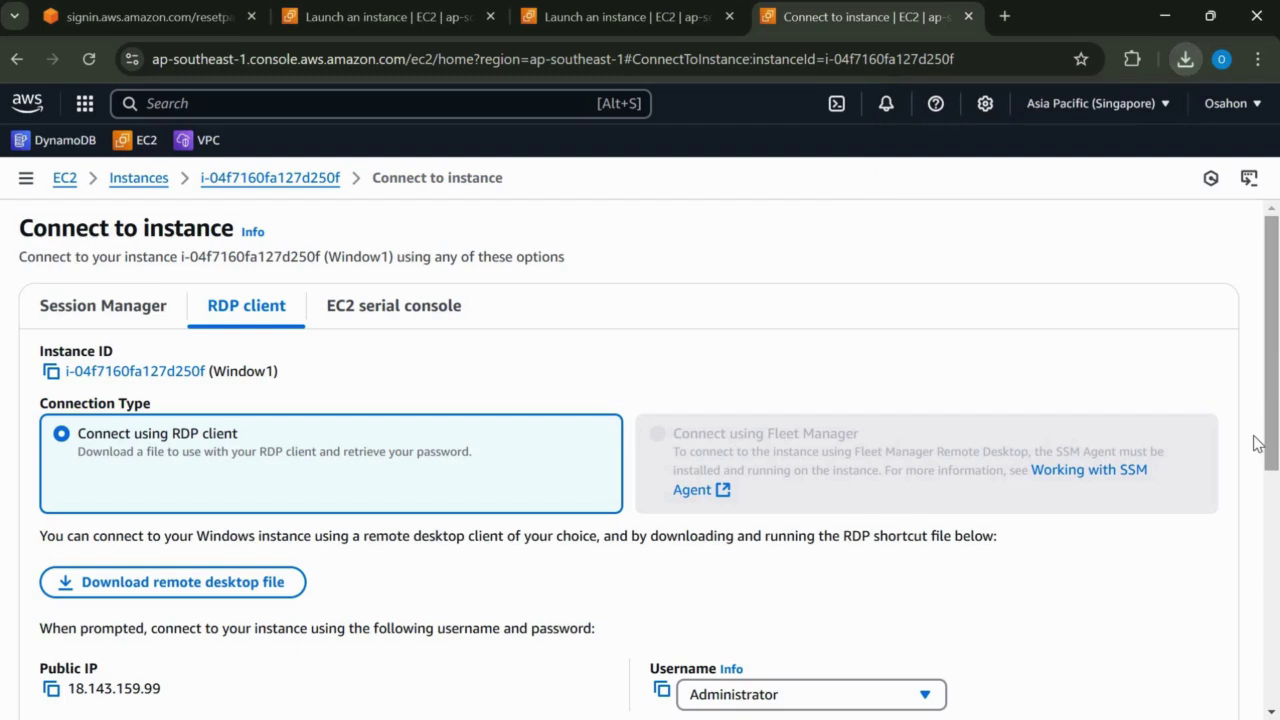
Decrypt Window1's administrator password with the private key file Vpcn (1).pem and copy the password.
{"action": "scroll", "coordinate": [149, 689], "scroll_direction": "down", "scroll_amount": 2}
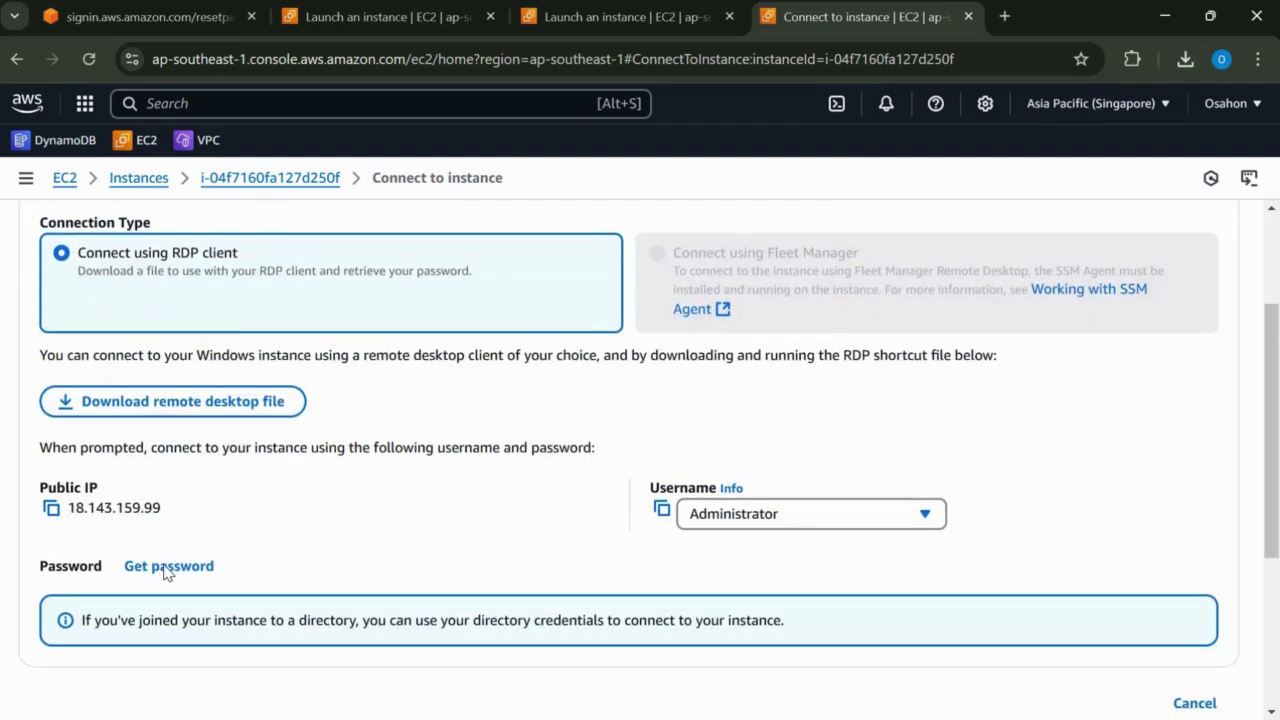
{"action": "left_click", "coordinate": [165, 566]}
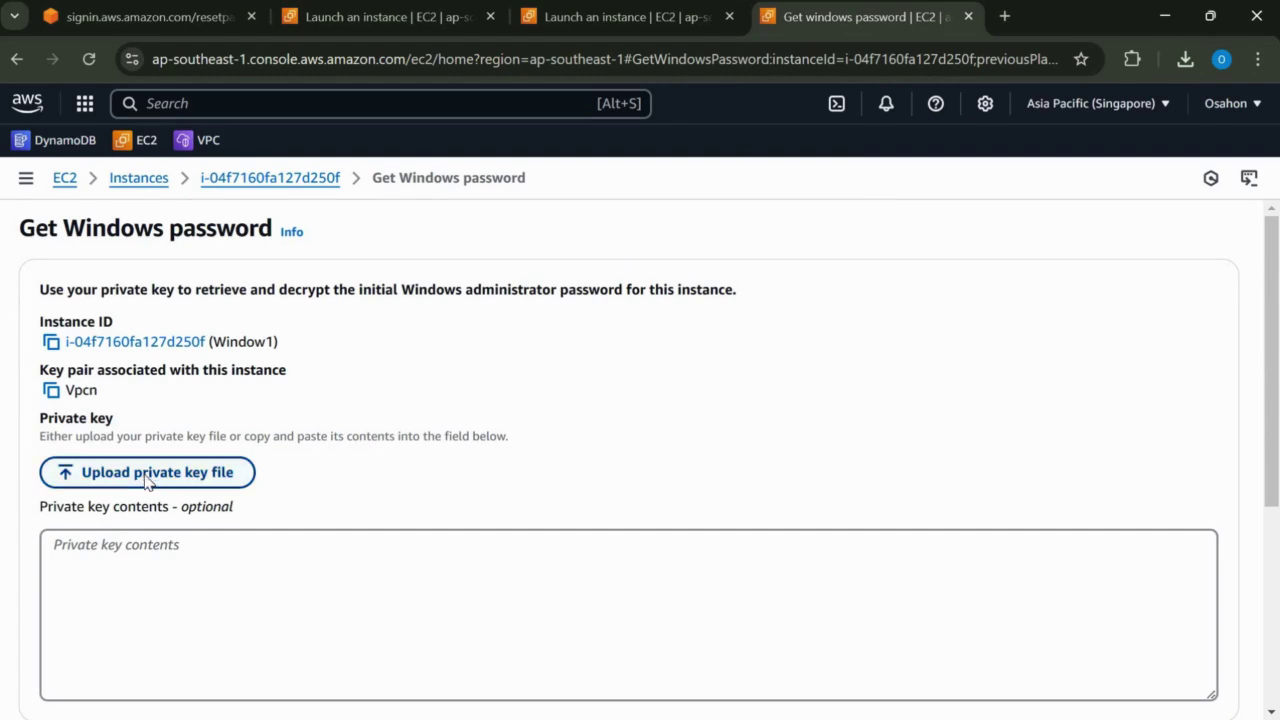
{"action": "left_click", "coordinate": [140, 473]}
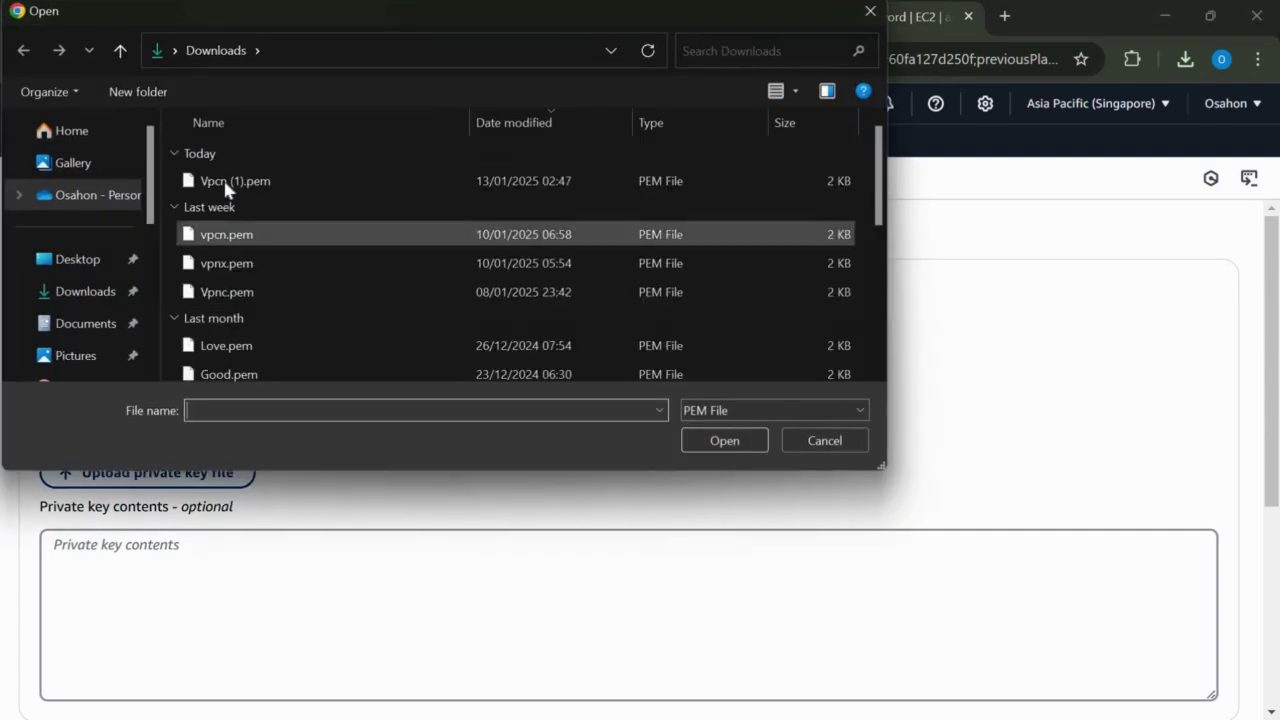
{"action": "left_click", "coordinate": [226, 181]}
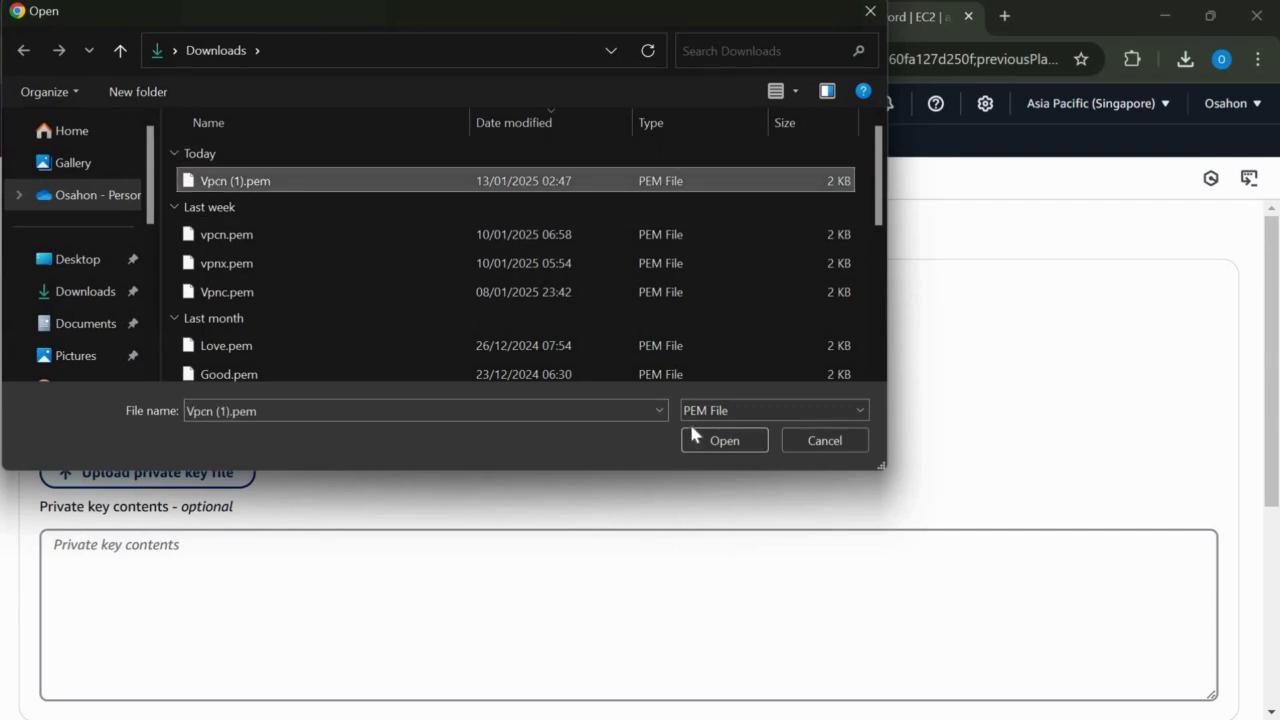
{"action": "left_click", "coordinate": [717, 441]}
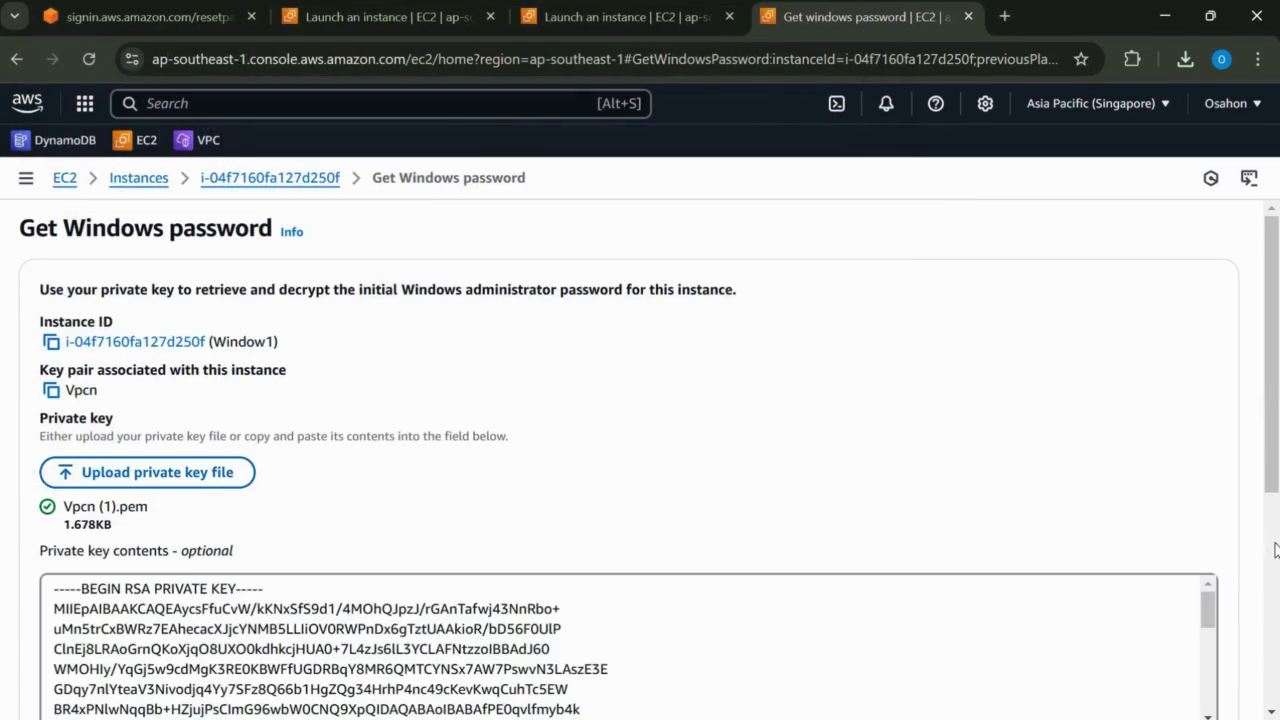
{"action": "scroll", "coordinate": [514, 474], "scroll_direction": "down", "scroll_amount": 3}
{"action": "left_click", "coordinate": [1157, 513]}
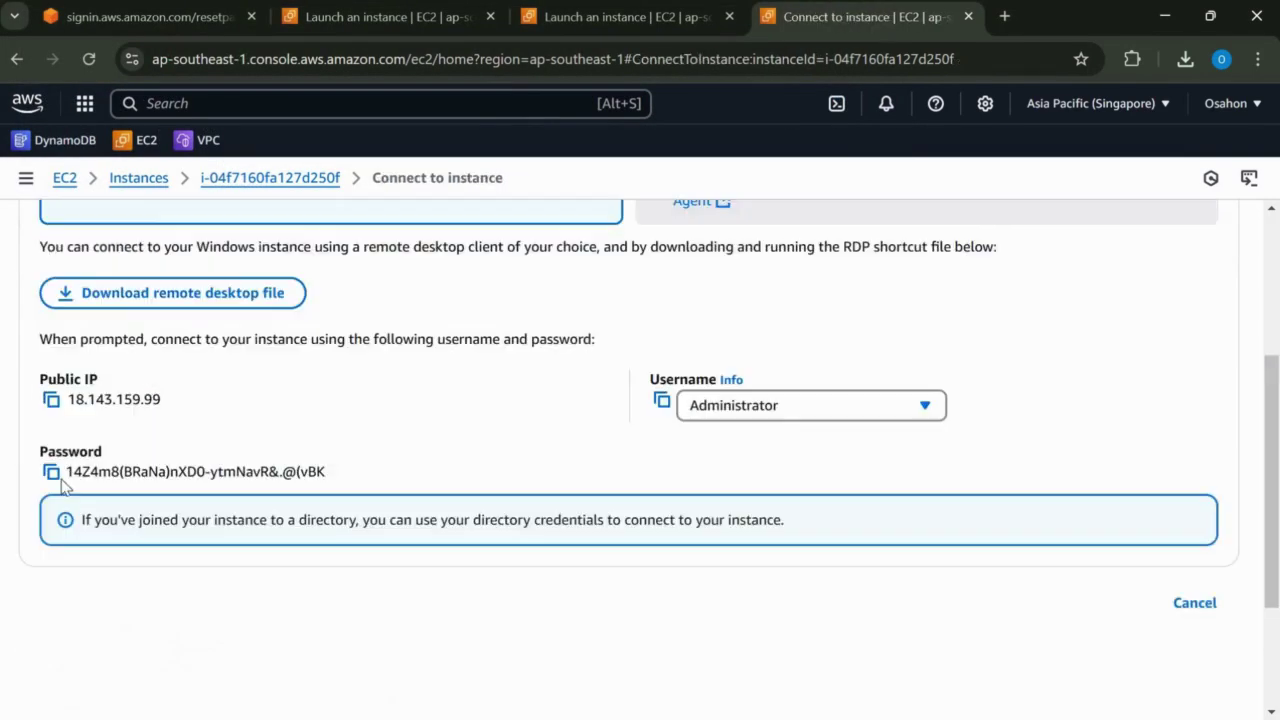
{"action": "left_click", "coordinate": [51, 473]}
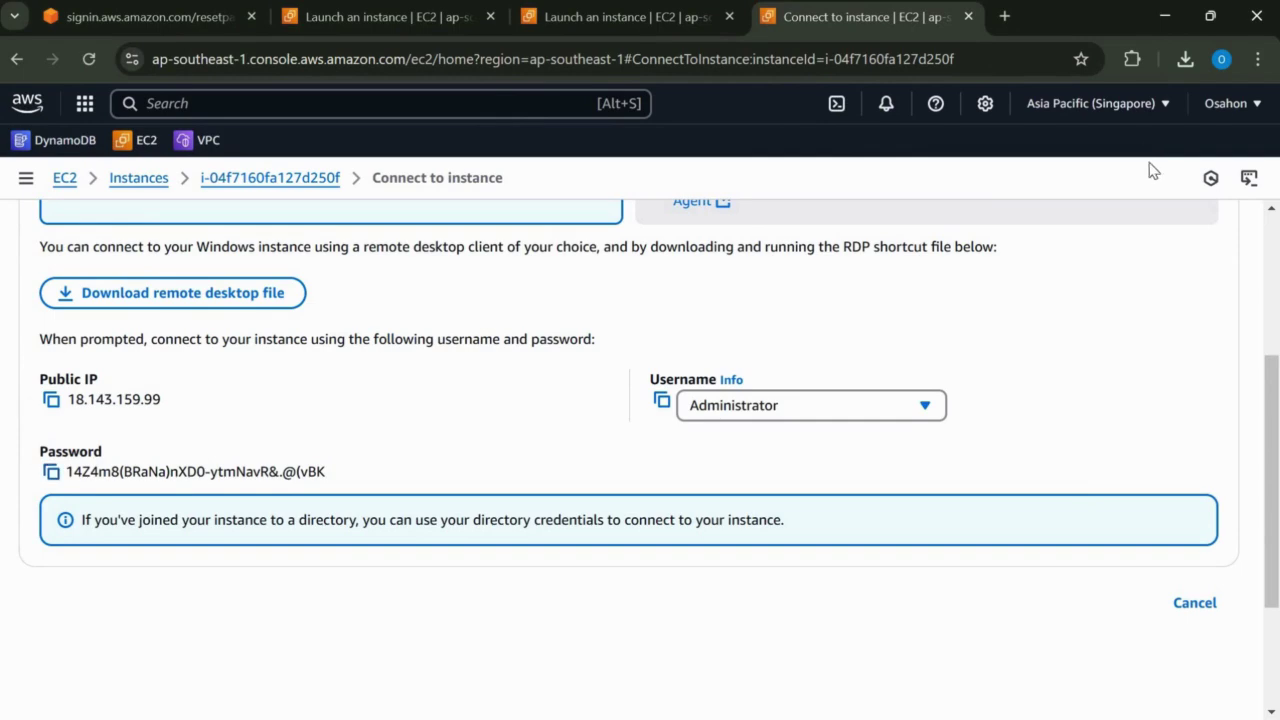
Open the downloaded remote desktop file and connect to Window1 with the copied administrator password, accepting the publisher and certificate warnings.
{"action": "left_click", "coordinate": [1187, 66]}
{"action": "left_click", "coordinate": [988, 154]}
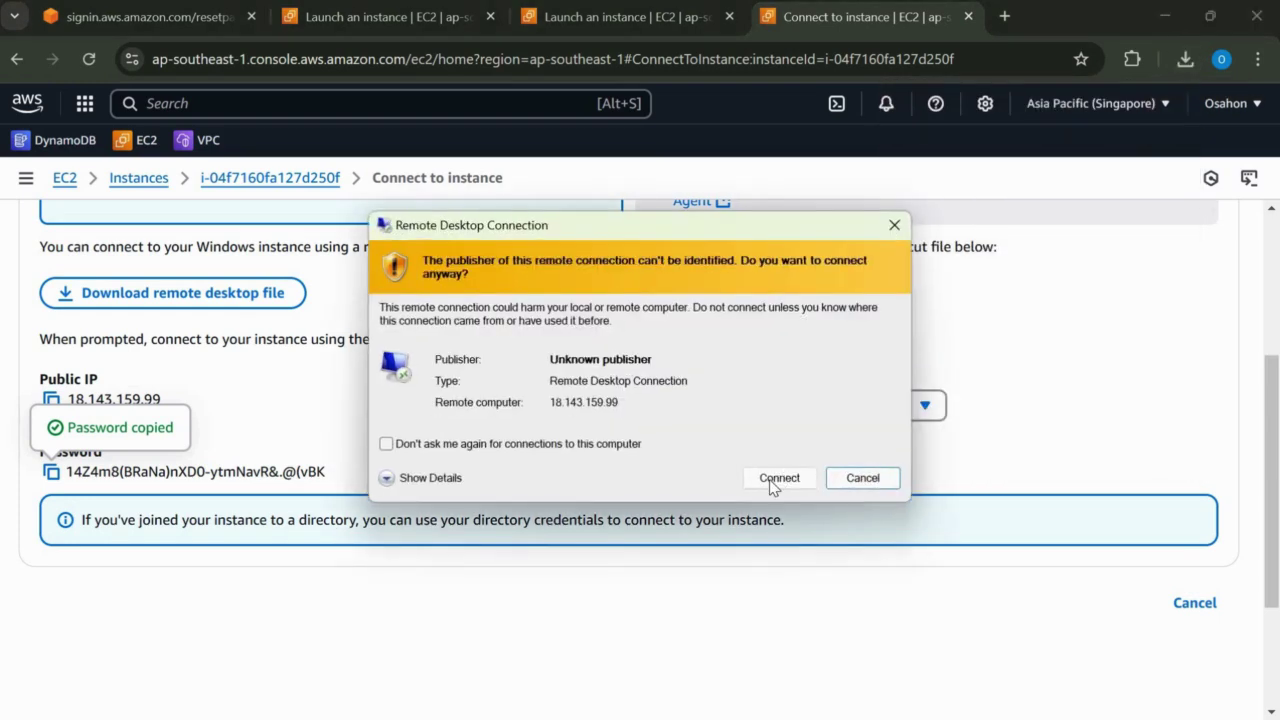
{"action": "left_click", "coordinate": [772, 482]}
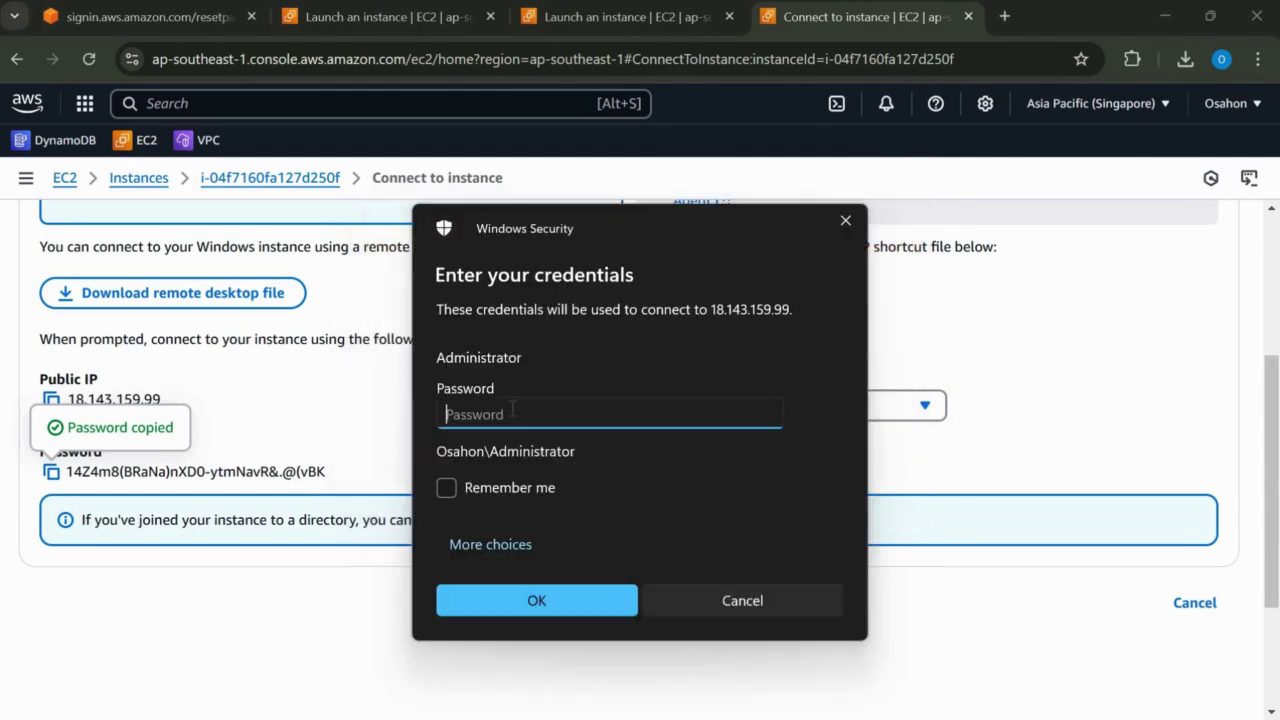
{"action": "key", "text": "ctrl+v"}
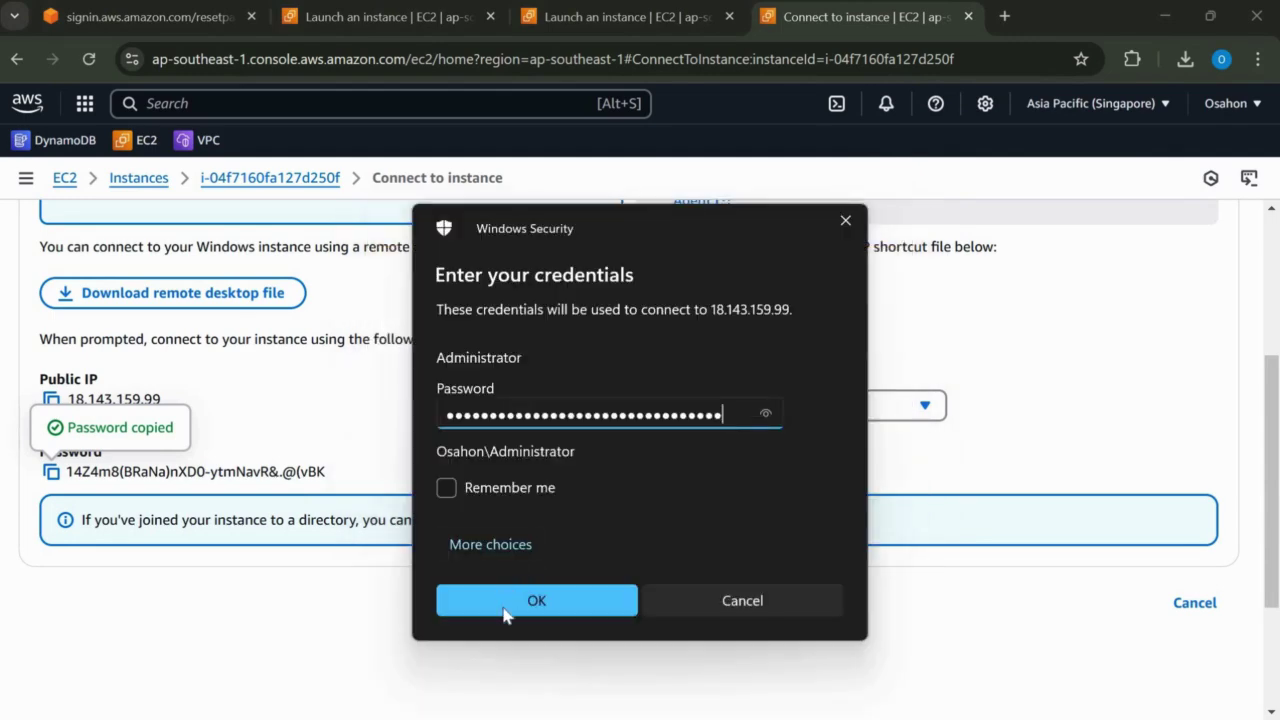
{"action": "left_click", "coordinate": [504, 614]}
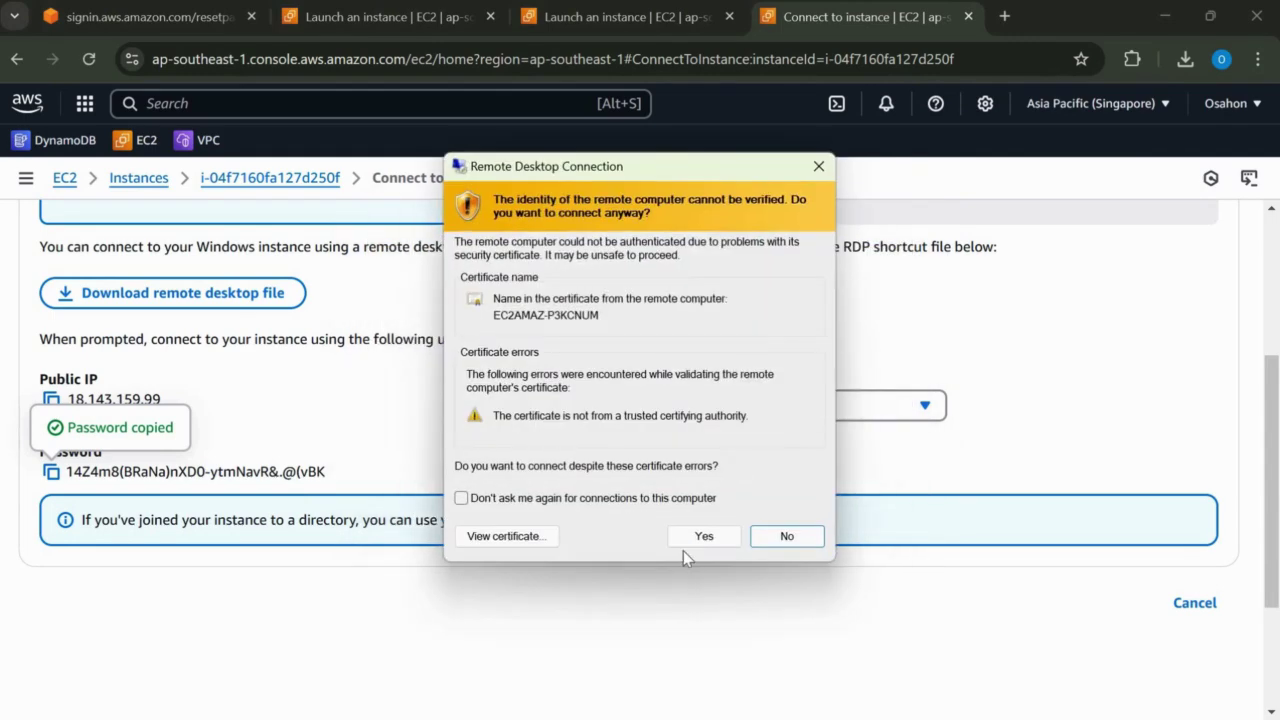
{"action": "left_click", "coordinate": [703, 537]}
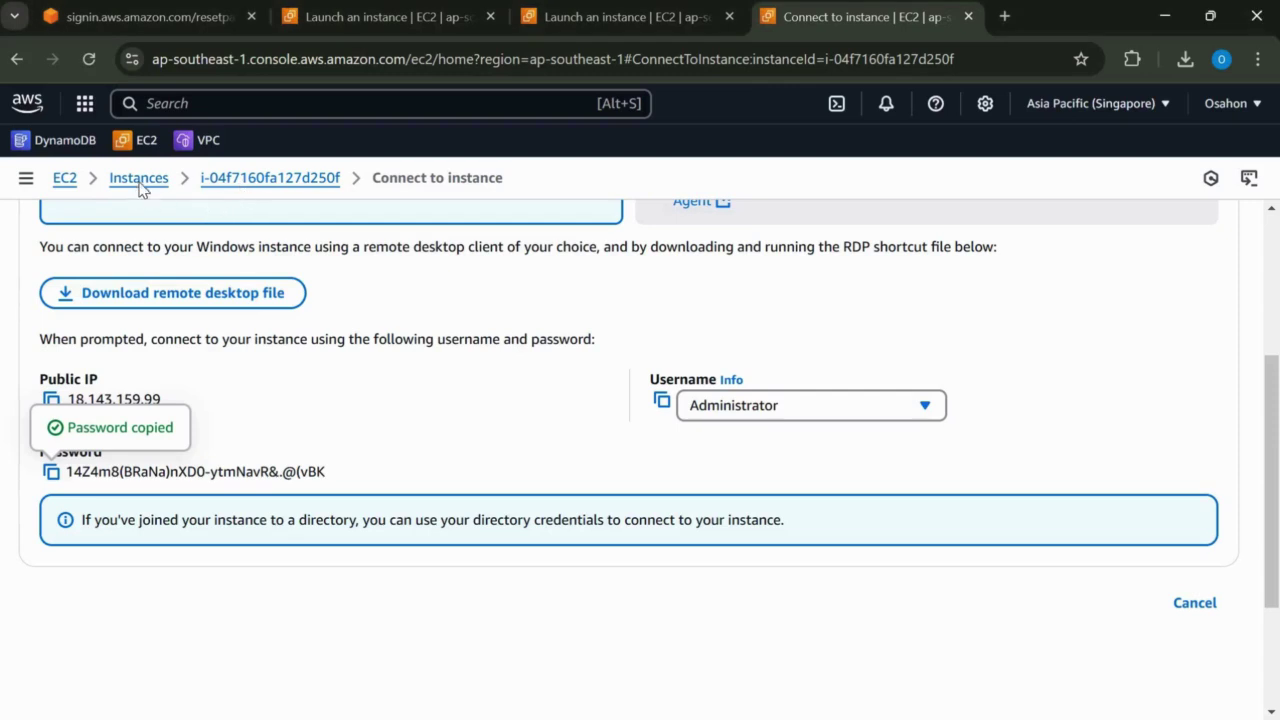
Return to the instances list, refresh it, and open the RDP client connection options for Window2.
{"action": "left_click", "coordinate": [141, 189]}
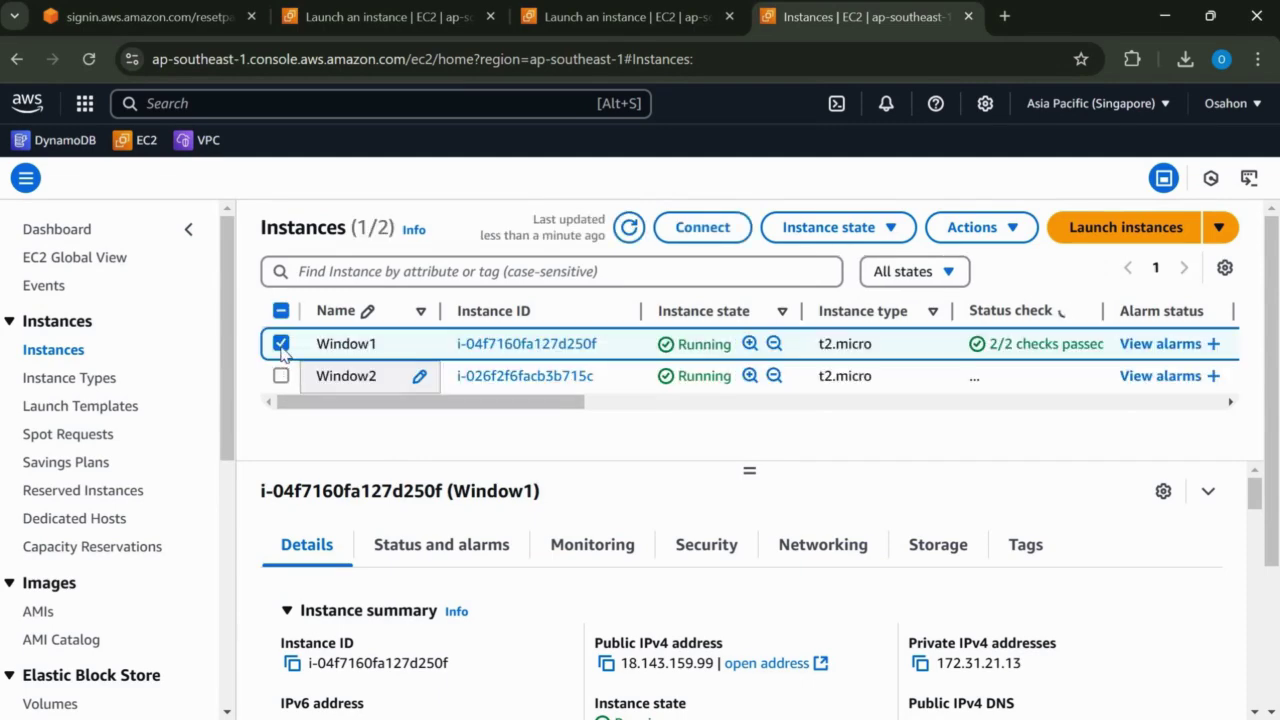
{"action": "left_click", "coordinate": [281, 375]}
{"action": "left_click", "coordinate": [629, 227]}
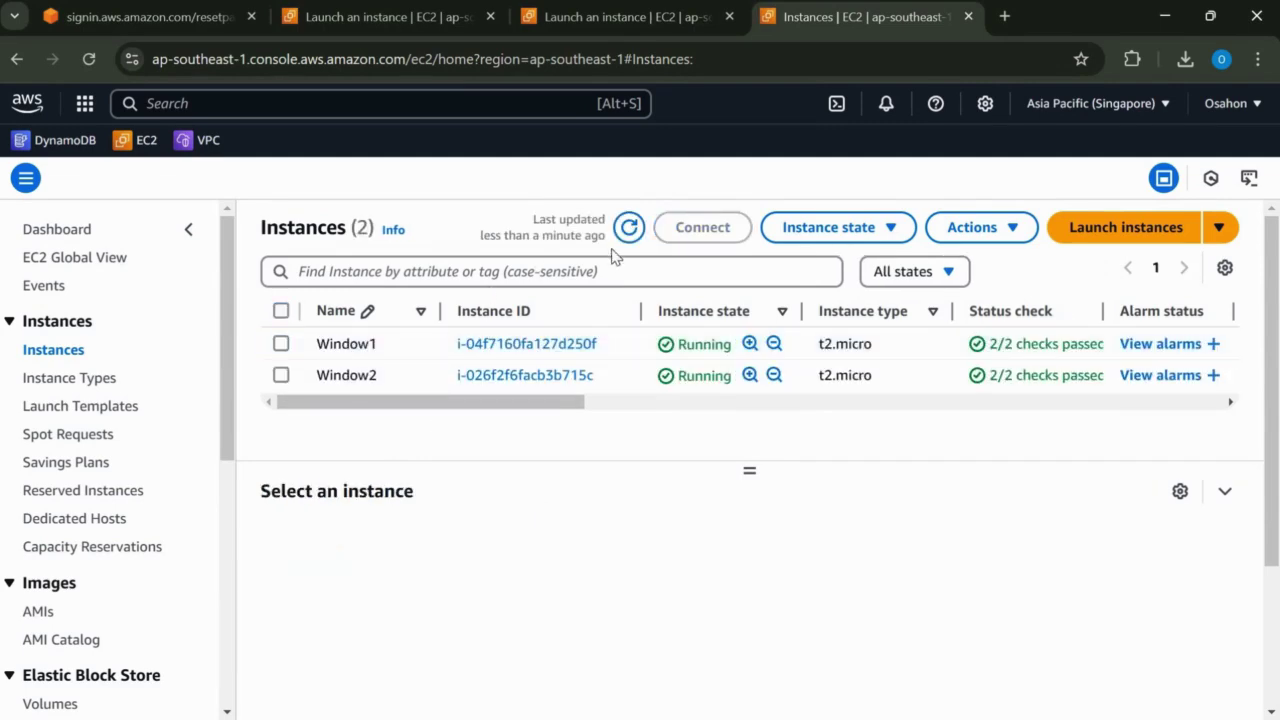
{"action": "left_click", "coordinate": [629, 228]}
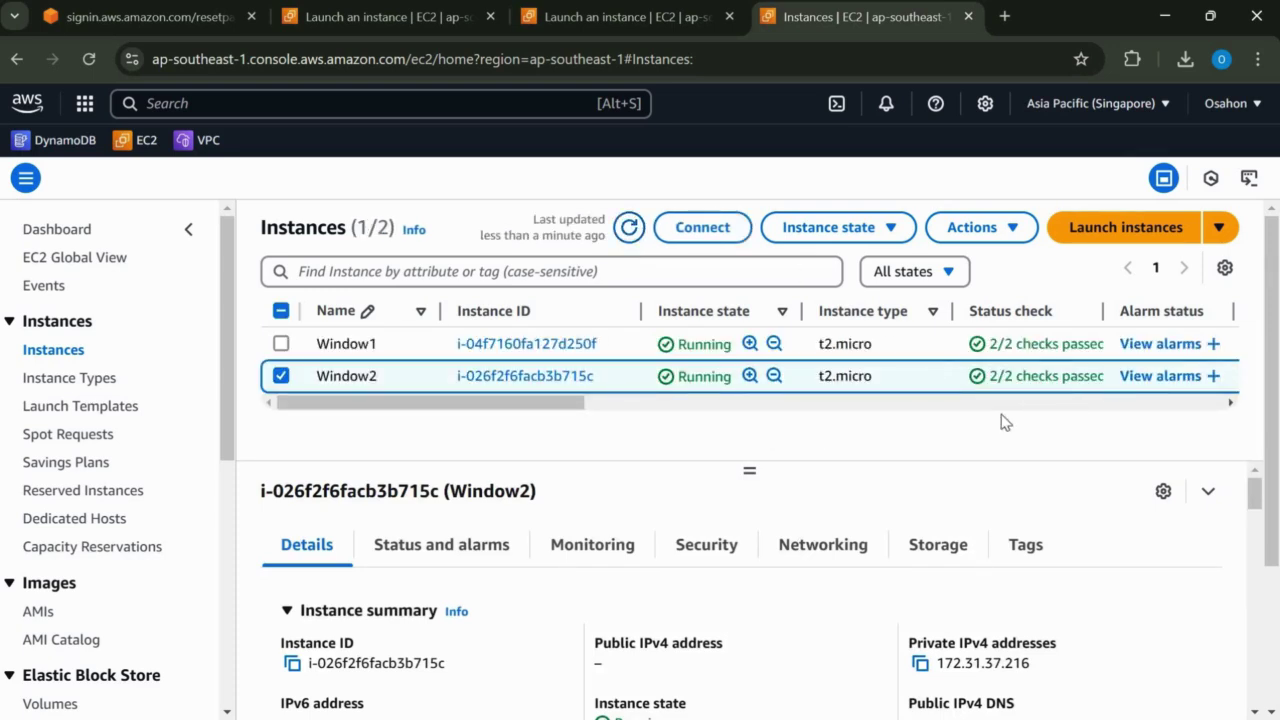
{"action": "left_click", "coordinate": [702, 238]}
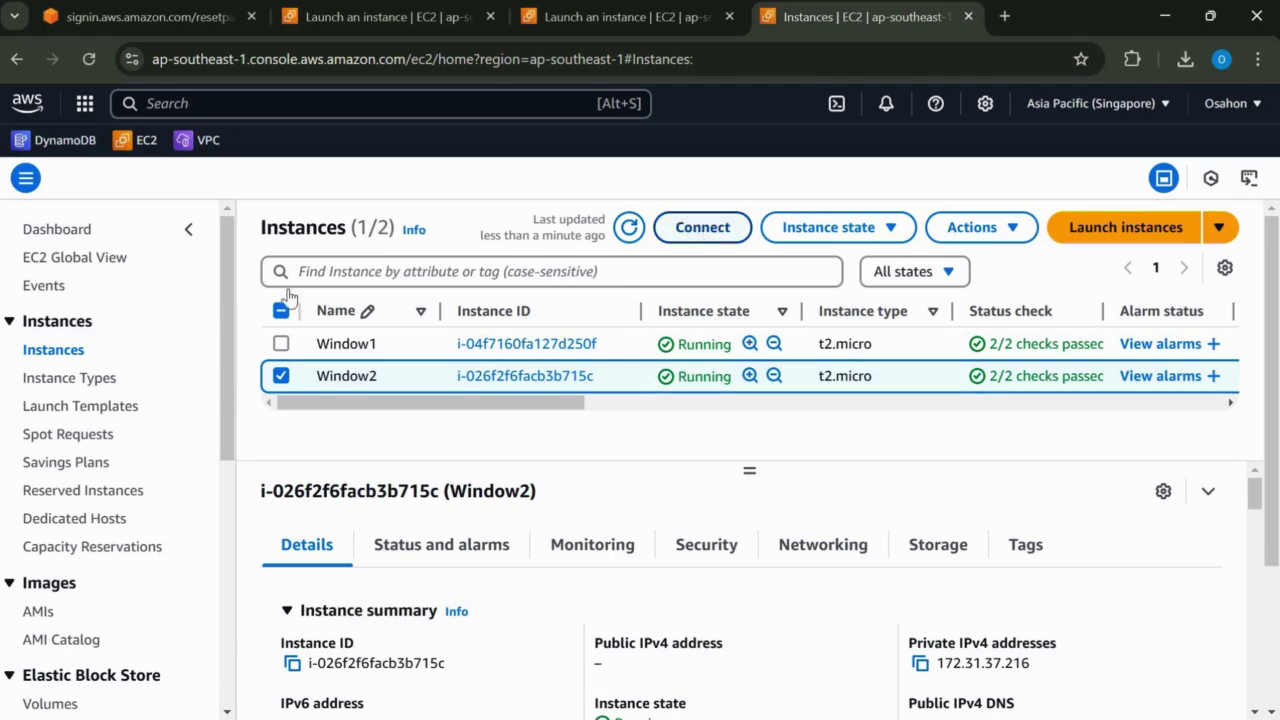
{"action": "left_click", "coordinate": [234, 322]}
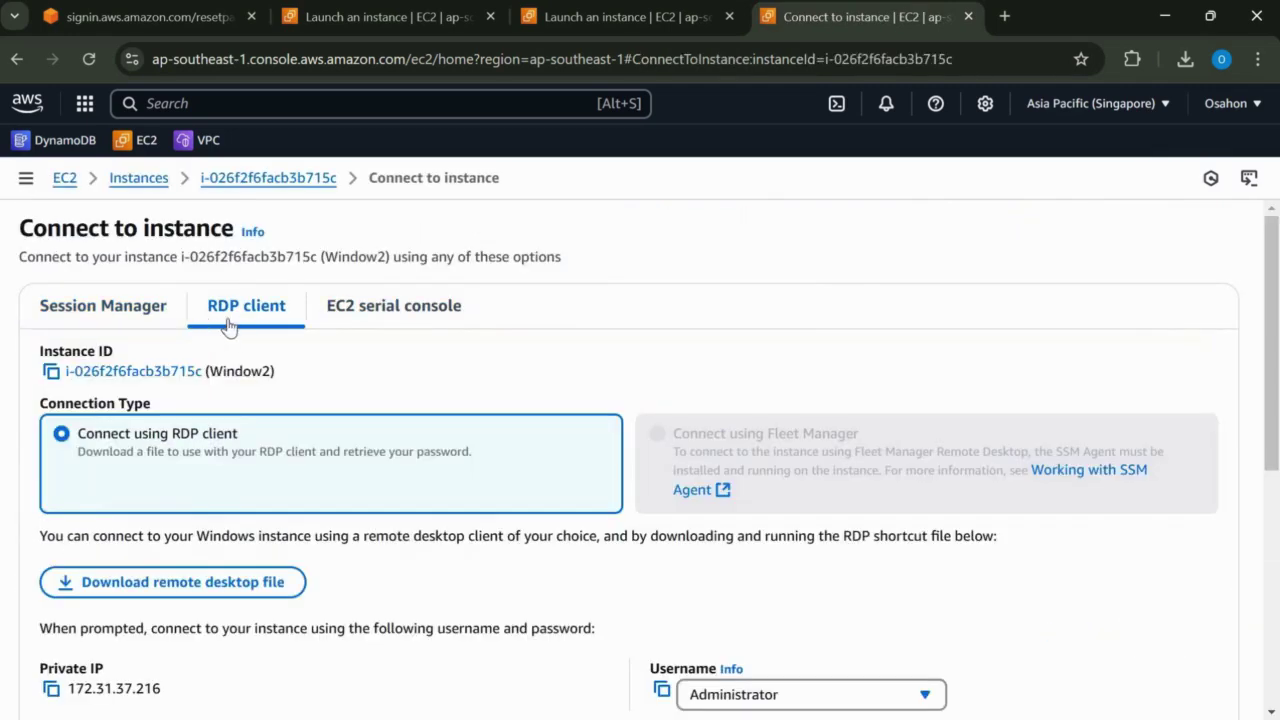
Download Window2's remote desktop file, and decrypt and copy its administrator password using the private key file Vpcn (1).pem.
{"action": "left_click", "coordinate": [160, 590]}
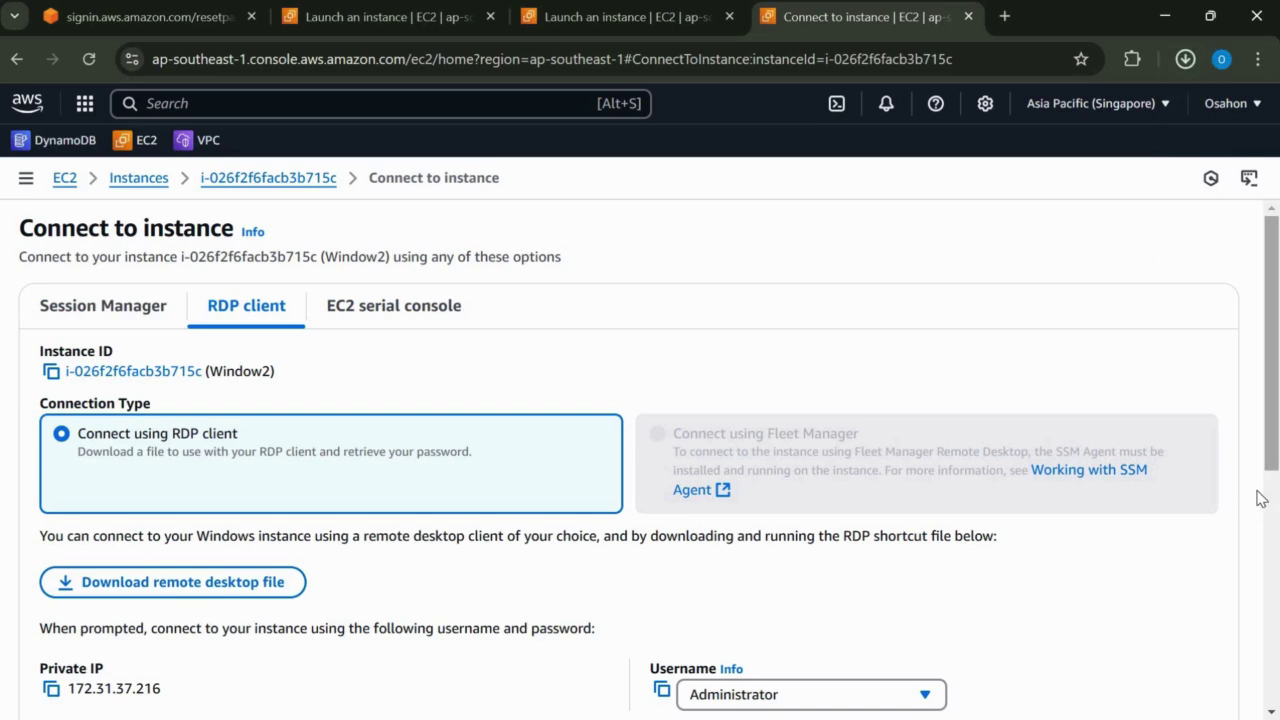
{"action": "scroll", "coordinate": [108, 461], "scroll_direction": "down", "scroll_amount": 2}
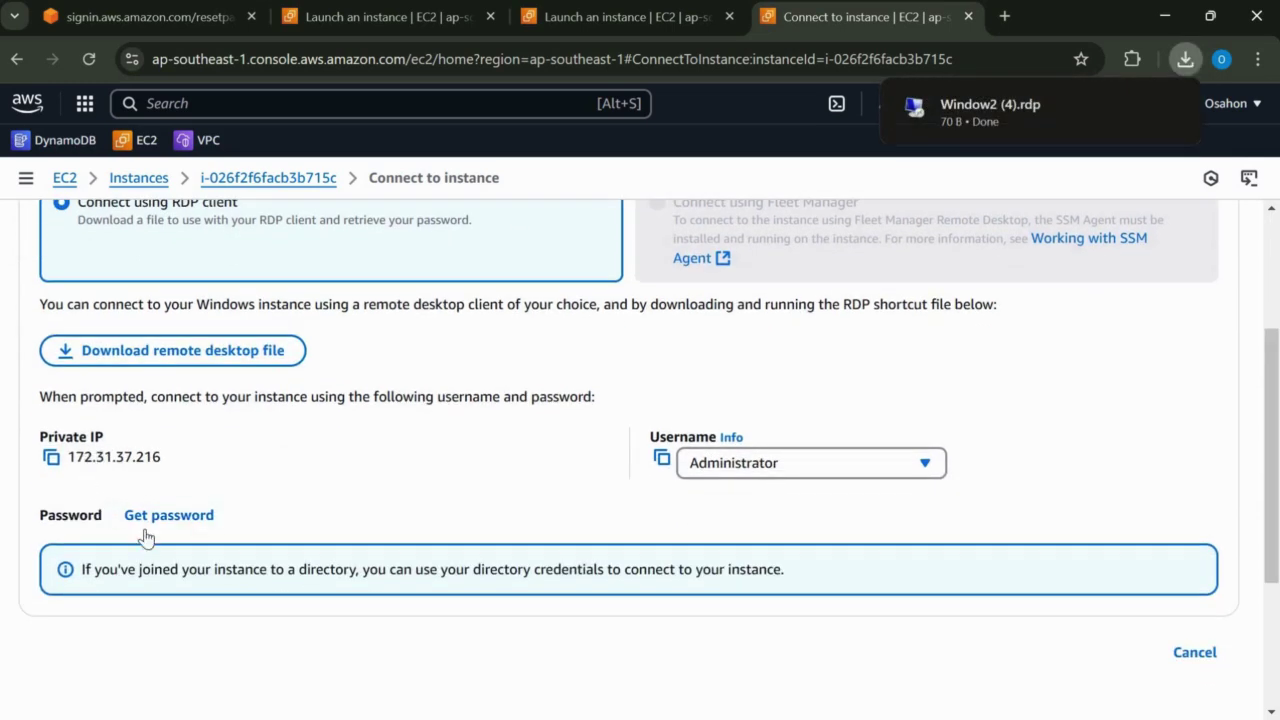
{"action": "left_click", "coordinate": [165, 516]}
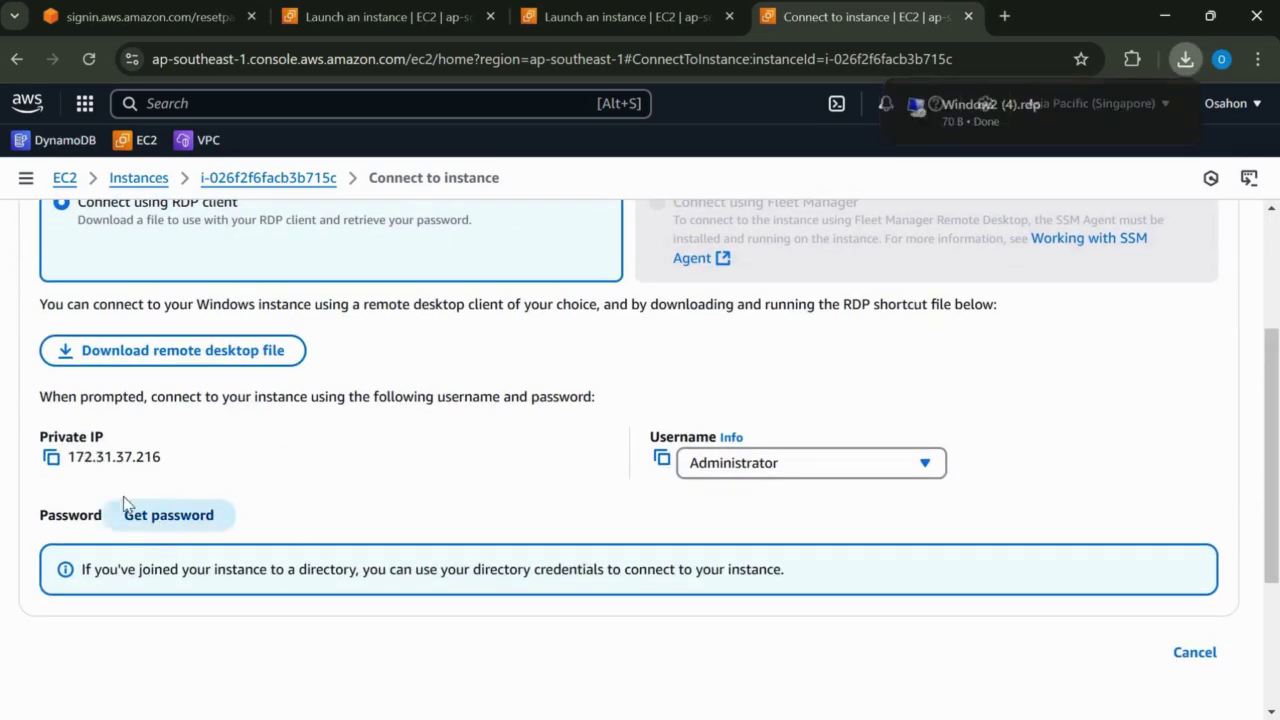
{"action": "left_click", "coordinate": [105, 477]}
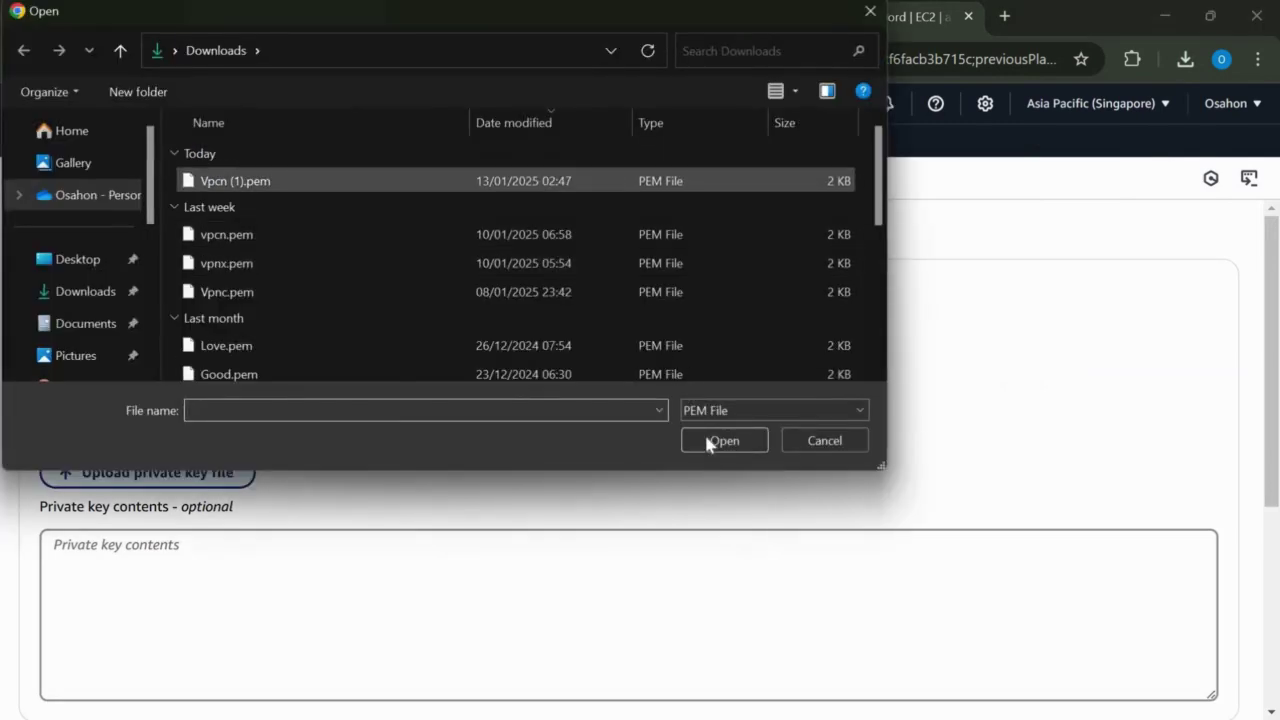
{"action": "left_click", "coordinate": [703, 437]}
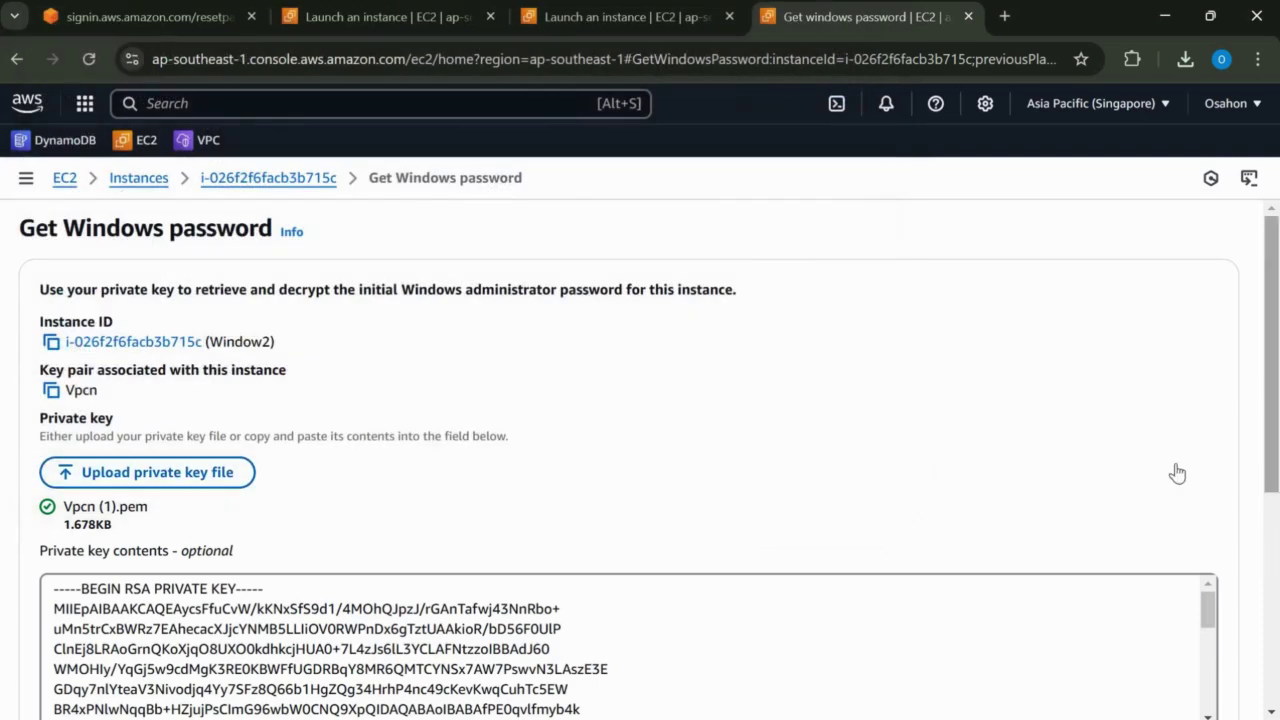
{"action": "scroll", "coordinate": [1097, 471], "scroll_direction": "down", "scroll_amount": 5}
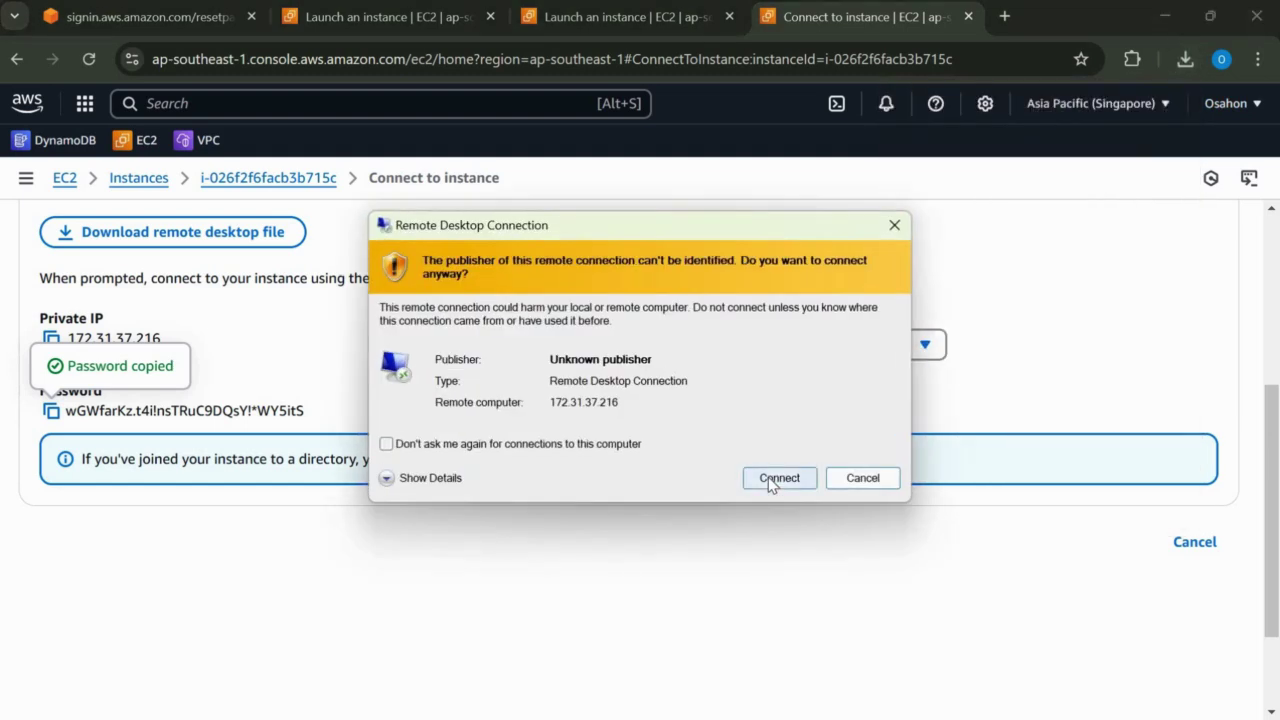
Try to connect to Window2 directly from the local computer with its downloaded remote desktop file, accepting the publisher warning.
{"action": "left_click", "coordinate": [777, 478]}
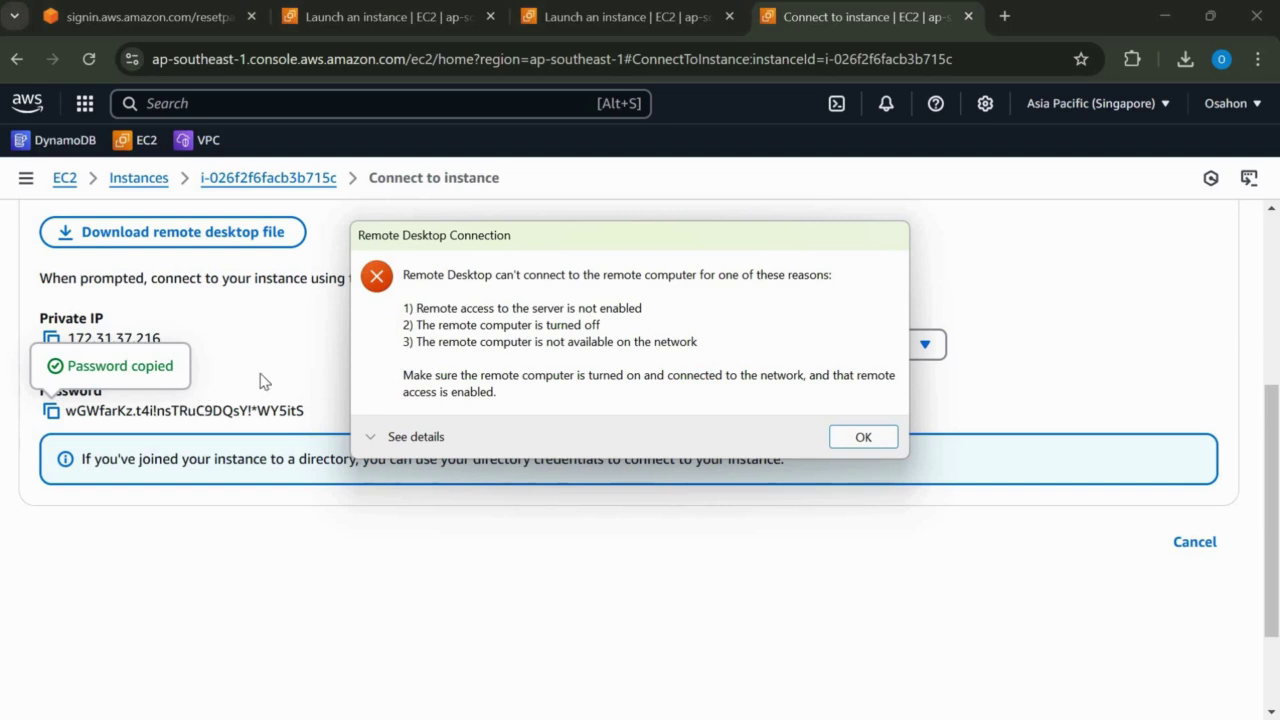
{"action": "left_click", "coordinate": [308, 364]}
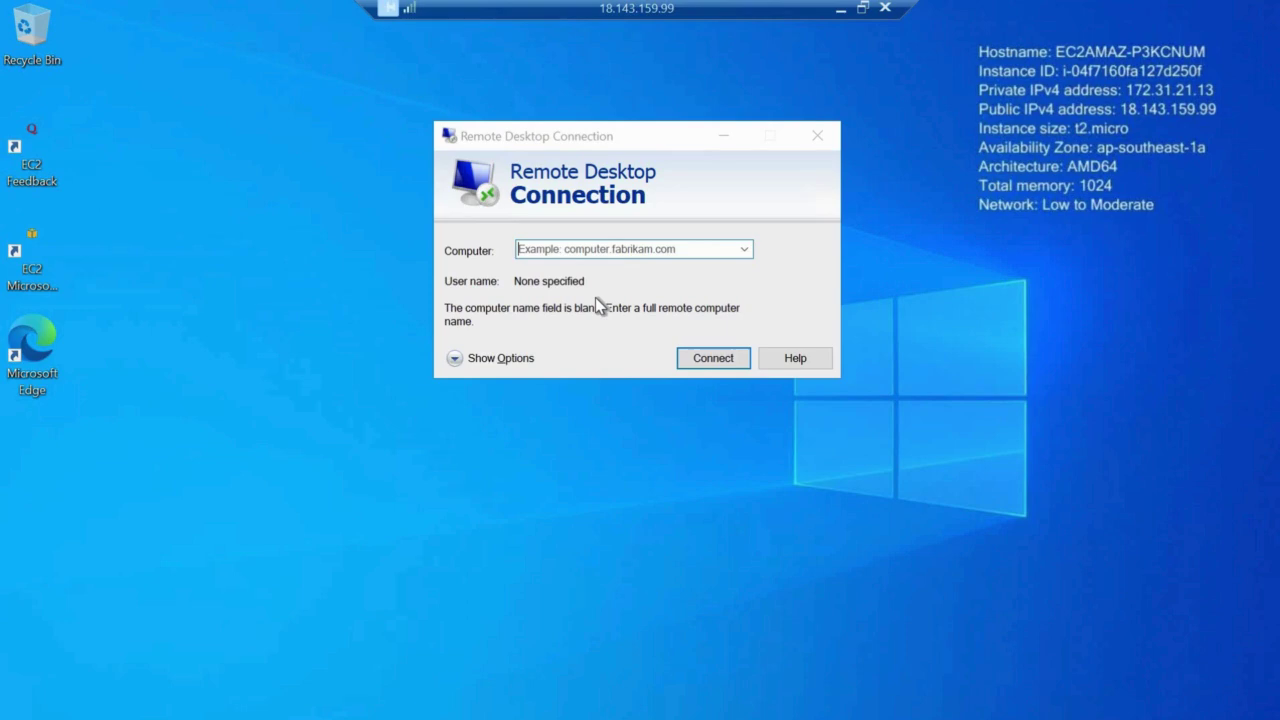
In Window1's remote session, fill in Remote Desktop Connection with Window2's copied private IP 172.31.37.216 and user name Administrator.
{"action": "left_click", "coordinate": [451, 359]}
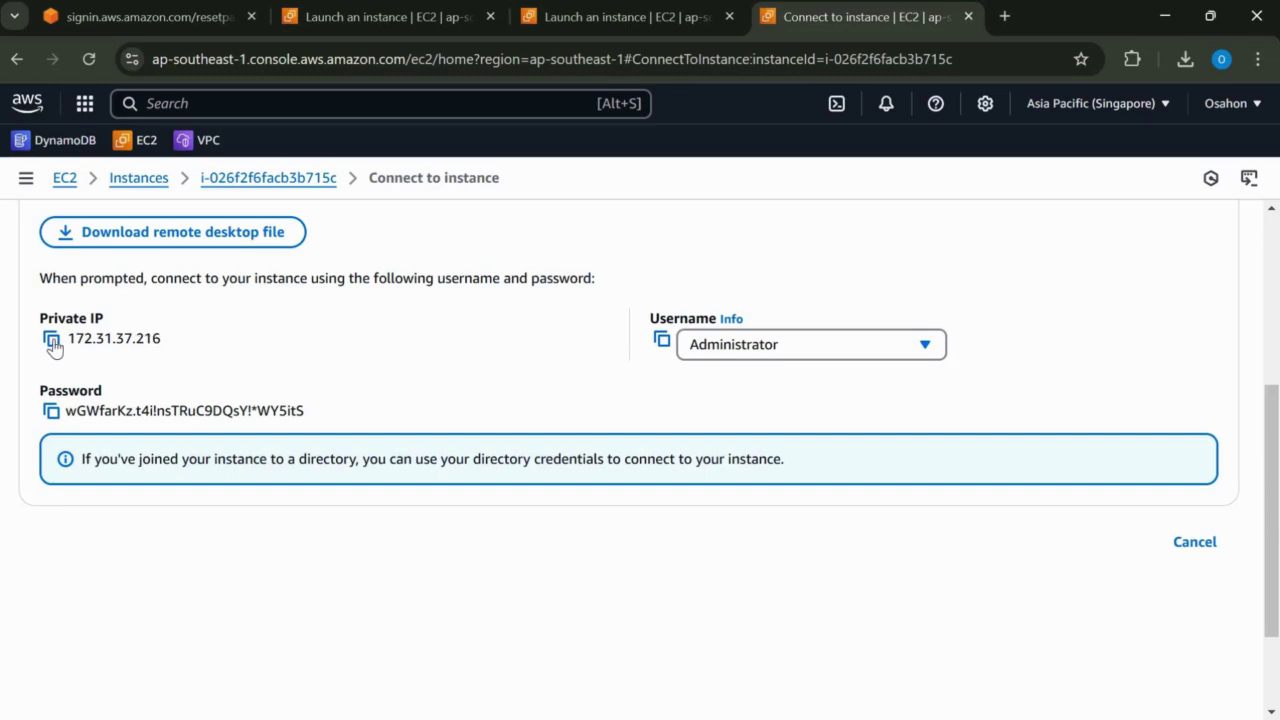
{"action": "left_click", "coordinate": [52, 341]}
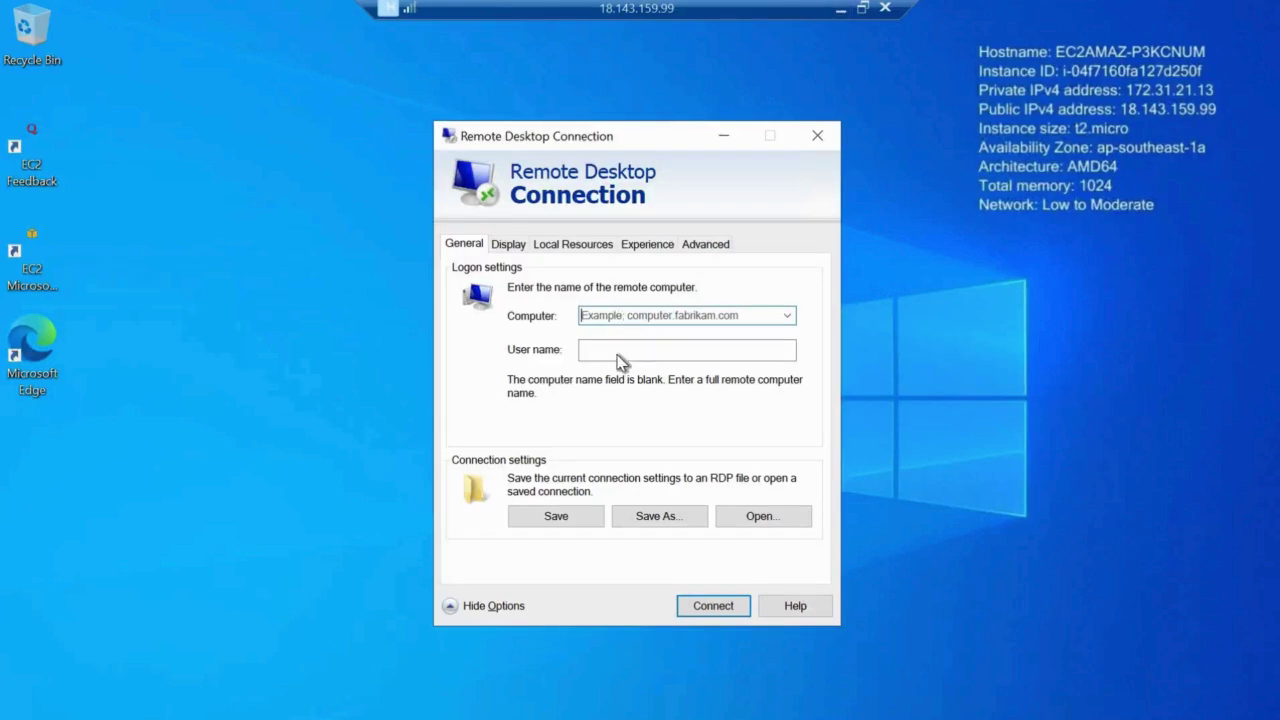
{"action": "key", "text": "ctrl+v"}
{"action": "left_click", "coordinate": [621, 350]}
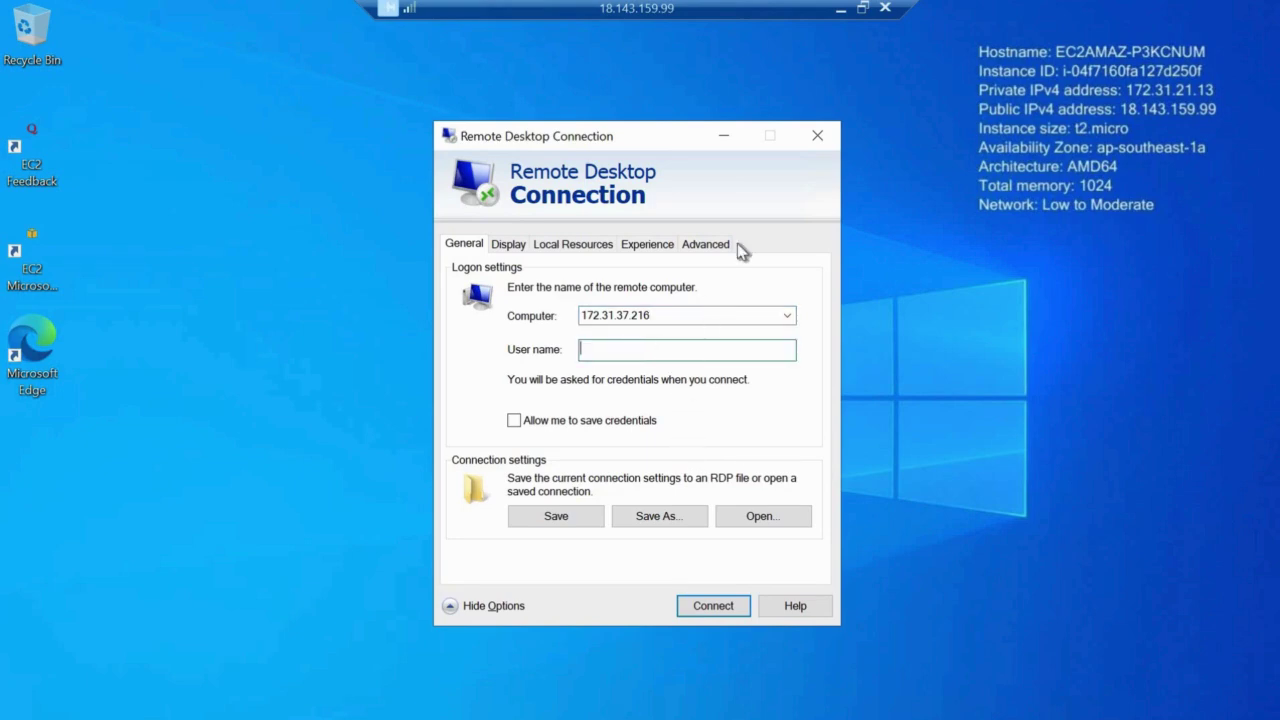
{"action": "left_click", "coordinate": [841, 8]}
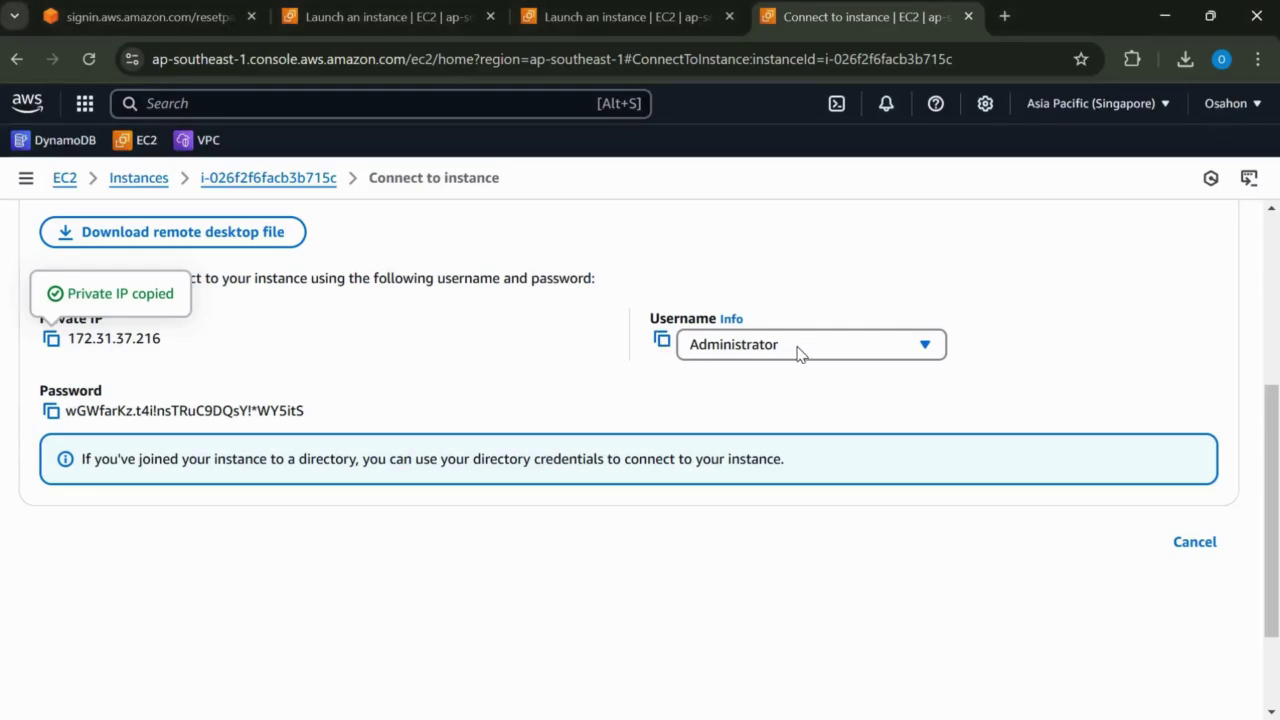
{"action": "left_click", "coordinate": [662, 343]}
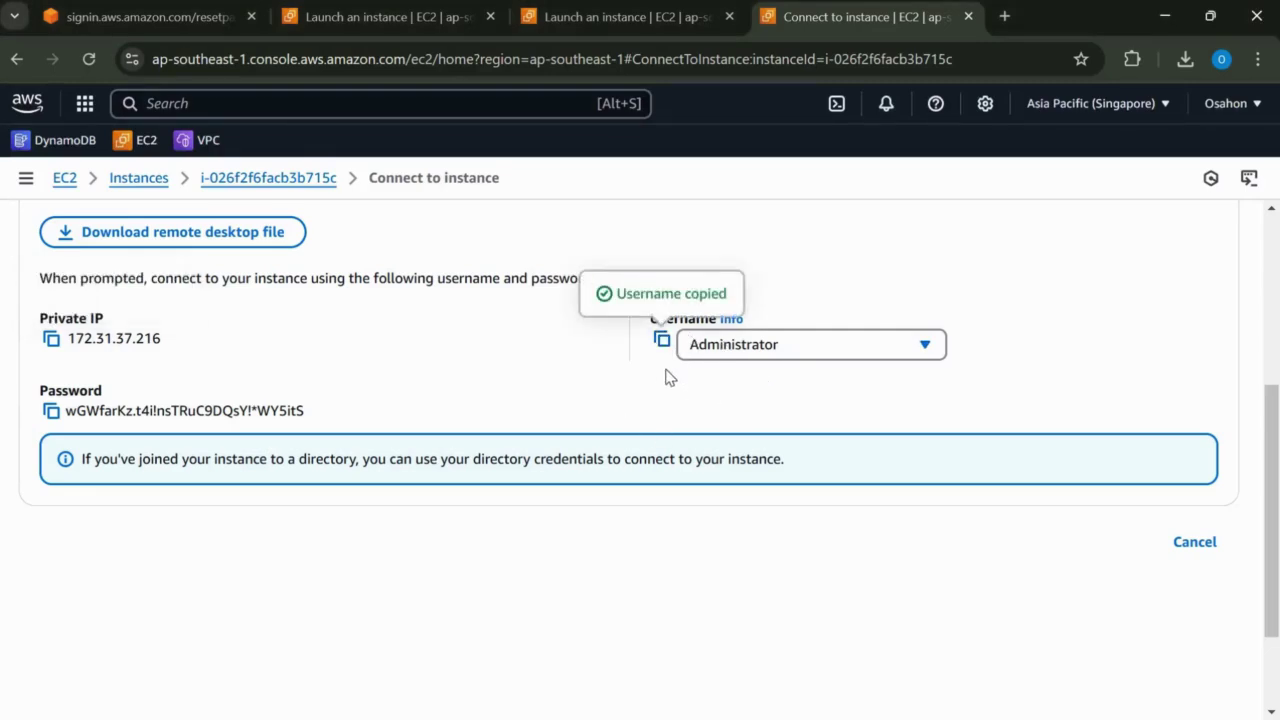
{"action": "key", "text": "alt+Tab"}
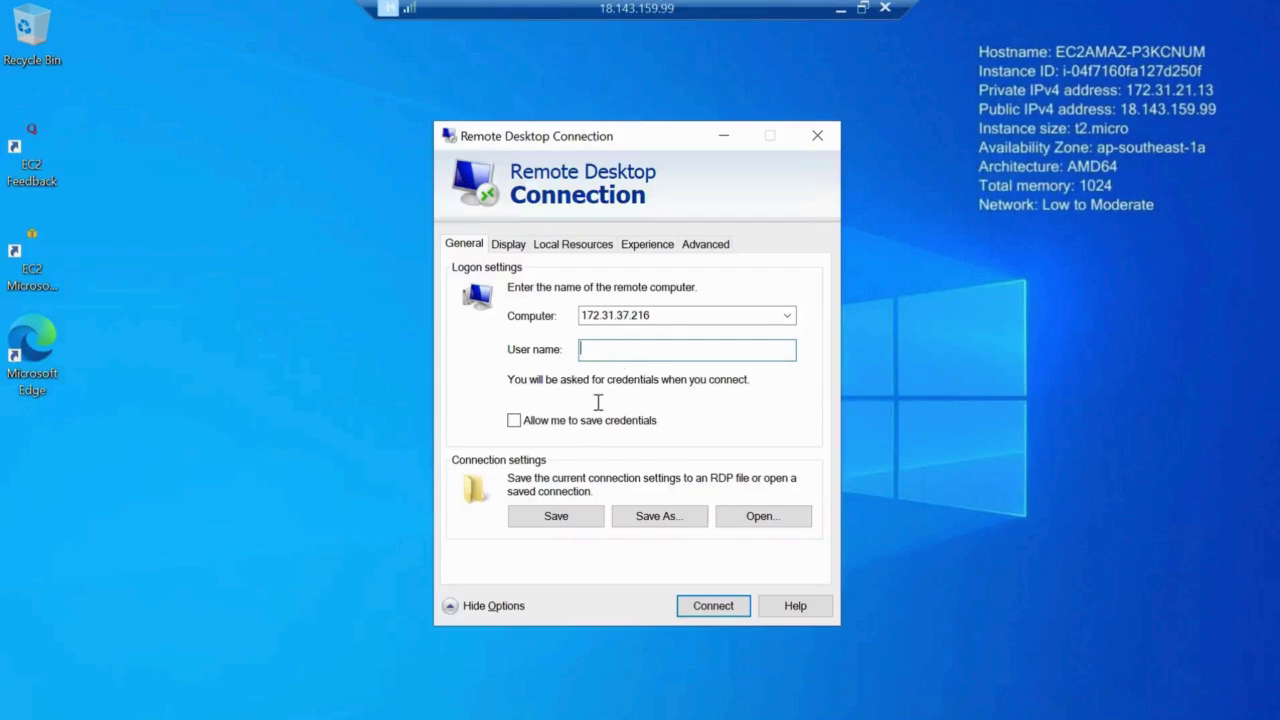
{"action": "key", "text": "ctrl+v"}
Connect from Window1 to Window2 with Window2's copied administrator password, accepting the certificate warning.
{"action": "left_click", "coordinate": [699, 614]}
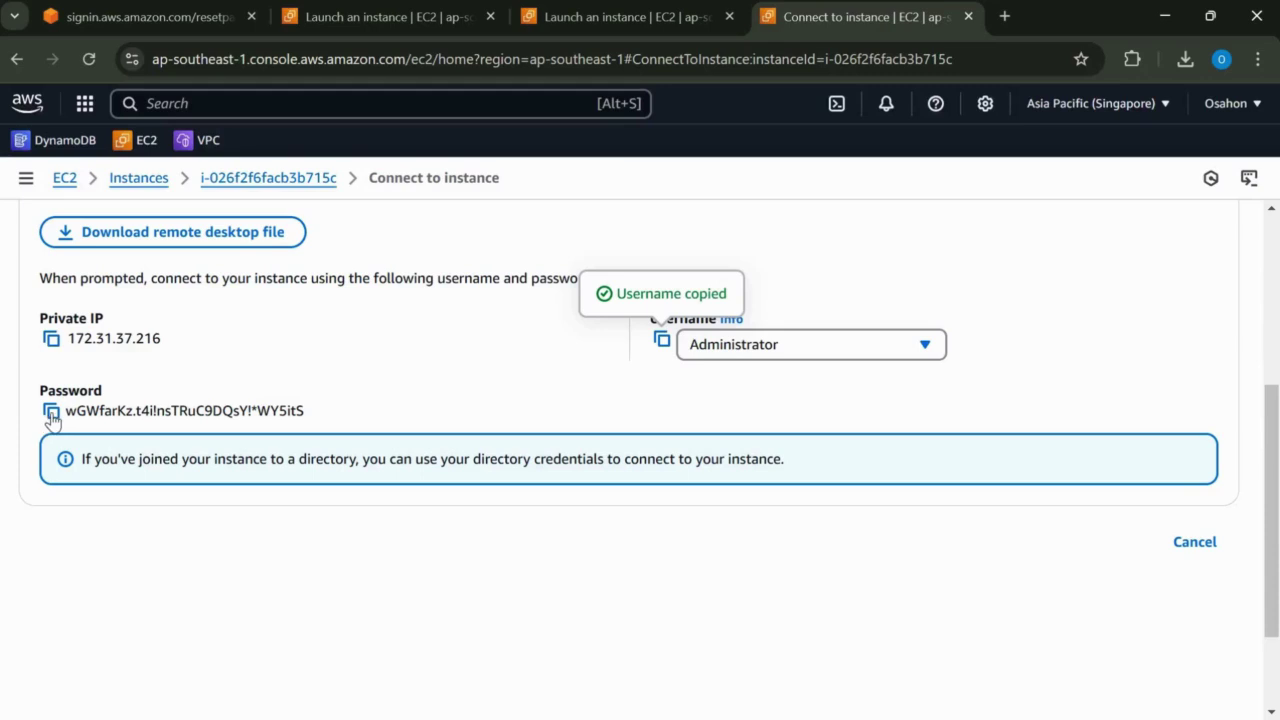
{"action": "left_click", "coordinate": [51, 411]}
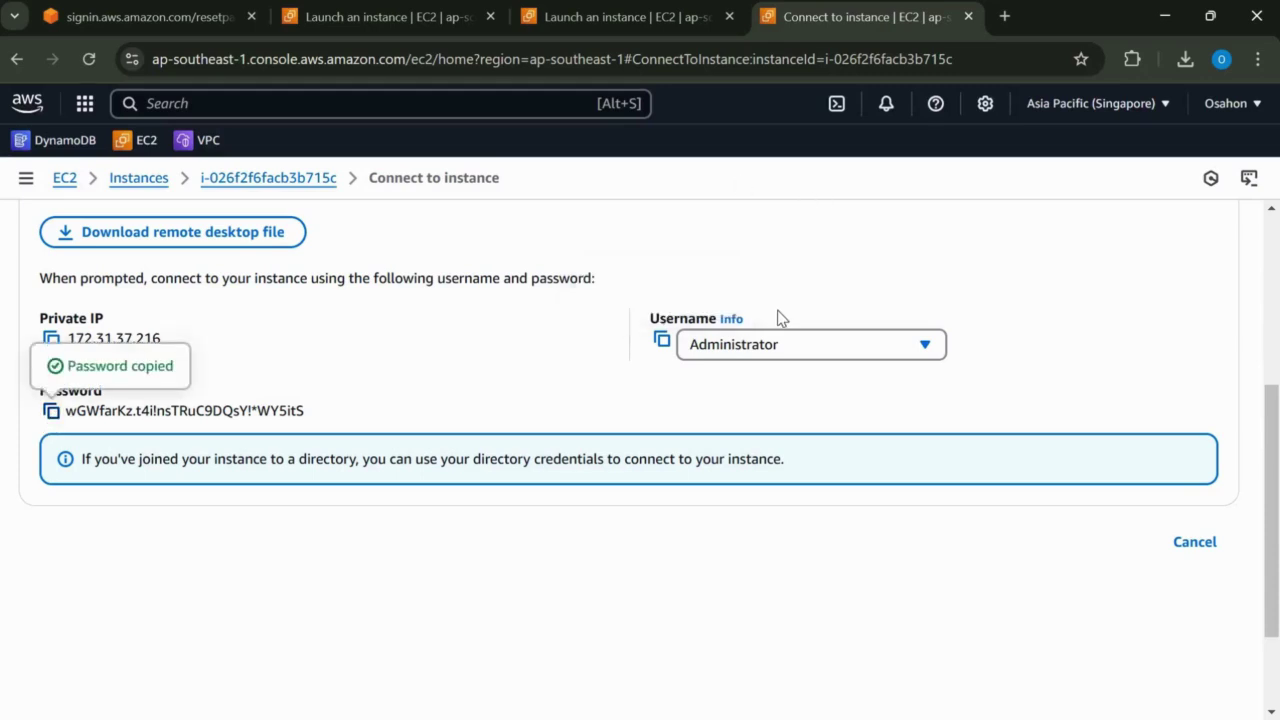
{"action": "key", "text": "alt+Tab"}
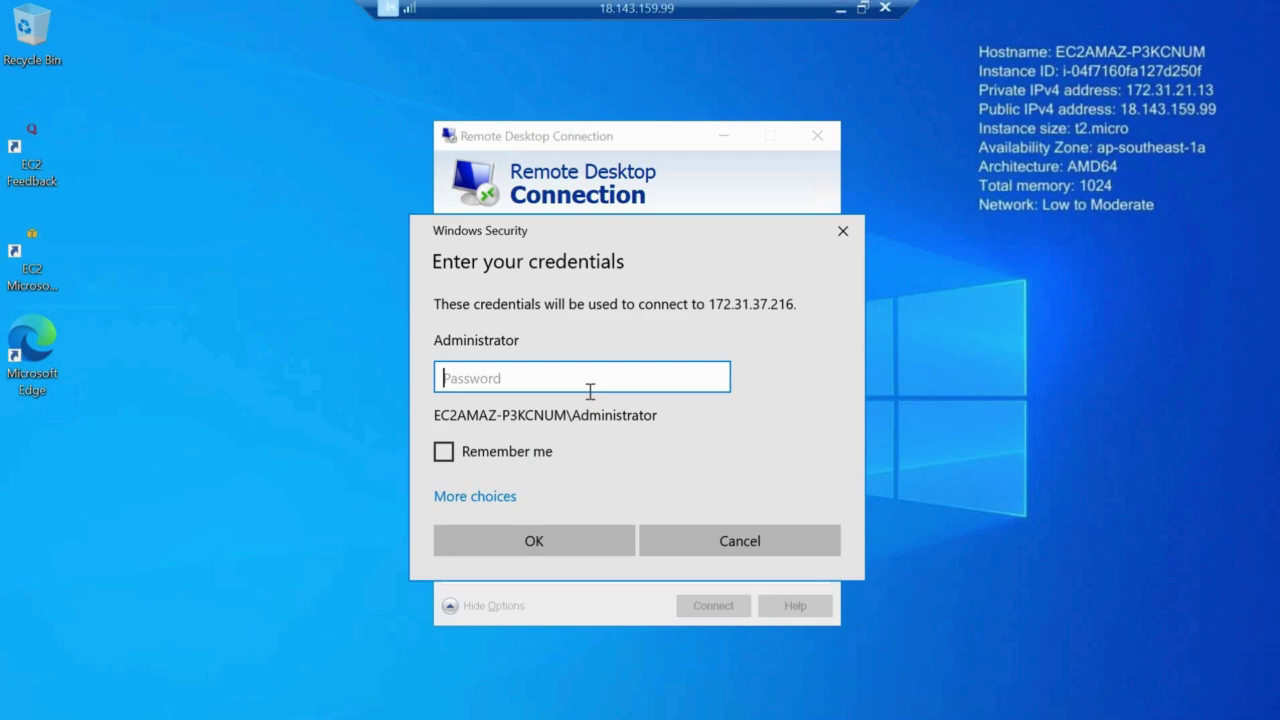
{"action": "key", "text": "ctrl+v"}
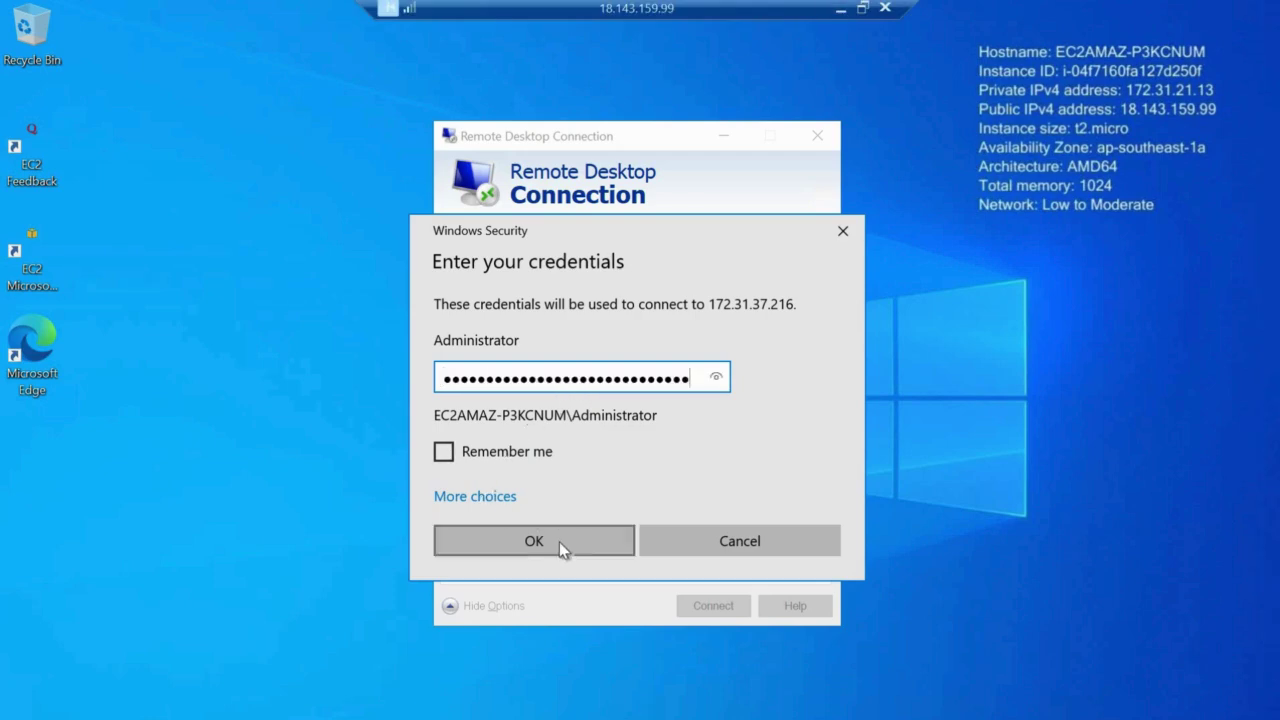
{"action": "left_click", "coordinate": [559, 542]}
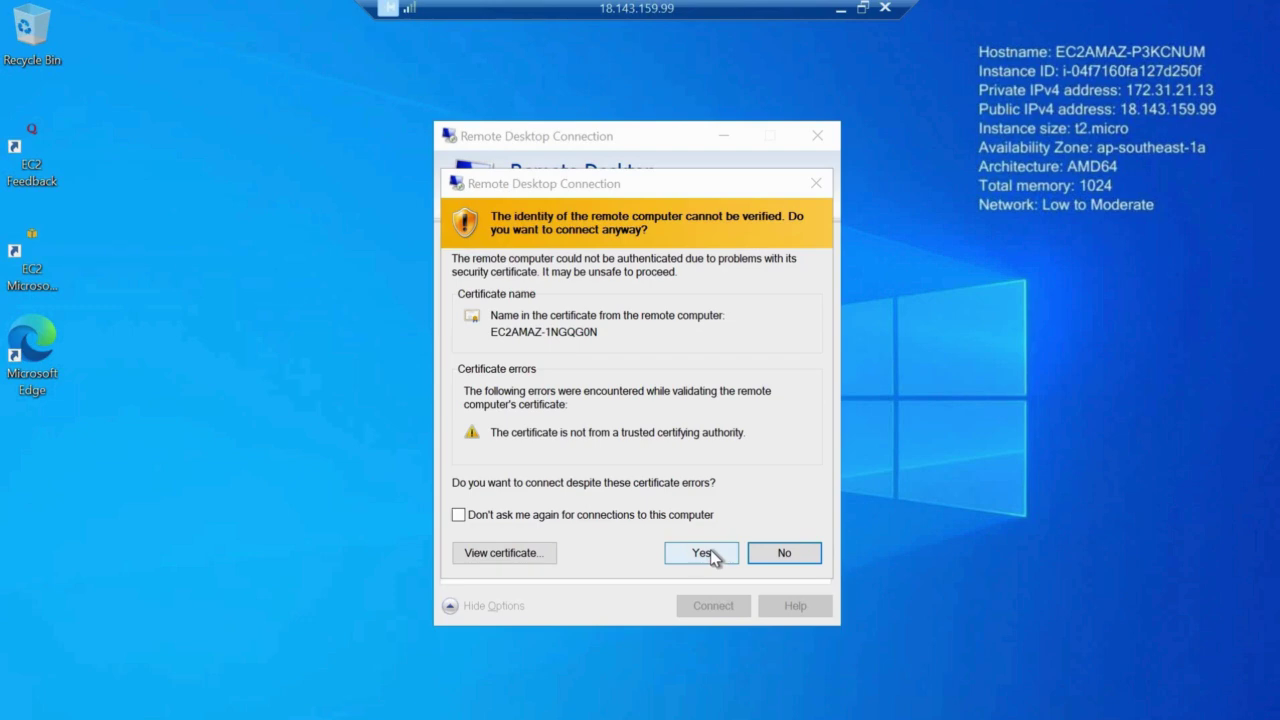
{"action": "left_click", "coordinate": [702, 553]}
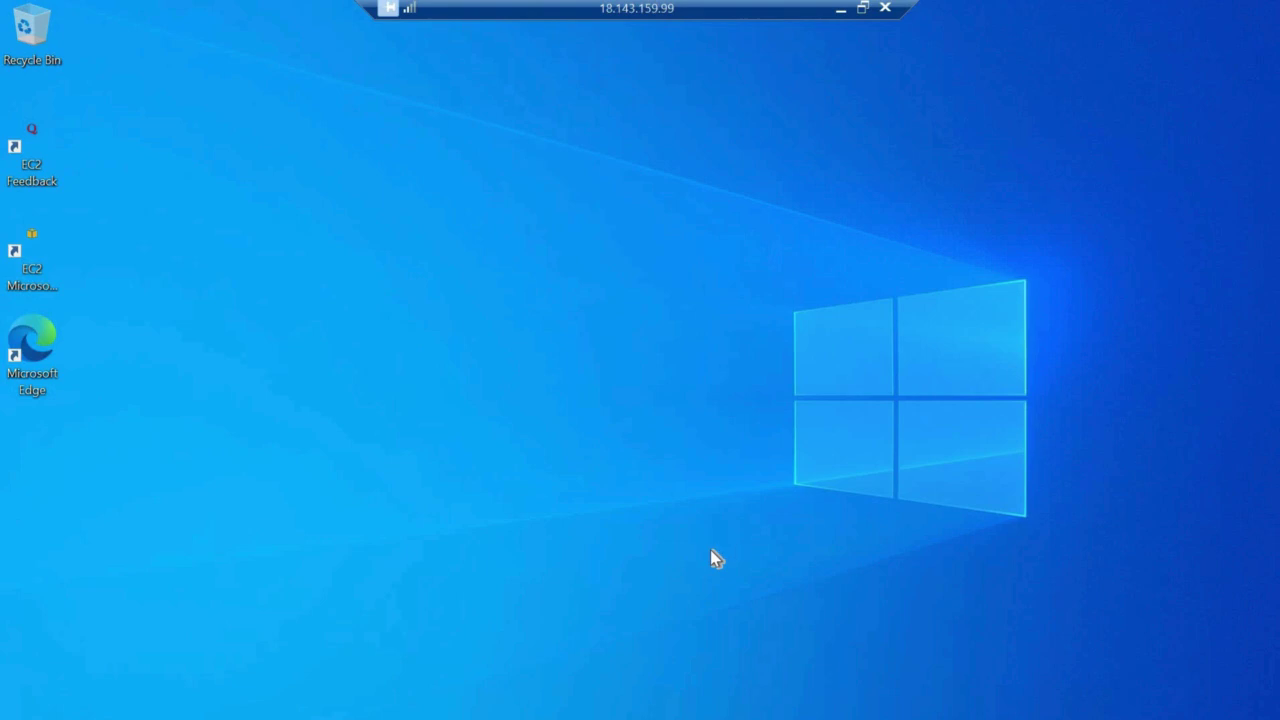
Switch to the Word document Document1 and add "(ip address- CIDR)" after the Subnets list item.
{"action": "left_click", "coordinate": [841, 9]}
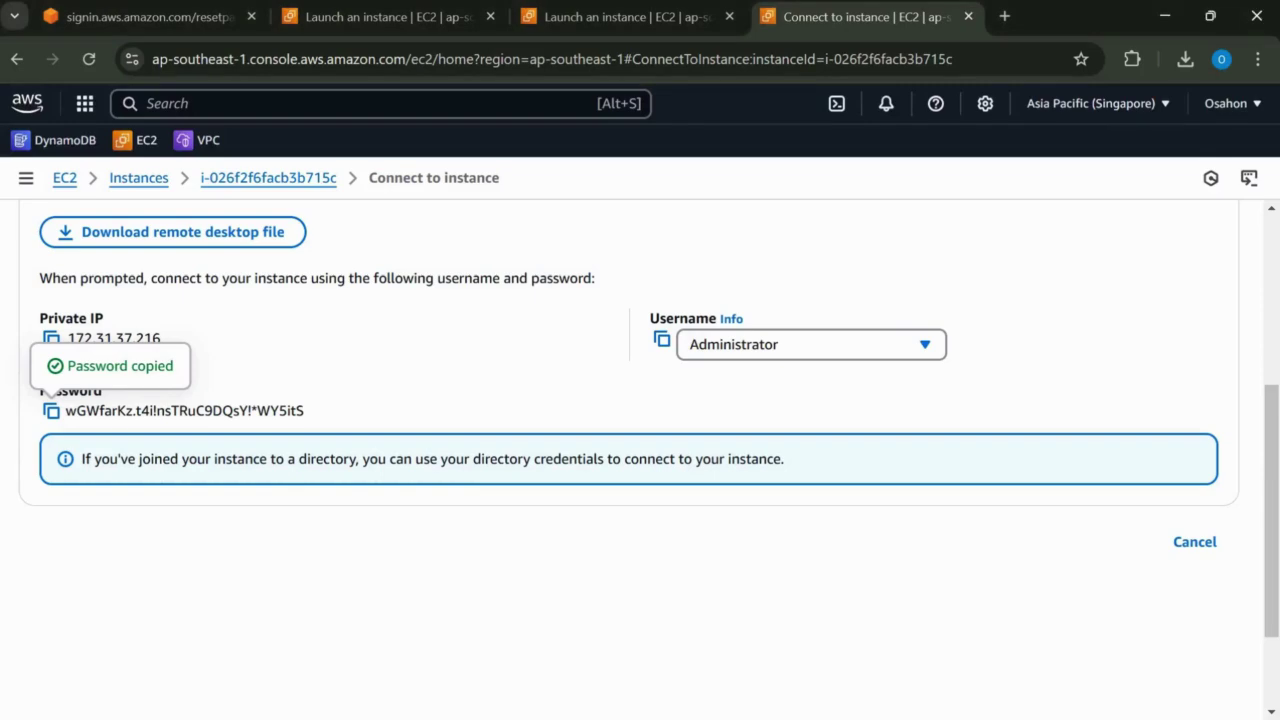
{"action": "left_click", "coordinate": [794, 660]}
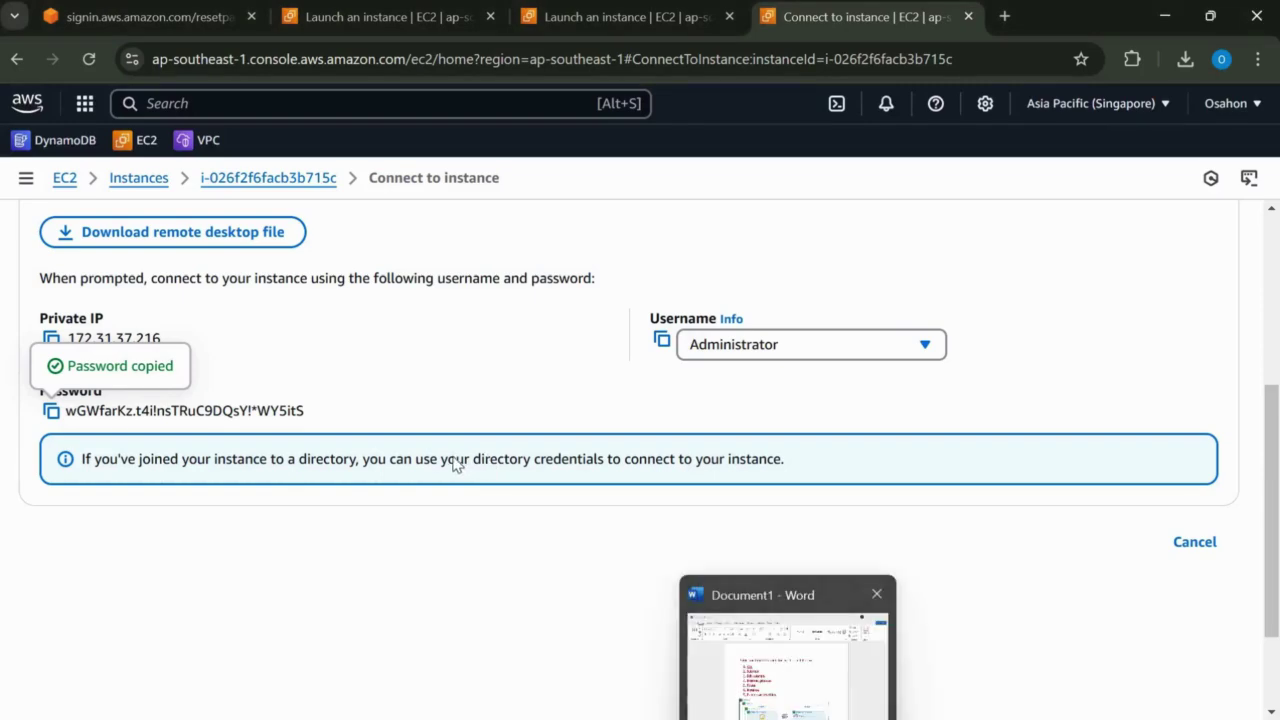
{"action": "left_click", "coordinate": [467, 456]}
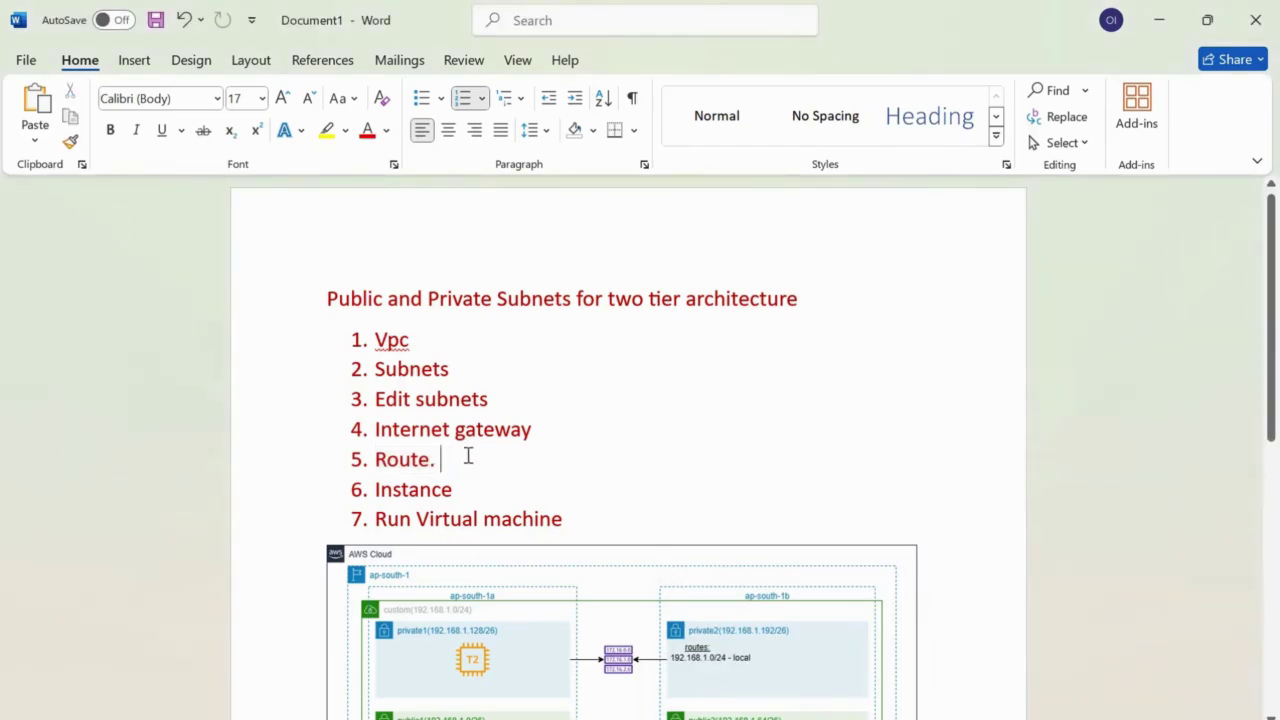
{"action": "left_click", "coordinate": [485, 369]}
{"action": "type", "text": "("}
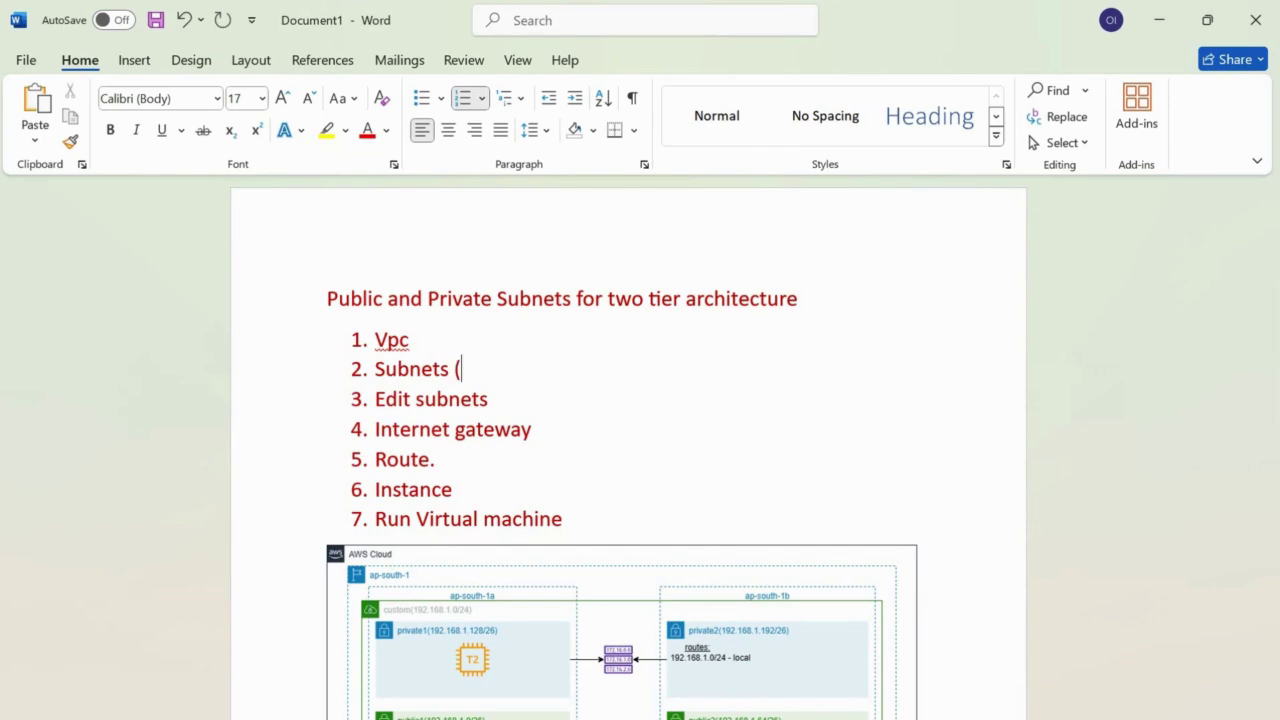
{"action": "type", "text": "ip address"}
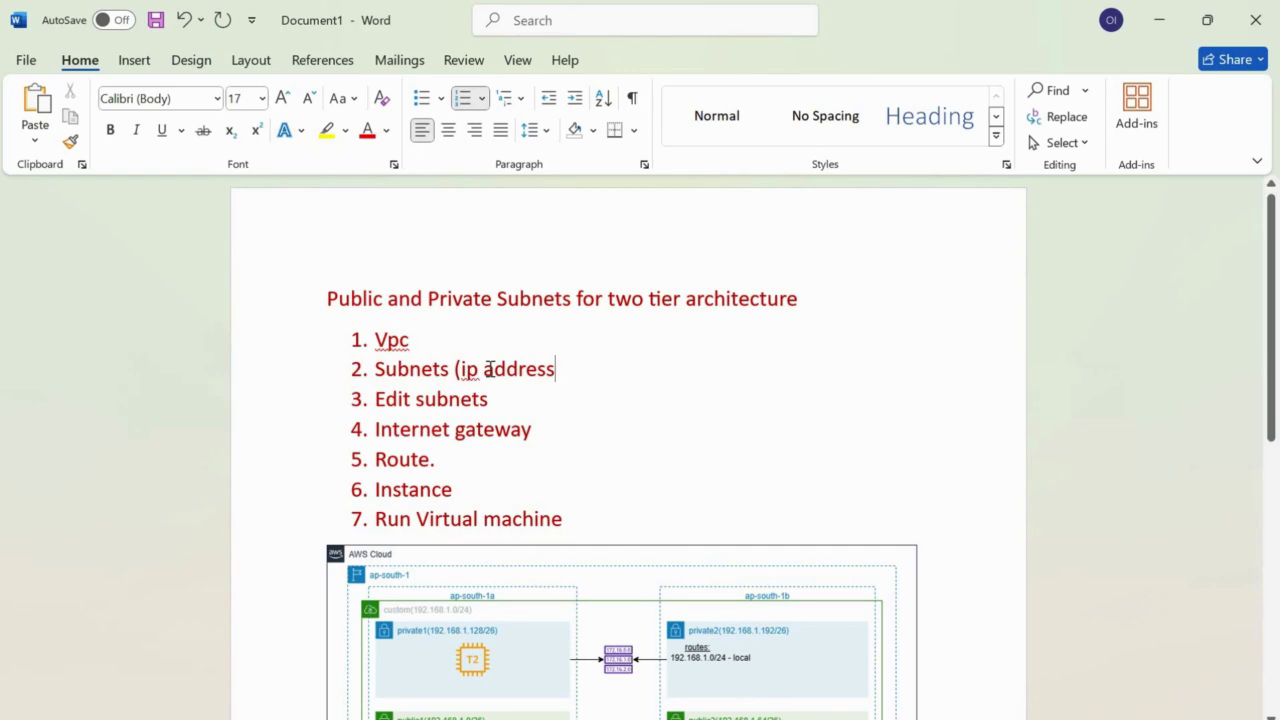
{"action": "type", "text": "- "}
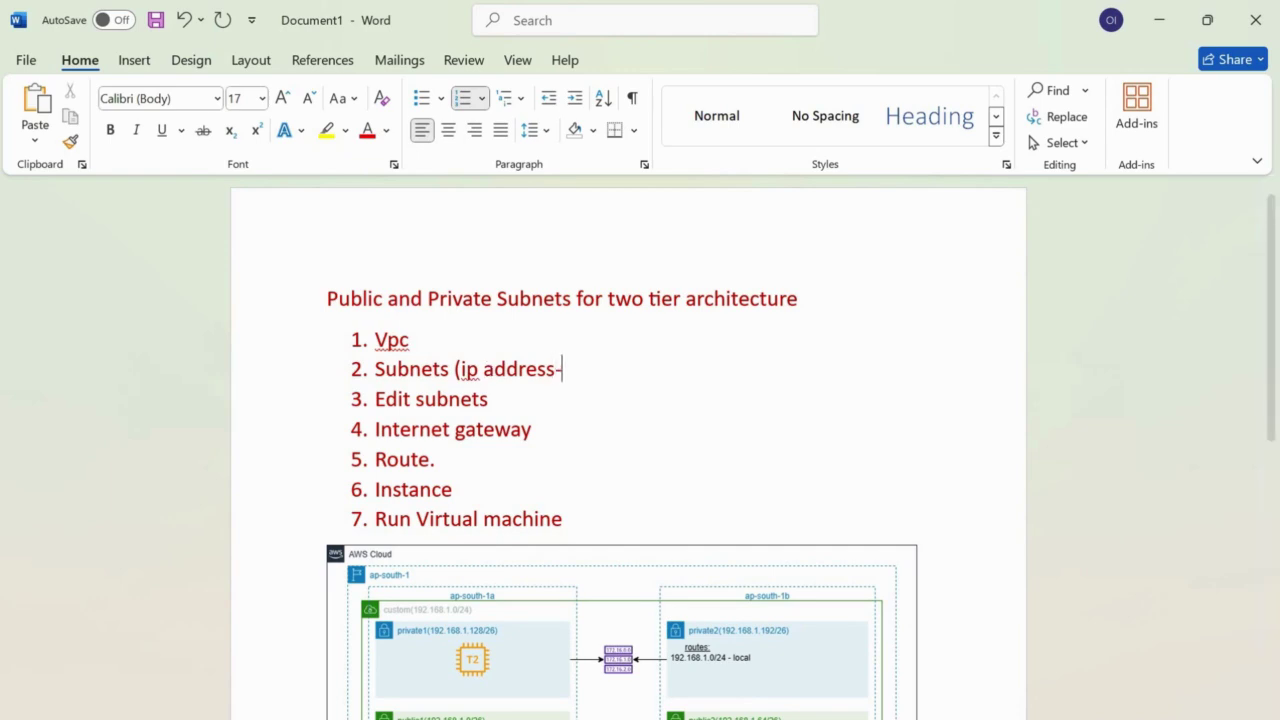
{"action": "type", "text": "CIDR"}
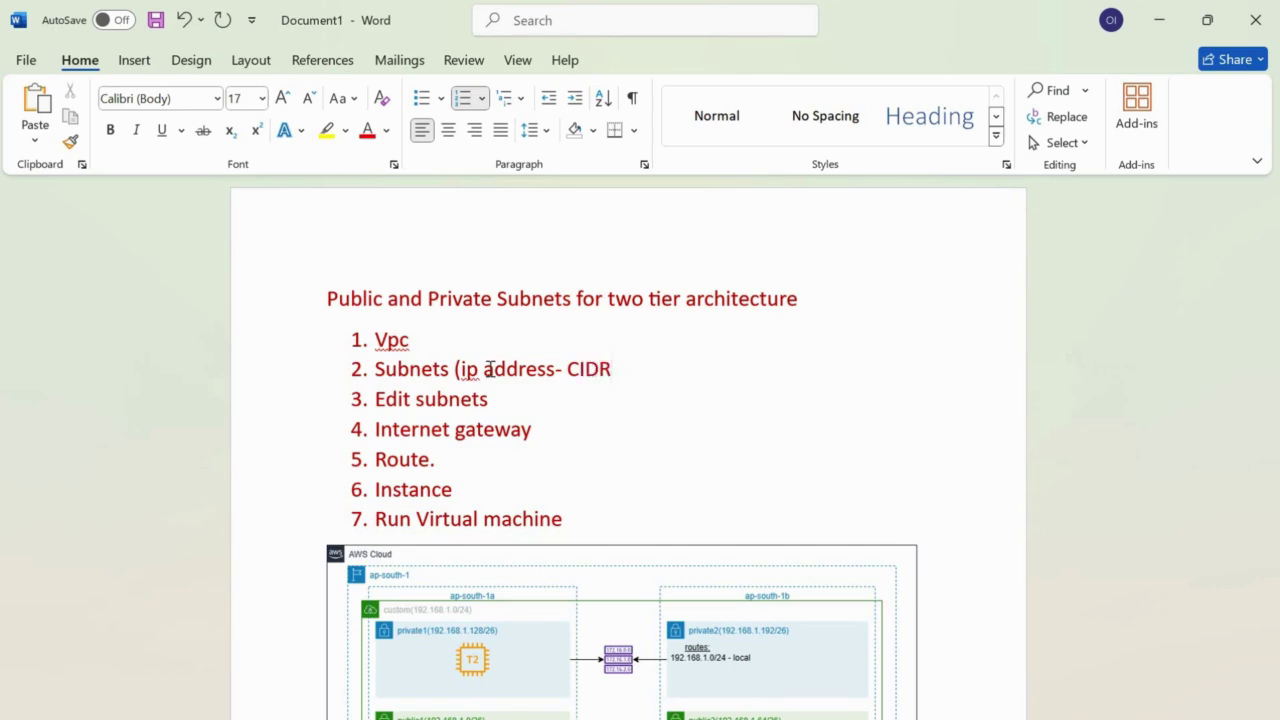
{"action": "type", "text": ")"}
Begin a parenthesized note after the "Edit subnets" list item.
{"action": "left_click", "coordinate": [508, 400]}
{"action": "type", "text": "("}
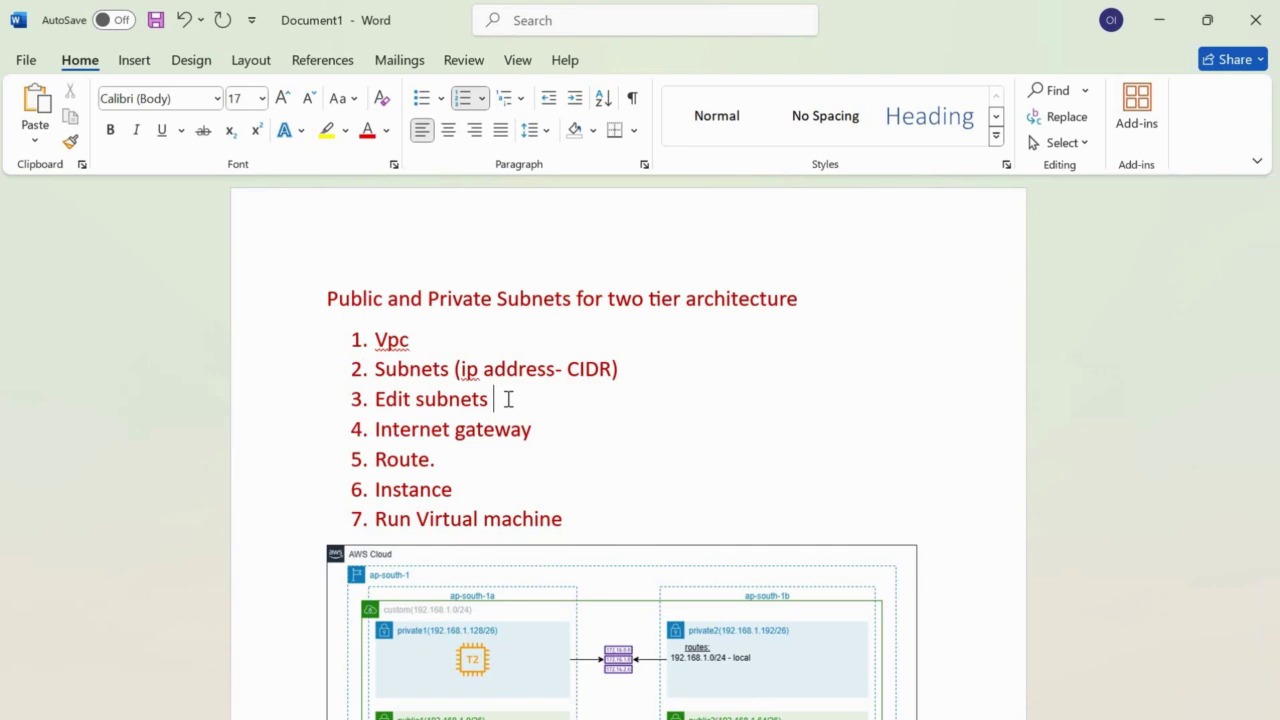